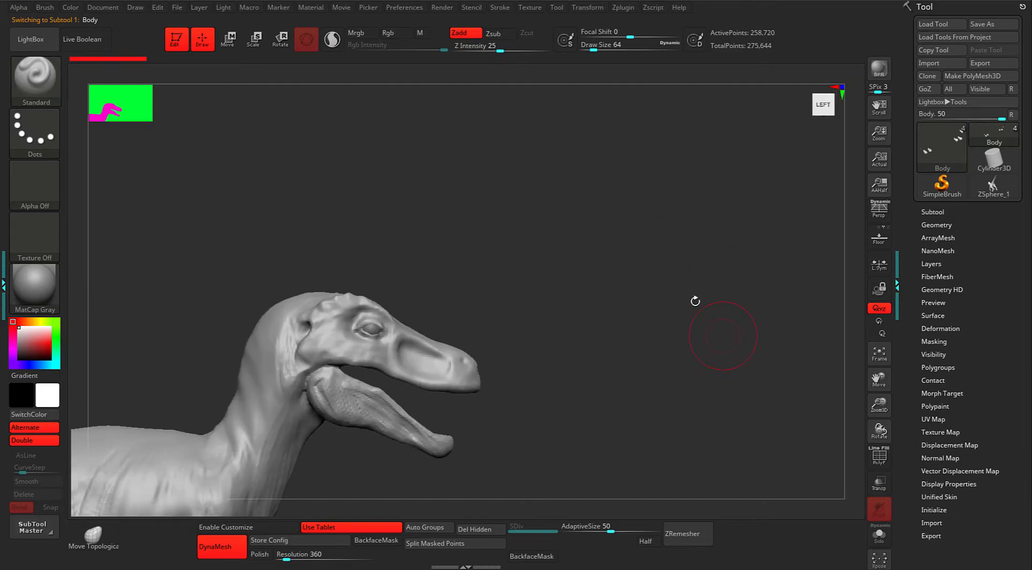
Switch to the Move brush and pull the upper jaw edge into shape from a side view.
key(b)
key(m)
key(v)
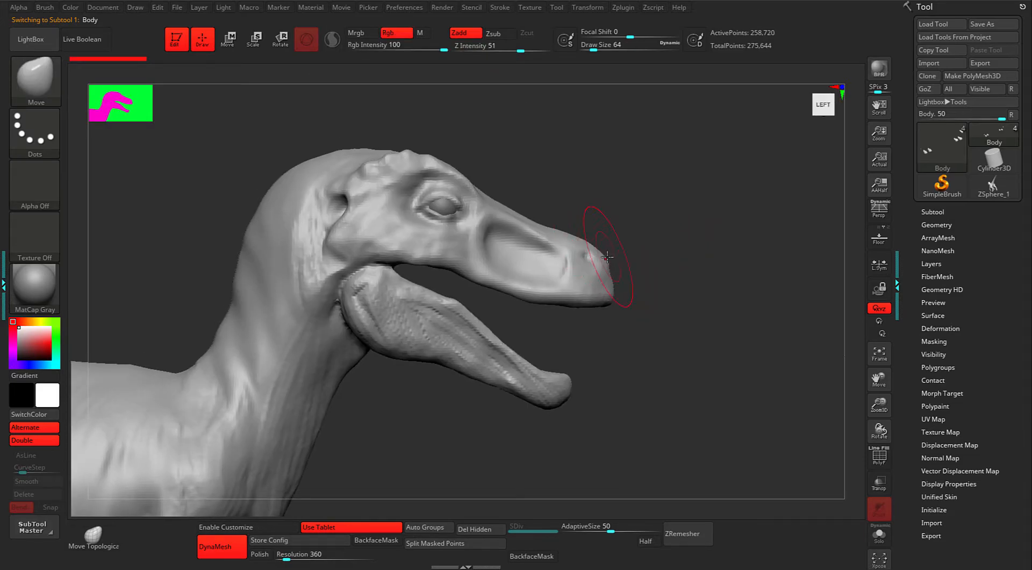
key(F9)
mouse_move(676, 309)
alt+mouse_down()
mouse_move(697, 321)
mouse_move(672, 317)
alt+mouse_up()
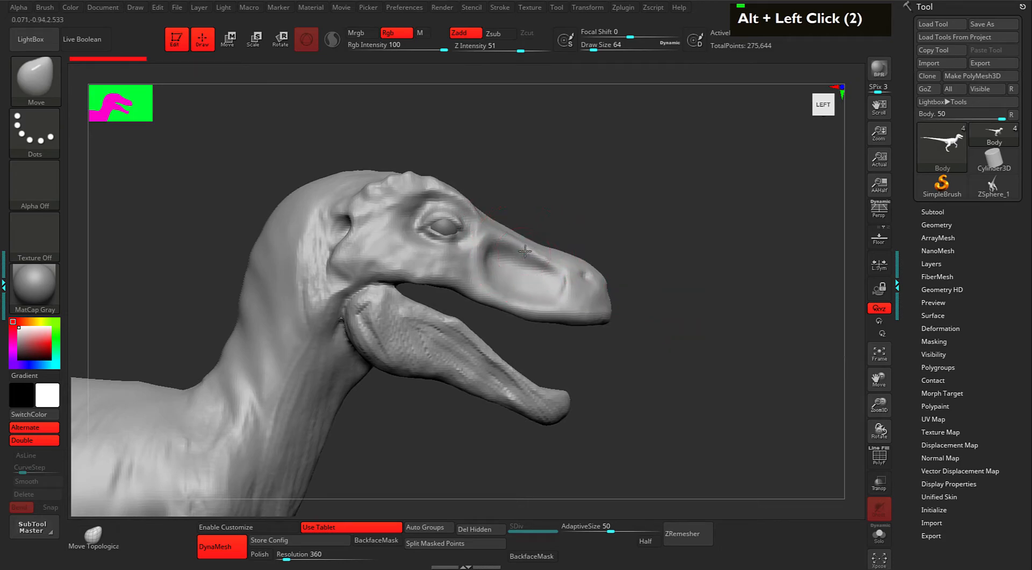
alt+drag(527, 247, 546, 237)
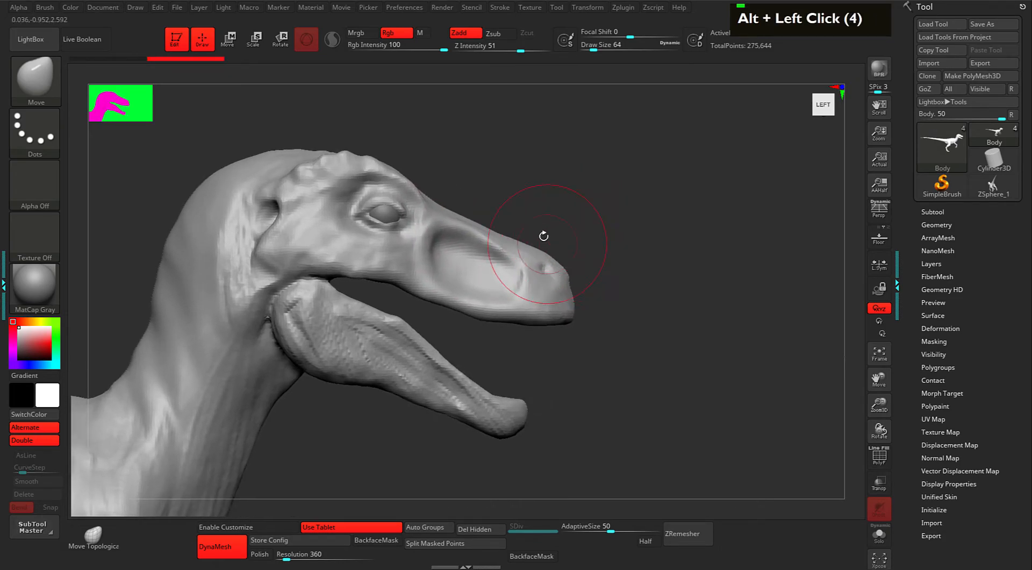
mouse_move(451, 209)
alt+mouse_down()
mouse_move(512, 200)
mouse_move(494, 215)
mouse_move(550, 248)
alt+mouse_up()
drag(605, 225, 469, 207)
drag(550, 210, 548, 227)
At brush size 49, nudge and smooth the lower jaw edge and lift the upper lip slightly.
alt+drag(419, 375, 364, 355)
key(space)
drag(461, 329, 460, 330)
drag(536, 308, 532, 323)
shift+drag(549, 311, 524, 327)
shift+drag(537, 313, 508, 331)
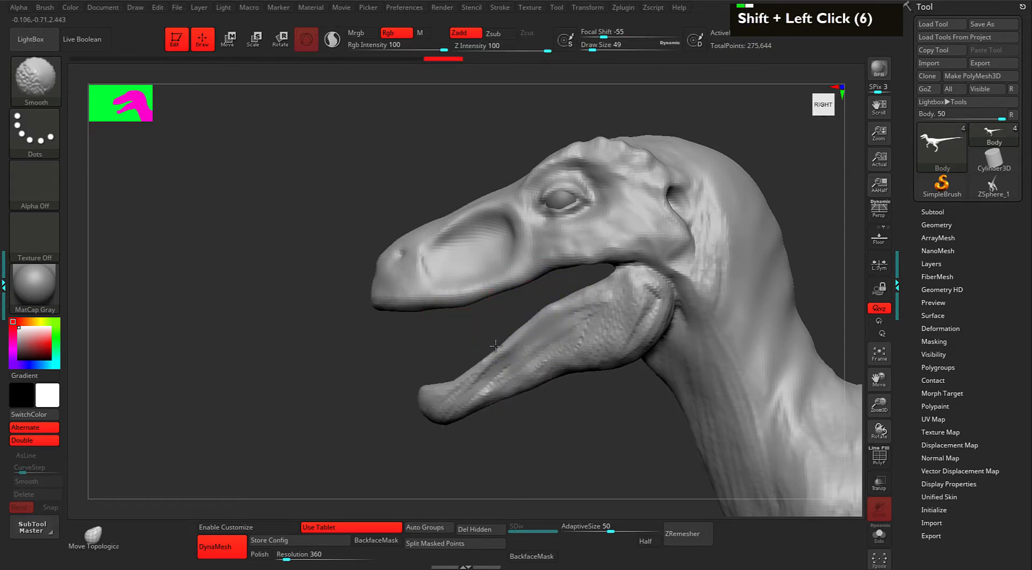
mouse_move(550, 305)
shift+mouse_down()
mouse_move(532, 322)
mouse_move(567, 299)
shift+mouse_up()
alt+drag(372, 355, 382, 373)
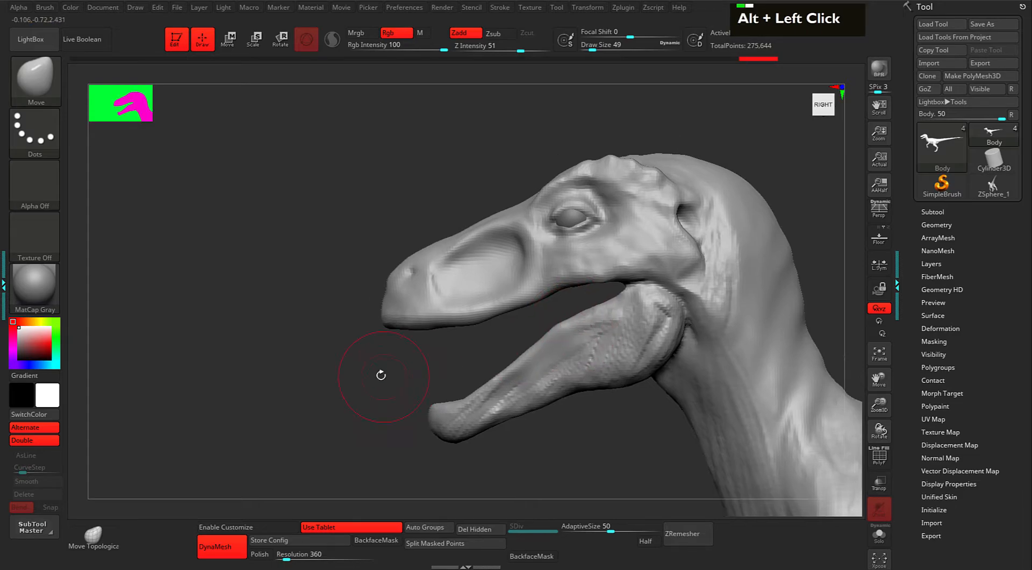
mouse_move(447, 324)
mouse_down()
mouse_move(400, 329)
mouse_move(412, 358)
mouse_move(351, 346)
mouse_move(492, 285)
mouse_up()
In a left side view, drop the brush size to 25 and smooth the corner of the mouth.
drag(597, 279, 633, 260)
alt+drag(551, 263, 629, 267)
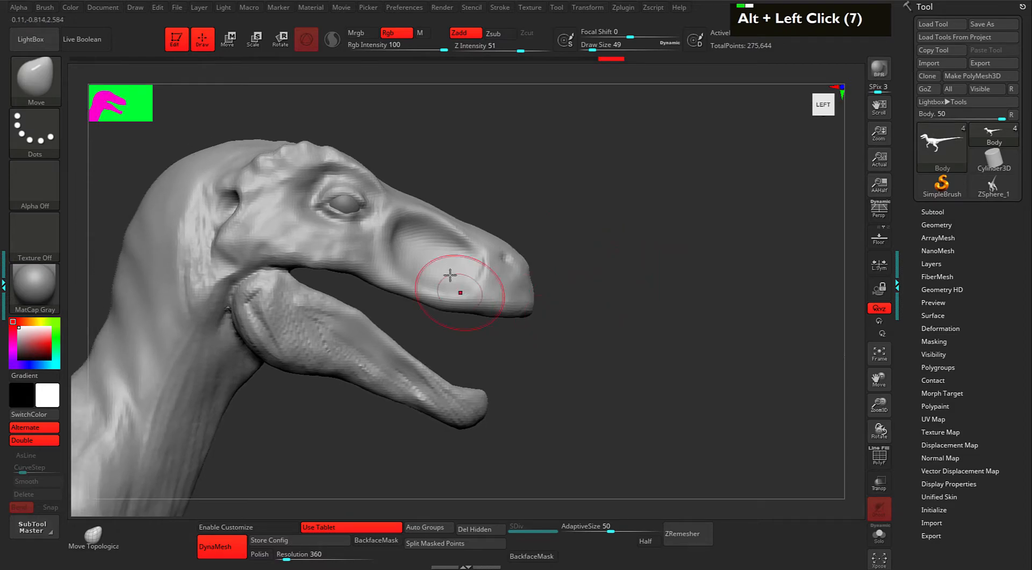
key(space)
mouse_move(452, 308)
mouse_down()
mouse_move(523, 339)
mouse_move(500, 340)
mouse_up()
key(space)
shift+click(461, 307)
shift+click(462, 306)
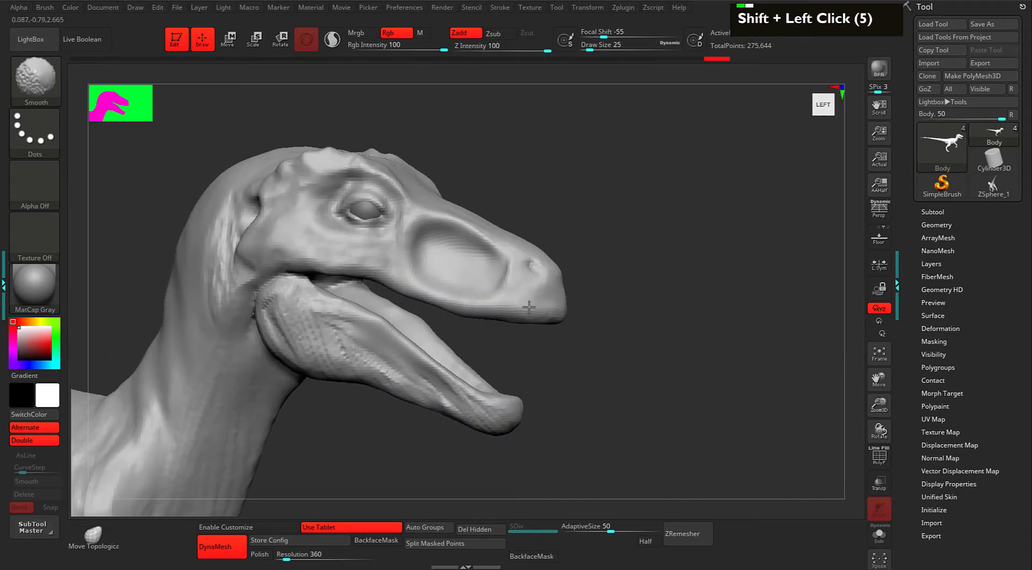
Resize the Move brush to 61, then 49, and refine the snout tip from the side.
mouse_move(613, 315)
mouse_down()
mouse_move(654, 307)
mouse_move(631, 324)
mouse_move(650, 289)
mouse_up()
key(space)
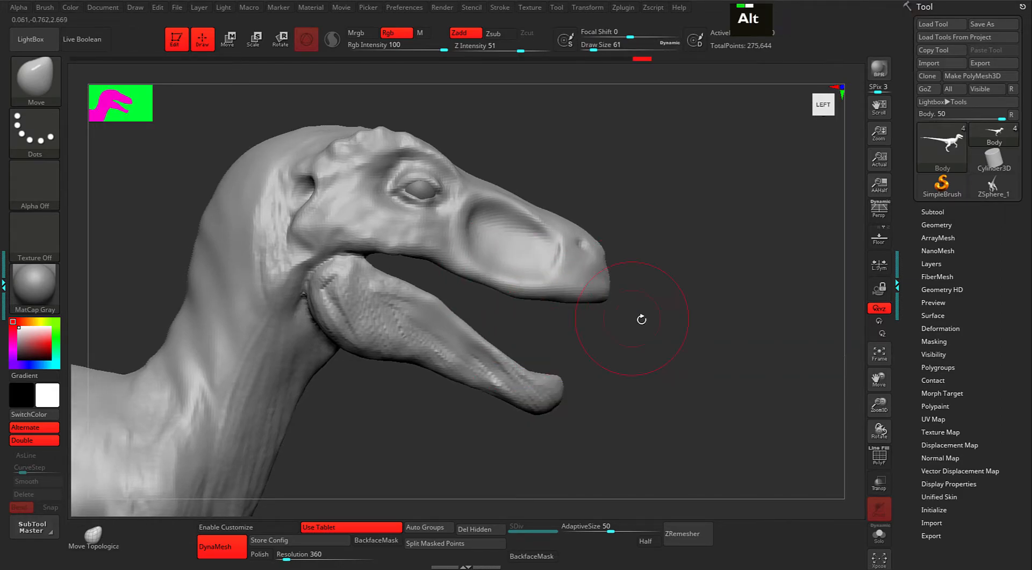
alt+drag(664, 314, 616, 292)
mouse_move(608, 183)
alt+mouse_down()
mouse_move(612, 229)
mouse_move(644, 221)
mouse_move(603, 234)
mouse_move(692, 237)
alt+mouse_up()
alt+click(646, 240)
key(space)
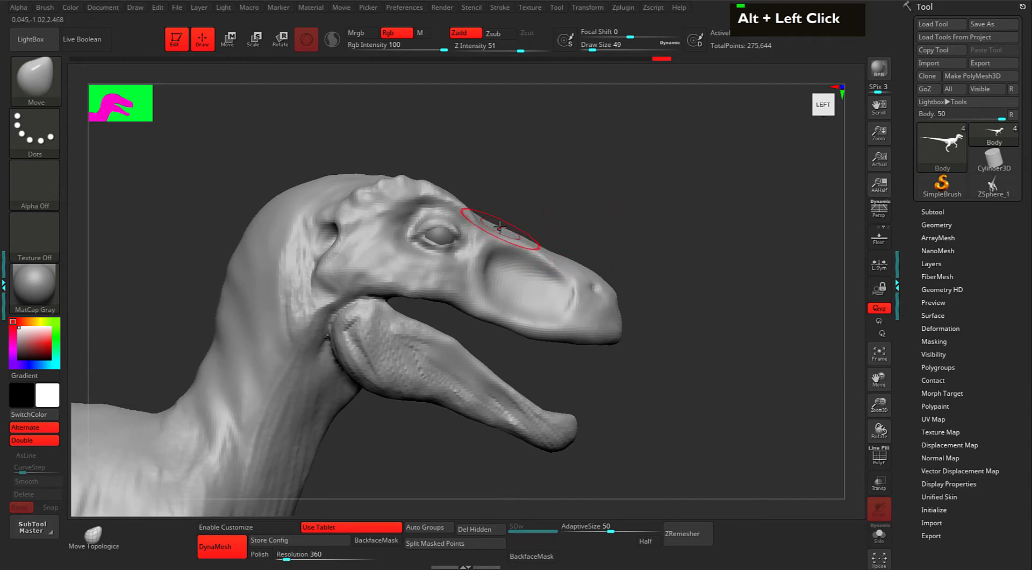
alt+drag(535, 221, 578, 212)
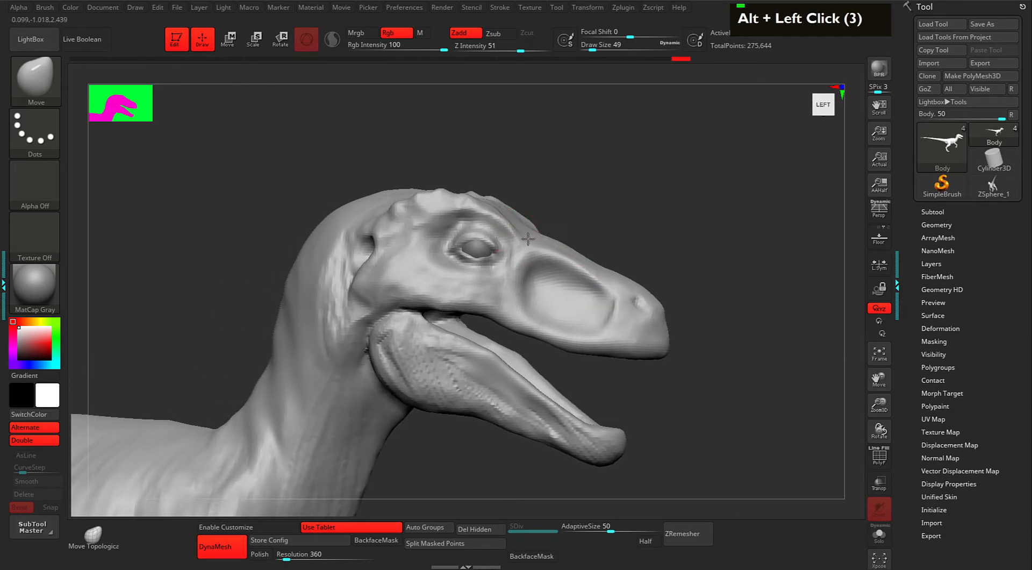
Adjust the brow above the eye at brush size 43, then orbit the head toward the front.
mouse_move(541, 244)
alt+mouse_down()
mouse_move(604, 224)
mouse_move(620, 245)
mouse_move(624, 235)
mouse_move(615, 223)
mouse_move(594, 246)
alt+mouse_up()
key(space)
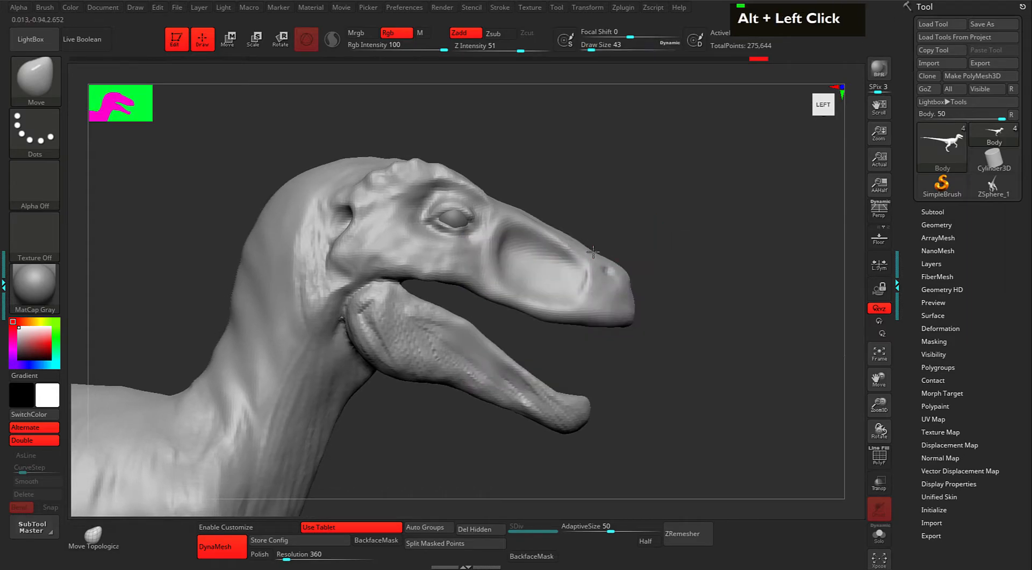
double_click(559, 228)
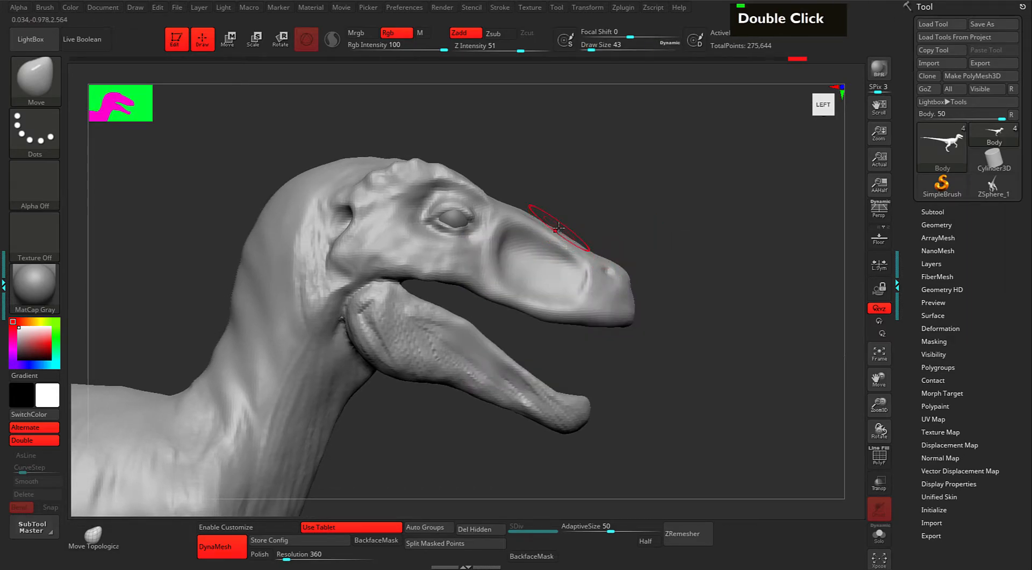
alt+drag(579, 172, 506, 199)
drag(672, 193, 714, 257)
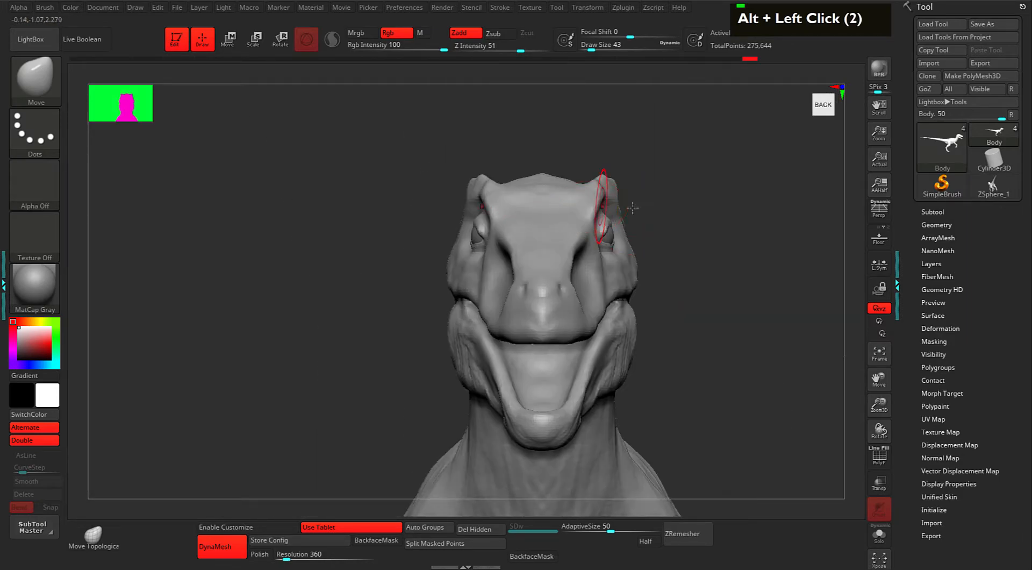
Set the Move brush to size 29 and reshape the lower jaw sides, checking front and profile views.
alt+click(655, 223)
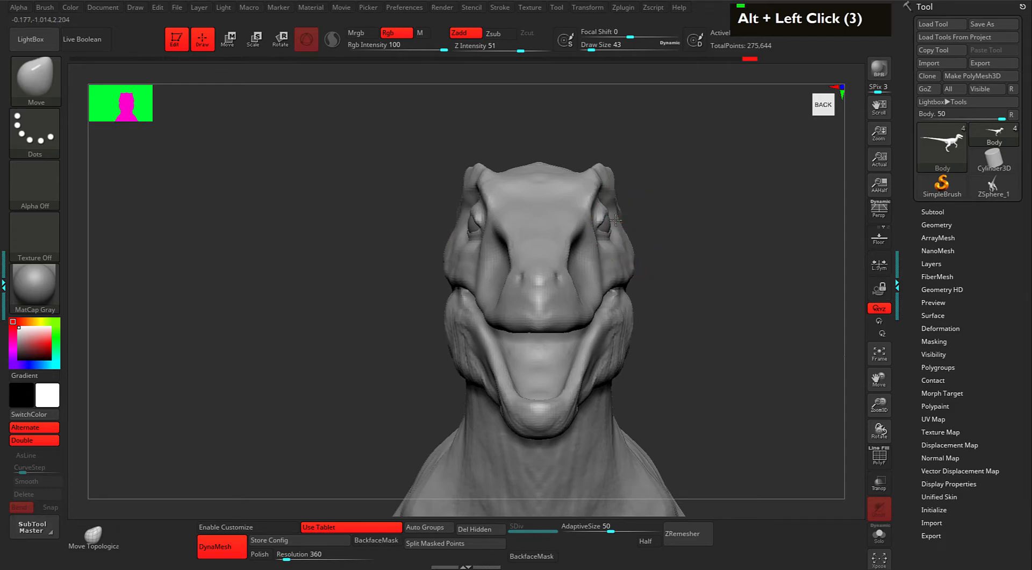
alt+click(673, 240)
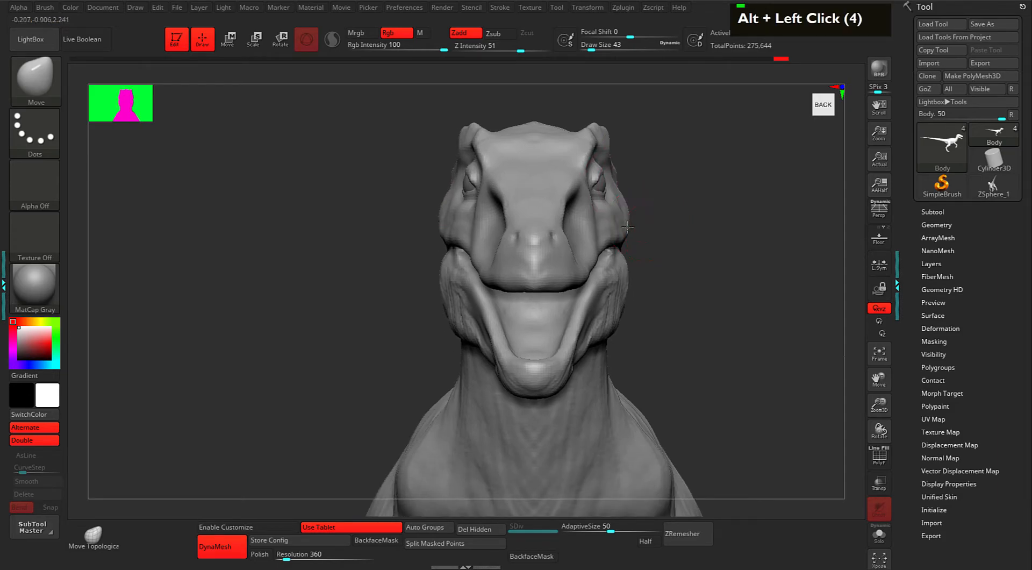
alt+drag(655, 234, 658, 213)
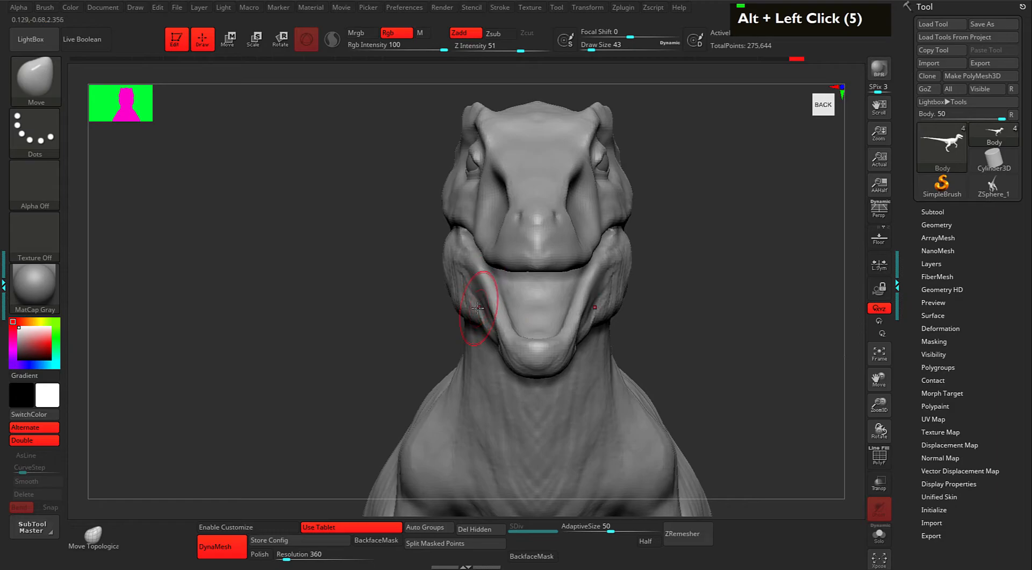
alt+drag(656, 248, 697, 296)
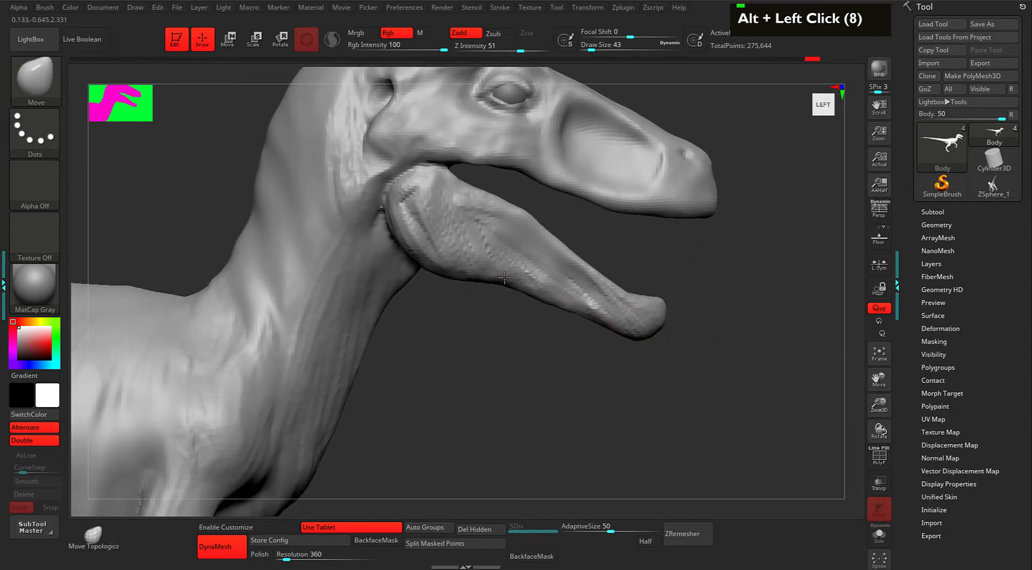
alt+drag(607, 242, 607, 251)
key(space)
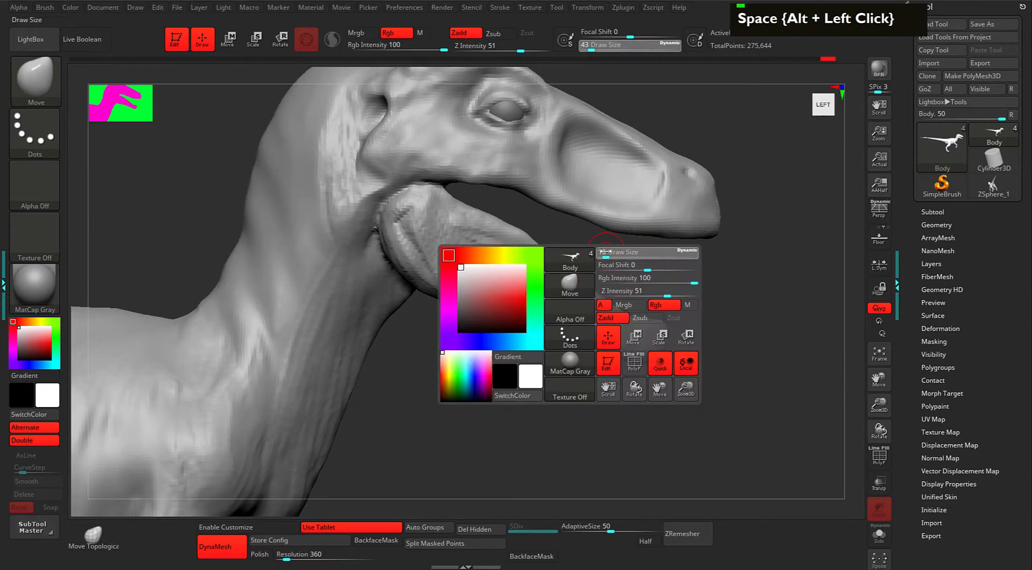
click(607, 251)
drag(524, 234, 519, 229)
mouse_move(715, 290)
alt+mouse_down()
mouse_move(732, 240)
mouse_move(710, 263)
mouse_move(663, 234)
mouse_move(661, 281)
alt+mouse_up()
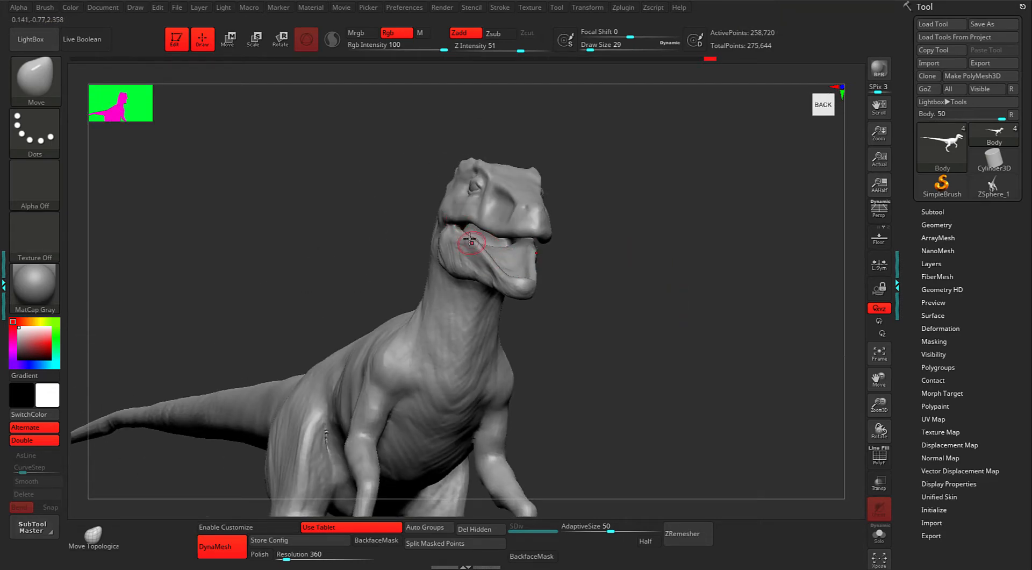
drag(599, 280, 620, 315)
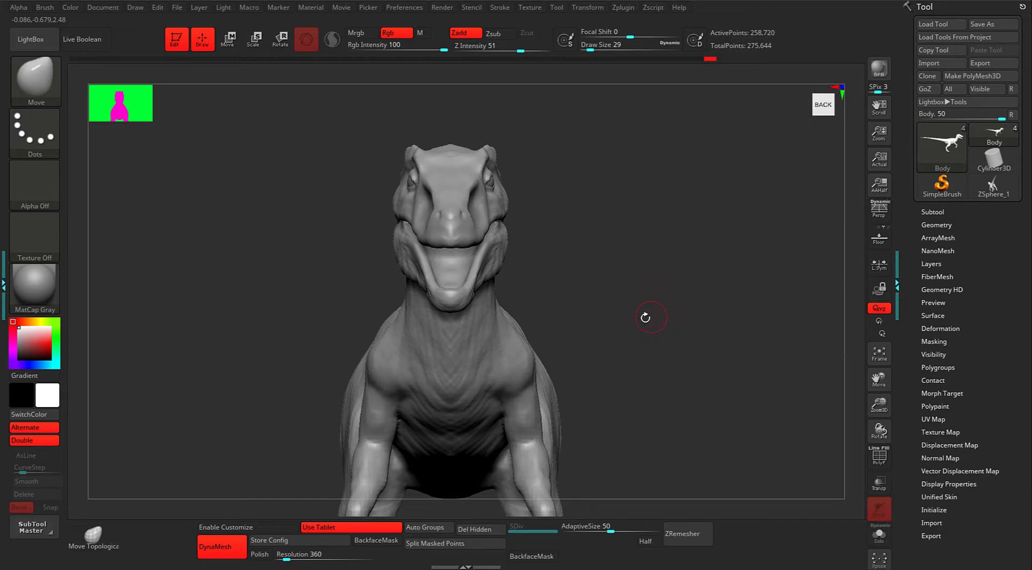
key(b)
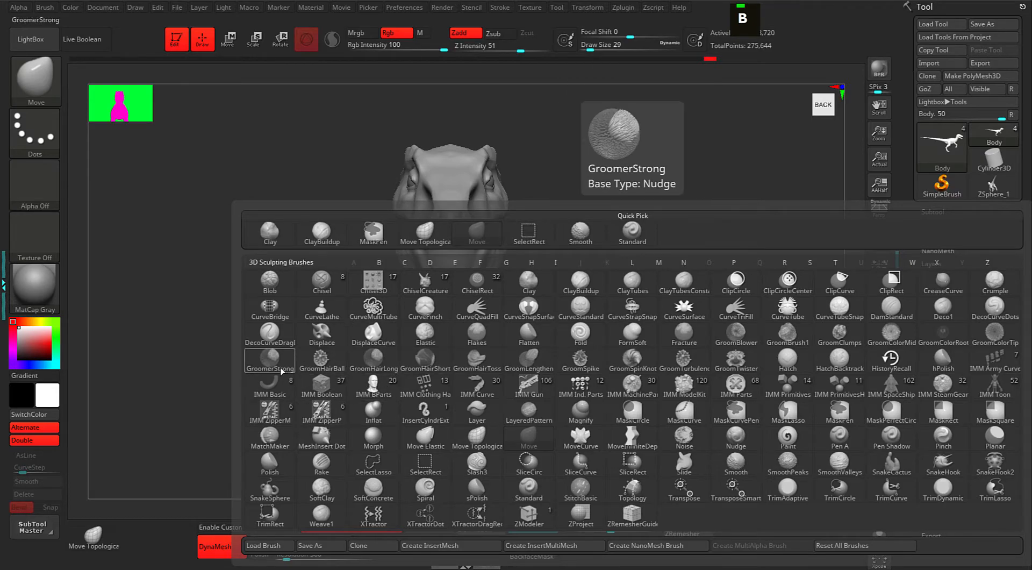
Use the IMM Basic brush's PolySphere to drag a sphere into the raptor's open mouth.
click(277, 388)
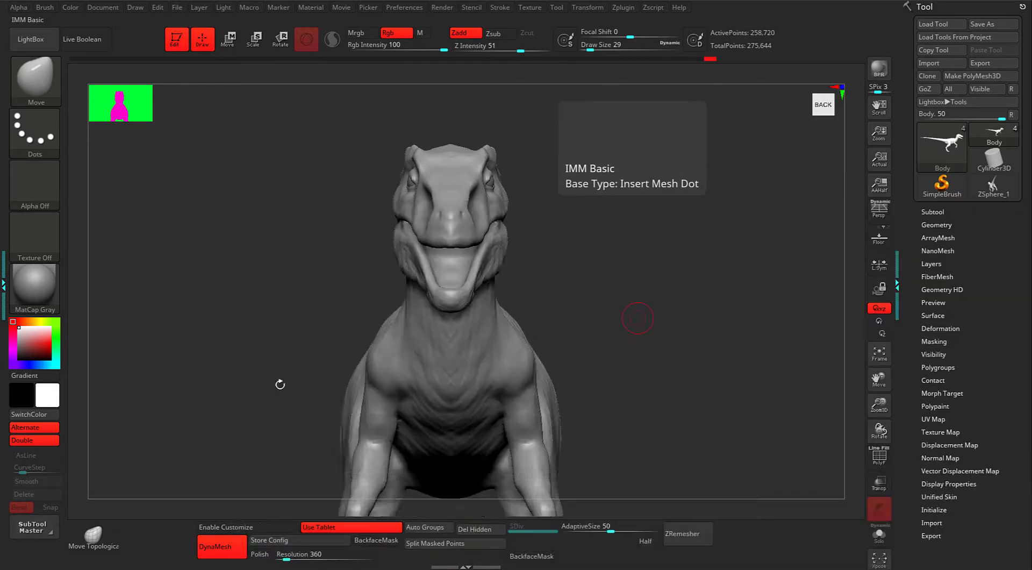
drag(226, 81, 129, 86)
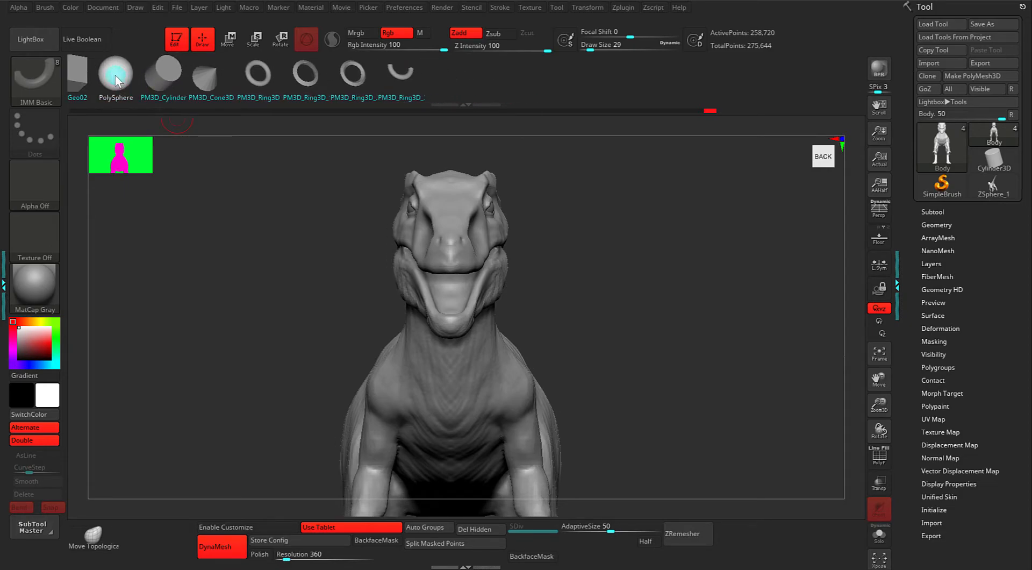
alt+drag(673, 260, 616, 258)
alt+drag(616, 258, 597, 276)
drag(606, 239, 608, 263)
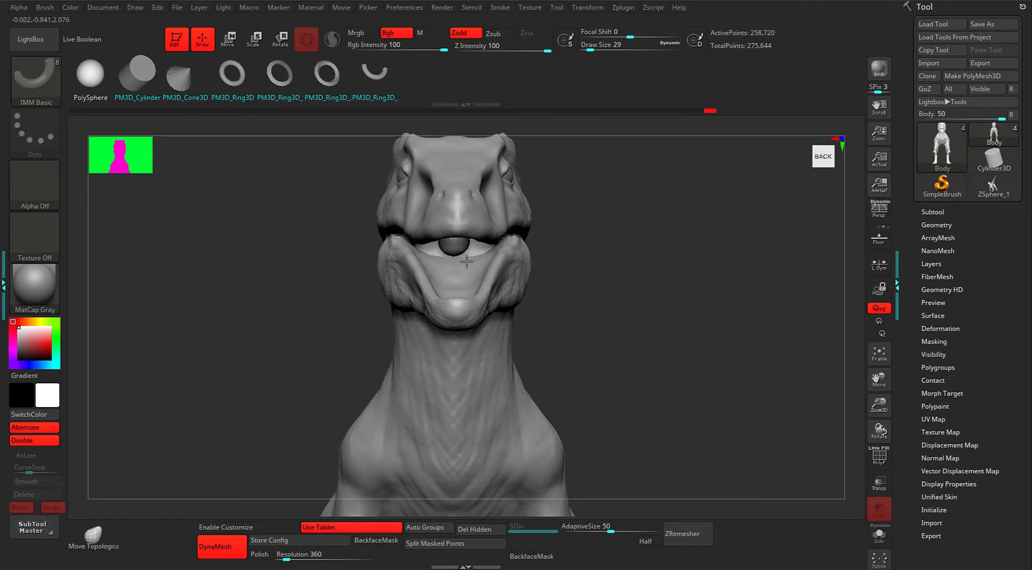
drag(467, 261, 466, 264)
mouse_move(612, 262)
mouse_down()
mouse_move(675, 276)
mouse_move(608, 276)
mouse_move(691, 288)
mouse_move(607, 273)
mouse_up()
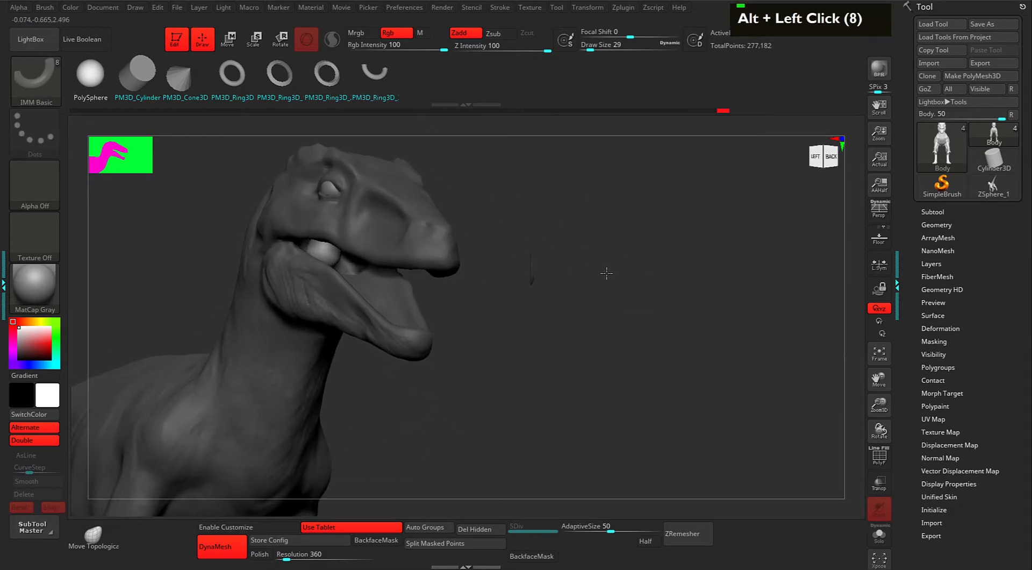
Split the masked sphere off into its own subtool.
click(933, 213)
drag(907, 268, 902, 429)
click(928, 429)
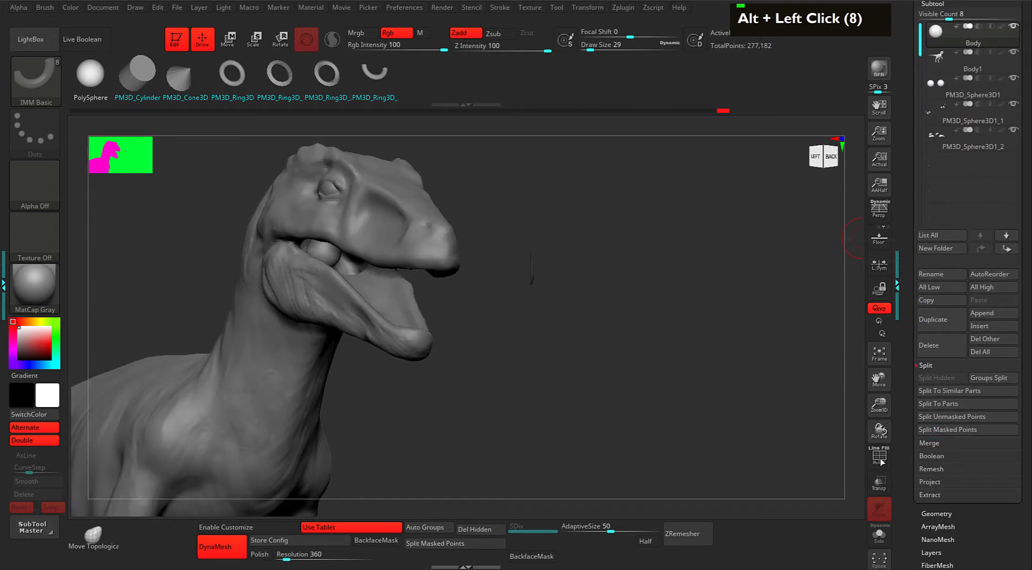
drag(635, 352, 654, 354)
drag(596, 324, 505, 328)
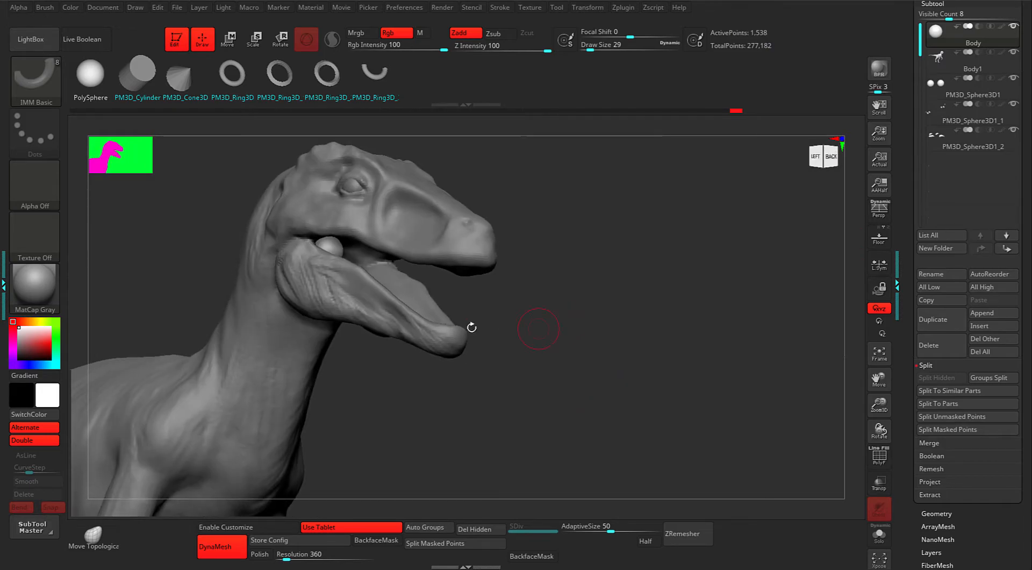
drag(585, 305, 618, 309)
mouse_move(620, 308)
alt+mouse_down()
mouse_move(597, 295)
mouse_move(606, 298)
alt+mouse_up()
Reset the gizmo orientation and stretch the tongue piece along its depth with Scale Z.
key(w)
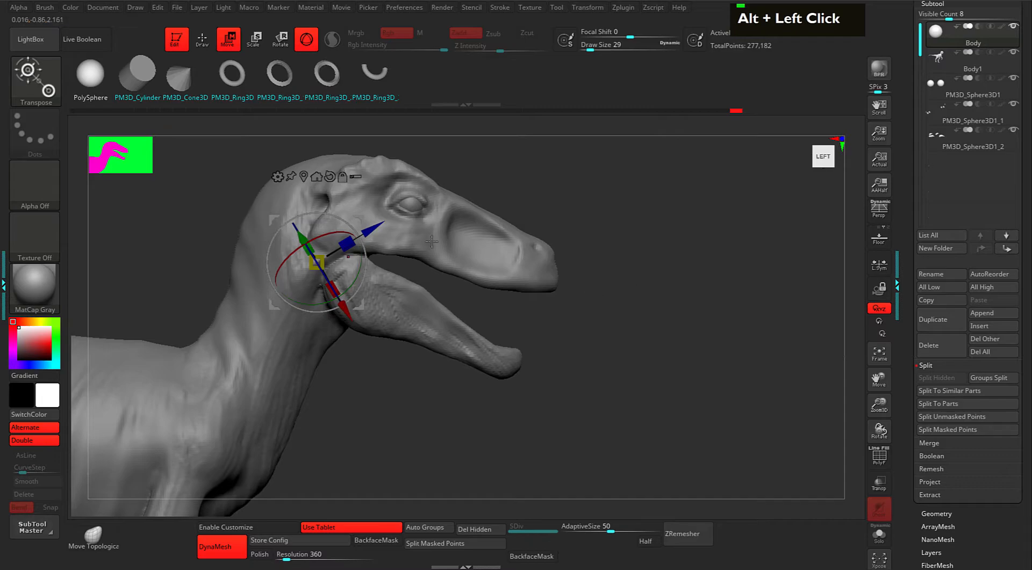
key(alt)
key(alt)
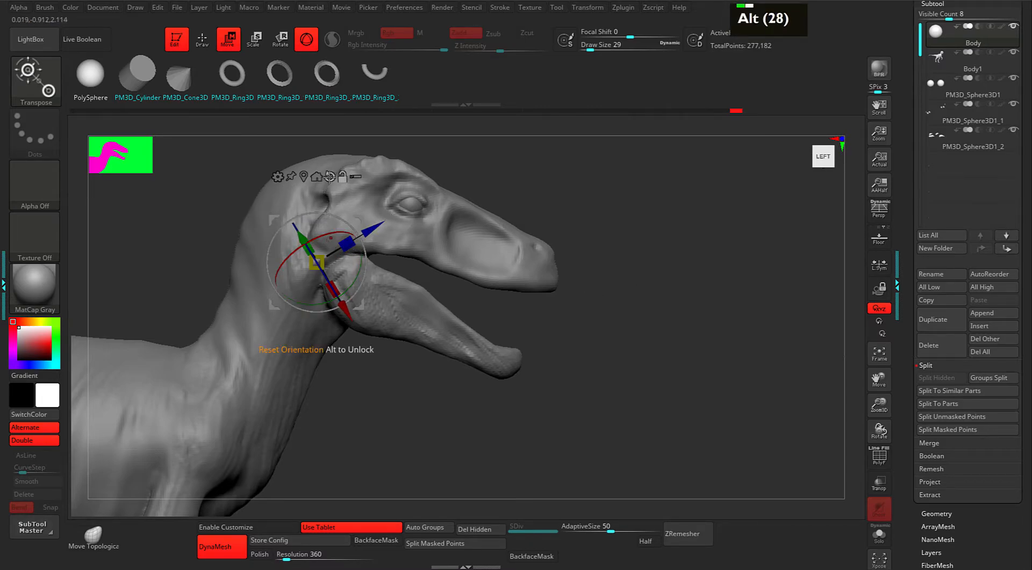
alt+click(329, 176)
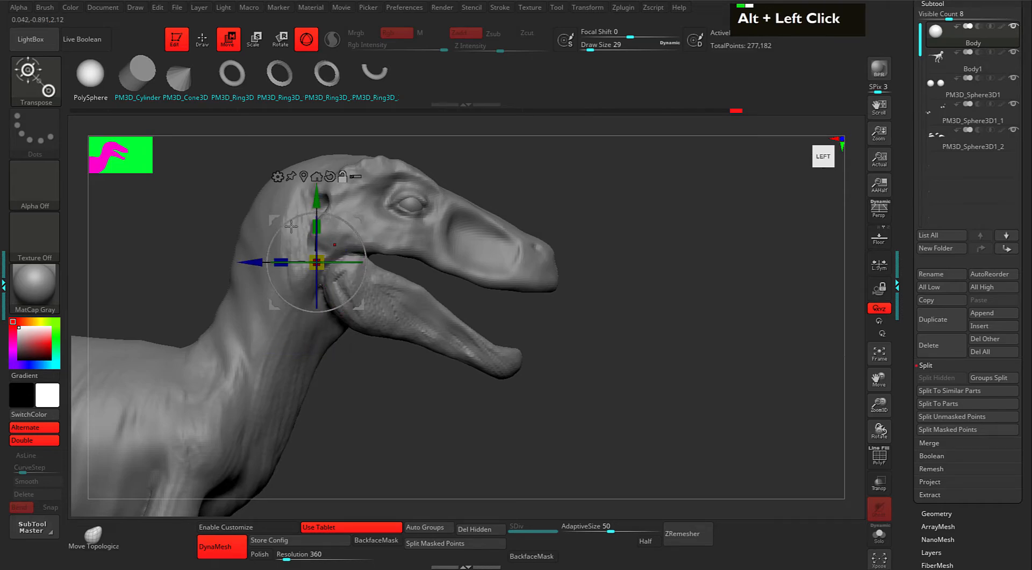
alt+drag(360, 219, 424, 232)
drag(346, 271, 319, 258)
Tilt the tongue piece downward into the lower jaw with the Rotate Screen ring.
drag(624, 272, 604, 224)
drag(528, 191, 549, 238)
drag(427, 249, 432, 275)
mouse_move(611, 265)
alt+mouse_down()
mouse_move(577, 251)
mouse_move(596, 272)
mouse_move(638, 284)
mouse_move(573, 299)
mouse_move(561, 291)
alt+mouse_up()
key(q)
key(1)
key(w)
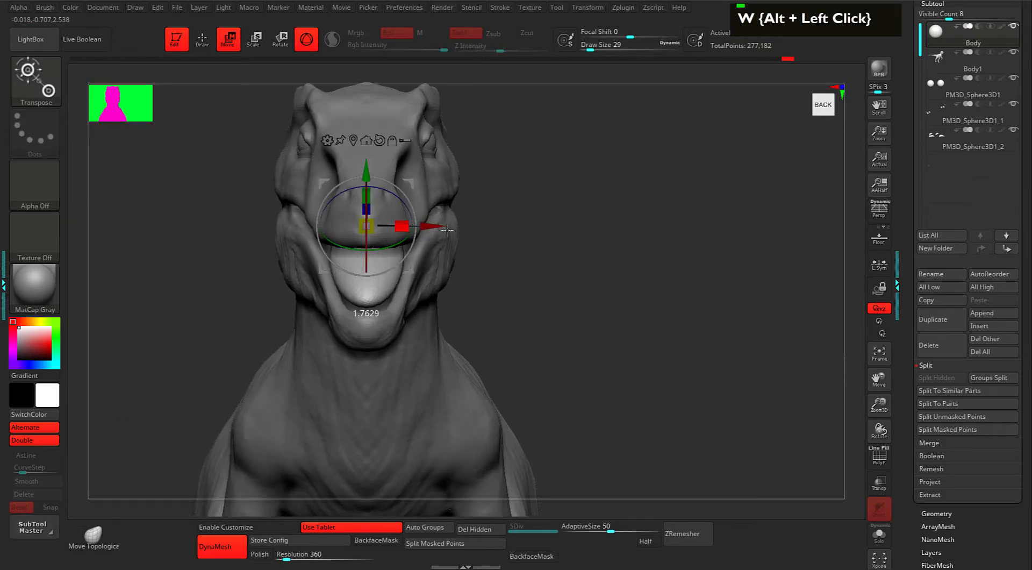
key(q)
drag(557, 276, 580, 256)
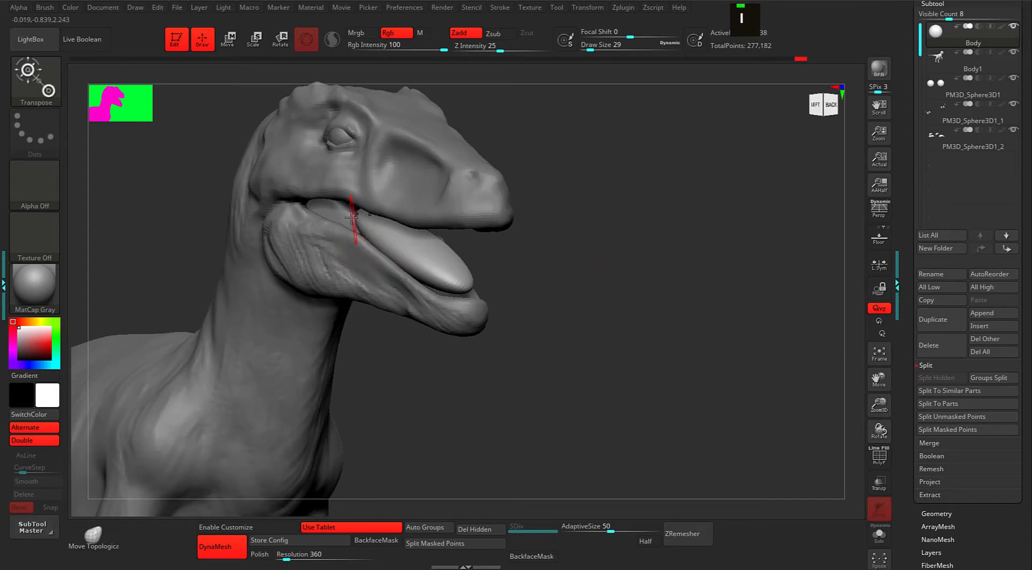
Set the Move brush to size 104 and pull the tongue's back end into the jaw.
key(1)
key(space)
drag(364, 221, 378, 221)
shift+drag(557, 235, 579, 223)
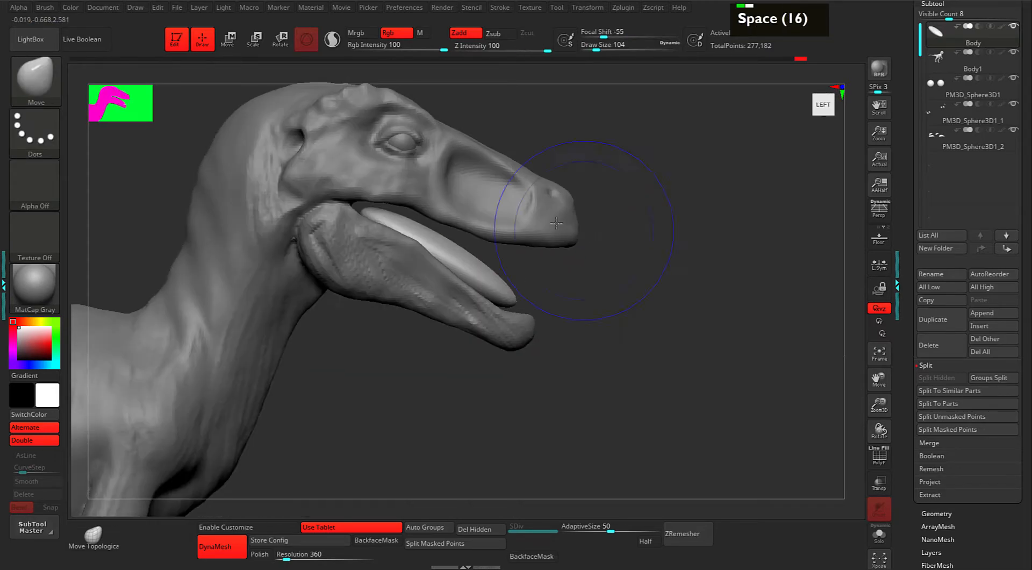
drag(378, 213, 333, 215)
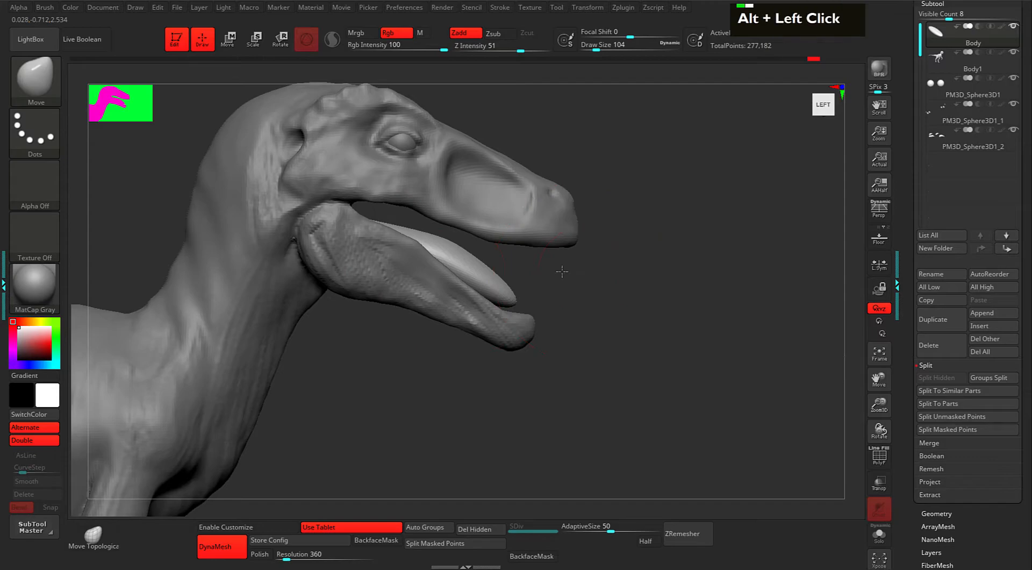
alt+drag(564, 272, 548, 271)
With Transp and Ghost on, push the tongue down and back at size 67, filling its dent.
click(879, 481)
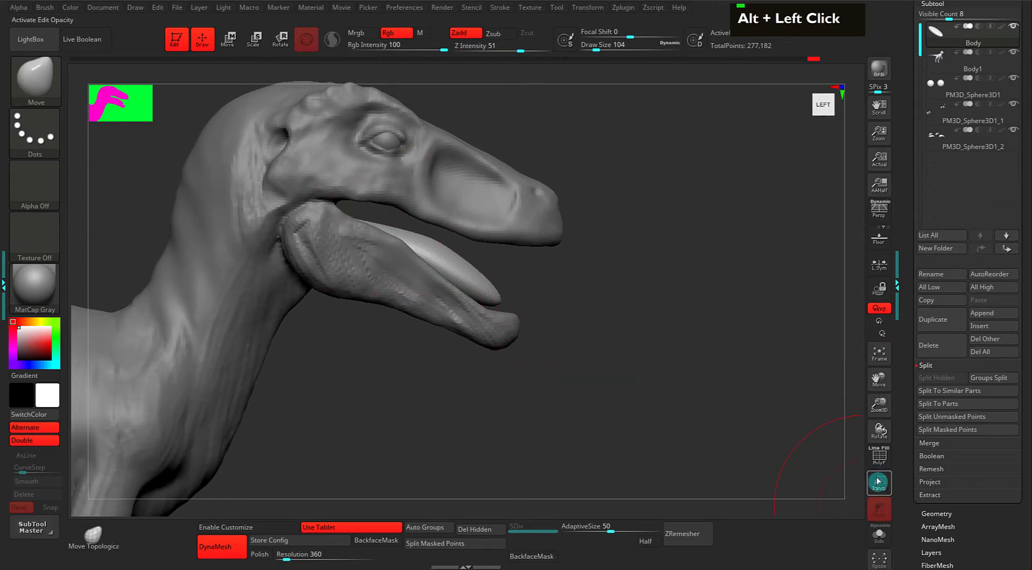
click(880, 485)
alt+drag(649, 337, 689, 369)
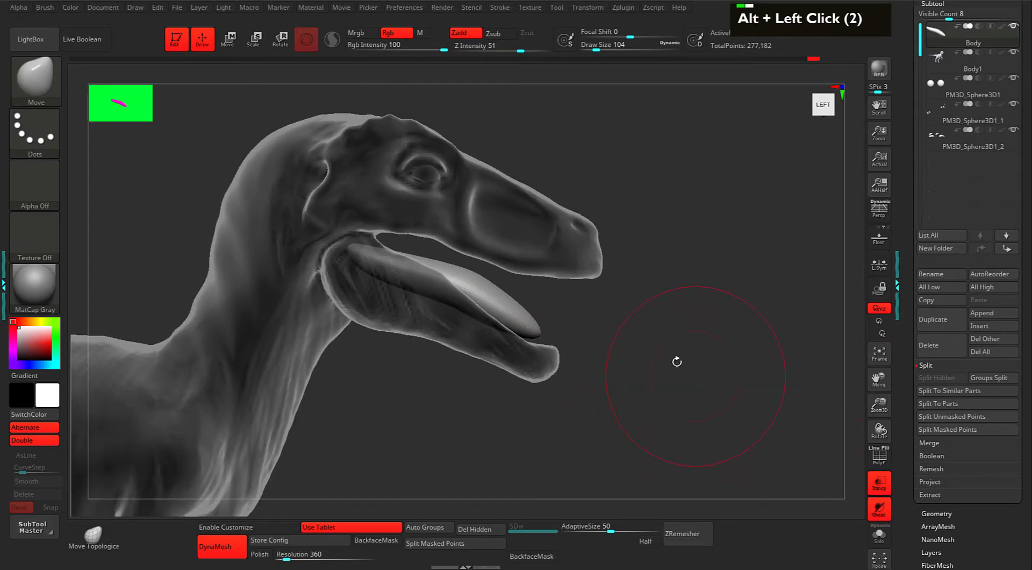
drag(471, 279, 517, 322)
drag(618, 317, 548, 315)
drag(500, 290, 499, 301)
mouse_move(624, 276)
shift+mouse_down()
mouse_move(580, 259)
mouse_move(649, 264)
mouse_move(634, 256)
mouse_move(615, 203)
shift+mouse_up()
key(space)
mouse_move(365, 307)
mouse_down()
mouse_move(344, 249)
mouse_move(326, 249)
mouse_up()
drag(398, 290, 396, 279)
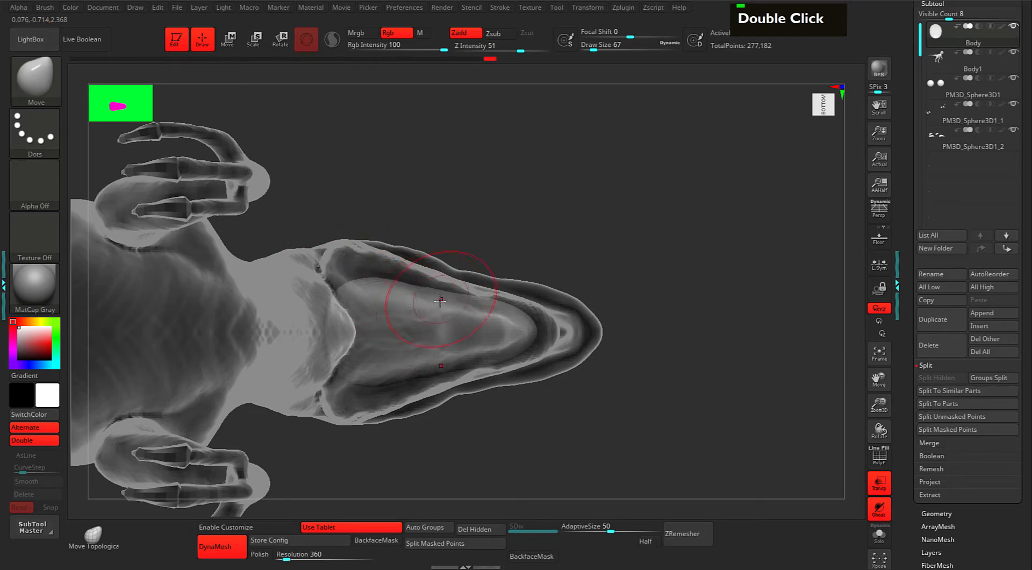
Orbit around the head to inspect the tongue from three-quarter and frontal views.
drag(688, 254, 648, 323)
mouse_move(648, 322)
alt+mouse_down()
mouse_move(640, 302)
mouse_move(638, 312)
alt+mouse_up()
drag(639, 312, 605, 321)
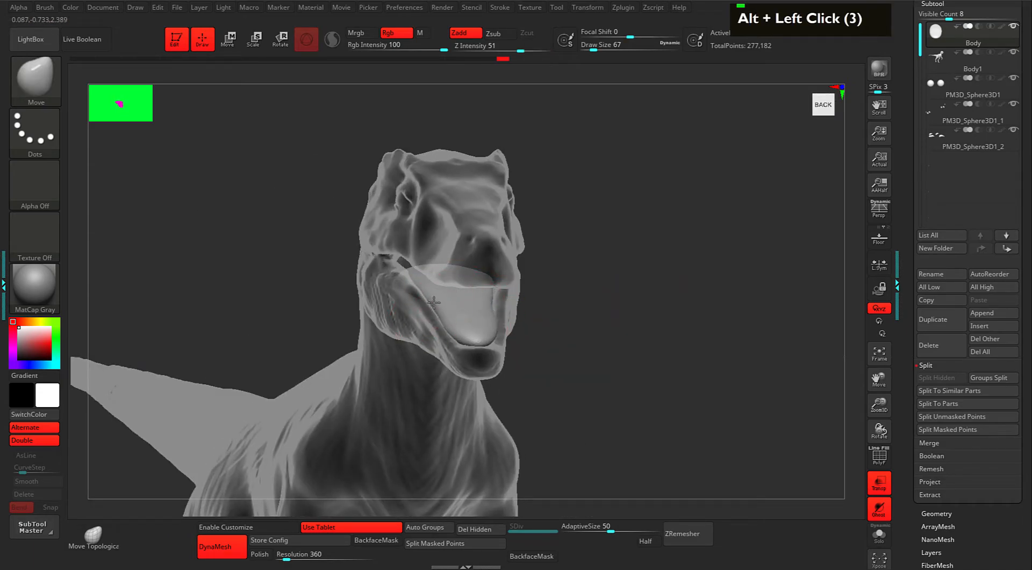
double_click(446, 323)
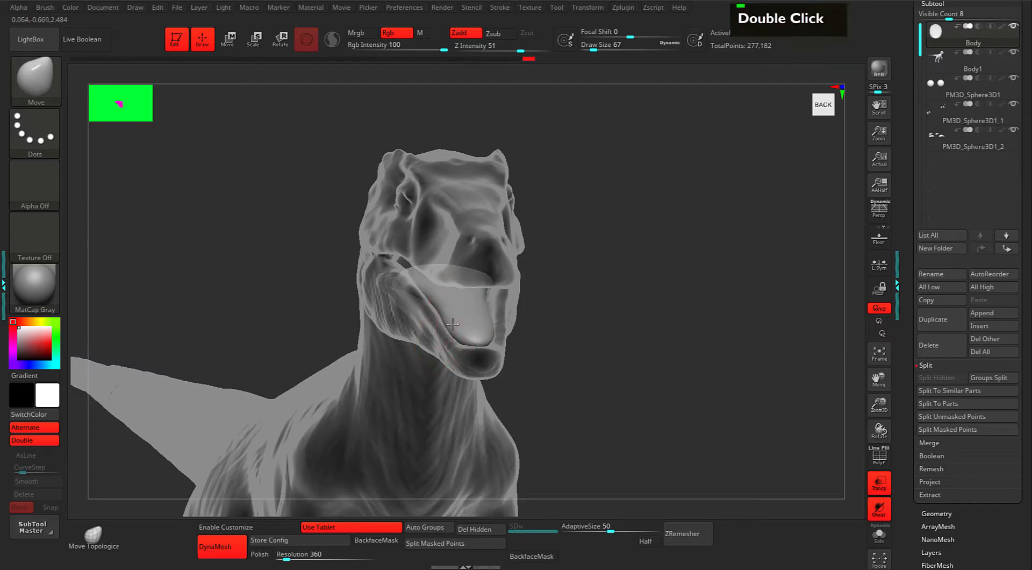
drag(519, 330, 483, 322)
drag(665, 316, 722, 339)
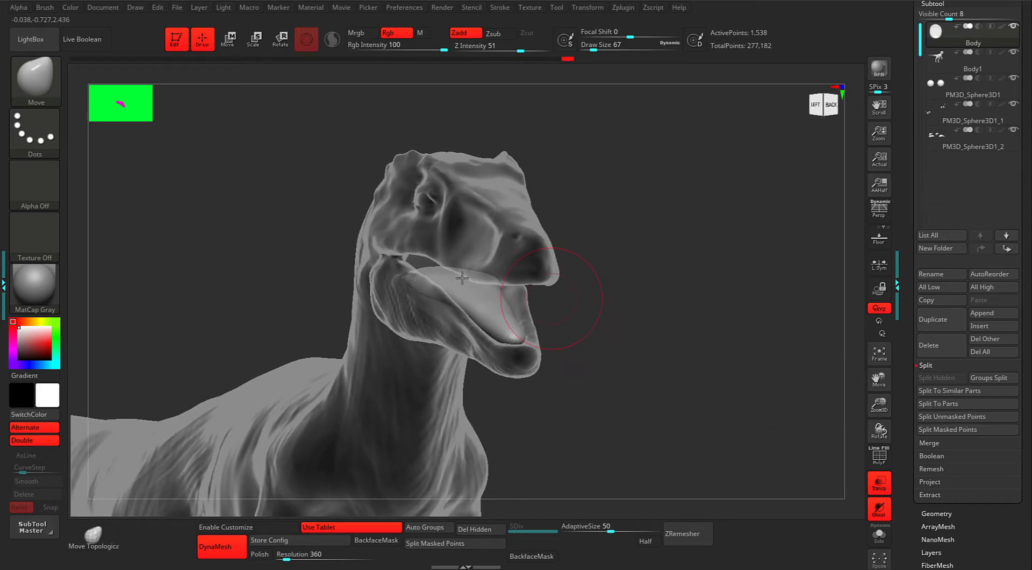
key(alt)
mouse_move(681, 365)
mouse_down()
mouse_move(668, 362)
mouse_move(691, 351)
mouse_up()
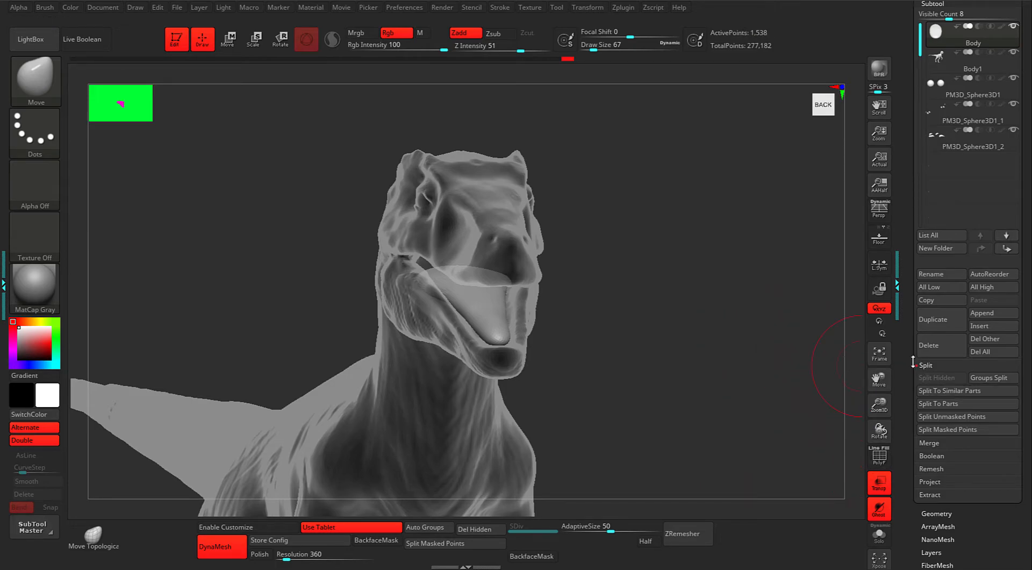
drag(670, 327, 691, 336)
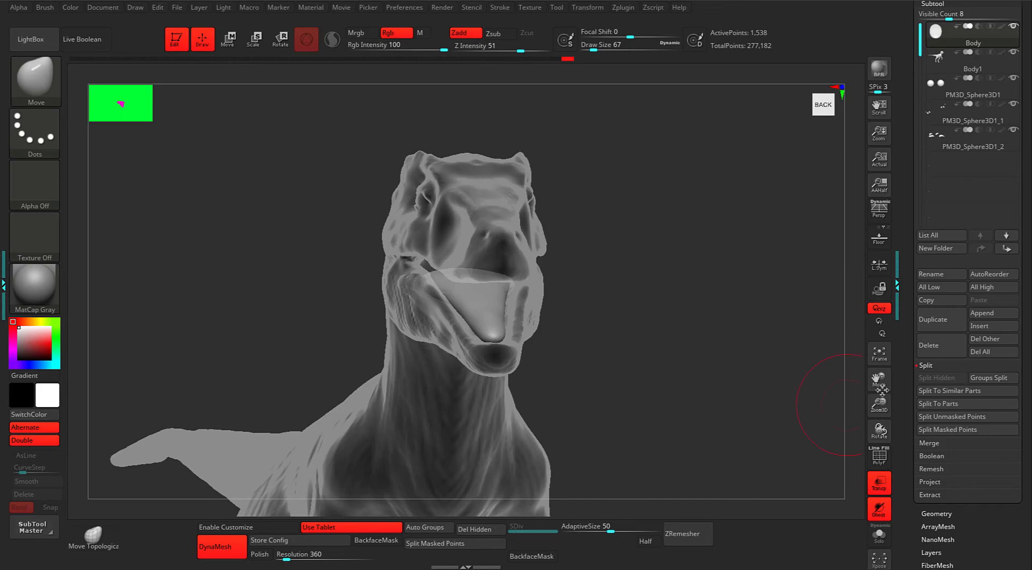
Duplicate the tongue subtool and raise the copy upward with the transform gizmo.
click(935, 322)
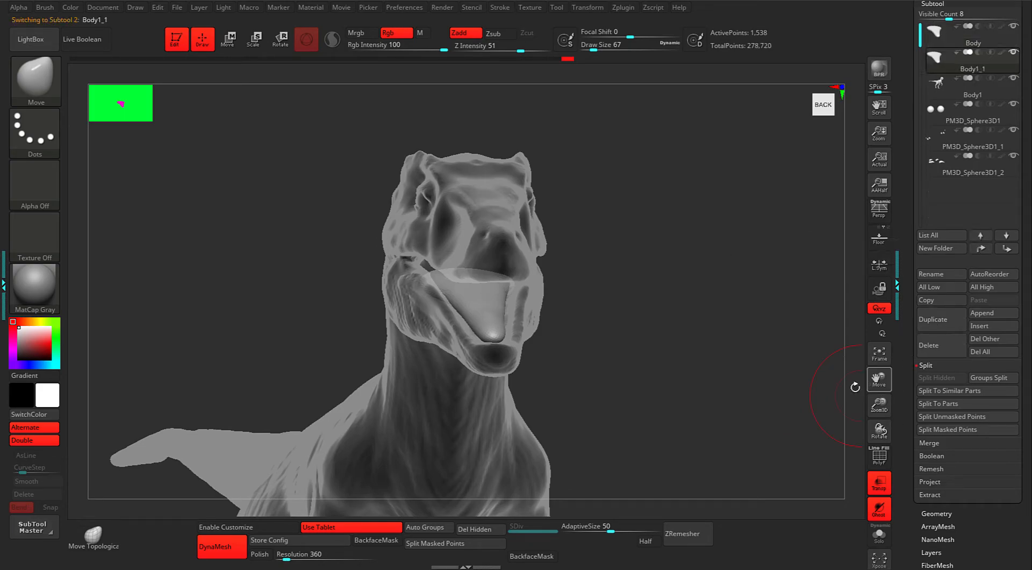
alt+click(721, 362)
mouse_move(721, 362)
alt+mouse_down()
mouse_move(703, 349)
mouse_move(676, 293)
mouse_move(684, 291)
mouse_move(564, 293)
alt+mouse_up()
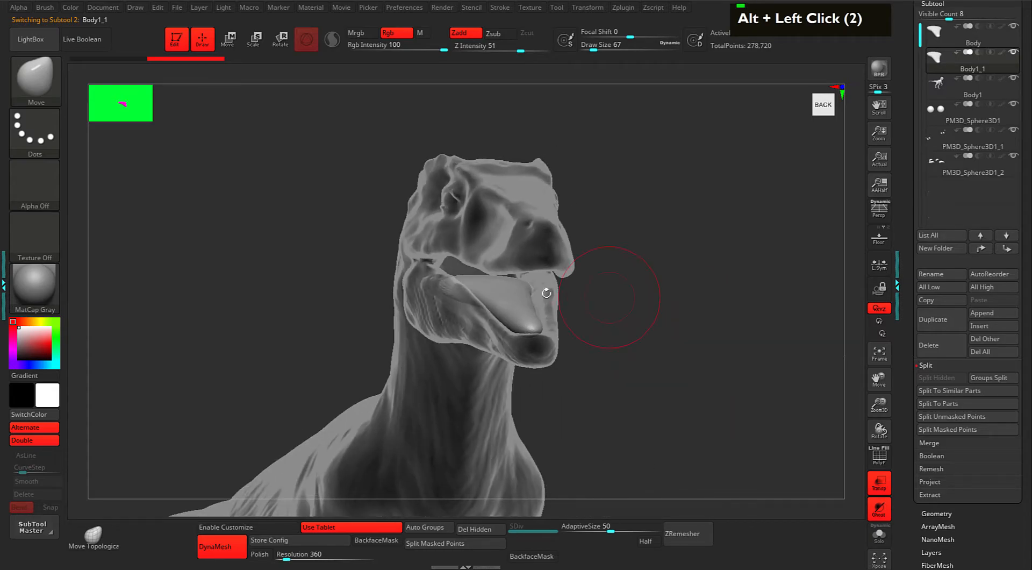
key(w)
mouse_move(654, 304)
mouse_down()
mouse_move(680, 295)
mouse_move(672, 294)
mouse_up()
drag(526, 221, 531, 213)
mouse_move(725, 302)
mouse_down()
mouse_move(691, 311)
mouse_move(701, 328)
mouse_move(679, 306)
mouse_move(641, 356)
mouse_up()
key(q)
Solo the copy and pull its rounded top down into a V shape from the top view.
key(s)
key(w)
alt+drag(617, 353, 654, 349)
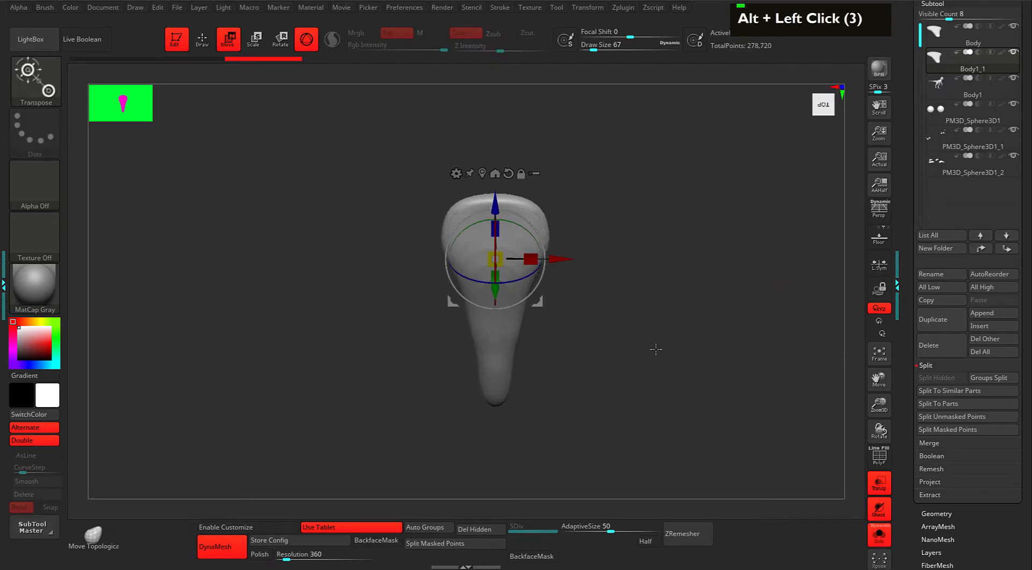
key(q)
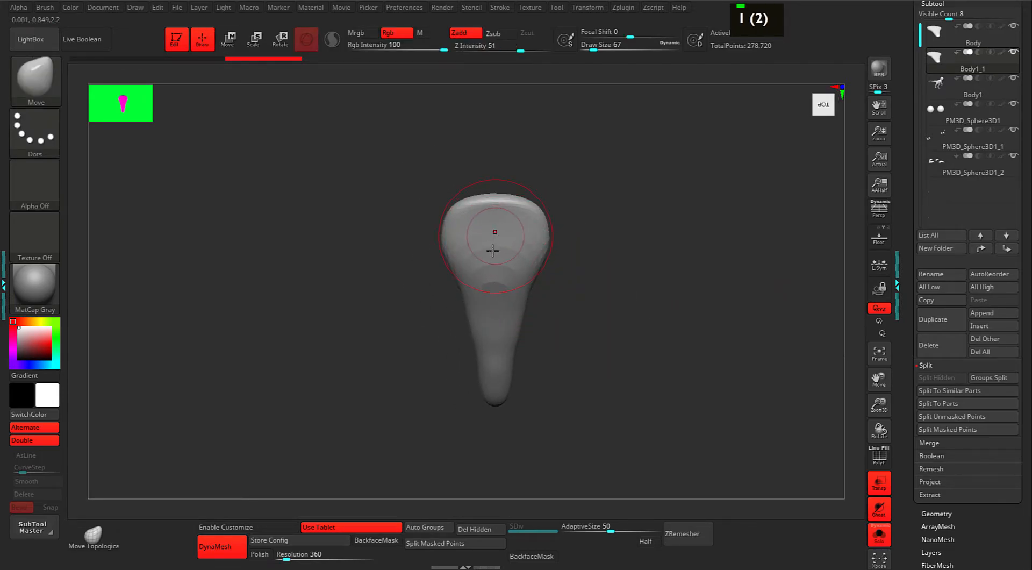
drag(492, 200, 492, 240)
drag(487, 314, 488, 328)
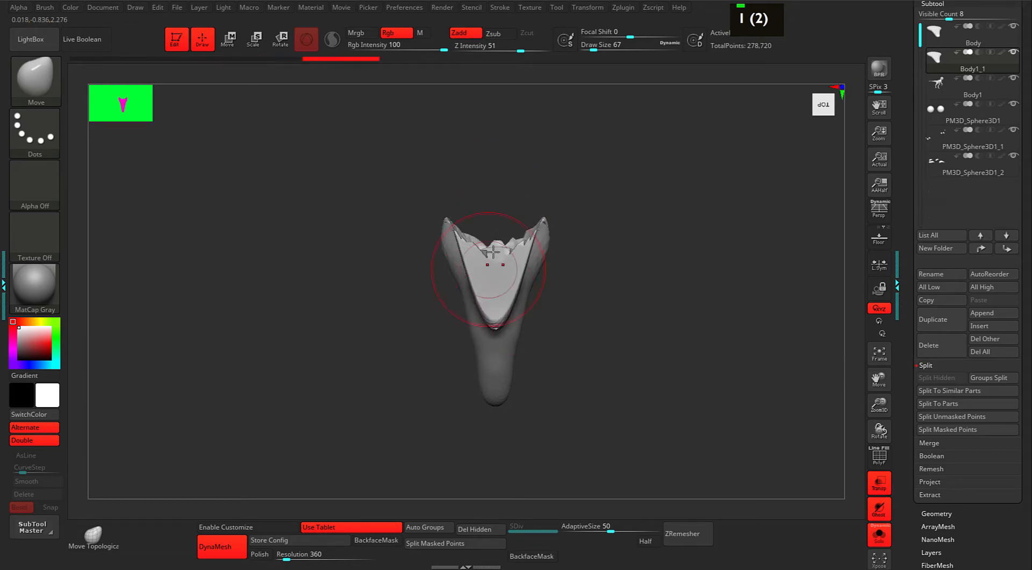
drag(489, 290, 484, 288)
mouse_move(487, 323)
mouse_down()
mouse_move(611, 325)
mouse_move(544, 321)
mouse_up()
mouse_move(578, 355)
mouse_down()
mouse_move(596, 414)
mouse_move(585, 341)
mouse_up()
mouse_move(546, 287)
mouse_down()
mouse_move(537, 272)
mouse_move(490, 275)
mouse_move(466, 341)
mouse_up()
Smooth the V-shaped piece and refine its upper part, checking both arms of the V.
shift+drag(472, 317, 464, 344)
drag(500, 314, 537, 304)
mouse_move(479, 288)
mouse_down()
mouse_move(503, 250)
mouse_move(490, 270)
mouse_move(470, 259)
mouse_move(477, 282)
mouse_up()
drag(471, 245, 481, 252)
drag(518, 244, 573, 281)
Bring up the Geometry DynaMesh settings, with DynaMesh on at resolution 360.
drag(905, 379, 902, 264)
click(924, 175)
drag(920, 213, 919, 290)
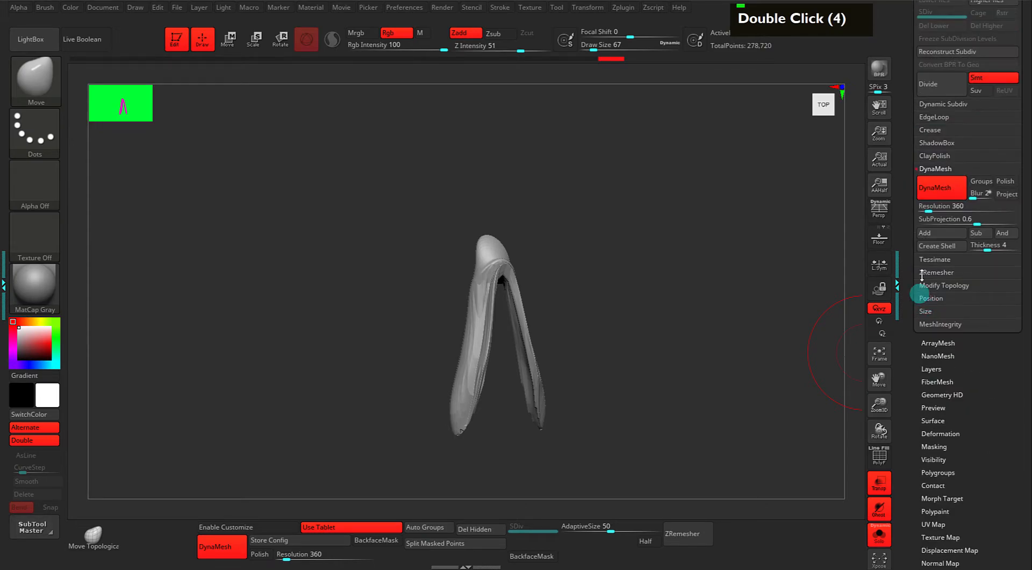
drag(727, 307, 778, 298)
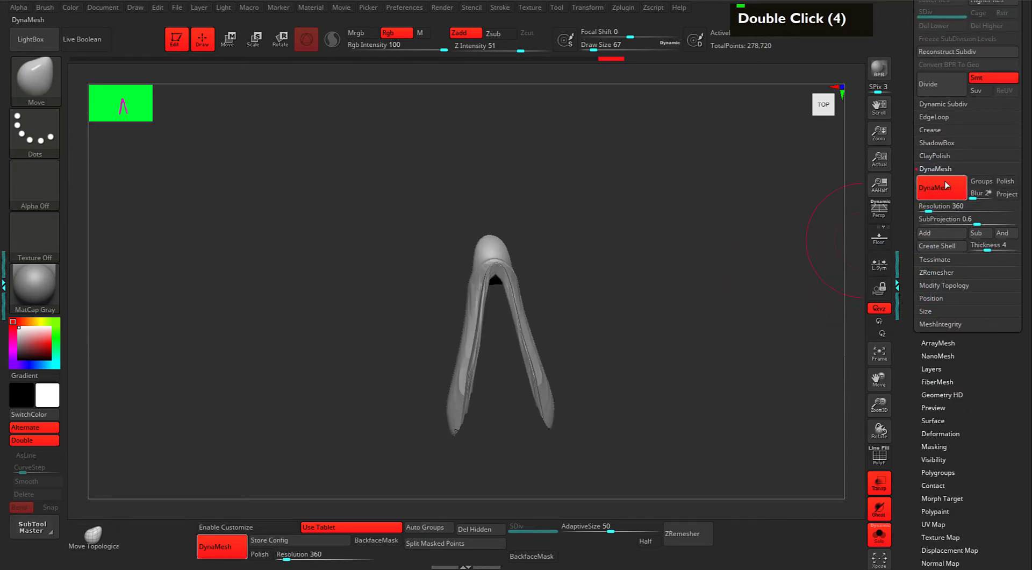
Set DynaMesh resolution to 128 and remesh the V-shaped piece.
click(929, 209)
text(128)
key(Return)
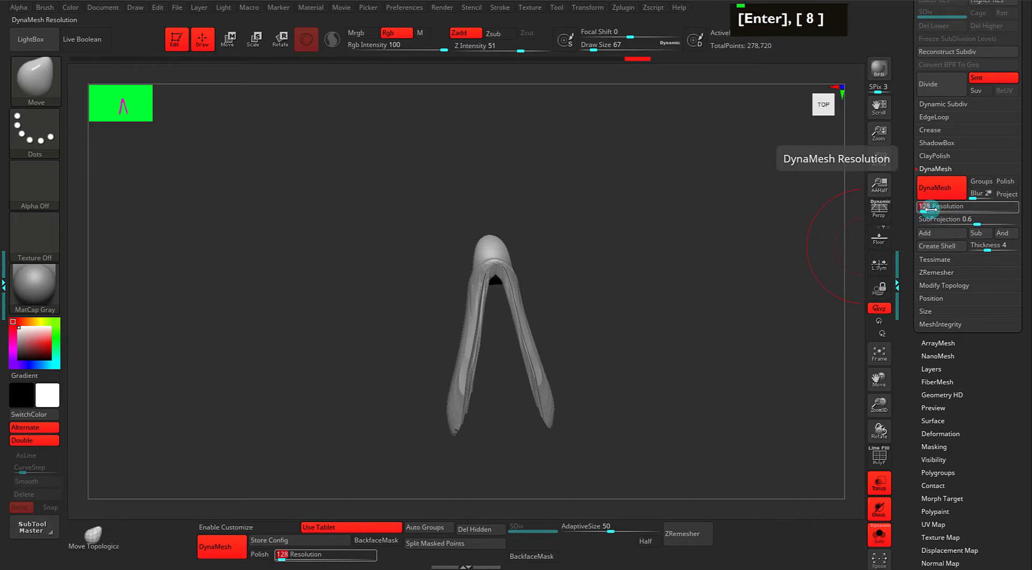
ctrl+click(690, 313)
mouse_move(690, 314)
mouse_down()
mouse_move(691, 300)
mouse_move(652, 295)
mouse_move(629, 272)
mouse_move(679, 279)
mouse_move(640, 268)
mouse_up()
Smooth the joint where the V's arms meet and down the left arm with a size-18 brush.
key(space)
mouse_move(495, 278)
shift+mouse_down()
mouse_move(476, 287)
mouse_move(475, 375)
shift+mouse_up()
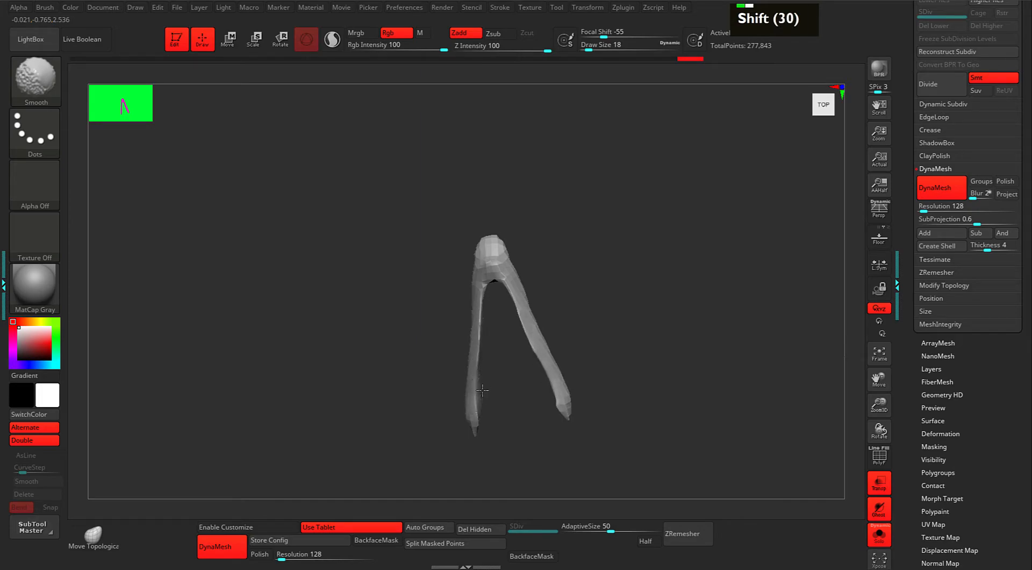
shift+drag(483, 277, 495, 281)
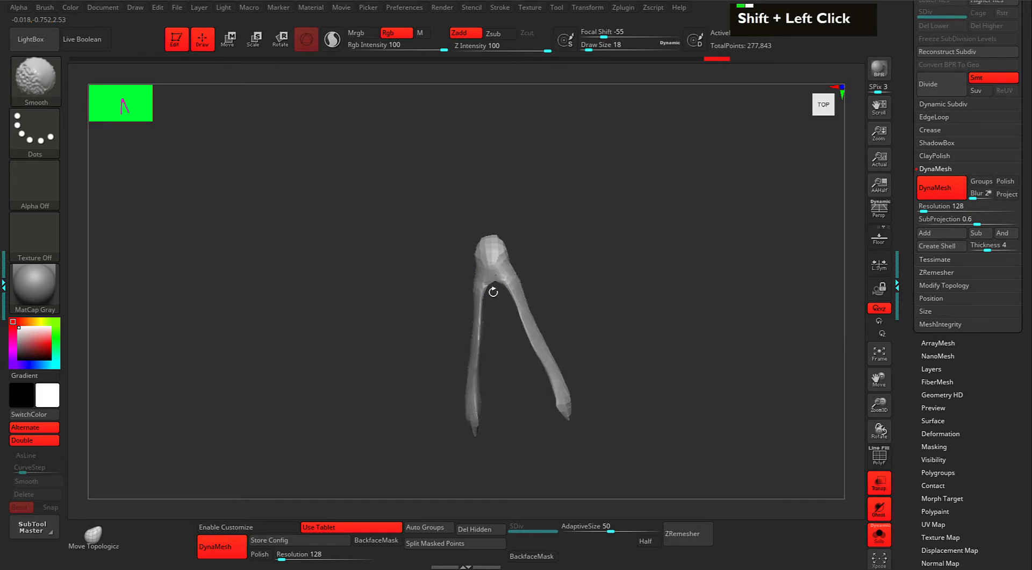
shift+drag(478, 325, 471, 410)
Turn Solo off to show the whole raptor head, viewed from the side.
key(s)
drag(733, 328, 690, 321)
alt+drag(701, 357, 671, 299)
drag(672, 299, 707, 323)
Tilt the mouth piece about 20° downward with the gizmo to match the open lower jaw.
key(w)
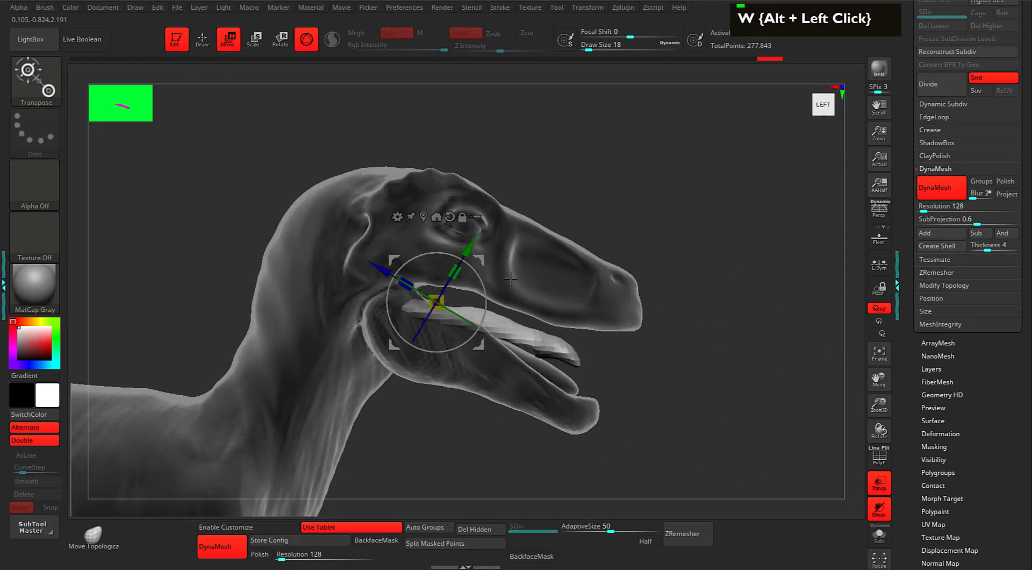
drag(486, 285, 495, 304)
key(q)
mouse_move(675, 344)
alt+mouse_down()
mouse_move(652, 308)
mouse_move(629, 332)
mouse_move(620, 374)
mouse_move(583, 406)
alt+mouse_up()
Nudge the mouth corner using the Move brush at size 74.
key(1)
key(space)
mouse_move(603, 349)
mouse_down()
mouse_move(613, 313)
mouse_move(602, 336)
mouse_up()
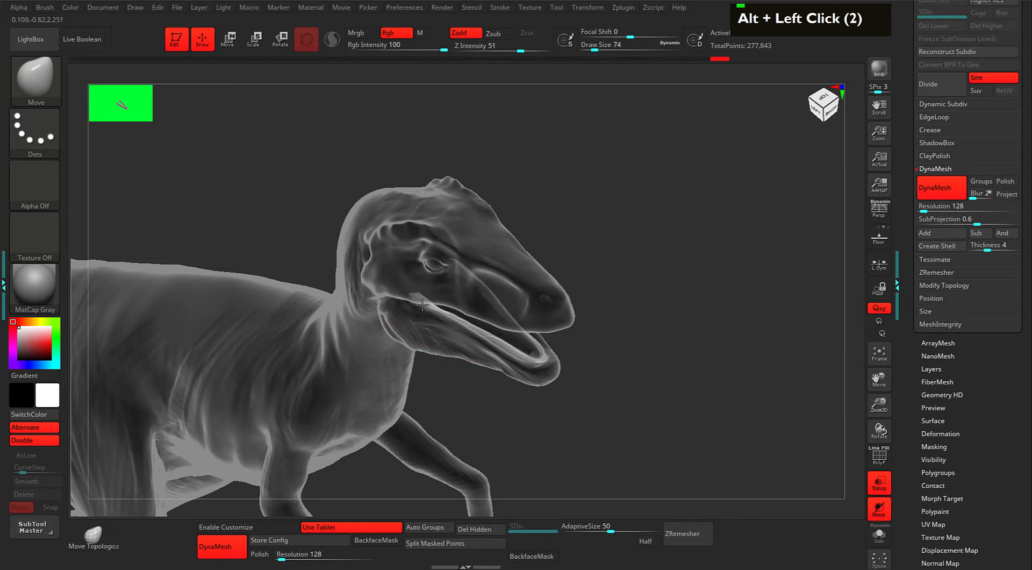
drag(531, 305, 509, 297)
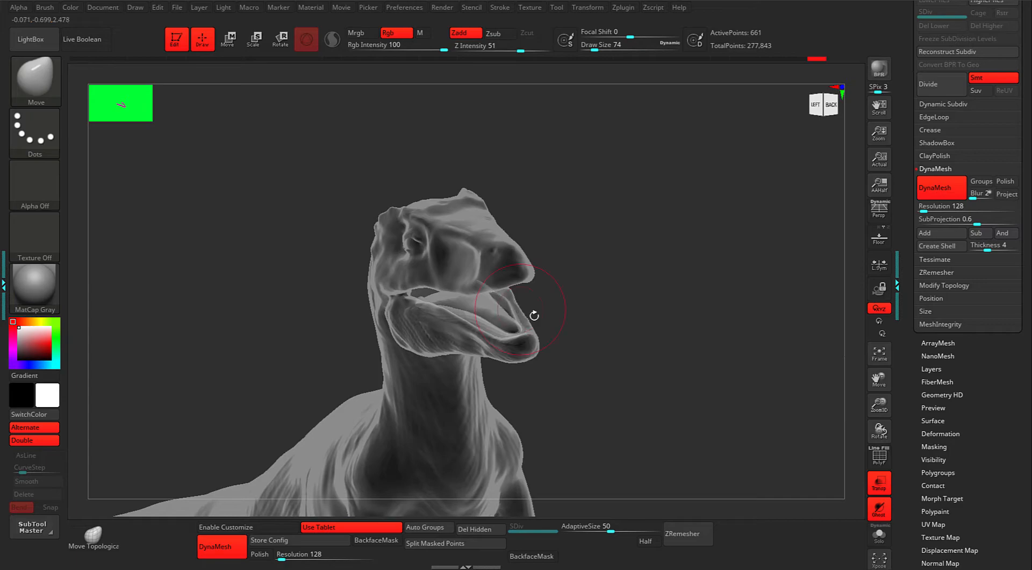
drag(530, 314, 550, 313)
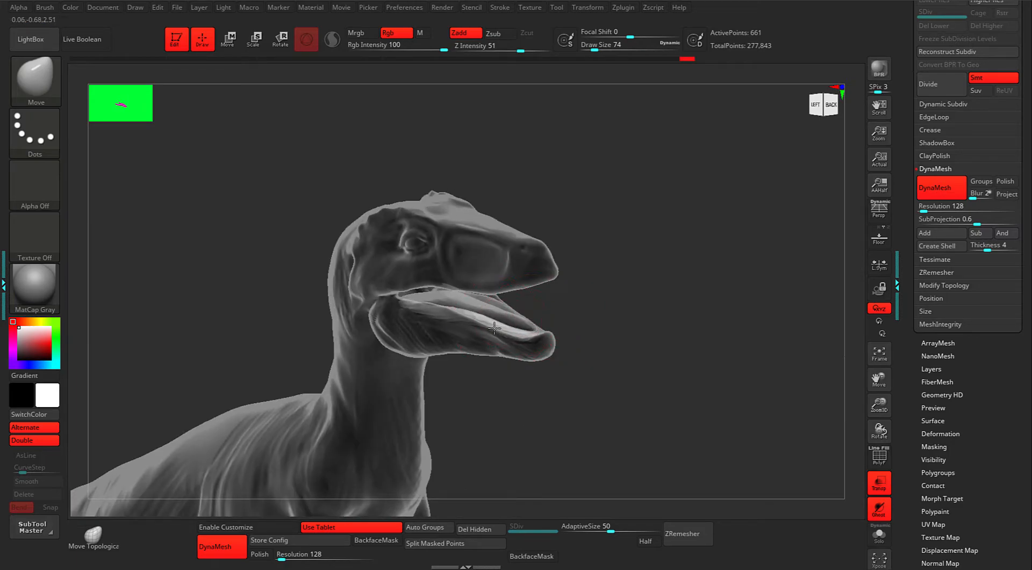
mouse_move(574, 305)
mouse_down()
mouse_move(595, 299)
mouse_move(578, 300)
mouse_move(576, 330)
mouse_move(546, 318)
mouse_move(575, 305)
mouse_move(561, 306)
mouse_up()
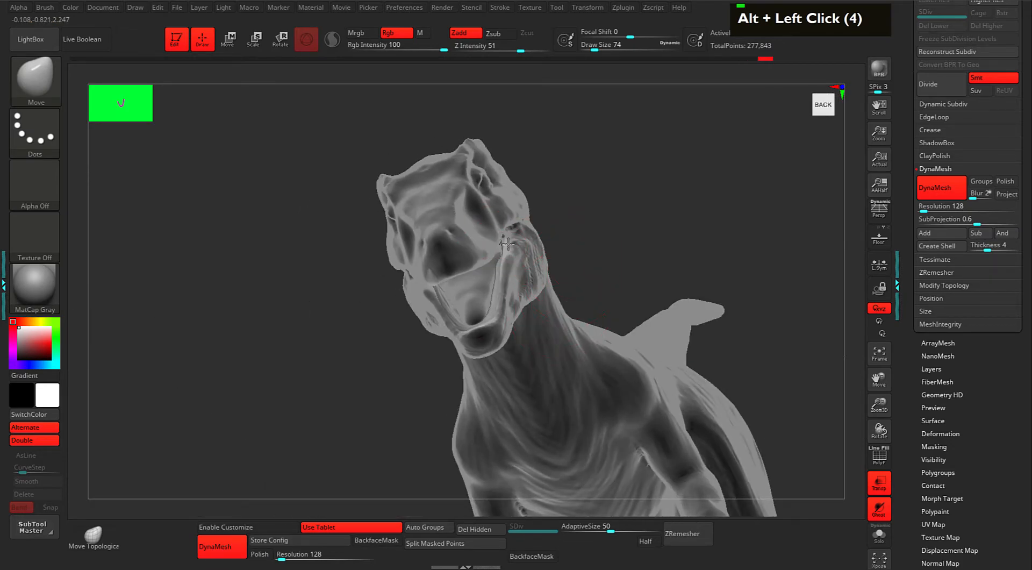
drag(503, 255, 505, 246)
mouse_move(561, 205)
mouse_down()
mouse_move(601, 203)
mouse_move(600, 225)
mouse_up()
mouse_move(600, 224)
mouse_down()
mouse_move(641, 233)
mouse_move(592, 231)
mouse_move(591, 267)
mouse_up()
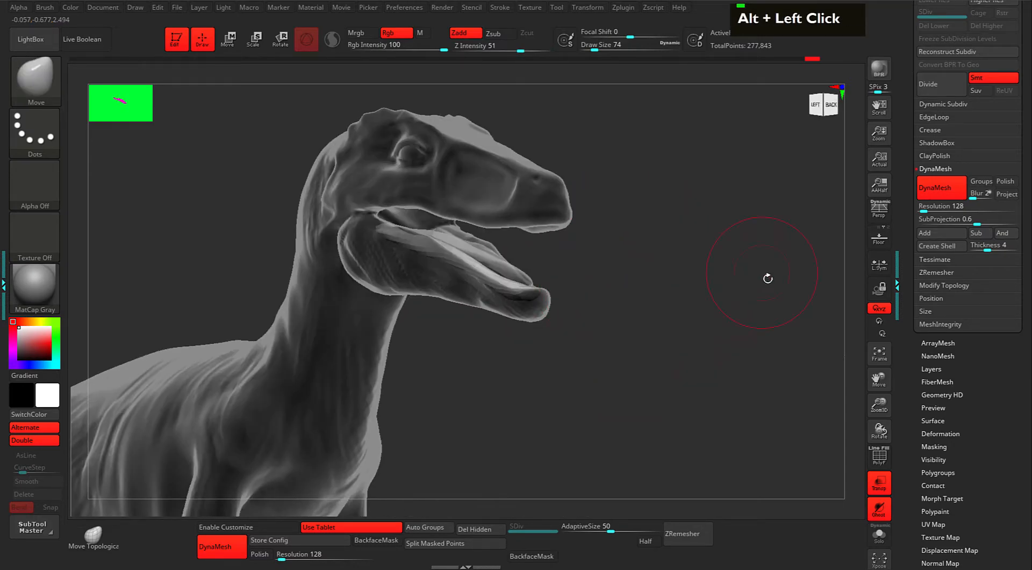
drag(908, 199, 923, 241)
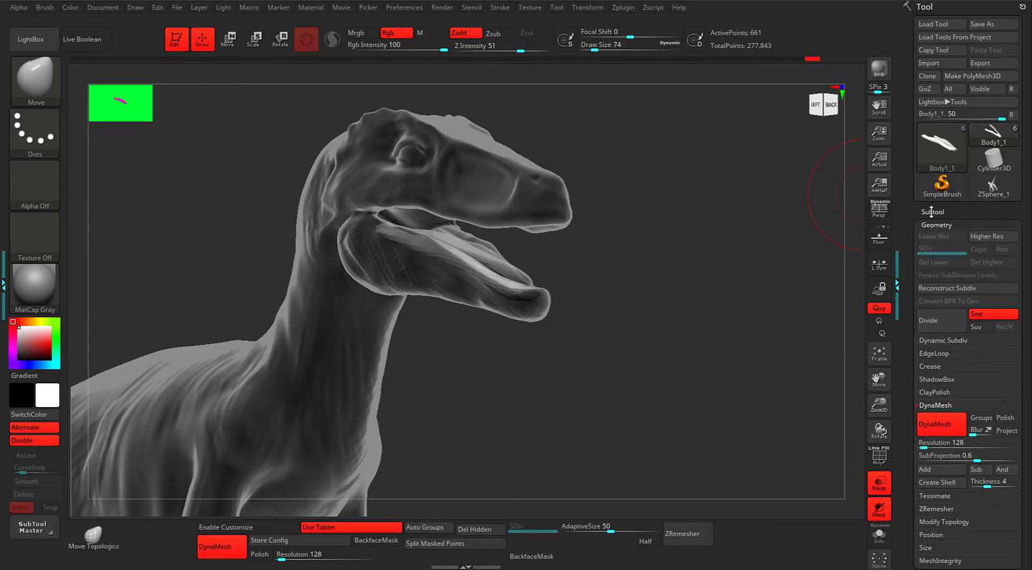
Duplicate the inner mouth piece in the Subtool list.
click(932, 212)
drag(913, 352, 937, 265)
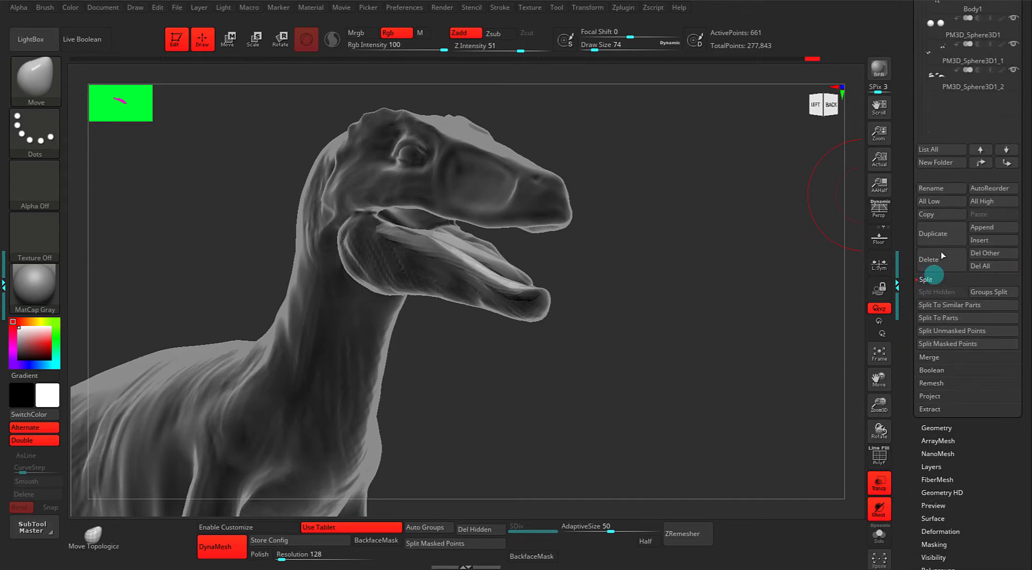
click(937, 234)
Rotate and raise the copy up into the upper jaw as a palate.
alt+drag(676, 249, 726, 311)
key(w)
shift+drag(718, 261, 713, 262)
drag(557, 264, 546, 193)
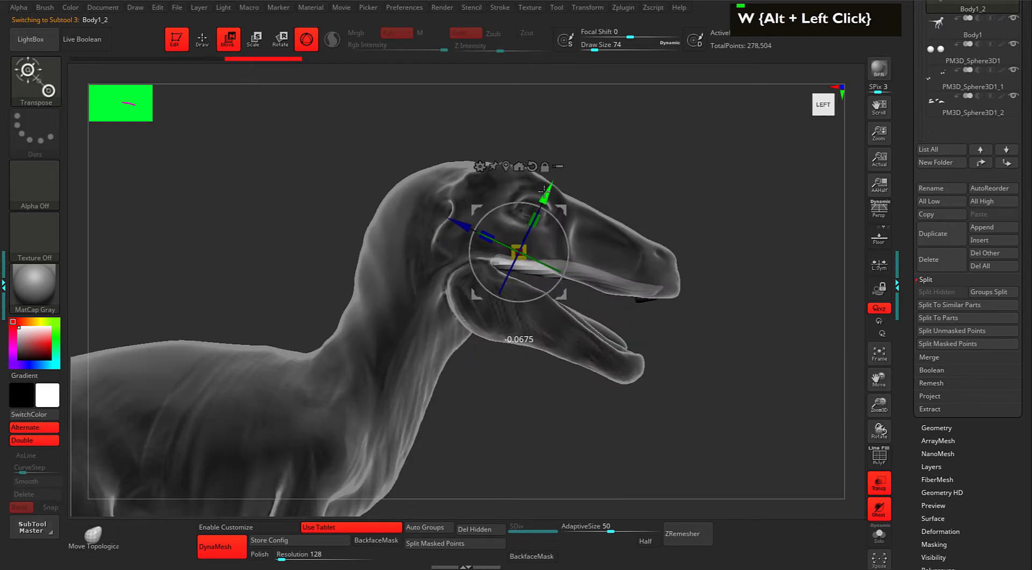
drag(718, 279, 713, 231)
key(q)
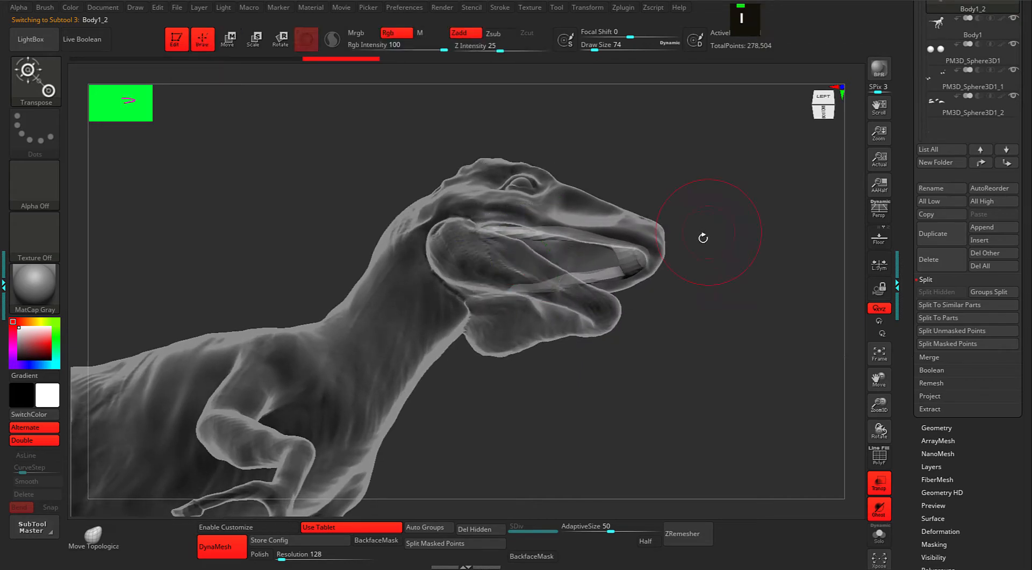
Smooth the tip of the palate piece.
key(space)
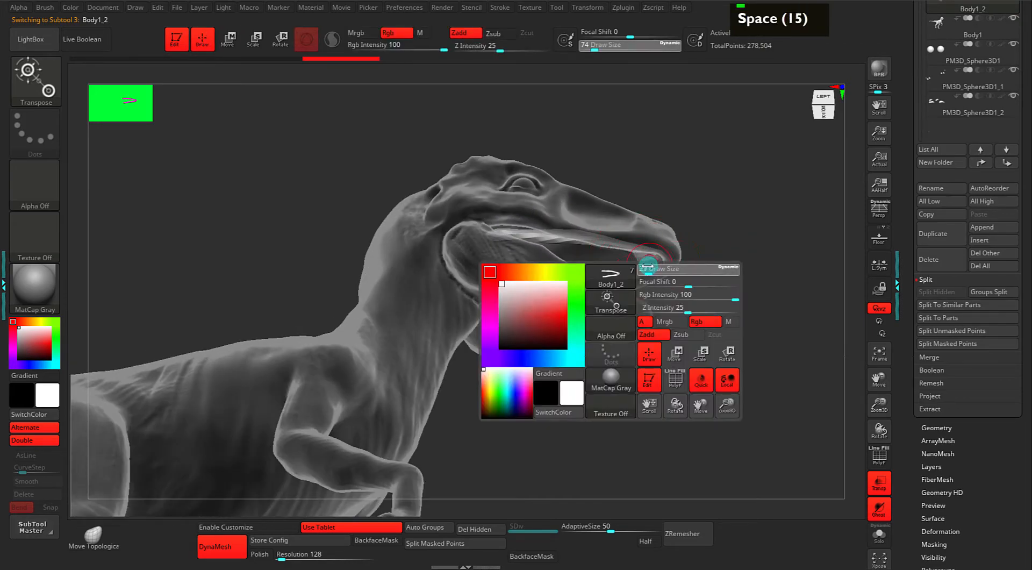
shift+click(645, 264)
shift+click(645, 261)
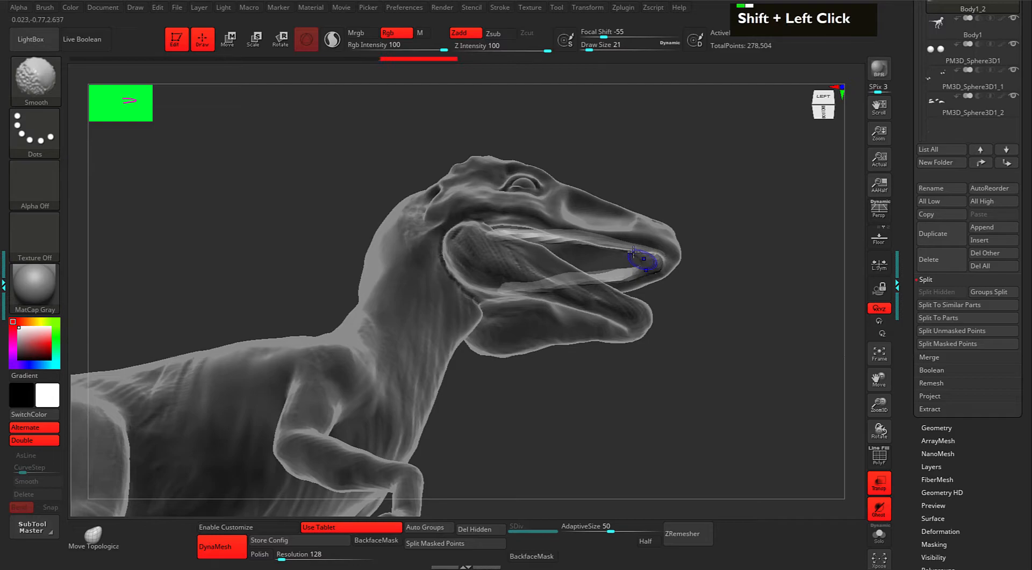
shift+click(638, 259)
shift+click(648, 254)
shift+click(659, 264)
shift+click(659, 262)
Turn off Transp to make the model opaque and view the palate from the left side.
key(w)
drag(756, 224, 731, 271)
alt+drag(731, 271, 700, 243)
drag(741, 251, 695, 265)
click(875, 490)
mouse_move(717, 308)
mouse_down()
mouse_move(682, 307)
mouse_move(714, 299)
mouse_move(714, 323)
mouse_up()
drag(696, 290, 730, 285)
alt+drag(704, 276, 698, 294)
Return to sculpting and orbit to inspect the face from a rear-left angle.
key(q)
key(space)
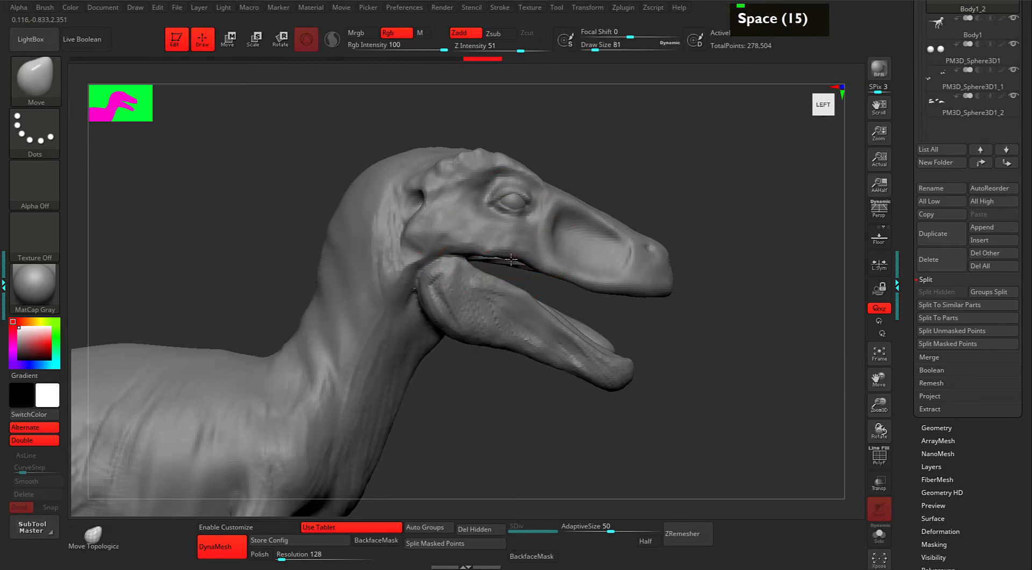
alt+drag(693, 303, 645, 300)
alt+drag(679, 286, 663, 251)
drag(647, 272, 678, 276)
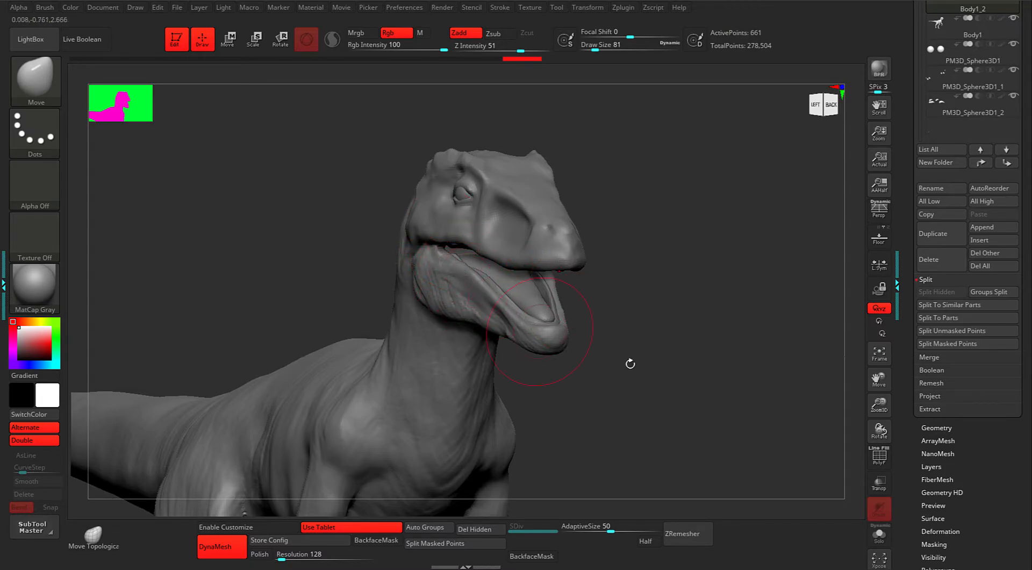
drag(910, 259, 915, 298)
Append a Sphere3D as a new subtool and make it the active part.
click(991, 328)
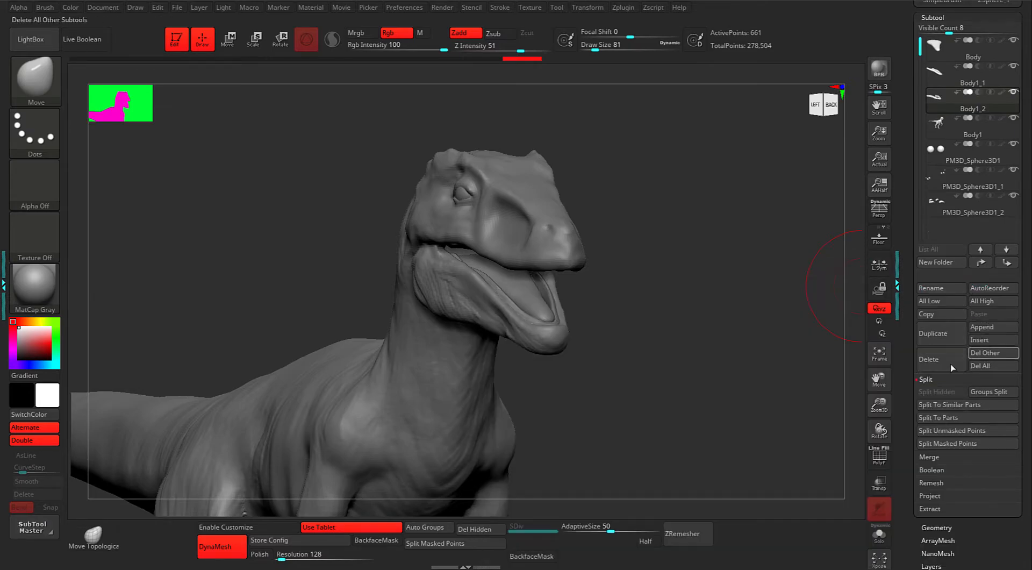
click(991, 327)
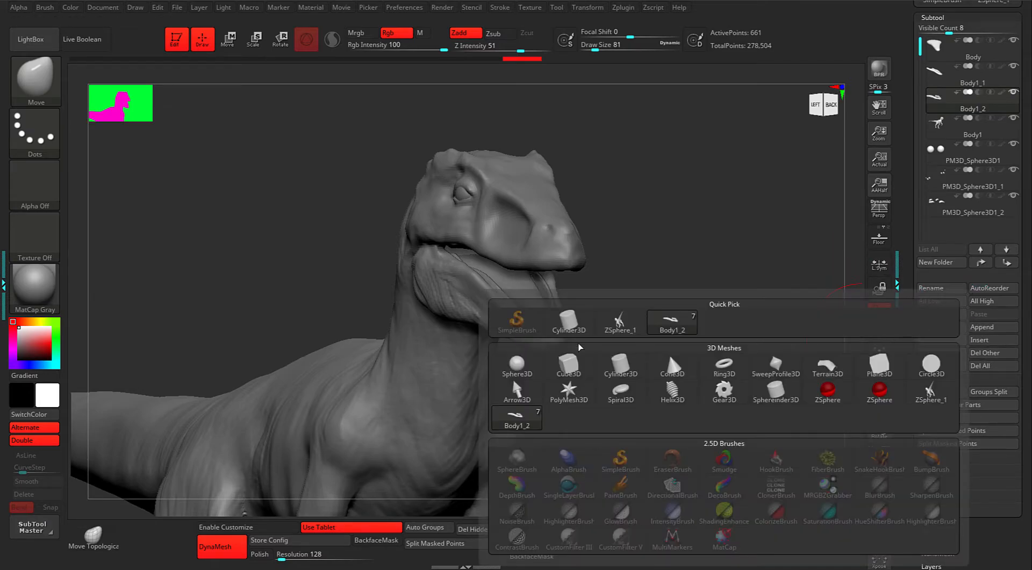
click(526, 364)
alt+drag(697, 300, 686, 325)
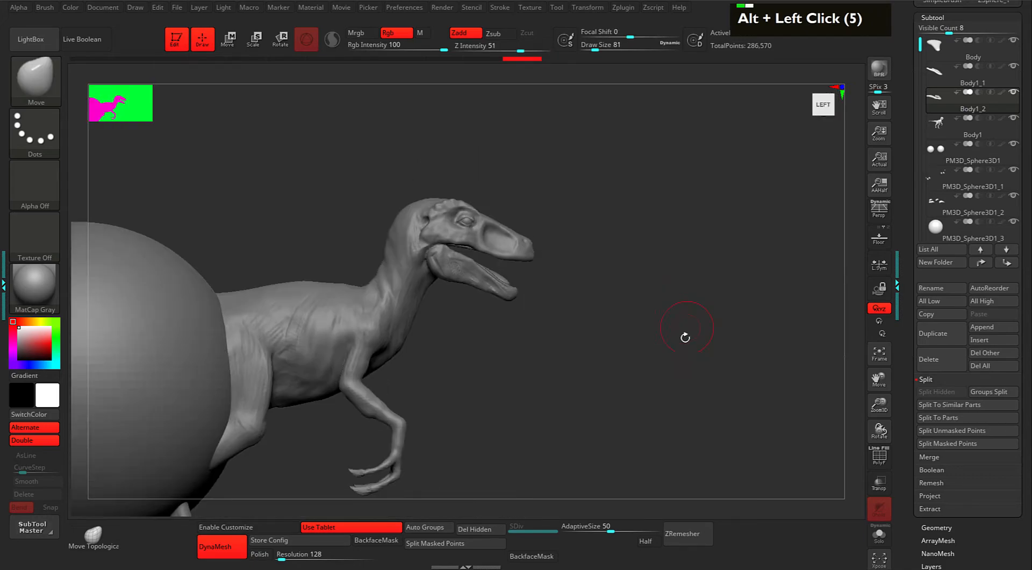
key(w)
alt+drag(646, 356, 679, 295)
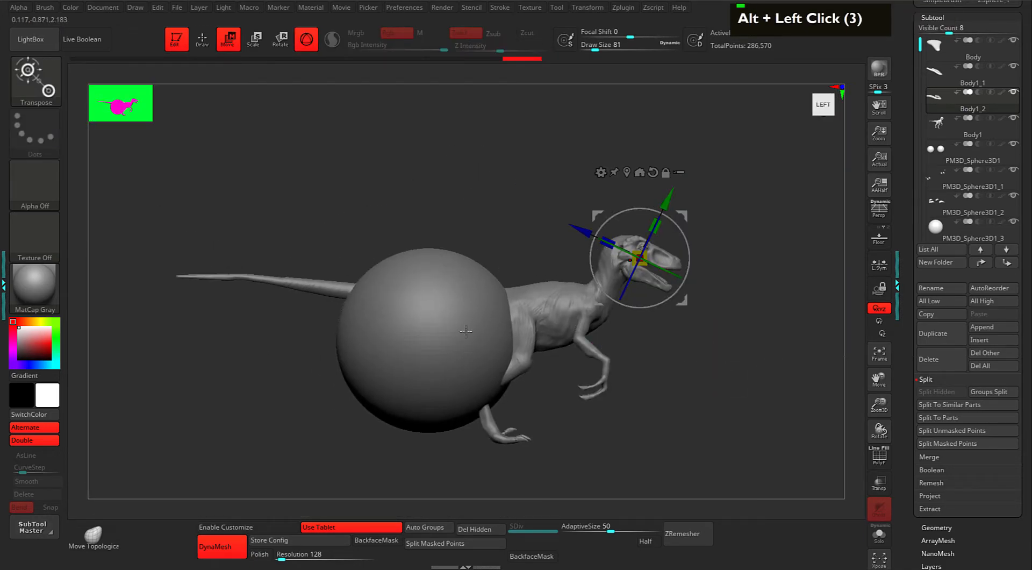
click(935, 234)
Move the sphere up beside the raptor's head and scale it down.
alt+drag(794, 285, 753, 269)
drag(422, 275, 652, 192)
drag(759, 231, 690, 269)
drag(599, 231, 694, 270)
alt+drag(658, 182, 658, 247)
drag(589, 275, 543, 276)
Squash and narrow the sphere into a thin disc at the jaw hinge.
alt+drag(650, 209, 717, 230)
alt+drag(640, 246, 643, 258)
mouse_move(452, 231)
mouse_down()
mouse_move(452, 257)
mouse_move(429, 265)
mouse_move(437, 265)
mouse_up()
alt+drag(554, 342, 572, 381)
Try moving the disc up toward the eye, then undo that move.
key(1)
key(i)
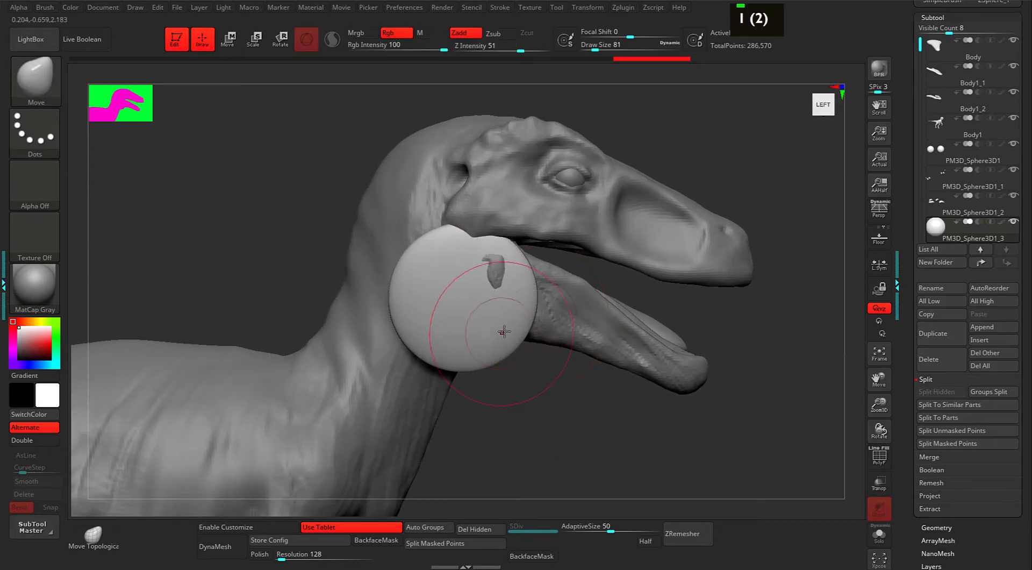
key(w)
drag(506, 251, 550, 179)
key(i)
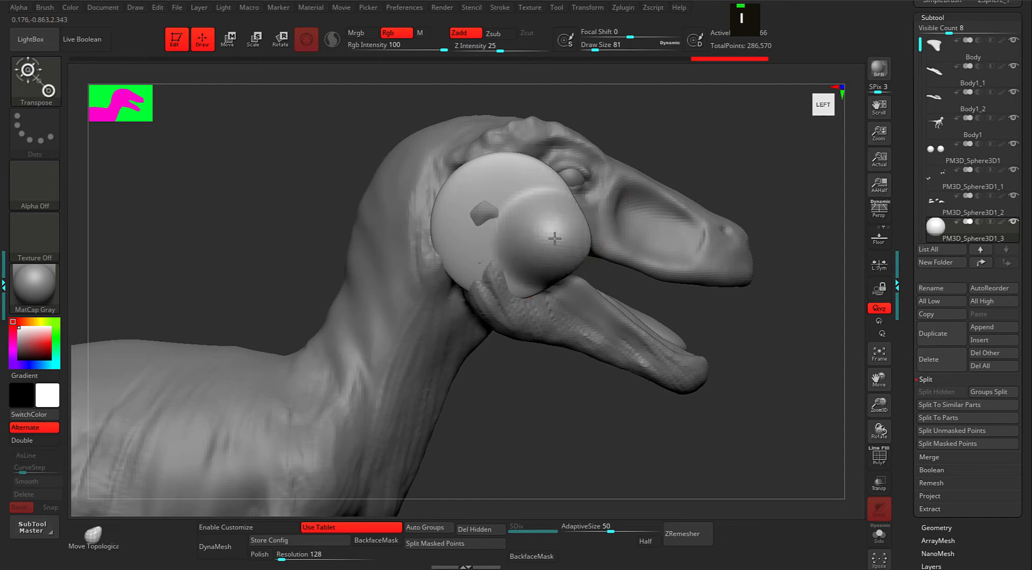
key(ctrl+z)
Bend the disc into a crescent with the Move brush.
key(i)
key(i)
mouse_move(583, 254)
mouse_down()
mouse_move(562, 231)
mouse_move(516, 230)
mouse_up()
drag(558, 203, 564, 193)
scroll(823, 100, down, 7)
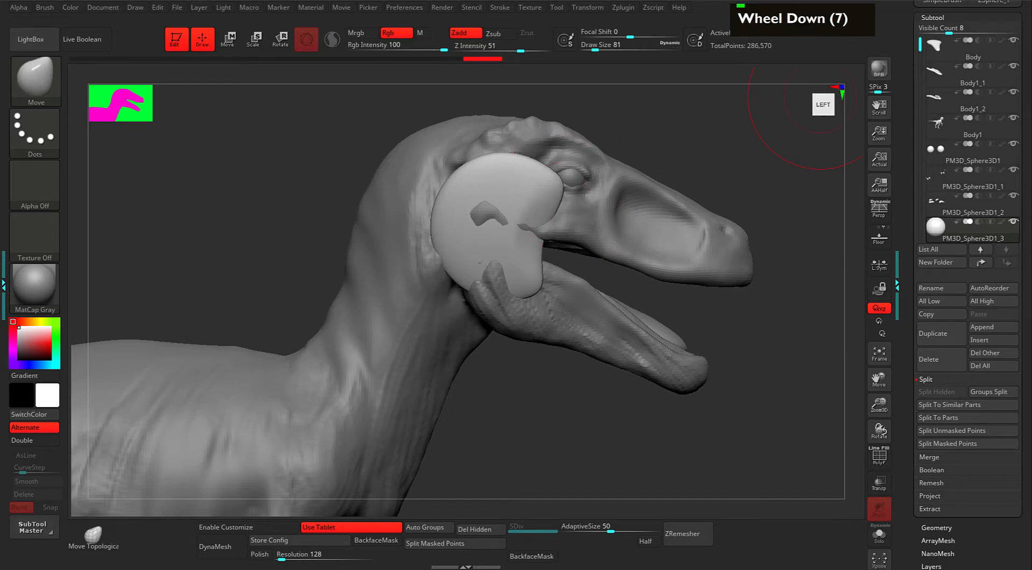
middle_click(823, 102)
scroll(823, 102, down, 3)
double_click(822, 102)
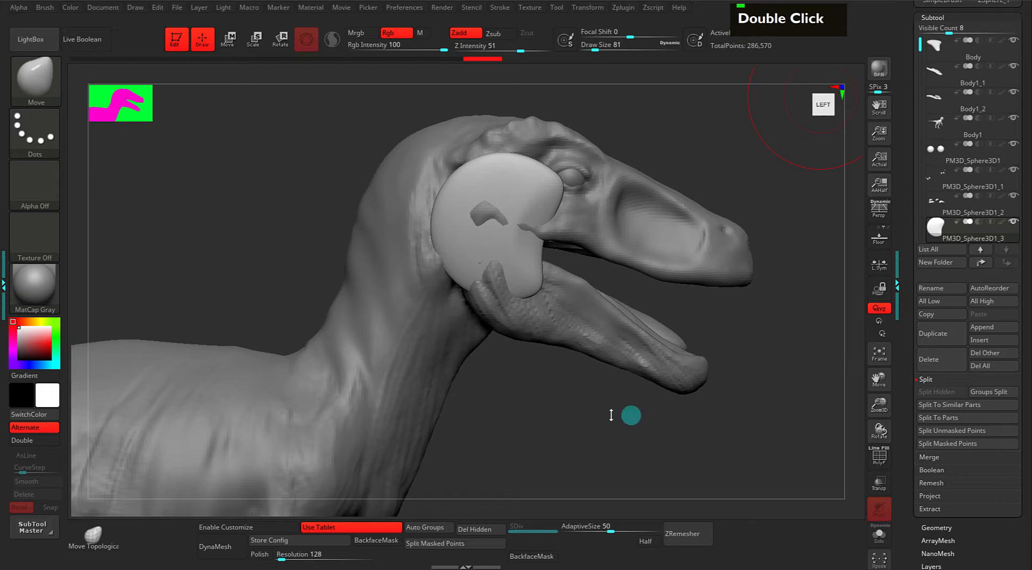
Nudge the piece sideways, reframe the left-side view, and undo an accidental change.
drag(588, 395, 548, 336)
key(w)
drag(624, 217, 633, 217)
drag(473, 327, 547, 311)
alt+drag(669, 390, 621, 407)
alt+drag(696, 179, 696, 194)
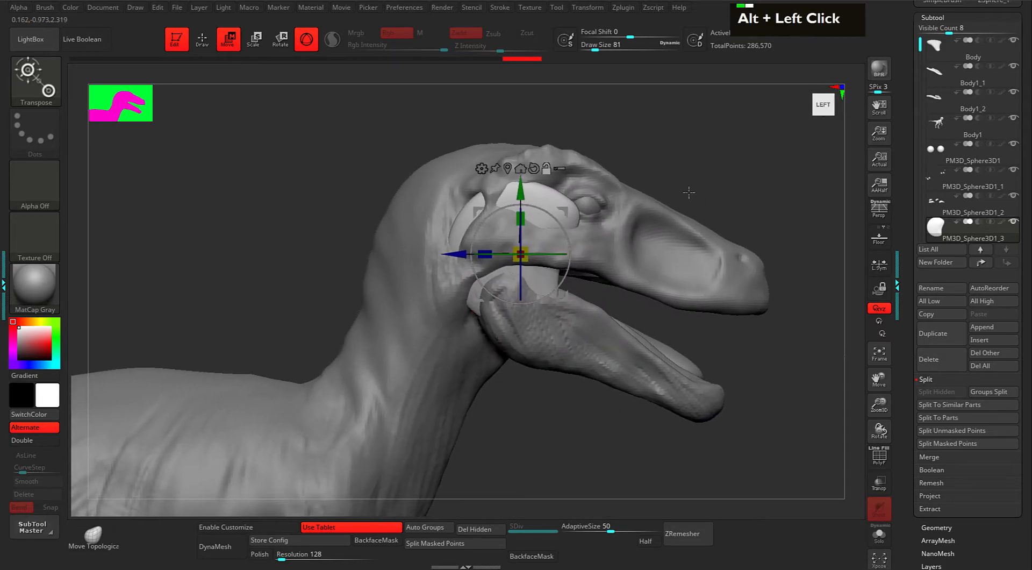
key(q)
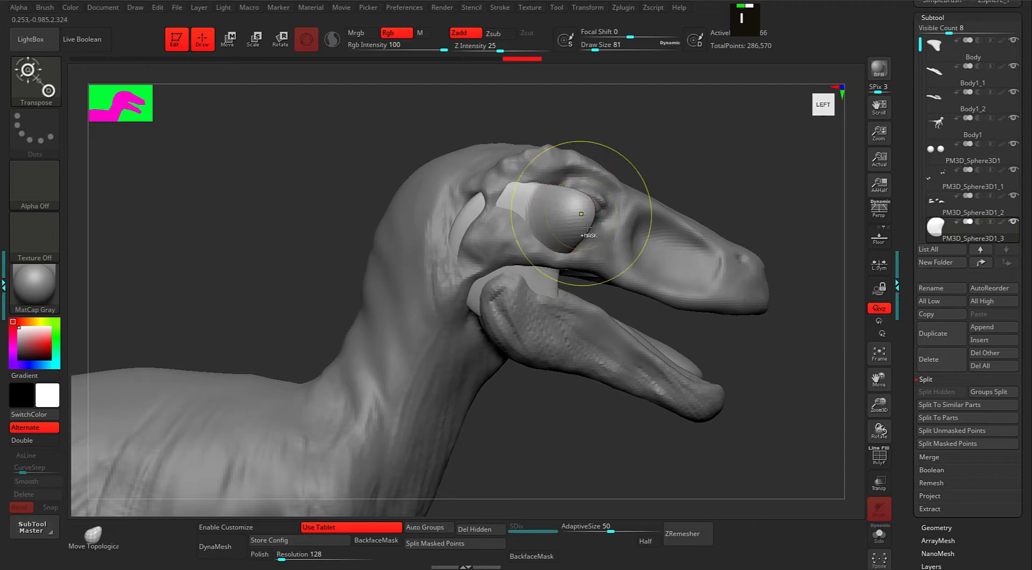
key(ctrl+z)
Push the piece inside the head behind the eye and at the jaw hinge.
key(2)
drag(570, 215, 548, 235)
mouse_move(543, 199)
mouse_down()
mouse_move(464, 243)
mouse_move(457, 269)
mouse_up()
drag(478, 304, 490, 299)
drag(477, 285, 503, 288)
drag(487, 277, 498, 291)
Smooth the piece at the jaw hinge and clear the mask.
shift+drag(585, 415, 559, 371)
drag(473, 264, 501, 262)
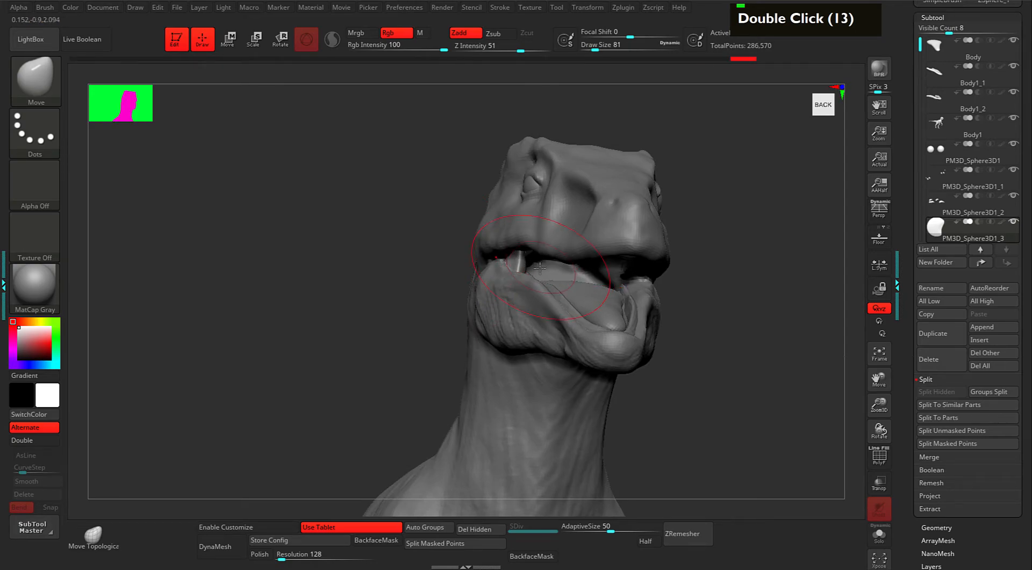
shift+drag(525, 265, 519, 266)
ctrl+drag(755, 206, 777, 329)
drag(908, 361, 925, 383)
DynaMesh the piece from the Geometry palette and clear the mask.
click(931, 252)
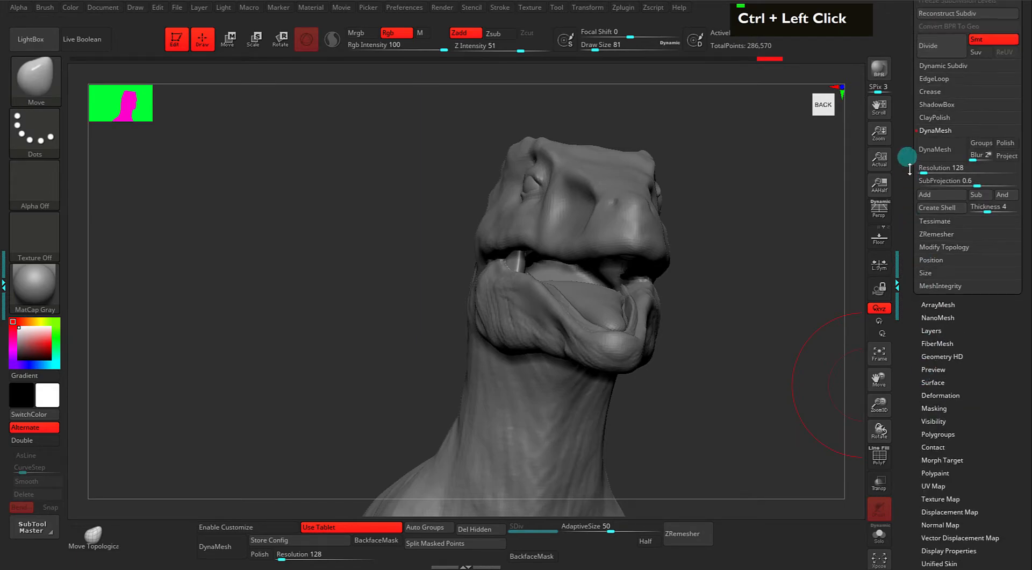
click(937, 150)
drag(776, 305, 776, 326)
Shape the membrane at the mouth corner with a smaller Move brush.
key(space)
drag(774, 291, 753, 272)
key(space)
drag(548, 237, 533, 276)
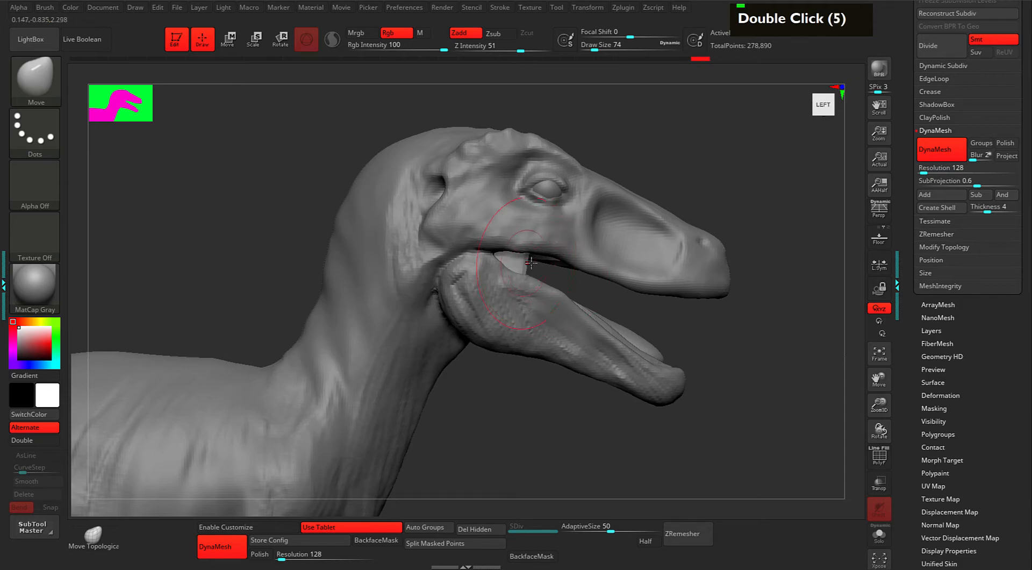
key(space)
drag(552, 271, 549, 271)
drag(524, 258, 529, 259)
alt+drag(743, 317, 478, 196)
Try lowering the small piece near the eye, then undo it.
key(w)
drag(361, 163, 387, 168)
shift+drag(708, 318, 644, 304)
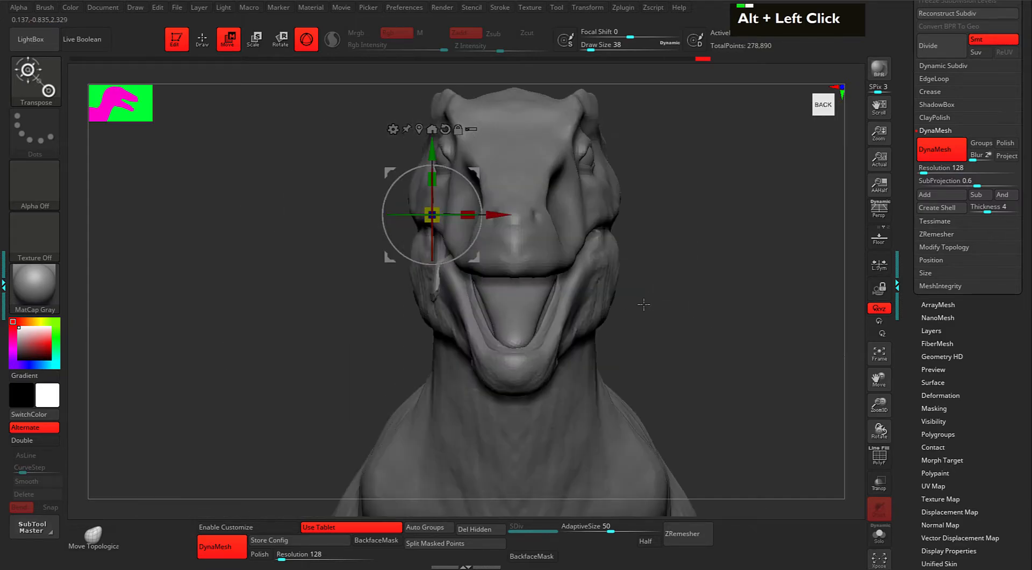
key(q)
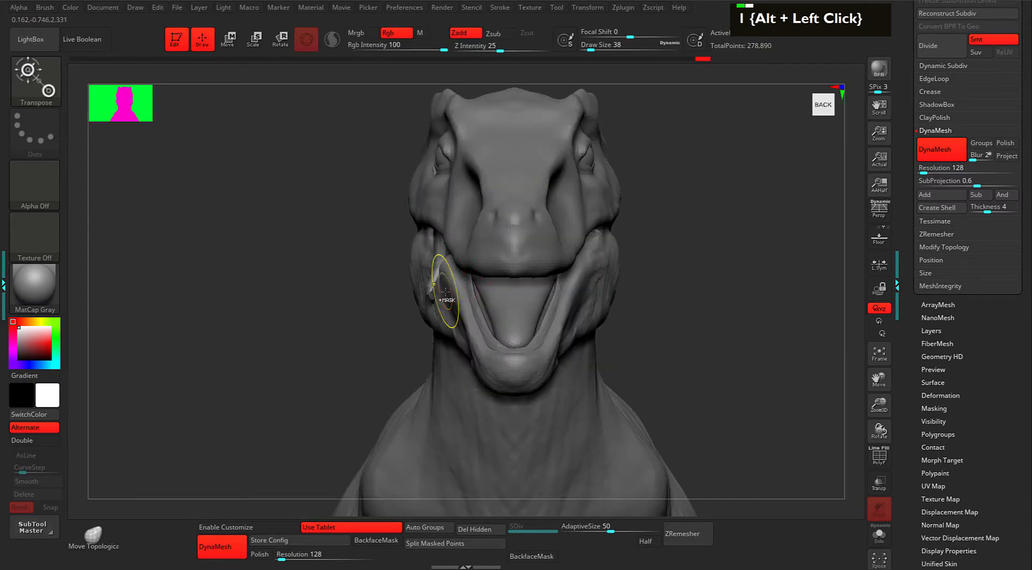
key(ctrl+z)
key(ctrl+z)
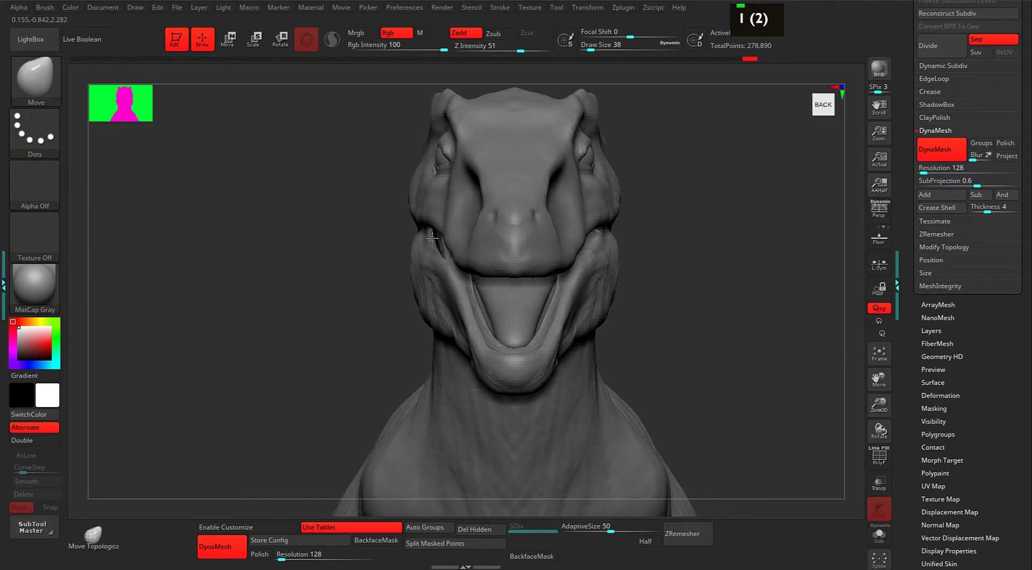
shift+drag(364, 279, 425, 245)
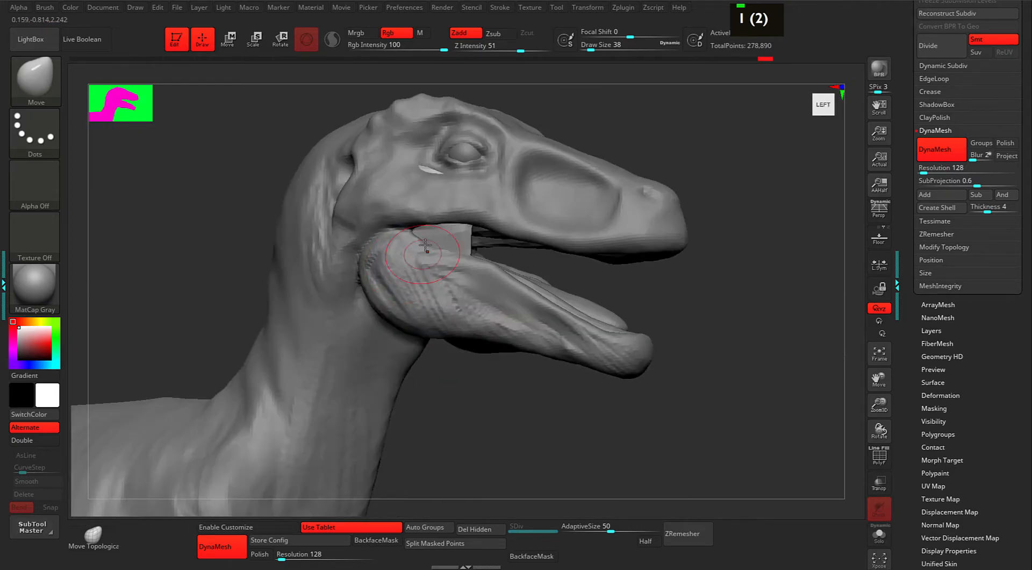
Smooth the surface near the eye and along the jaw.
alt+click(427, 161)
shift+click(421, 169)
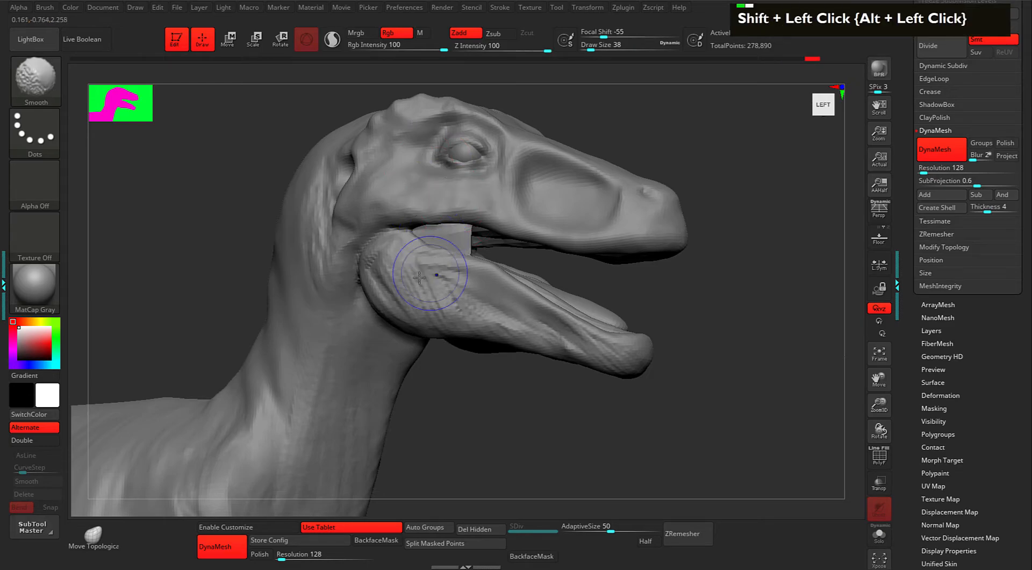
shift+drag(430, 273, 445, 289)
mouse_move(722, 328)
alt+mouse_down()
mouse_move(724, 283)
mouse_move(679, 290)
mouse_move(688, 299)
alt+mouse_up()
With transparency on, smooth the hidden inner jaw piece and its top edge.
click(880, 491)
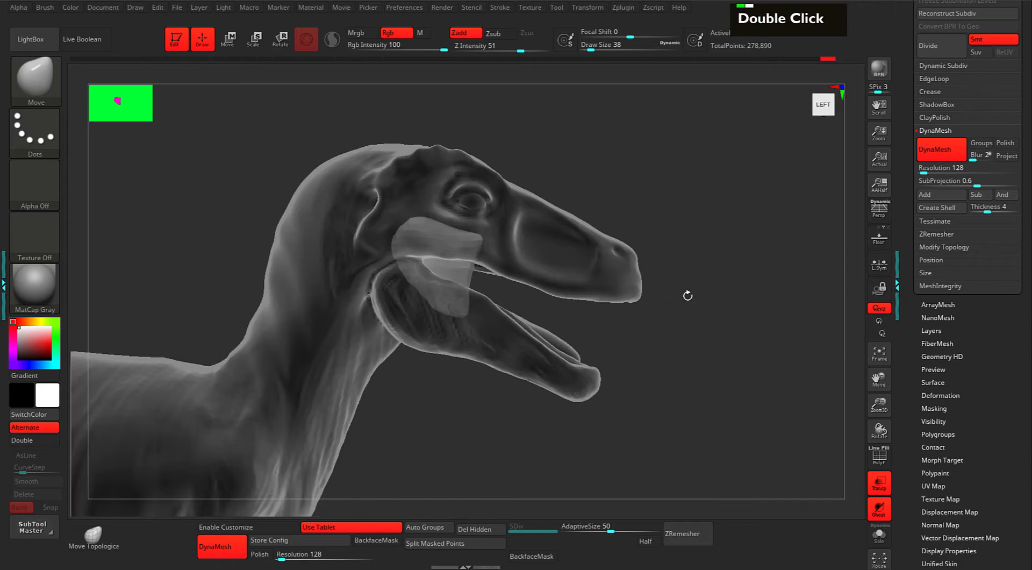
mouse_move(413, 222)
shift+mouse_down()
mouse_move(405, 253)
mouse_move(413, 296)
shift+mouse_up()
shift+drag(455, 229, 448, 227)
mouse_move(684, 341)
mouse_down()
mouse_move(668, 348)
mouse_move(684, 325)
mouse_move(672, 306)
mouse_move(713, 318)
mouse_up()
Restore the opaque view and smooth the cheek near the mouth corner.
click(879, 508)
mouse_move(753, 376)
mouse_down()
mouse_move(735, 373)
mouse_move(753, 359)
mouse_move(707, 320)
mouse_move(705, 292)
mouse_move(721, 292)
mouse_up()
click(878, 483)
shift+drag(426, 239, 424, 223)
mouse_move(685, 293)
mouse_down()
mouse_move(638, 295)
mouse_move(675, 295)
mouse_move(671, 270)
mouse_move(672, 292)
mouse_up()
scroll(917, 259, up, 5)
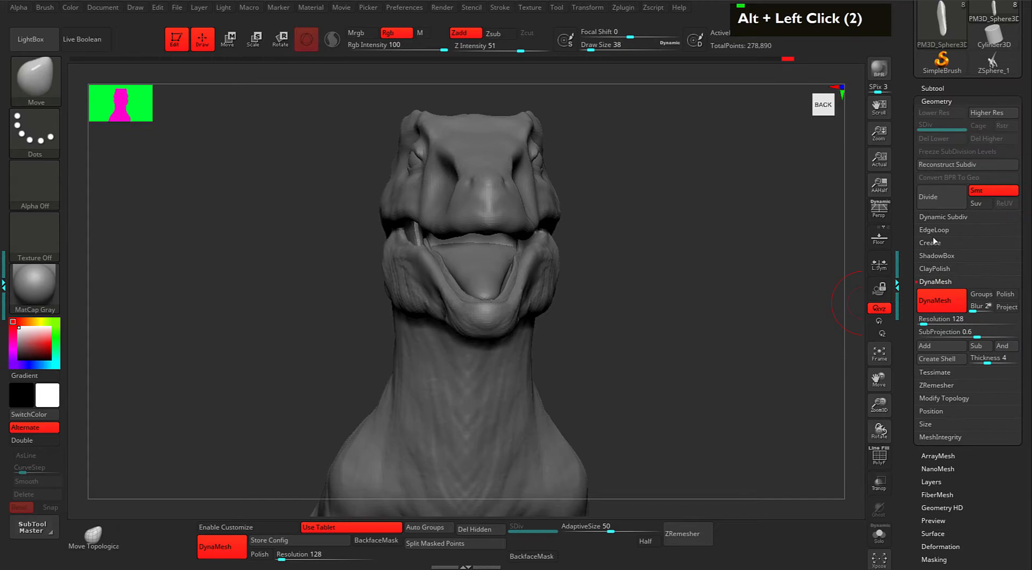
Mirror the mouth-corner piece across the model's centre, check it from several views, then undo the last jaw edit.
click(935, 398)
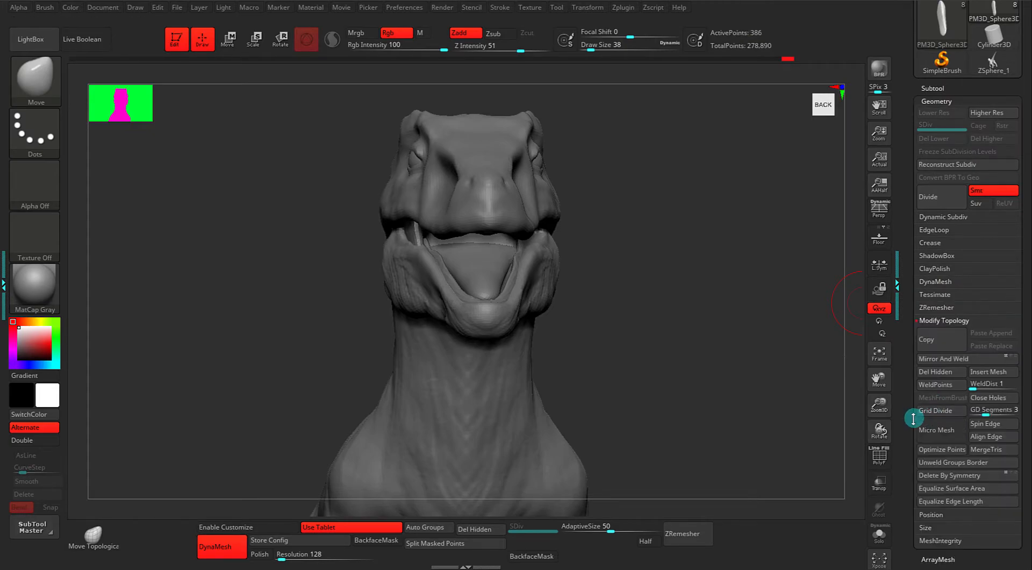
drag(912, 410, 912, 387)
click(941, 320)
drag(725, 328, 690, 292)
alt+drag(697, 330, 728, 317)
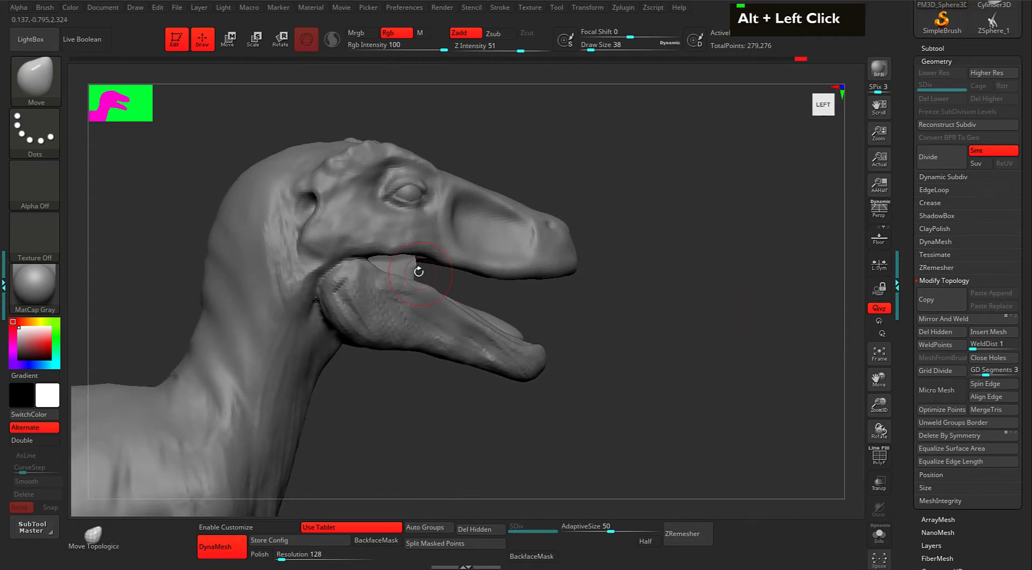
alt+drag(407, 262, 534, 262)
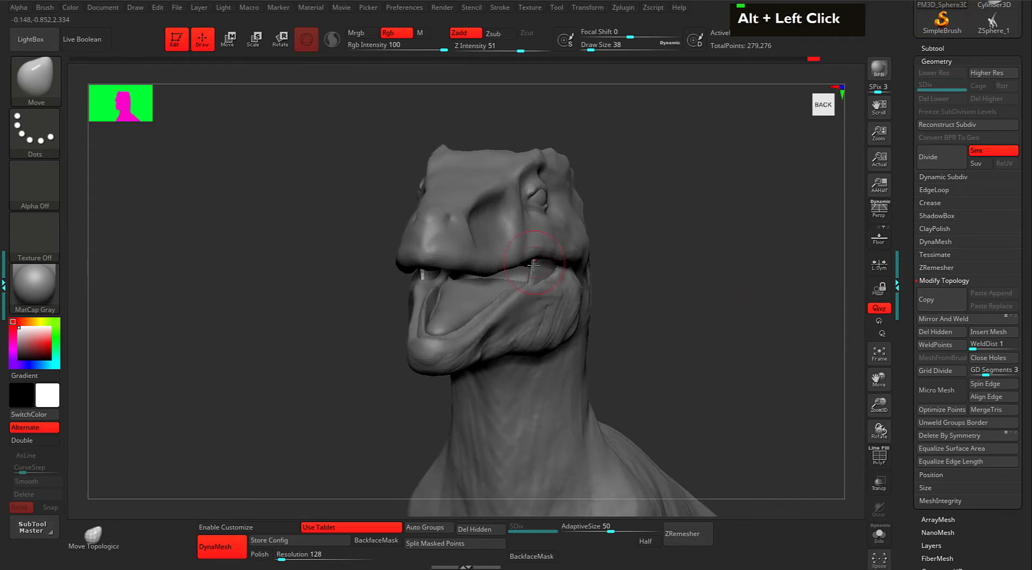
key(ctrl+z)
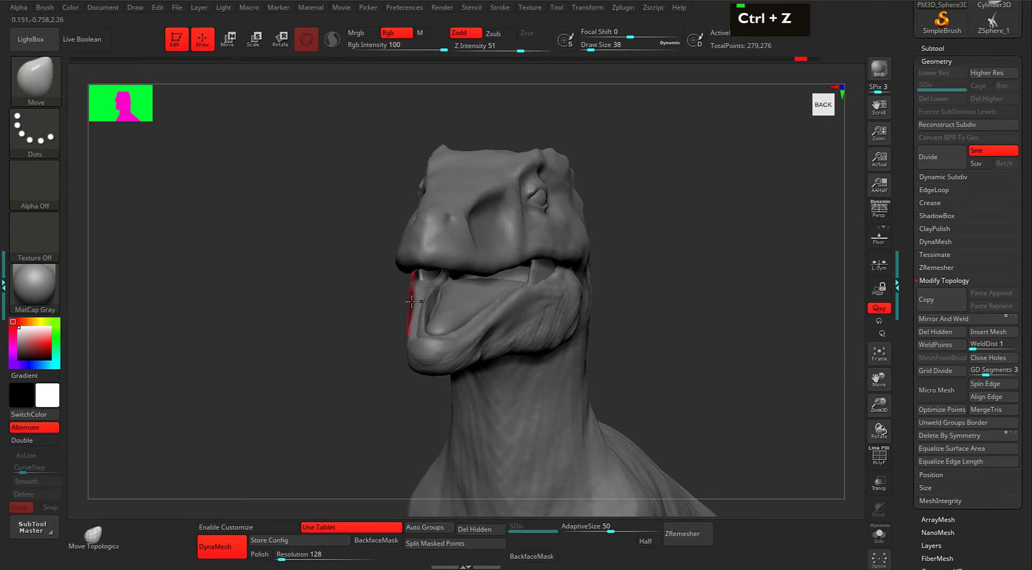
Toggle X symmetry and, in side view, smooth the mouth corner where the upper and lower jaws meet.
key(x)
drag(371, 293, 484, 279)
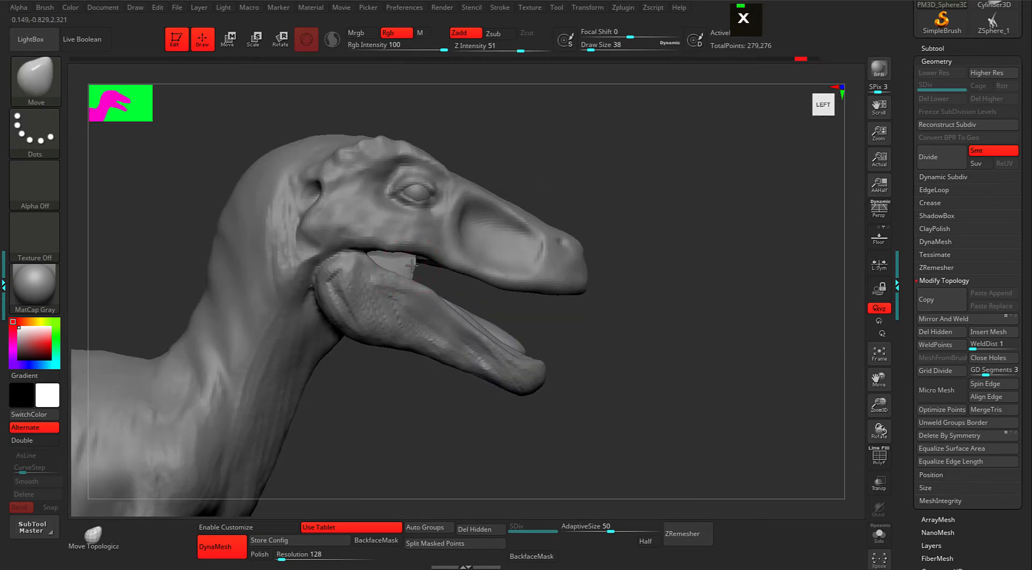
shift+click(408, 261)
shift+click(430, 274)
shift+click(445, 285)
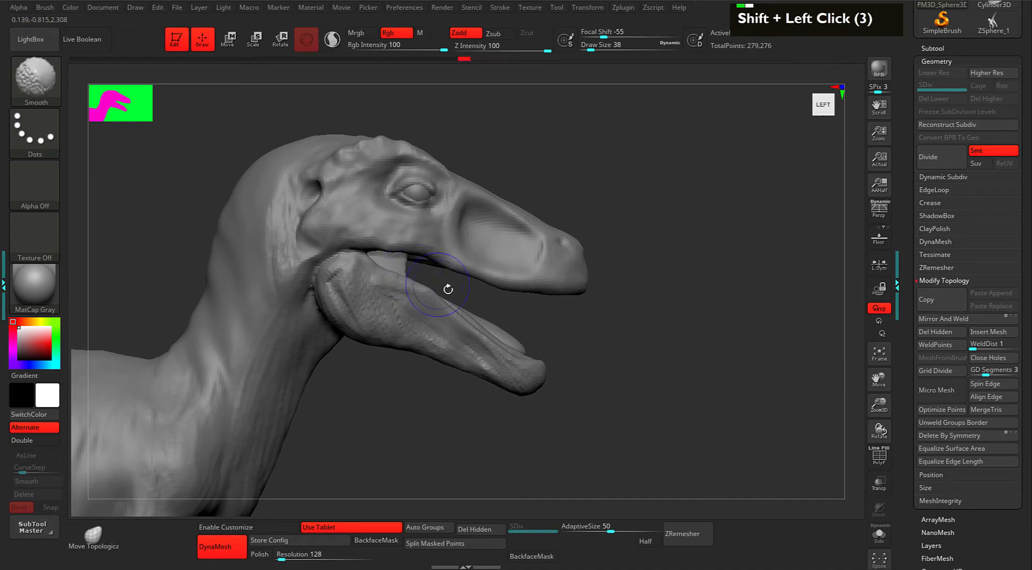
double_click(408, 247)
double_click(406, 263)
double_click(406, 265)
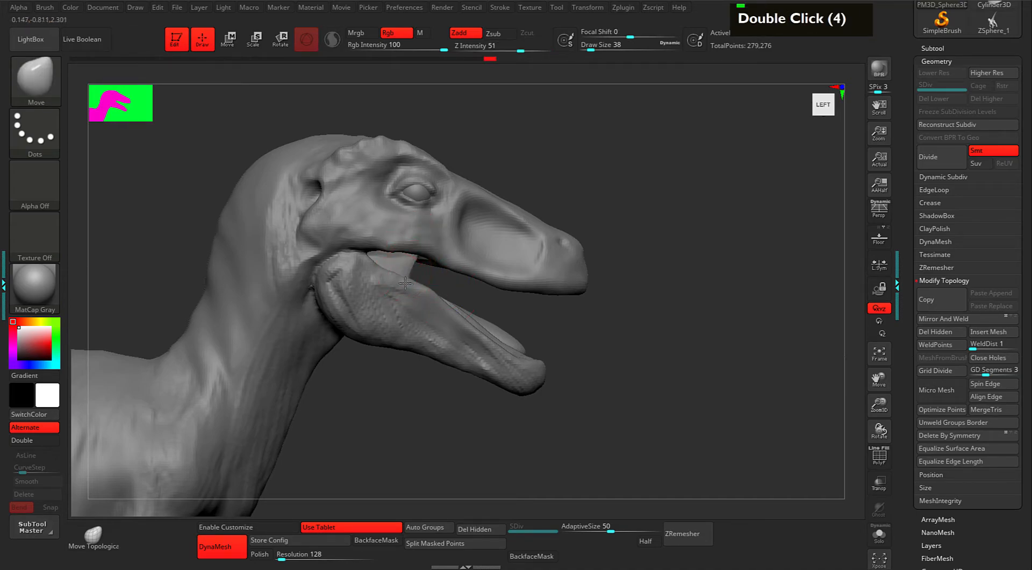
alt+click(634, 353)
alt+drag(634, 353, 632, 331)
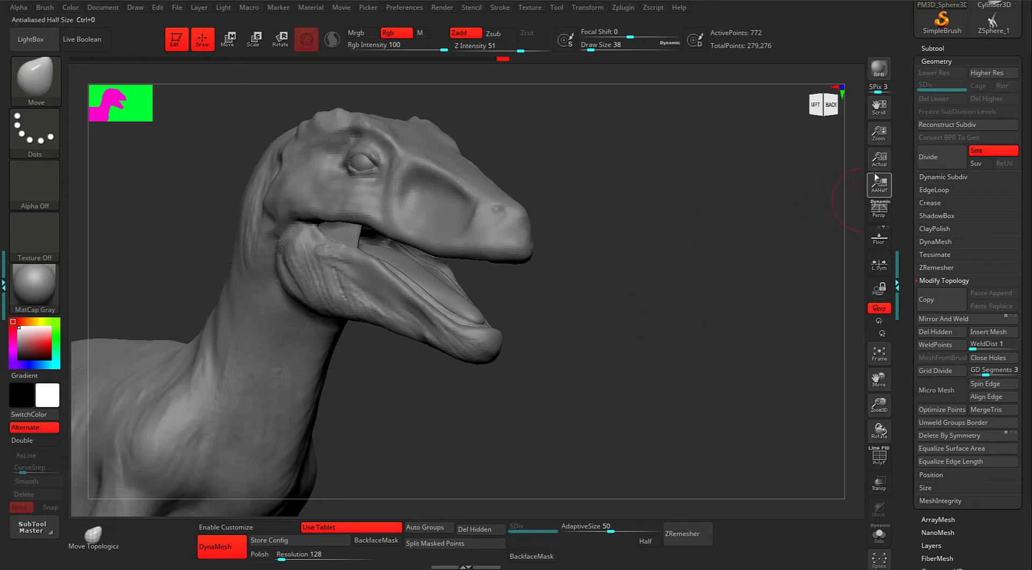
Append a Sphere3D mesh as a new subtool, PM3D_Sphere3D1_3, beside the raptor.
click(903, 186)
mouse_move(902, 166)
mouse_down()
mouse_move(907, 234)
mouse_move(903, 176)
mouse_up()
click(926, 153)
click(930, 140)
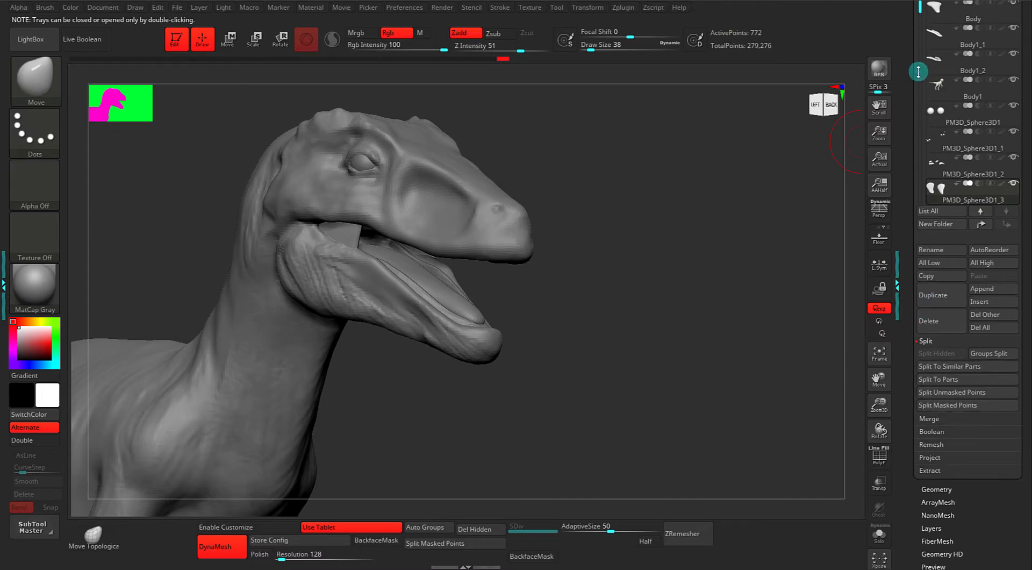
mouse_move(921, 8)
mouse_down()
mouse_move(920, 58)
mouse_move(922, 1)
mouse_up()
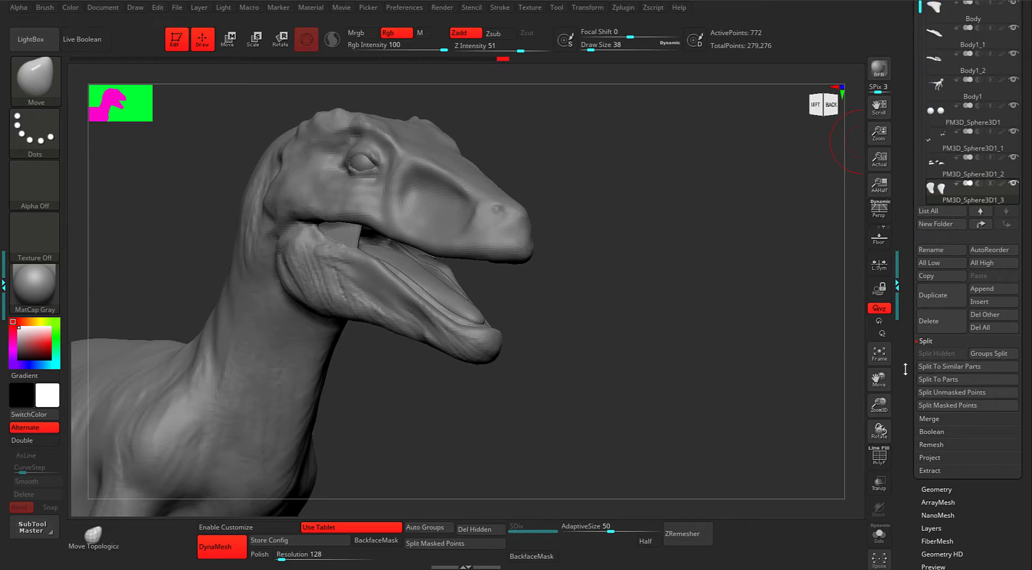
drag(908, 404, 921, 431)
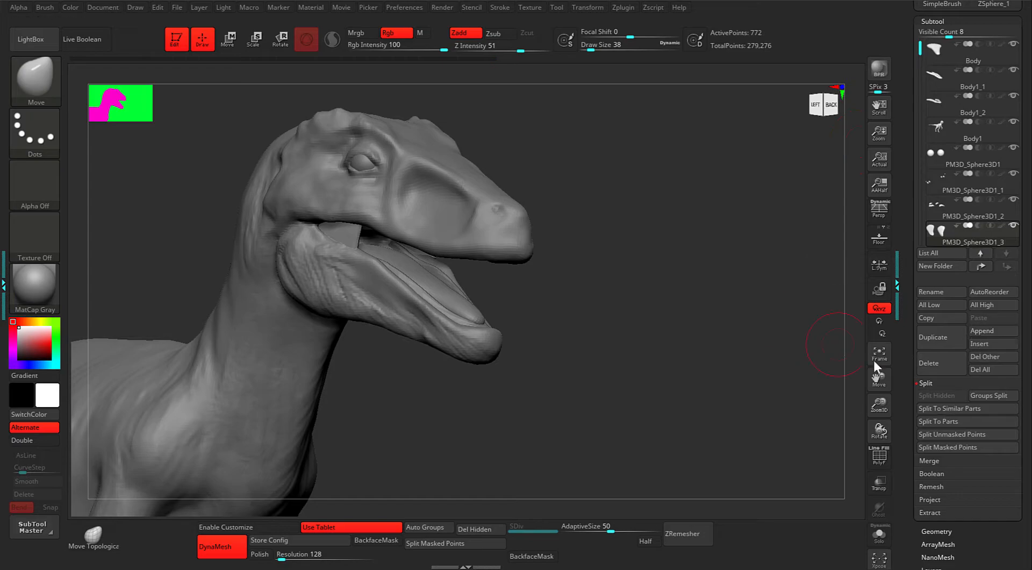
click(979, 331)
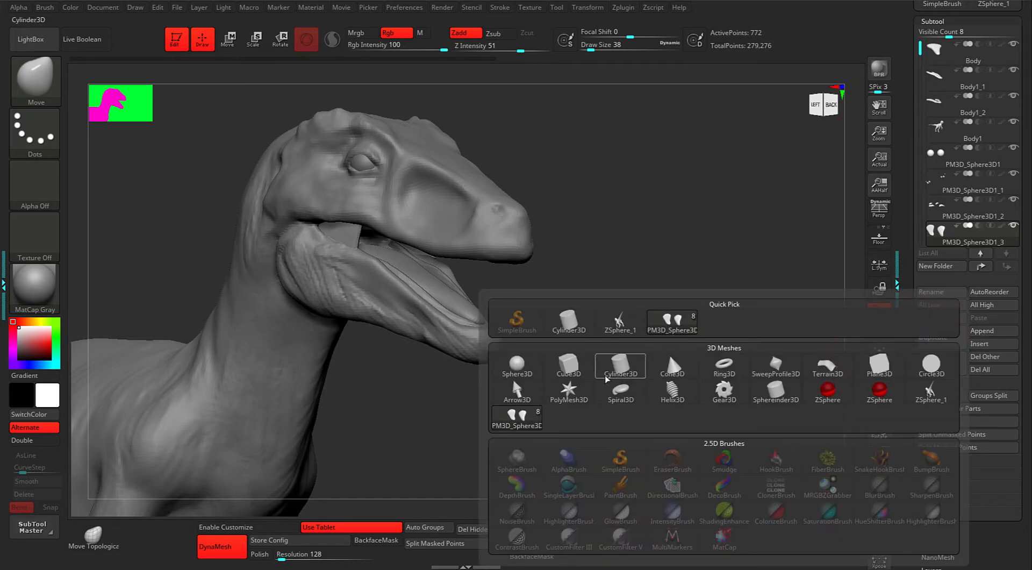
click(520, 364)
alt+drag(638, 312, 657, 299)
drag(920, 48, 921, 139)
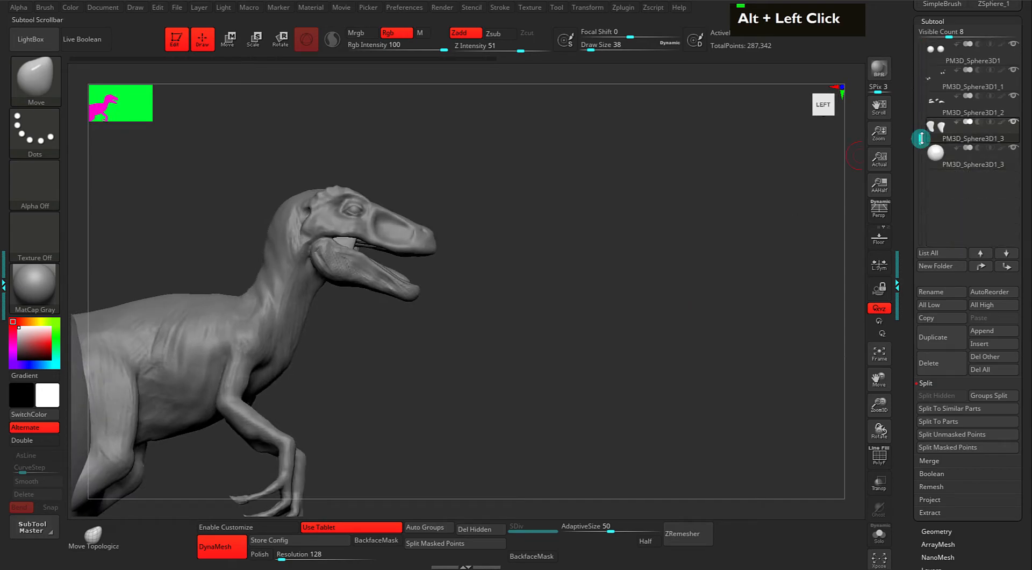
Select the sphere subtool and move it forward to the raptor's head with the move gizmo.
click(937, 154)
alt+drag(665, 301, 652, 320)
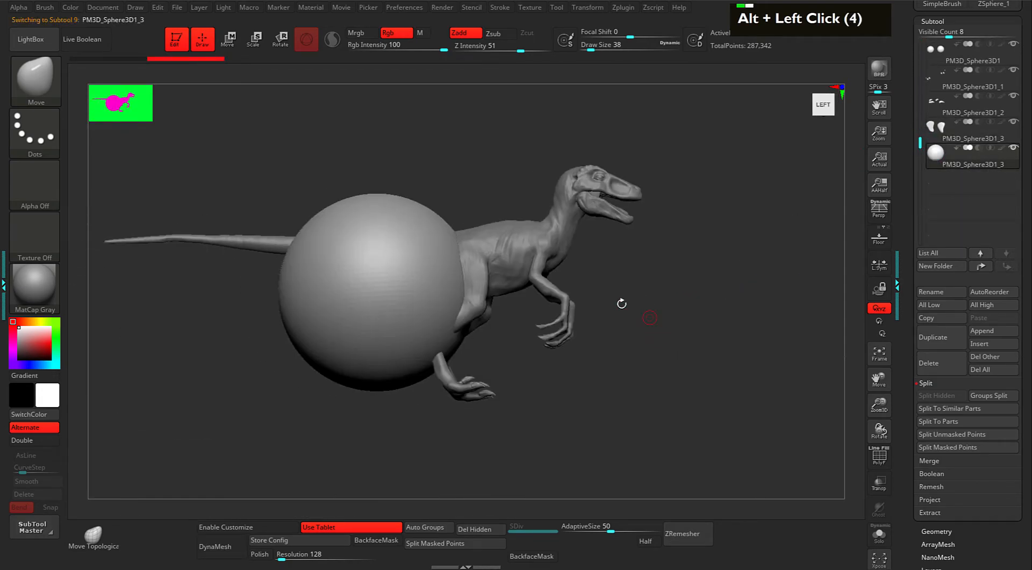
key(w)
key(F9)
key(F9)
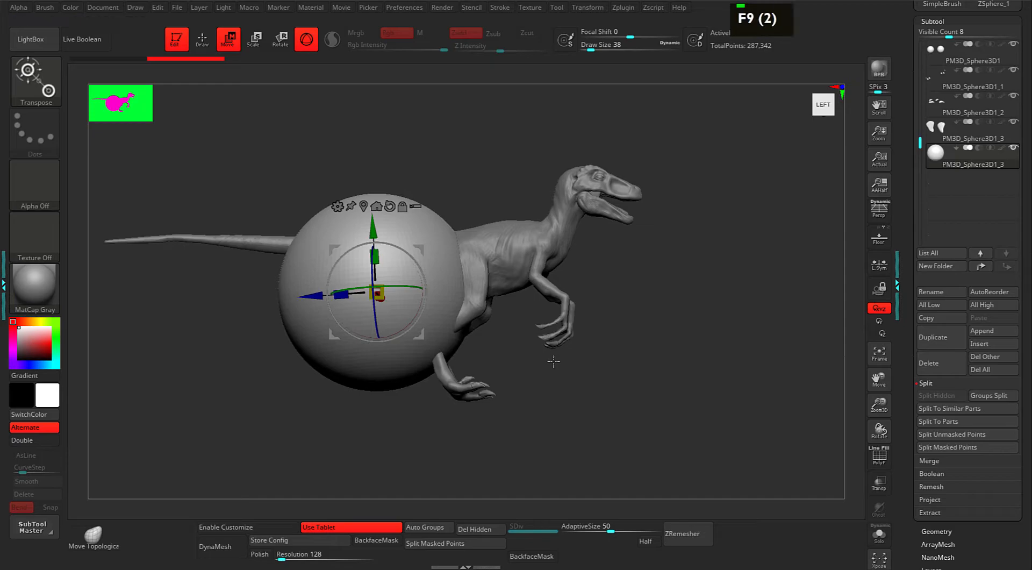
alt+drag(554, 362, 574, 369)
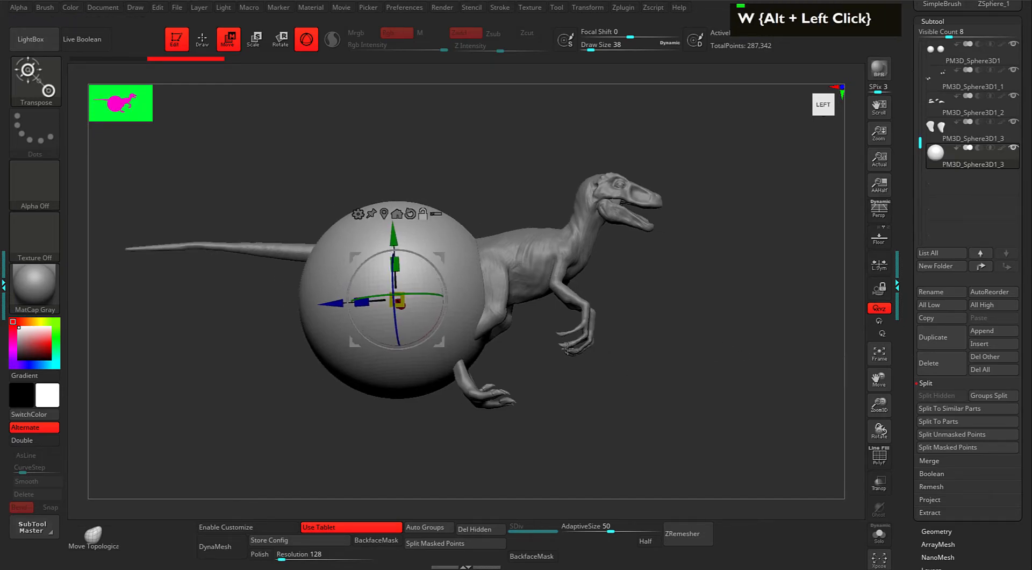
drag(333, 305, 596, 288)
alt+drag(804, 378, 660, 408)
Shrink the sphere and stretch it vertically into a small upright ellipsoid below the jaw.
alt+drag(659, 295, 659, 266)
drag(517, 280, 470, 320)
shift+drag(652, 343, 696, 333)
alt+drag(637, 227, 665, 289)
drag(533, 307, 534, 270)
alt+drag(629, 313, 647, 291)
drag(538, 297, 531, 313)
alt+drag(672, 291, 634, 329)
key(ctrl+shift)
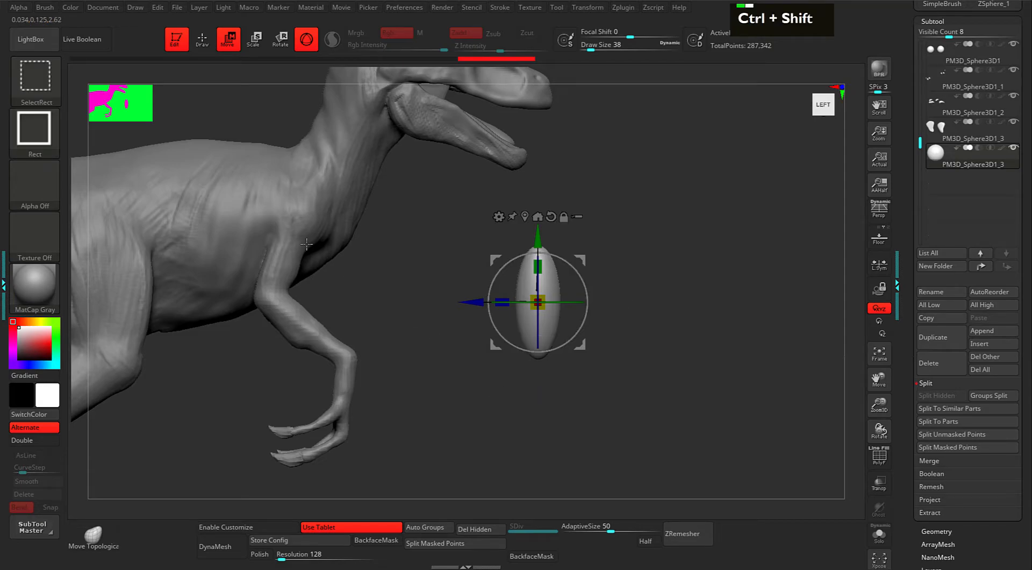
Switch to the ClipCurve brush and draw a trial clip line near the ellipsoid.
ctrl+shift+click(44, 84)
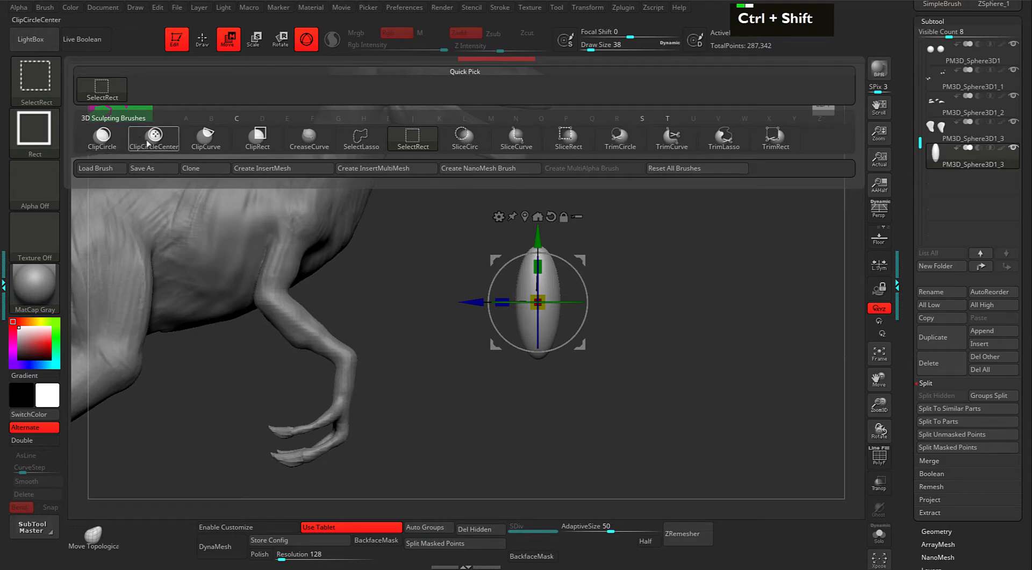
ctrl+shift+click(209, 142)
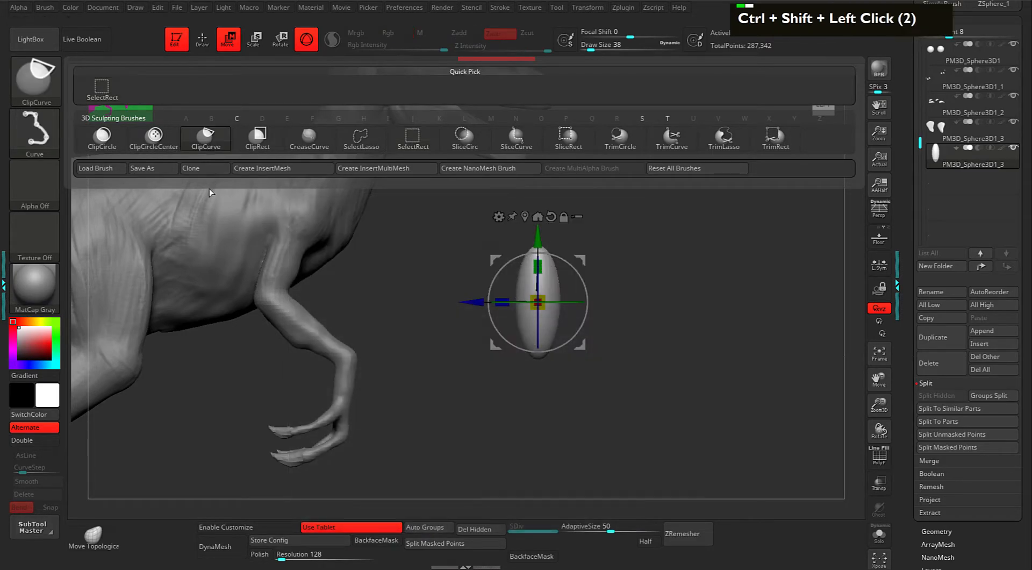
mouse_move(662, 294)
alt+mouse_down()
mouse_move(654, 251)
mouse_move(665, 254)
alt+mouse_up()
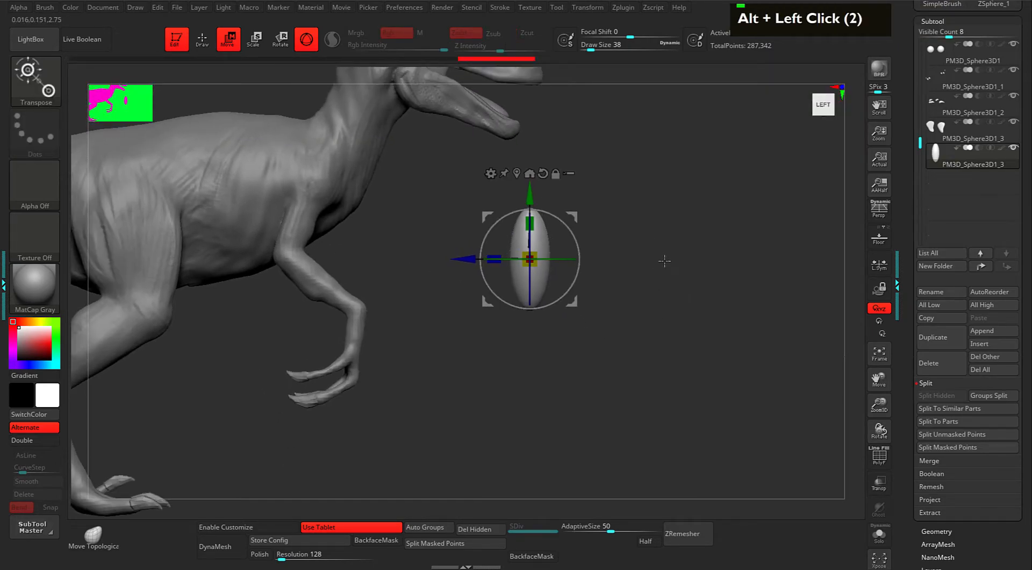
ctrl+shift+drag(710, 293, 425, 276)
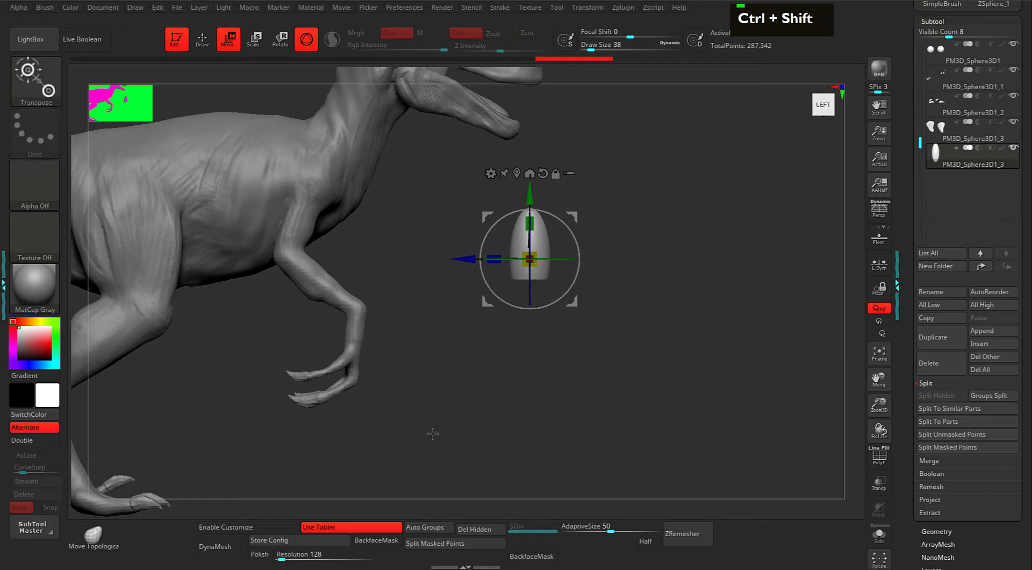
Cut the ellipsoid with two straight clip lines, undoing each cut to keep it whole.
mouse_move(656, 237)
alt+mouse_down()
mouse_move(617, 249)
mouse_move(638, 279)
alt+mouse_up()
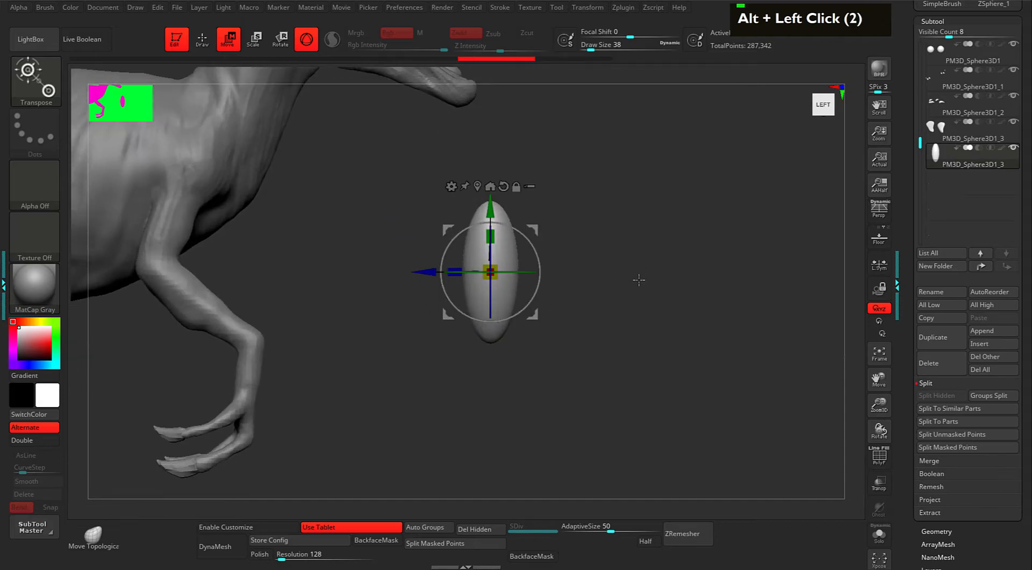
key(q)
alt+drag(632, 243, 641, 262)
key(ctrl+shift)
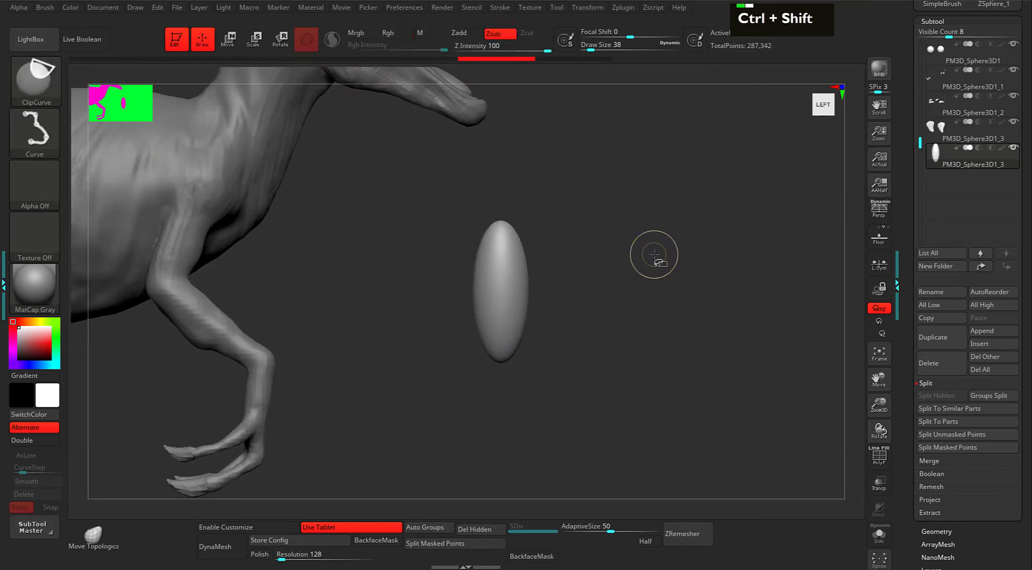
ctrl+shift+drag(705, 184, 593, 260)
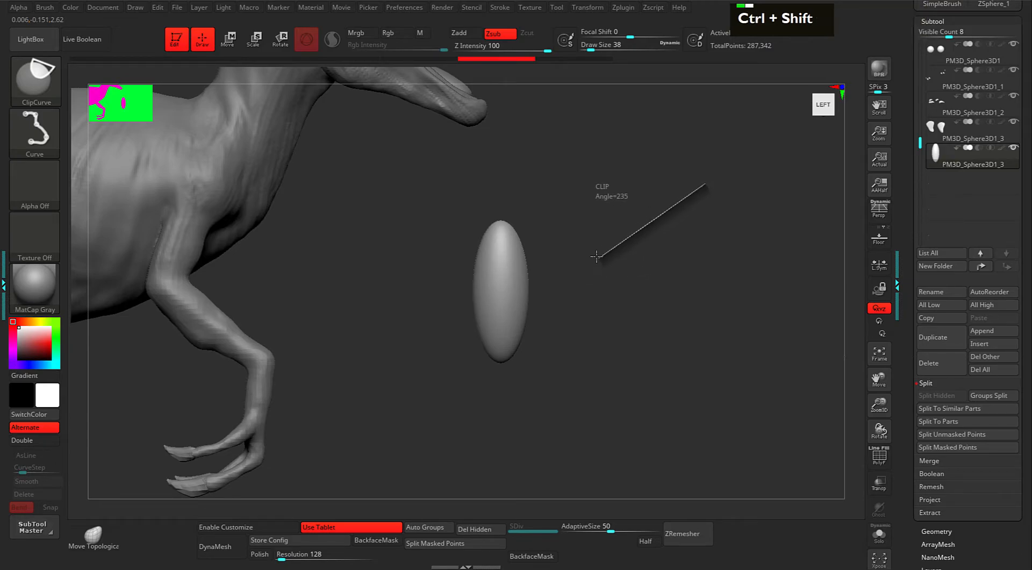
ctrl+shift+drag(597, 257, 541, 298)
ctrl+shift+drag(501, 316, 545, 279)
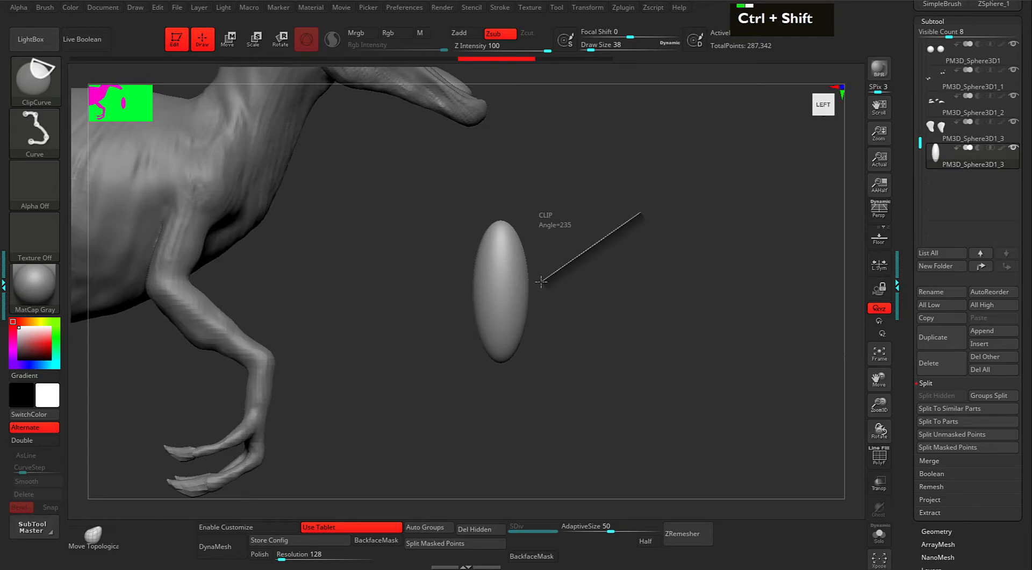
ctrl+shift+drag(457, 329, 457, 329)
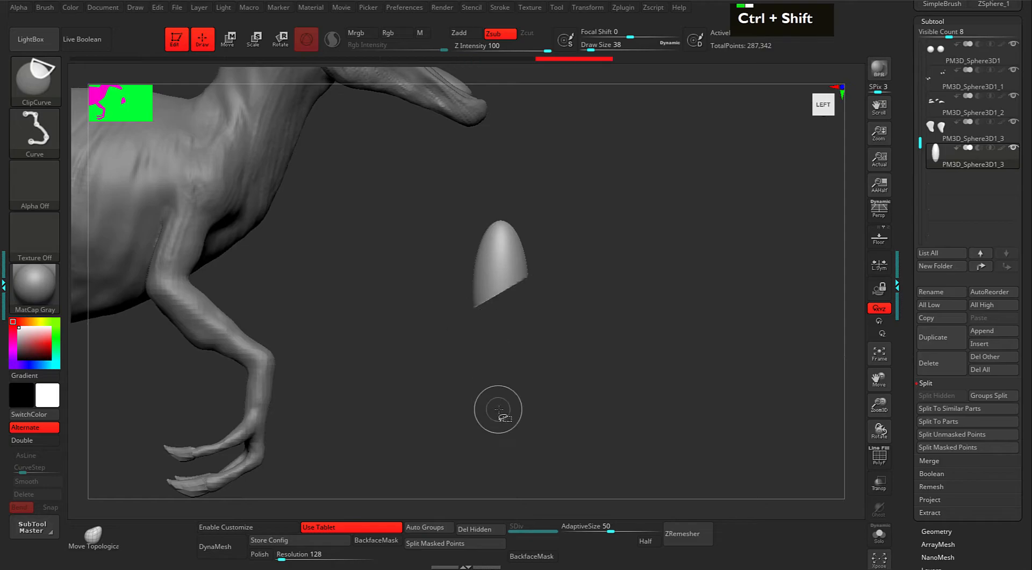
key(ctrl+z)
alt+drag(573, 262, 580, 255)
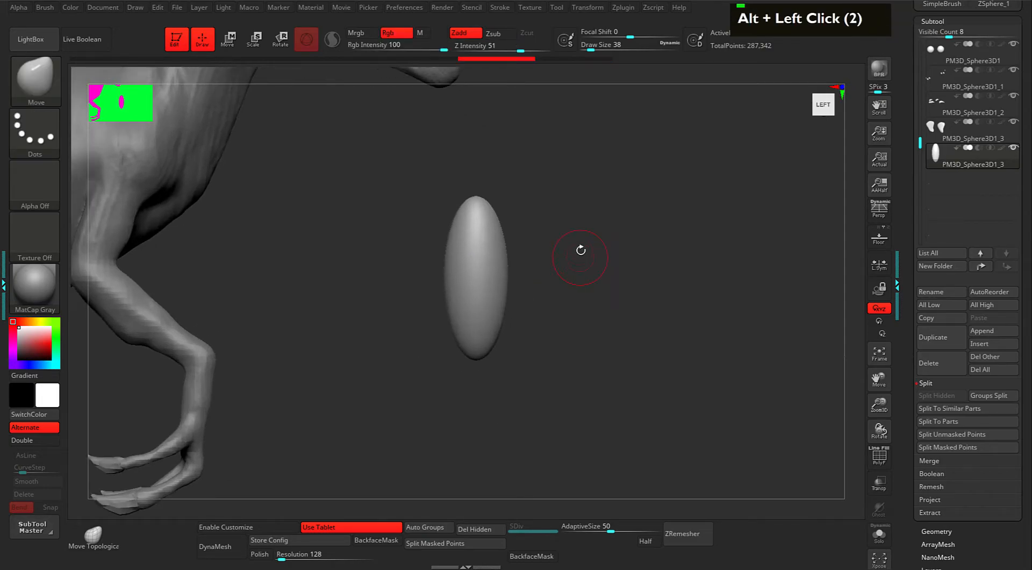
mouse_move(415, 197)
ctrl+shift+mouse_down()
mouse_move(594, 281)
mouse_move(557, 327)
mouse_move(580, 325)
ctrl+shift+mouse_up()
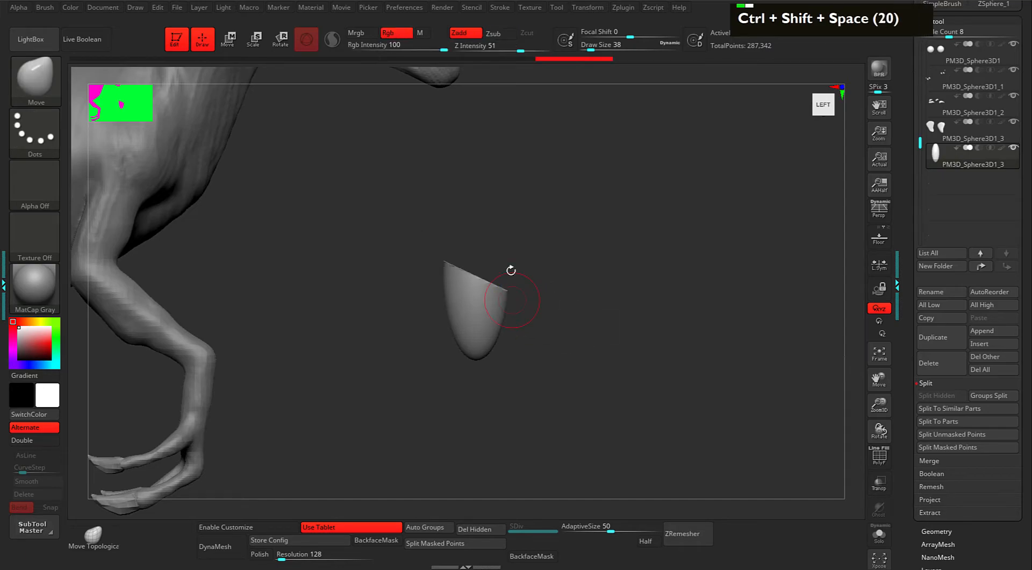
key(ctrl+z)
Clip the ellipsoid along a curved line with a bend point, then undo the cut.
alt+click(580, 276)
alt+drag(581, 276, 587, 288)
key(ctrl+shift)
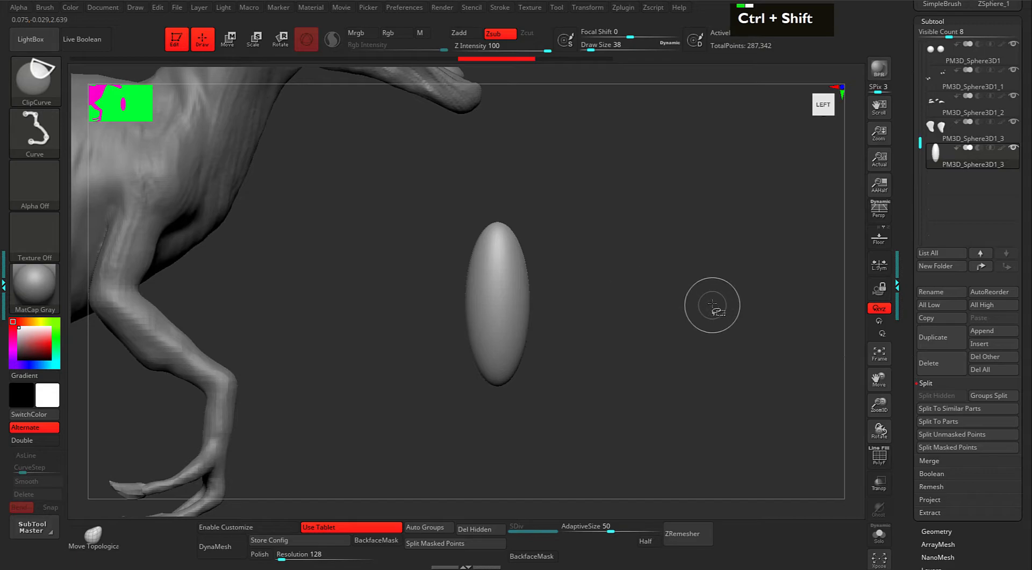
ctrl+shift+drag(732, 267, 564, 311)
key(alt)
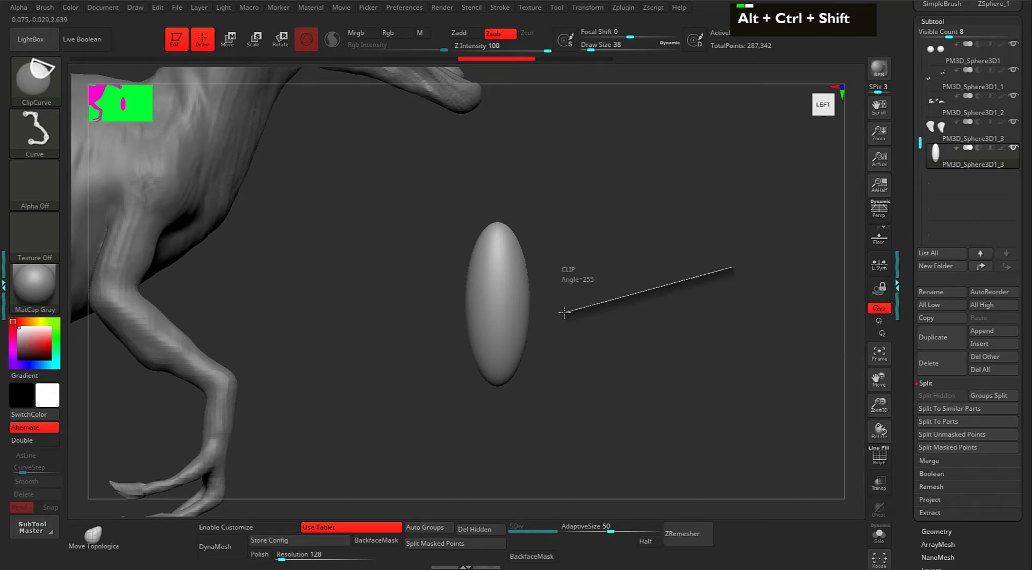
mouse_move(543, 311)
ctrl+shift+mouse_down()
mouse_move(447, 281)
mouse_move(441, 264)
mouse_move(475, 279)
mouse_move(472, 236)
ctrl+shift+mouse_up()
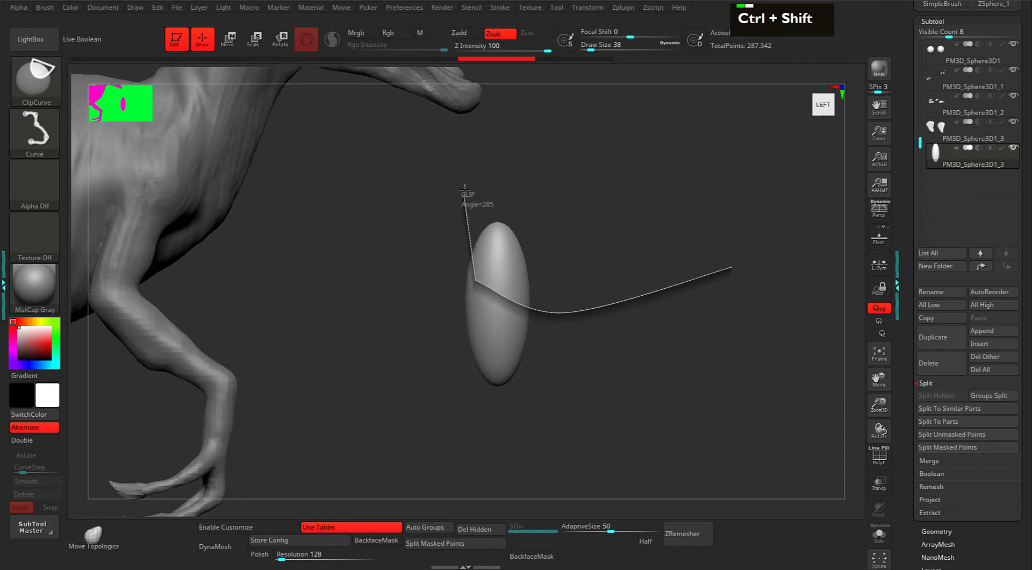
ctrl+shift+drag(463, 194, 463, 195)
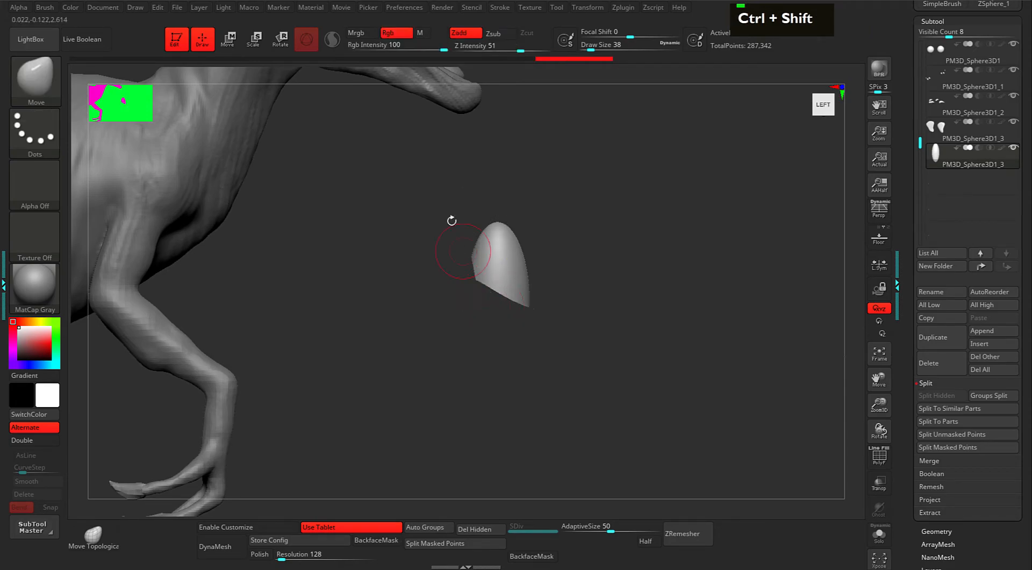
mouse_move(616, 268)
alt+mouse_down()
mouse_move(596, 279)
mouse_move(602, 289)
mouse_move(564, 235)
mouse_move(595, 300)
alt+mouse_up()
key(ctrl+z)
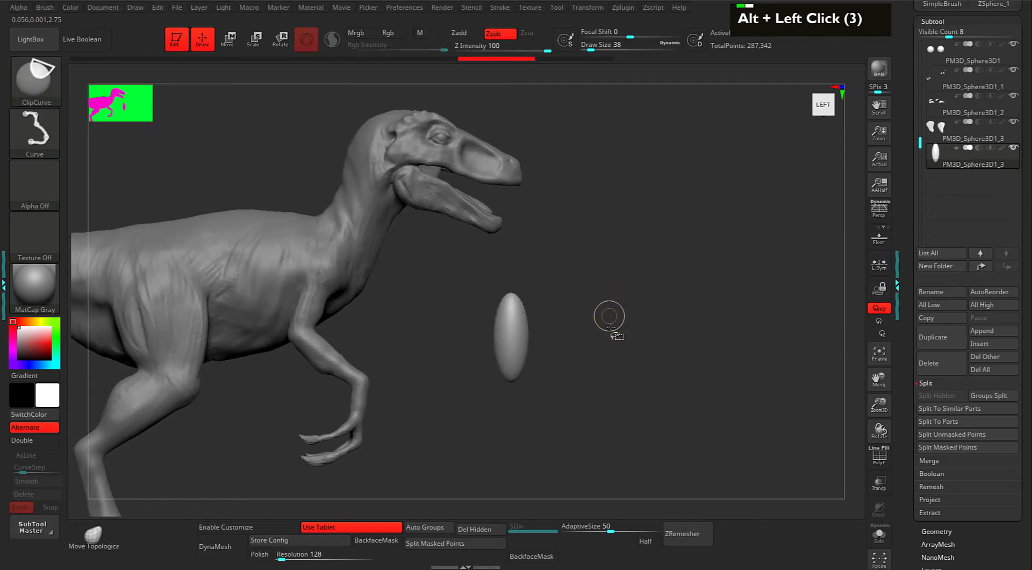
Clip the ellipsoid flat and narrow its width and depth into a cone-shaped piece.
ctrl+shift+drag(619, 381, 435, 356)
mouse_move(591, 366)
alt+mouse_down()
mouse_move(611, 339)
mouse_move(603, 357)
mouse_move(594, 324)
mouse_move(593, 350)
mouse_move(613, 288)
mouse_move(612, 301)
mouse_move(580, 297)
mouse_move(525, 330)
alt+mouse_up()
key(w)
drag(600, 317, 633, 312)
drag(480, 339, 499, 340)
mouse_move(603, 285)
alt+mouse_down()
mouse_move(574, 260)
mouse_move(581, 279)
mouse_move(611, 295)
alt+mouse_up()
key(q)
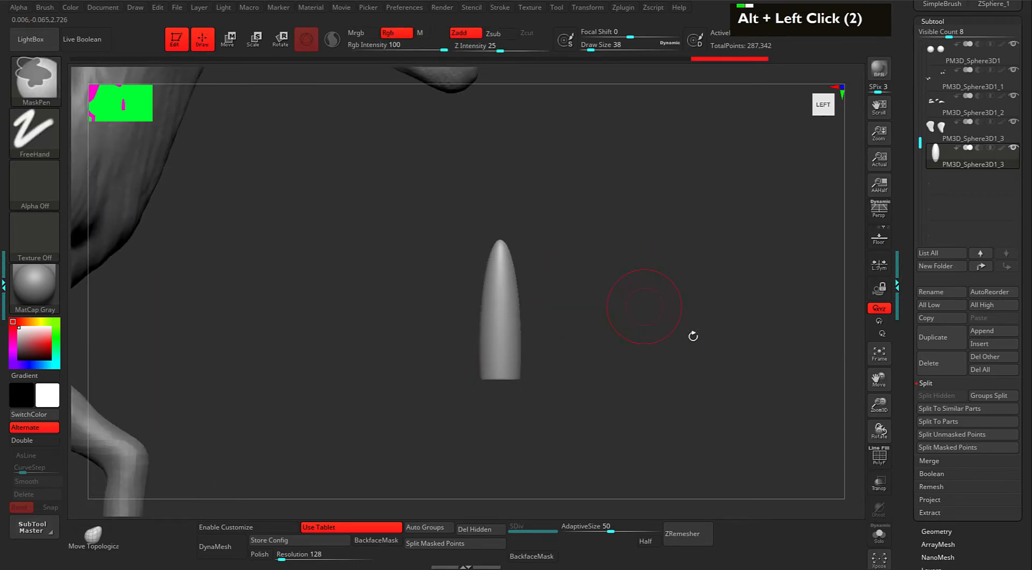
Remesh the cone with DynaMesh from the Geometry settings.
drag(907, 340, 916, 253)
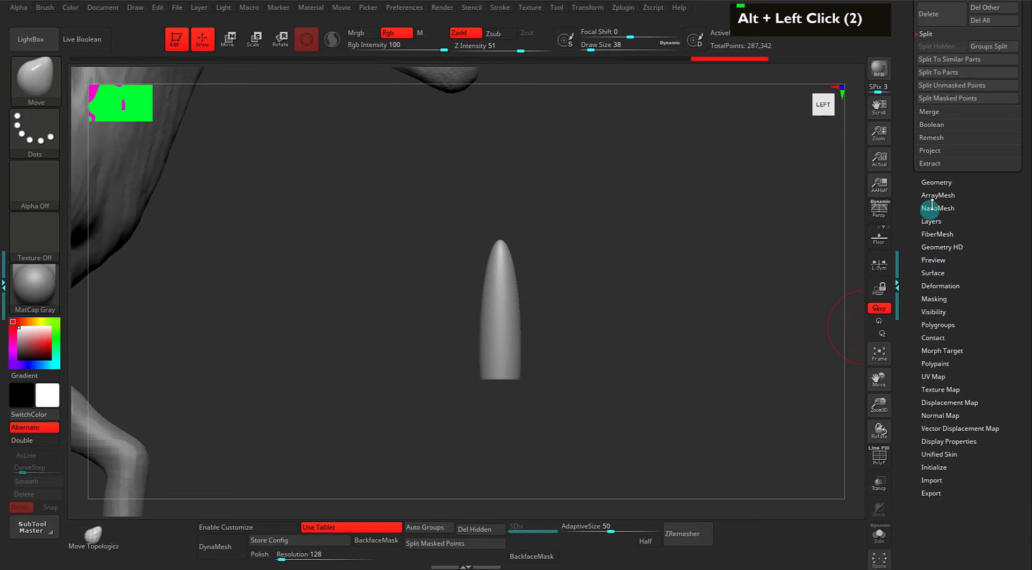
click(928, 183)
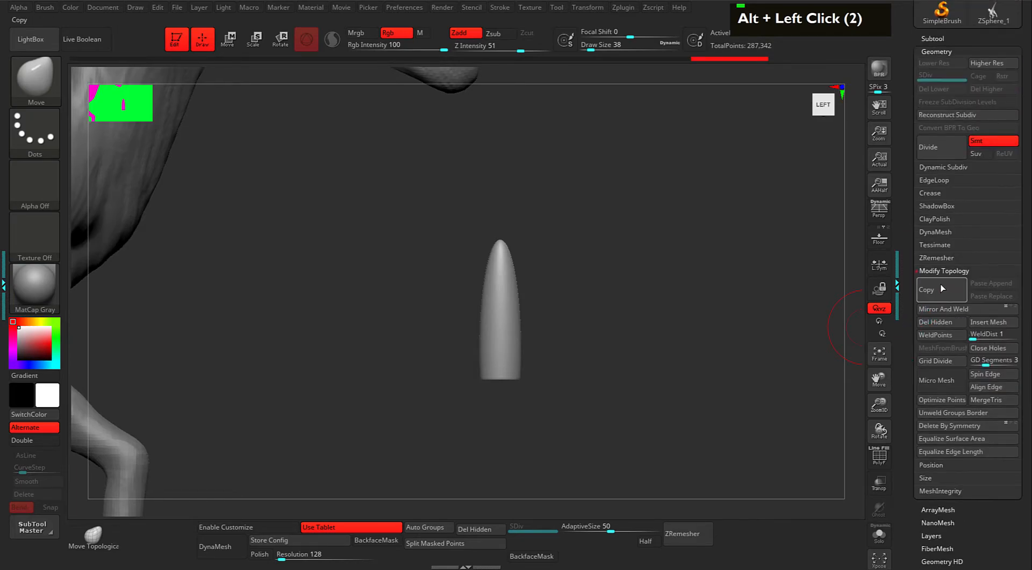
click(933, 232)
click(941, 251)
Toggle X symmetry off and smooth the cone's surface from the side and back.
alt+drag(728, 311, 517, 307)
shift+click(506, 290)
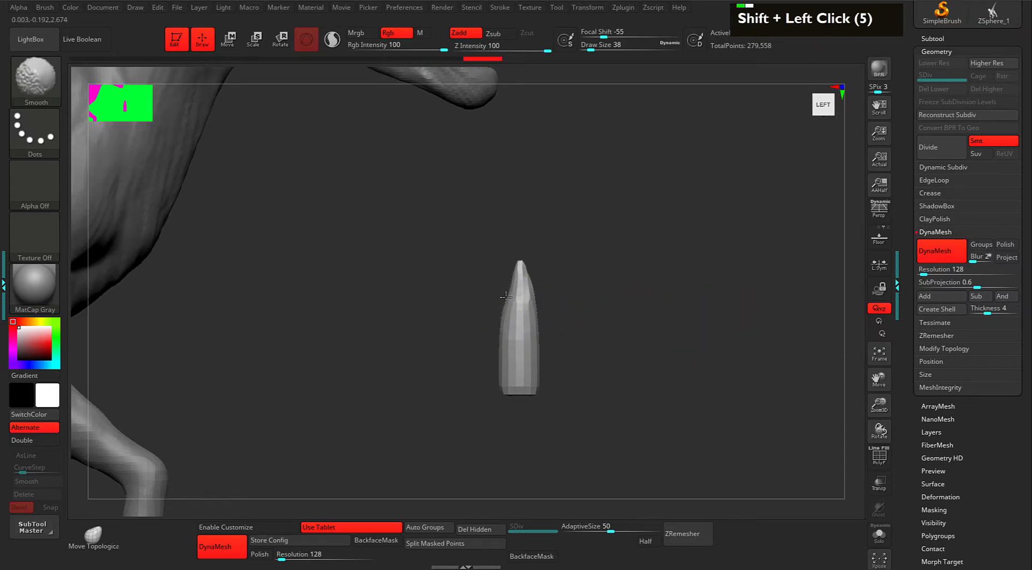
shift+click(511, 335)
drag(560, 308, 600, 358)
key(x)
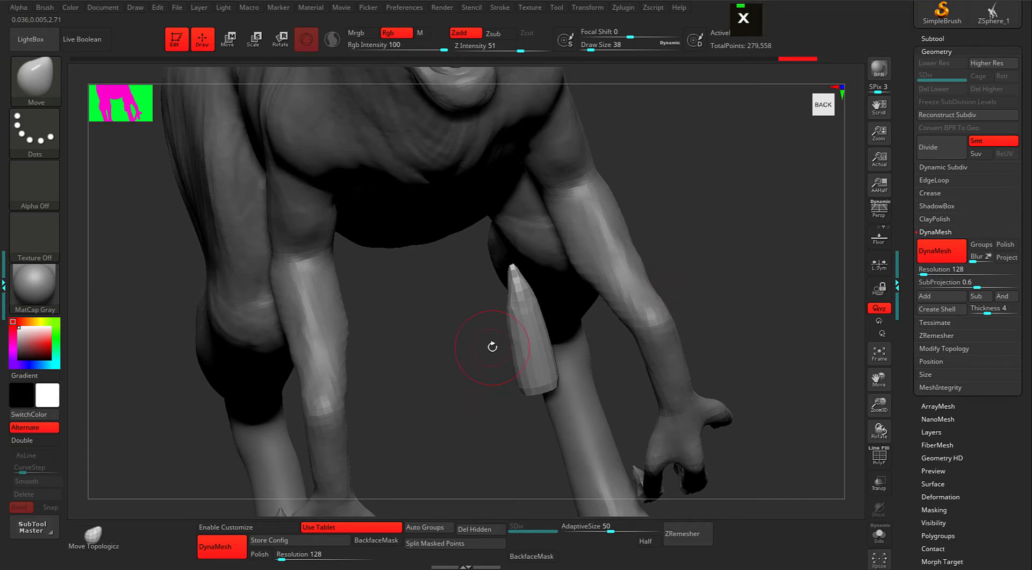
drag(661, 235, 633, 269)
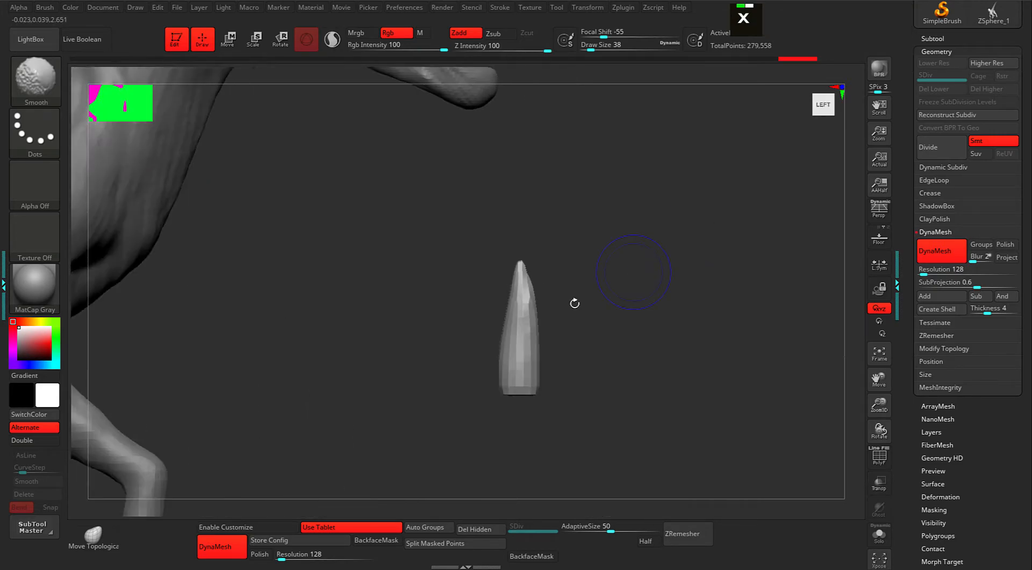
shift+click(510, 312)
shift+click(509, 312)
shift+click(509, 312)
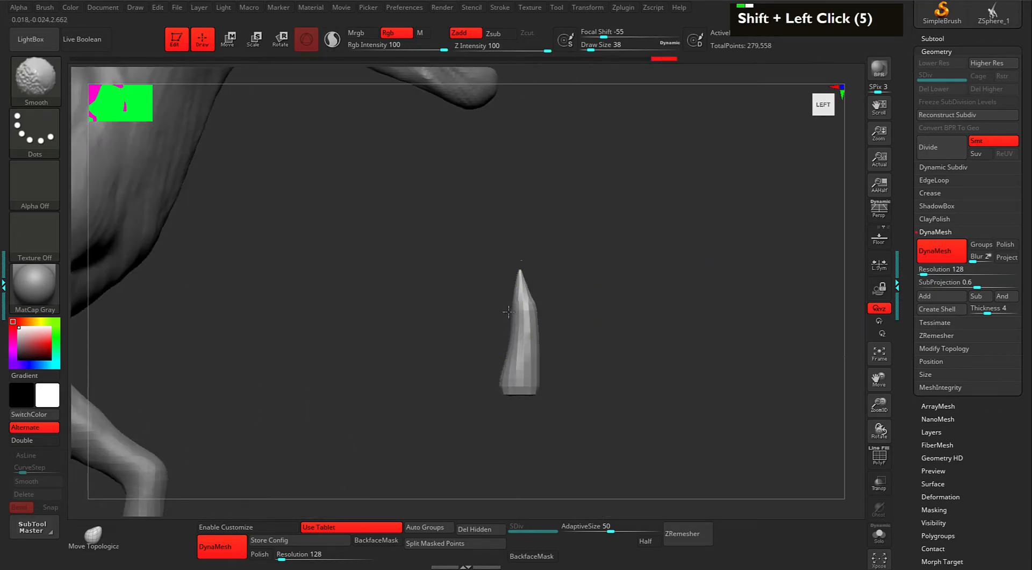
mouse_move(564, 292)
alt+mouse_down()
mouse_move(573, 276)
mouse_move(537, 281)
mouse_move(576, 278)
alt+mouse_up()
Smooth the cone tip into a point, reducing brush Draw Size to 18.
shift+click(520, 276)
shift+click(520, 258)
shift+click(534, 253)
mouse_move(543, 247)
shift+mouse_down()
mouse_move(578, 267)
mouse_move(511, 270)
shift+mouse_up()
shift+click(517, 260)
key(space)
shift+click(521, 263)
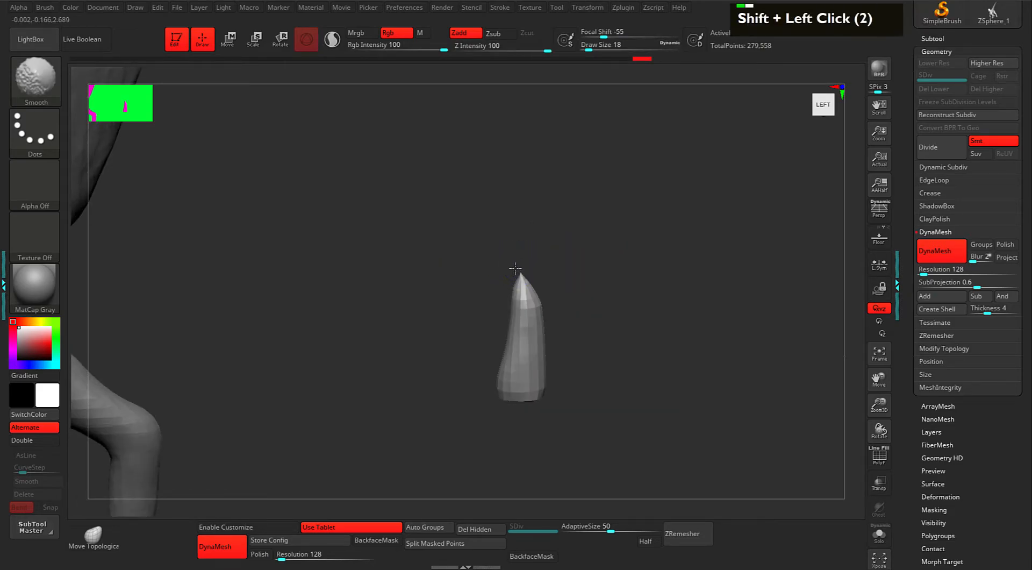
shift+click(519, 275)
Smooth the cone's left and upper-left sides, then set brush Draw Size to 43.
alt+drag(572, 261, 589, 262)
shift+click(513, 343)
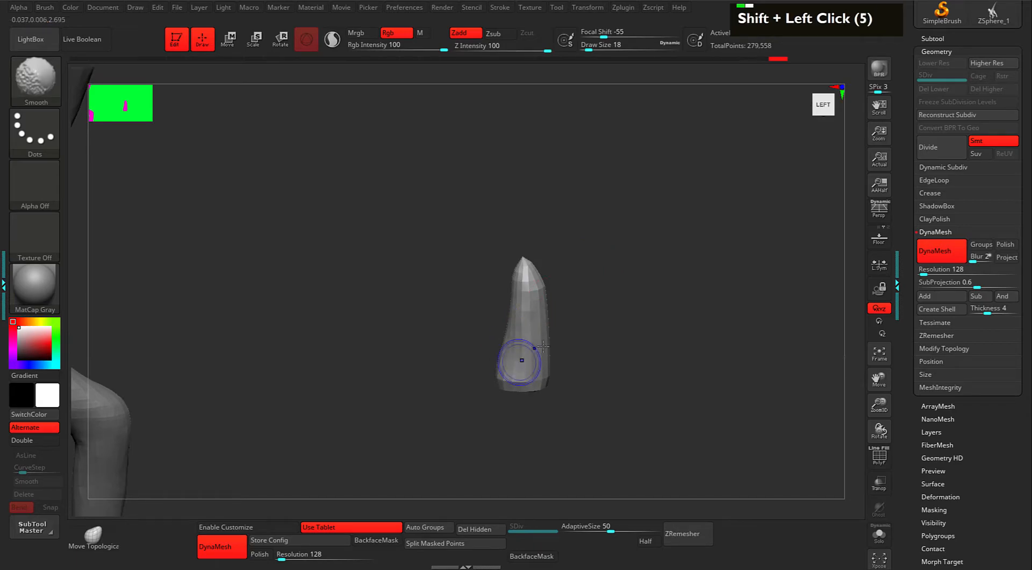
drag(556, 306, 513, 294)
shift+click(527, 290)
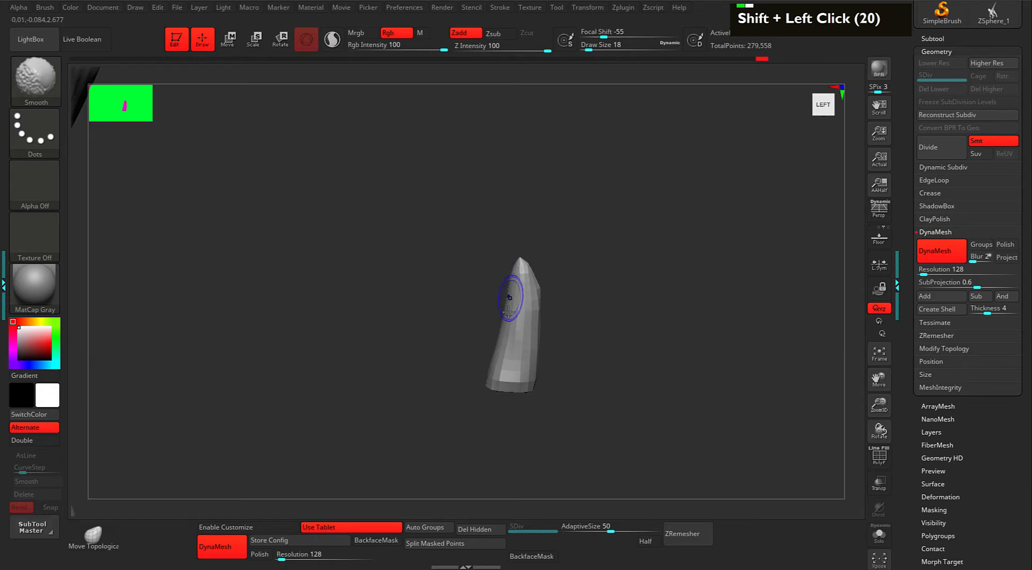
shift+drag(509, 297, 494, 350)
drag(575, 290, 594, 306)
key(space)
mouse_move(577, 298)
alt+mouse_down()
mouse_move(590, 297)
mouse_move(567, 329)
mouse_move(574, 355)
alt+mouse_up()
At brush size 21, smooth the tooth's tip, left side, base and right edge into a curved fang.
key(space)
drag(557, 311, 544, 311)
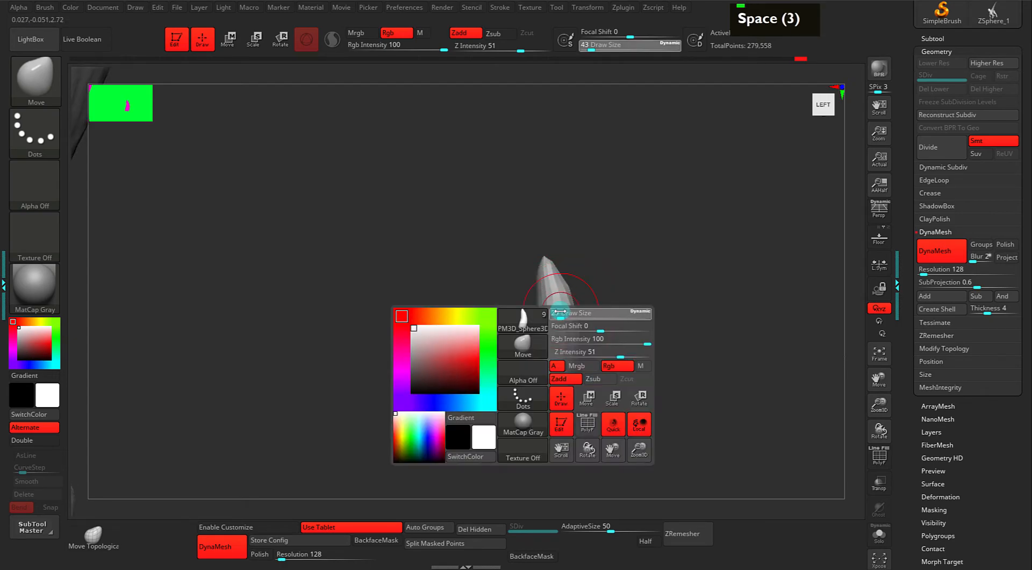
drag(544, 256, 535, 319)
shift+drag(538, 285, 535, 341)
shift+drag(539, 315, 536, 347)
mouse_move(522, 386)
shift+mouse_down()
mouse_move(533, 355)
mouse_move(526, 380)
shift+mouse_up()
shift+drag(528, 384, 556, 390)
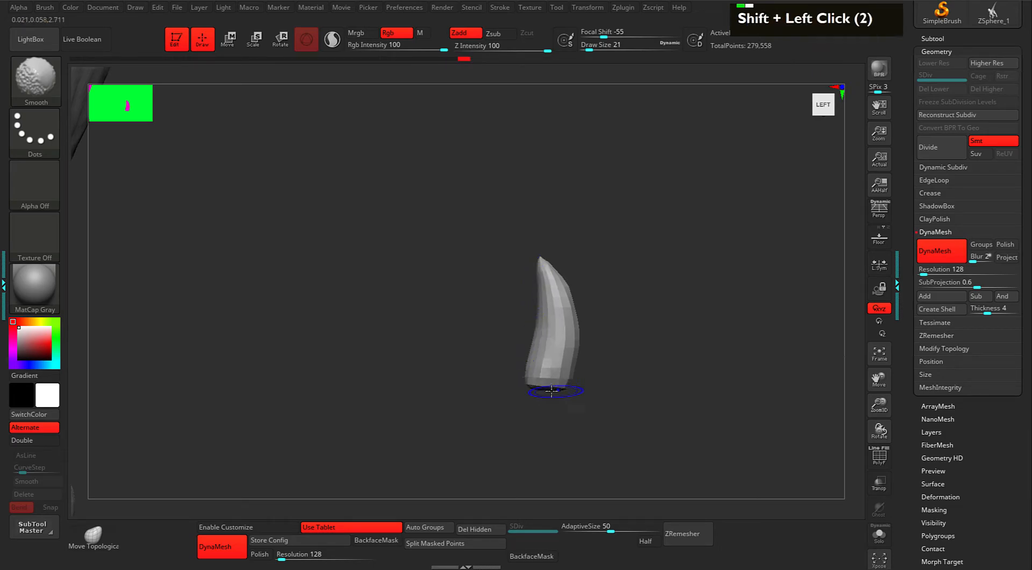
shift+drag(564, 276, 580, 333)
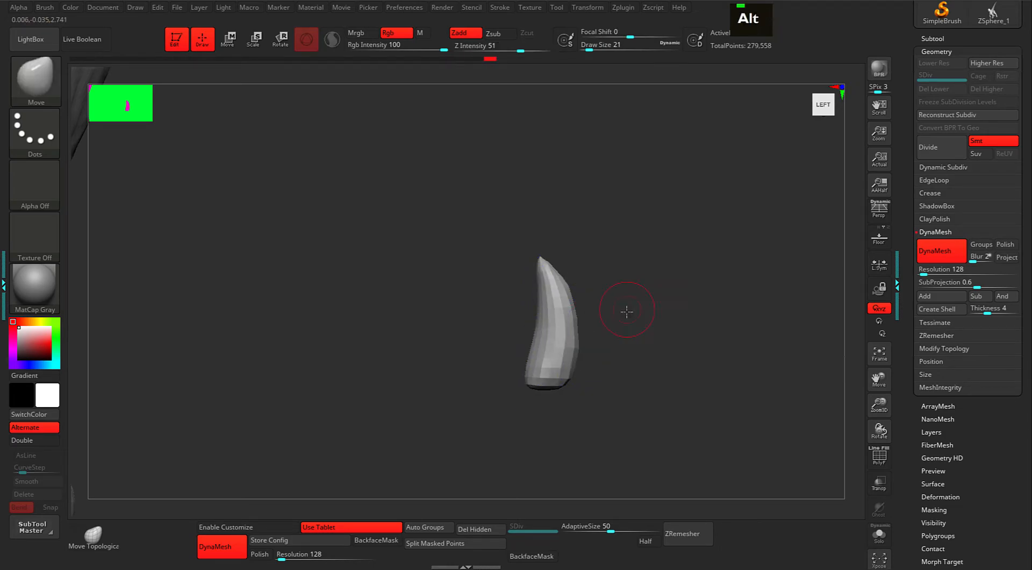
alt+drag(608, 265, 611, 280)
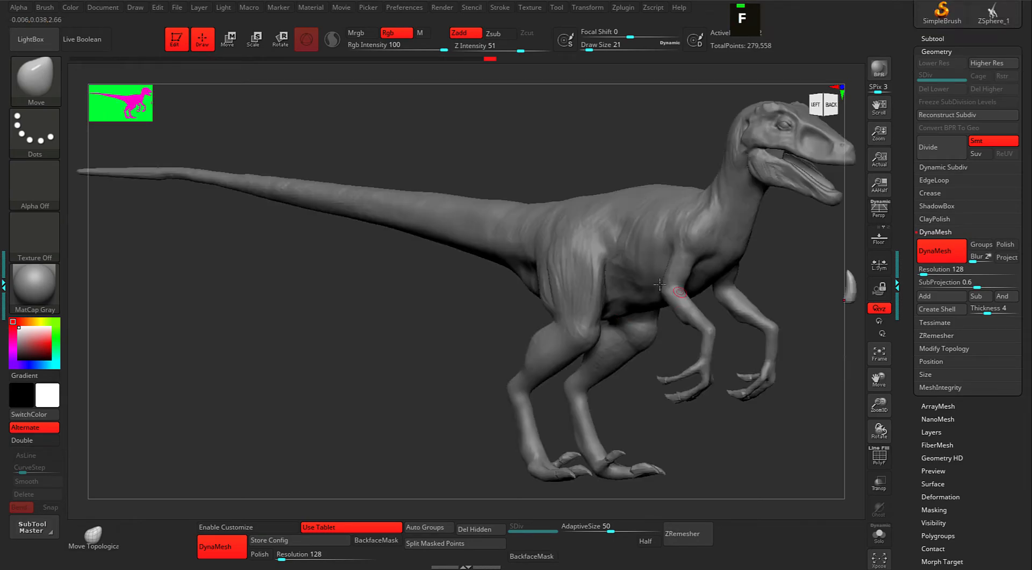
Bring up the Transpose move gizmo on the tooth and frame it beside the head's left side.
alt+click(745, 299)
alt+drag(659, 209, 661, 292)
alt+drag(583, 251, 679, 251)
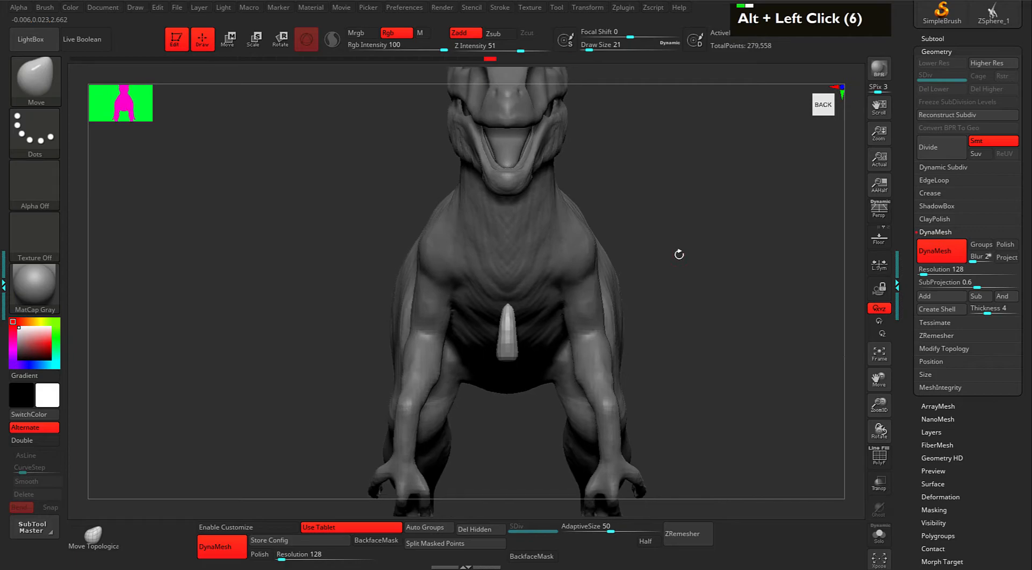
key(w)
drag(512, 335, 514, 337)
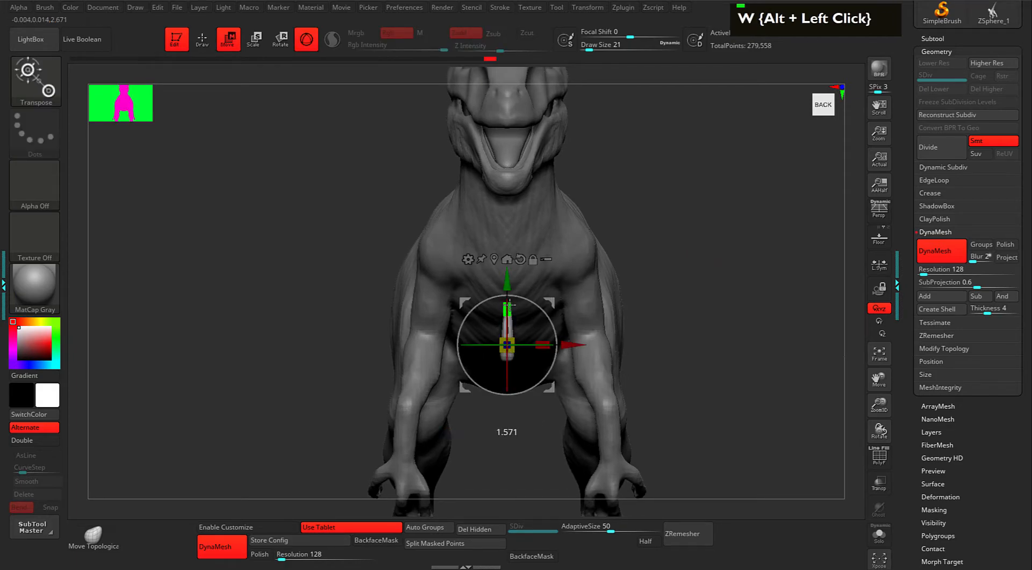
alt+drag(675, 255, 549, 280)
drag(548, 279, 656, 255)
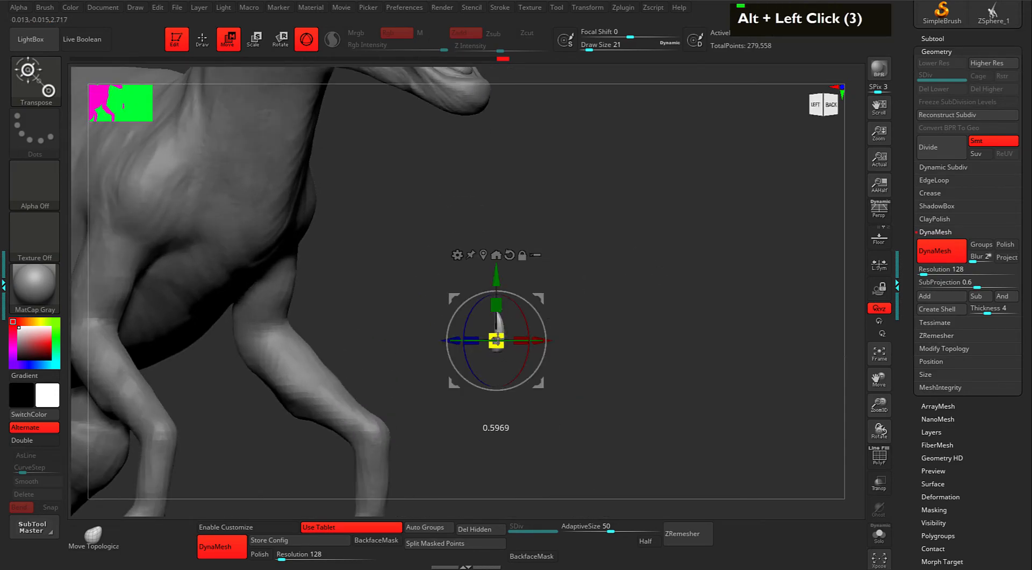
double_click(497, 322)
alt+drag(570, 292, 575, 357)
alt+drag(575, 357, 574, 271)
alt+drag(539, 320, 535, 167)
Move the tooth onto the lower jaw tip and rotate it about 15 degrees clockwise.
alt+drag(605, 248, 683, 343)
alt+drag(620, 303, 595, 302)
drag(534, 280, 553, 321)
drag(663, 304, 678, 359)
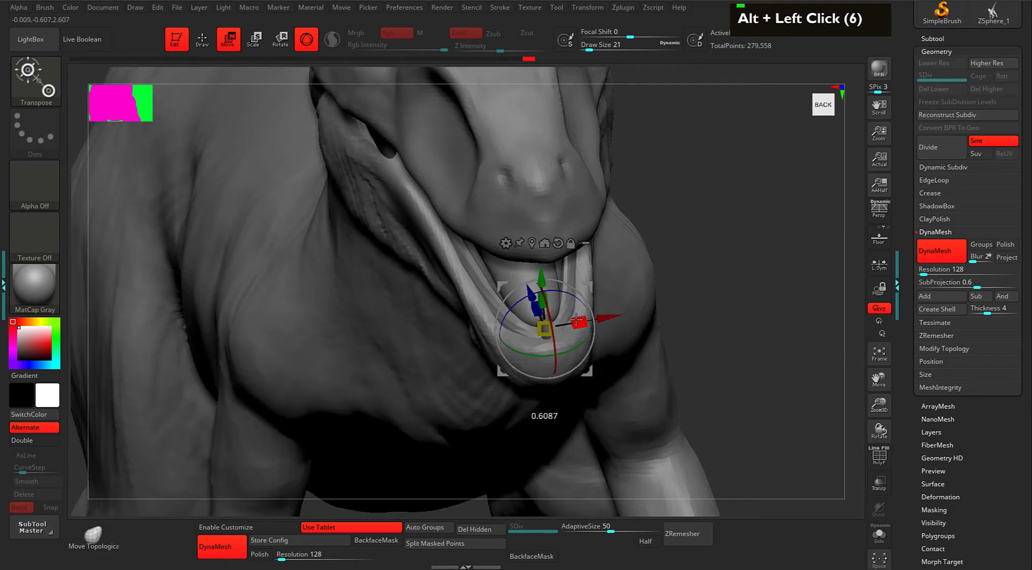
alt+drag(662, 260, 673, 295)
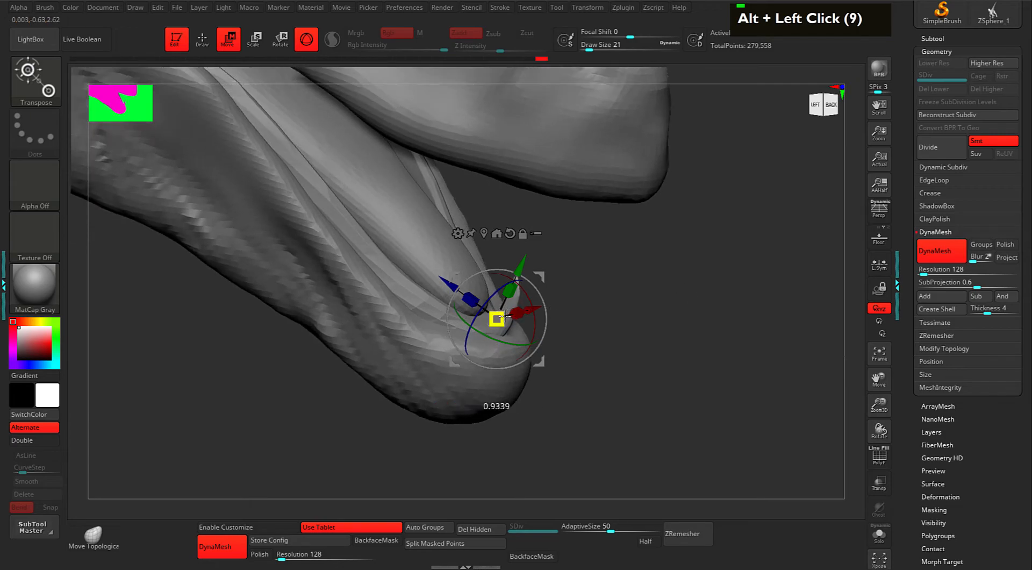
mouse_move(613, 319)
mouse_down()
mouse_move(634, 309)
mouse_move(605, 279)
mouse_move(622, 305)
mouse_up()
alt+click(535, 344)
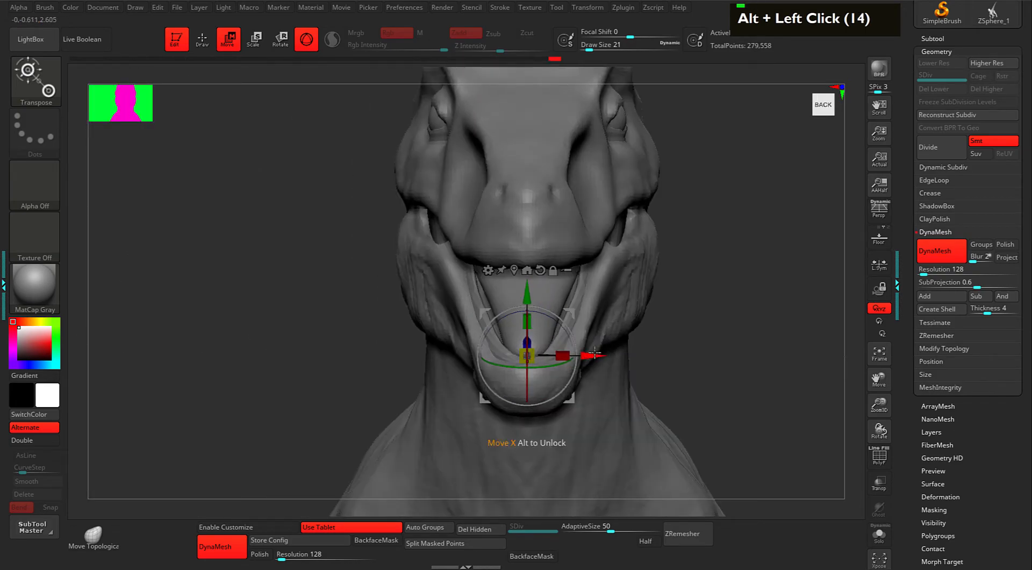
drag(594, 353, 590, 353)
key(ctrl+z)
alt+drag(679, 302, 645, 259)
alt+drag(690, 304, 677, 340)
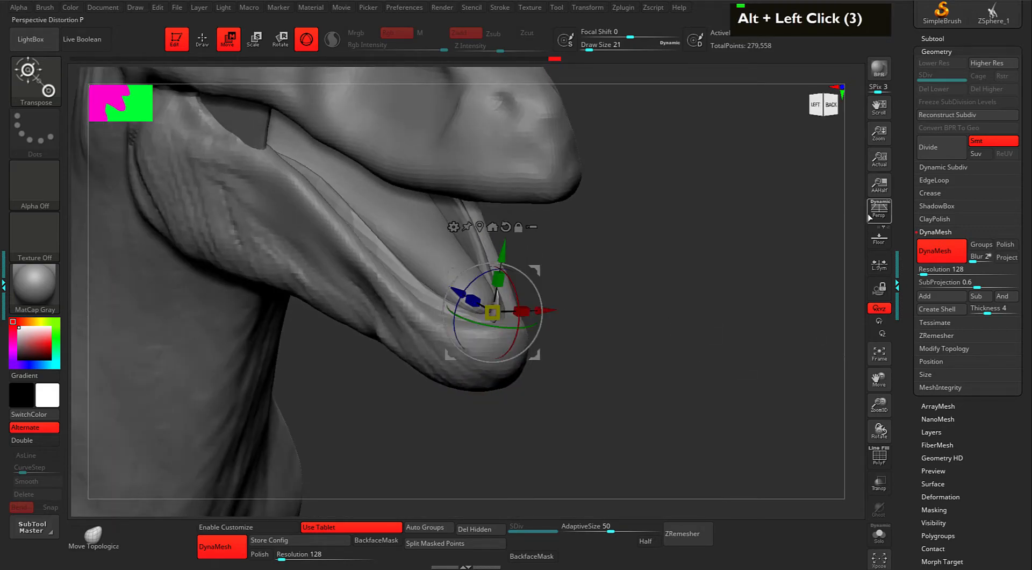
Collapse the Geometry settings and show the Subtool list.
drag(903, 212, 904, 277)
click(926, 180)
click(930, 171)
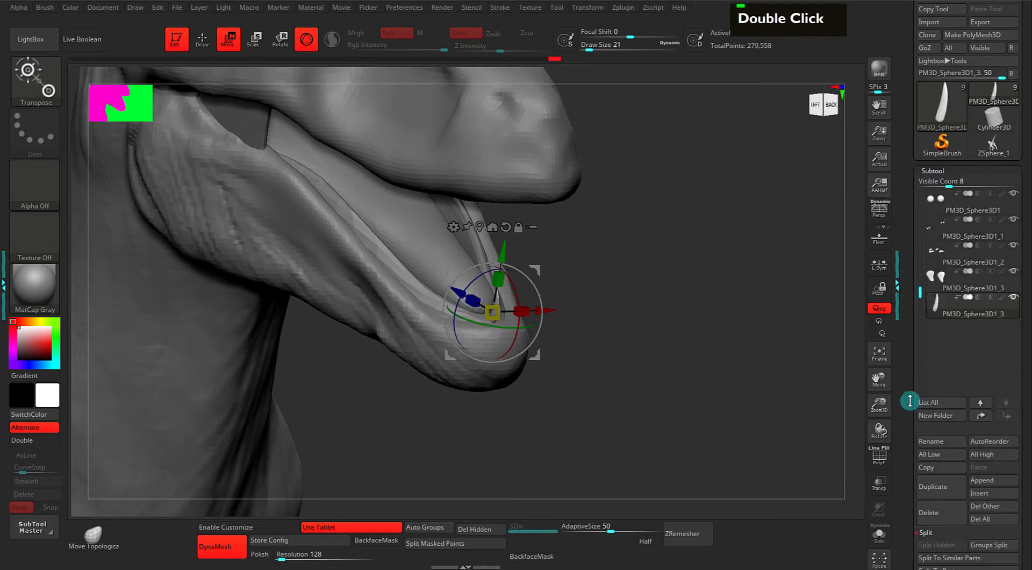
Duplicate the tooth into a new subtool, PM3D_Sphere3D1_4.
drag(910, 402, 910, 322)
click(933, 406)
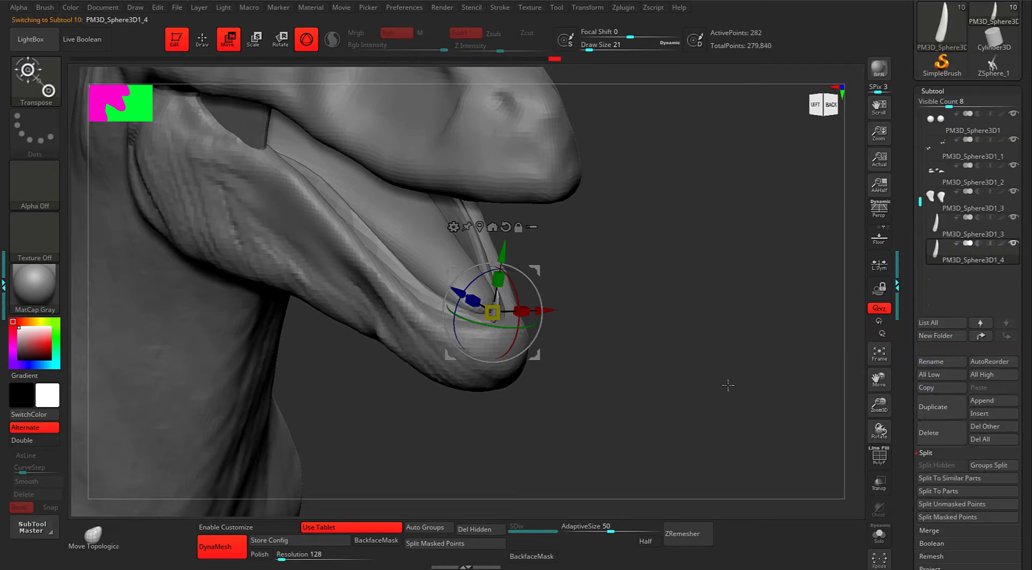
mouse_move(1016, 228)
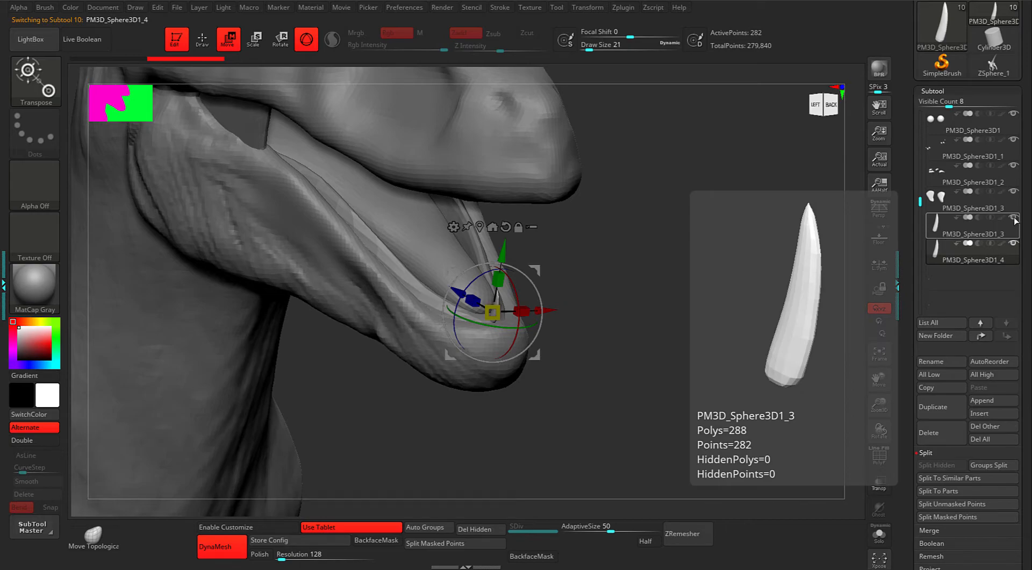
Check the jaw from rear and three-quarter views, then select Body1_2 in the subtool list.
alt+click(679, 303)
alt+click(679, 305)
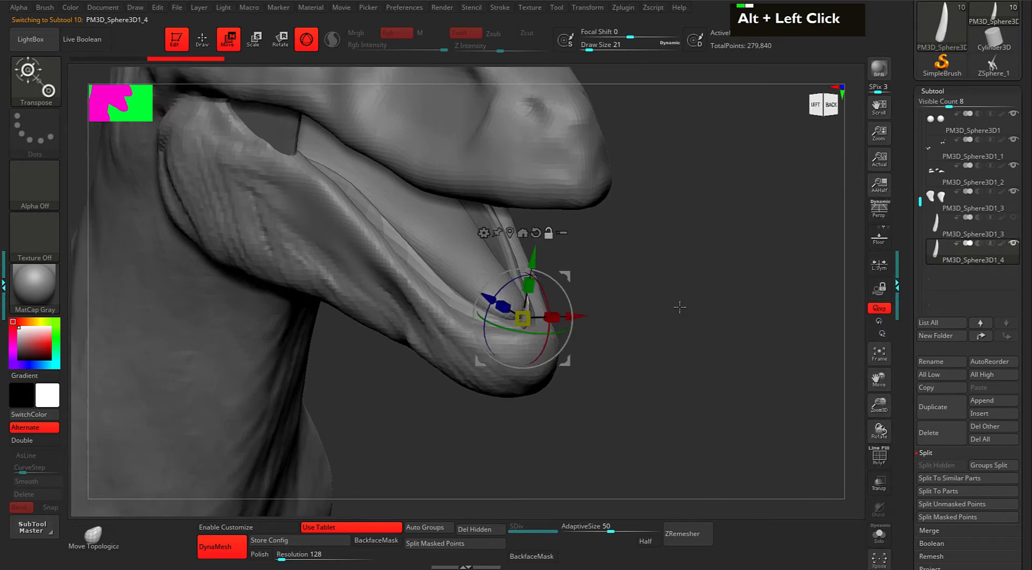
drag(756, 270, 707, 305)
drag(699, 251, 695, 239)
drag(675, 283, 729, 288)
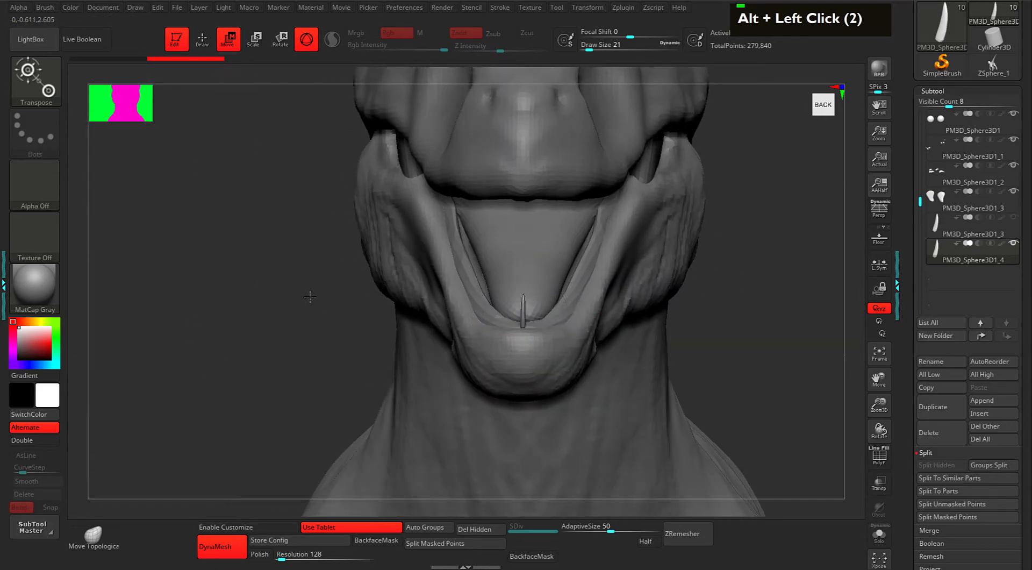
drag(305, 305, 382, 257)
alt+drag(704, 308, 672, 331)
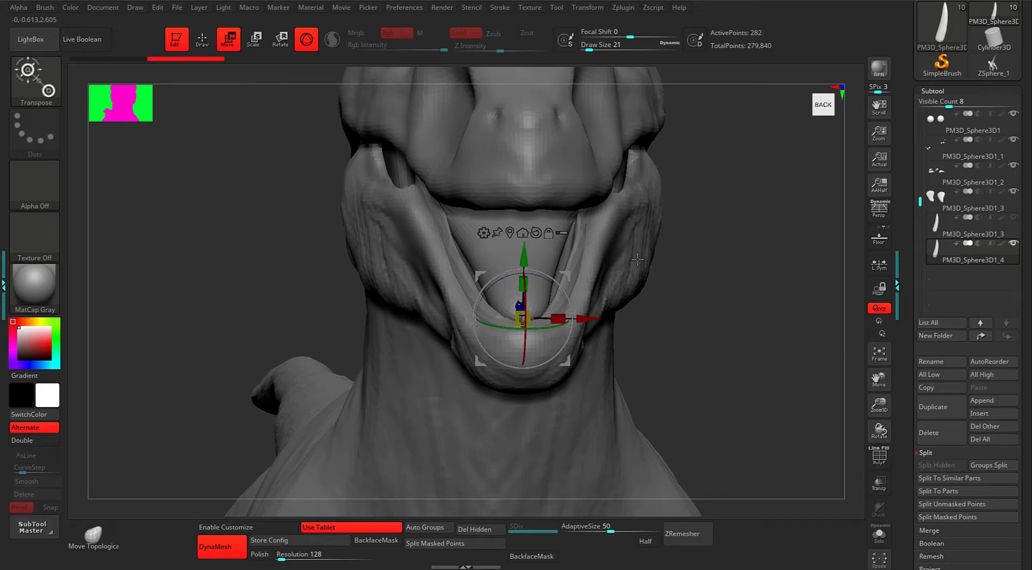
drag(921, 194, 920, 124)
click(942, 153)
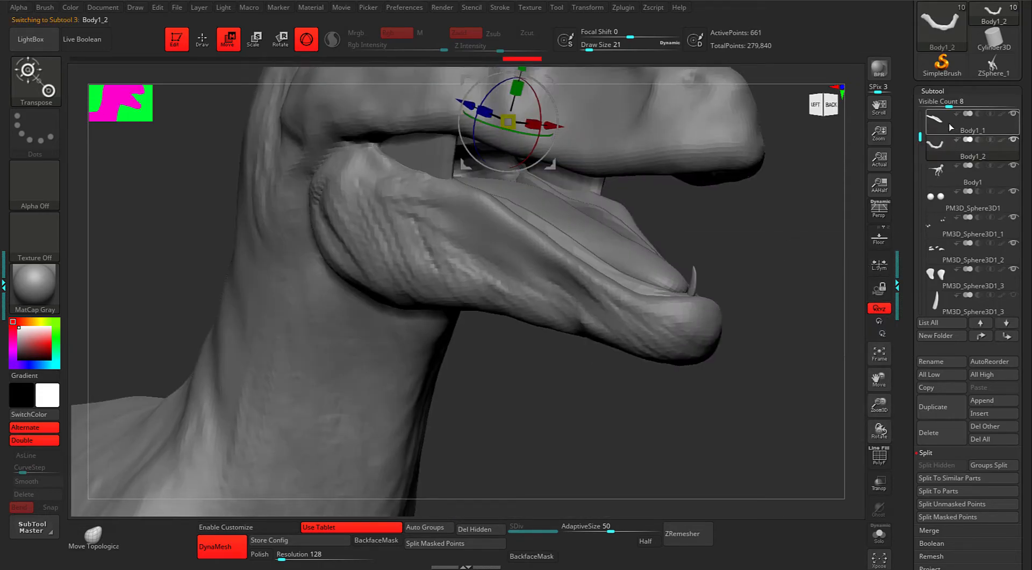
Select the Body1_1 piece and switch to the ClayBuildup brush.
click(949, 128)
mouse_move(792, 228)
alt+mouse_down()
mouse_move(774, 226)
mouse_move(730, 261)
mouse_move(608, 298)
alt+mouse_up()
key(2)
key(space)
key(1)
Smooth small spots on the lower gum and inside the lower jaw.
drag(699, 284, 541, 268)
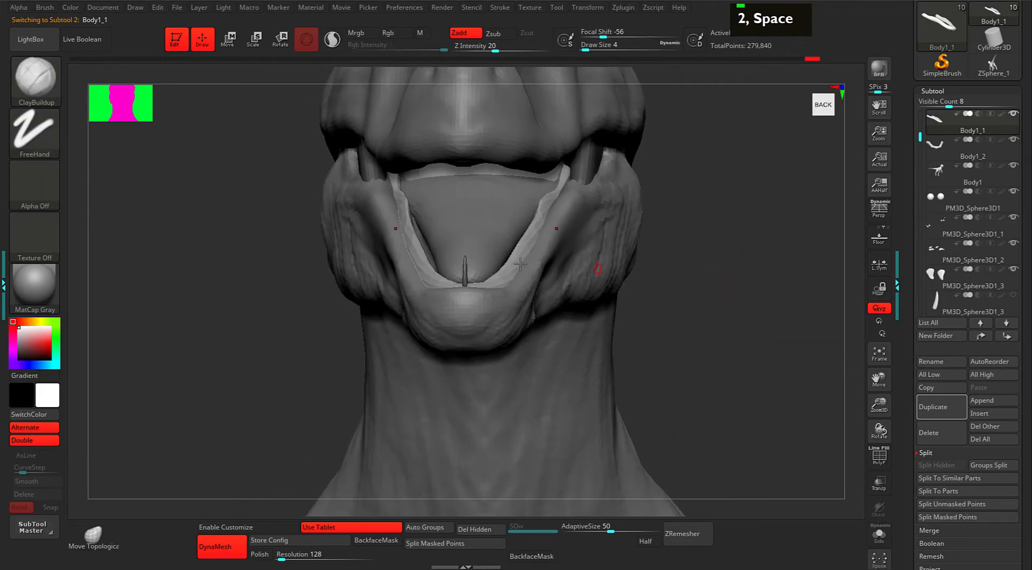
key(space)
shift+click(399, 192)
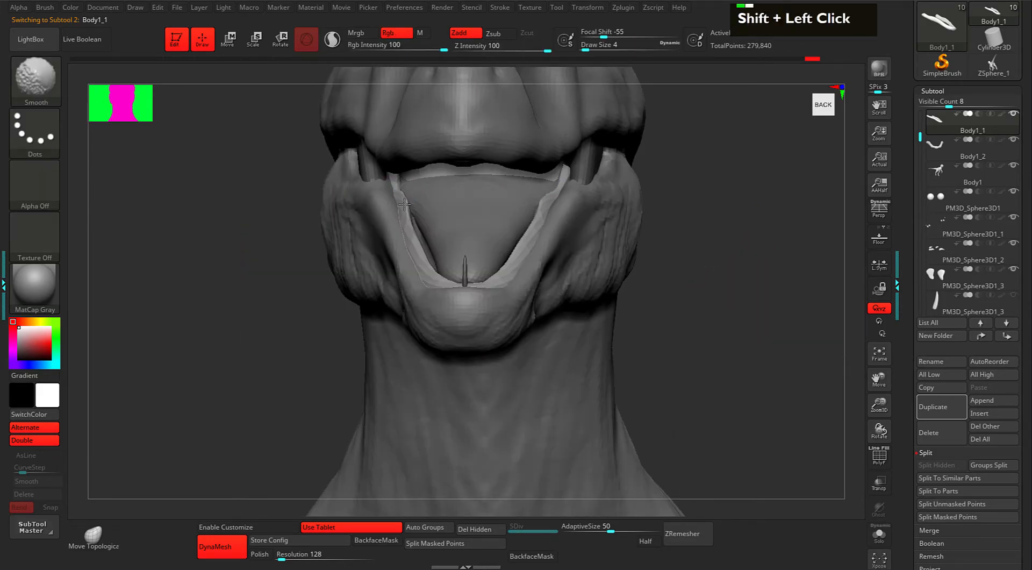
key(space)
shift+click(398, 189)
key(shift)
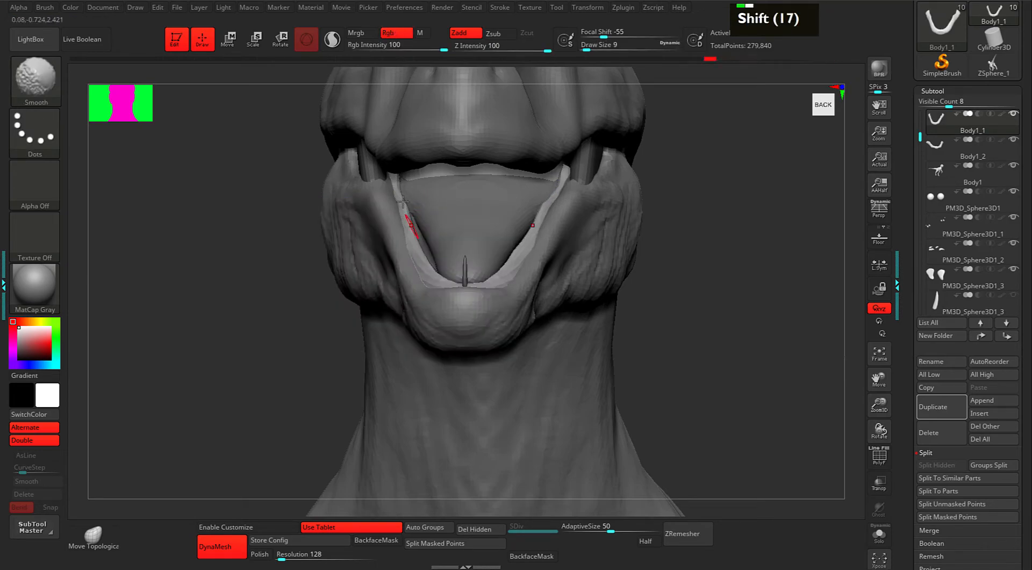
Make Body1 the active subtool by Alt-clicking the chin.
mouse_move(711, 293)
alt+mouse_down()
mouse_move(700, 251)
mouse_move(704, 288)
alt+mouse_up()
key(F9)
alt+drag(736, 258, 707, 295)
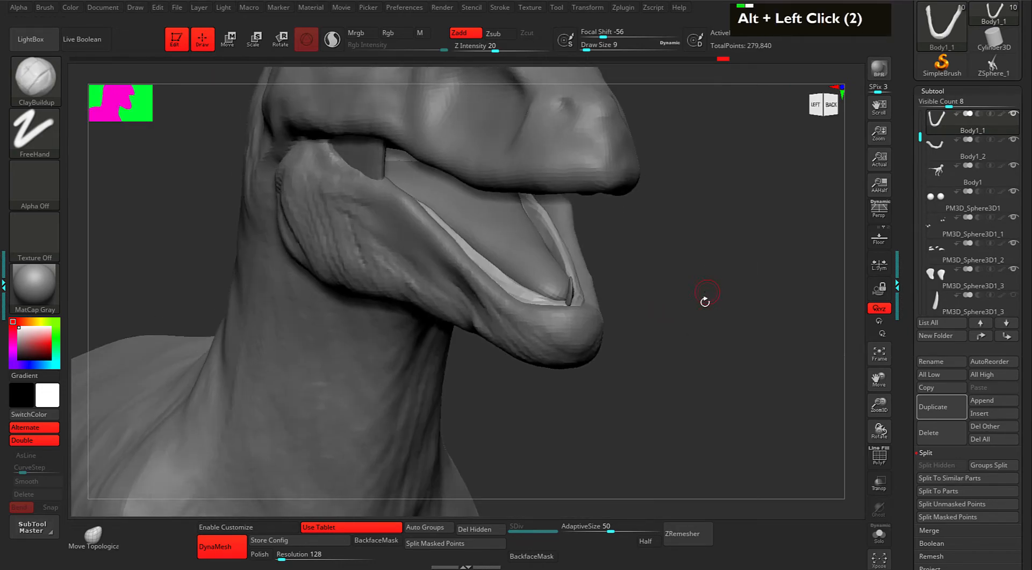
alt+click(534, 345)
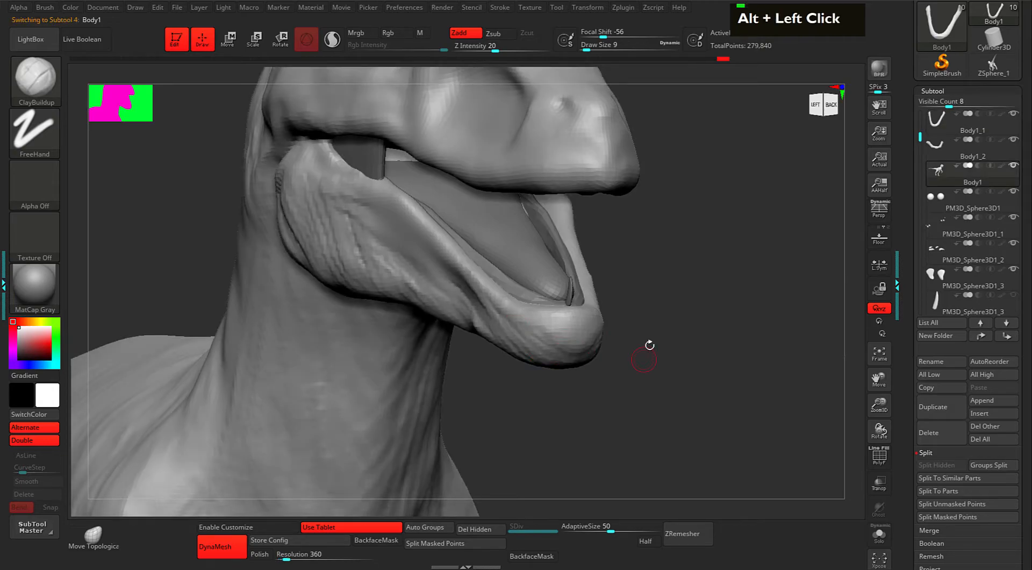
Switch to the Move brush with draw size 49, viewing the jaw's underside.
alt+drag(693, 304, 679, 307)
key(1)
shift+drag(705, 262, 698, 214)
drag(709, 253, 732, 227)
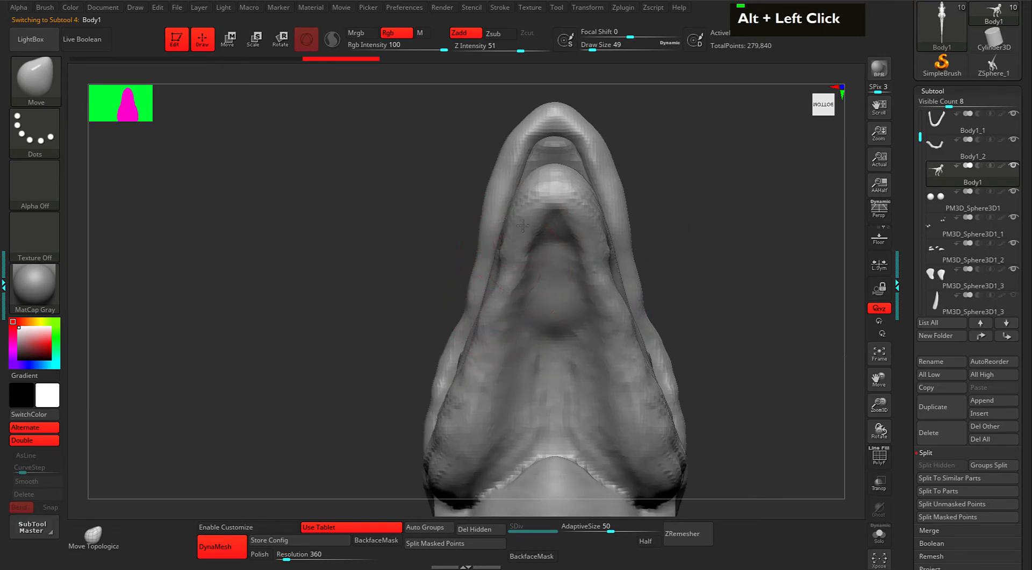
double_click(568, 164)
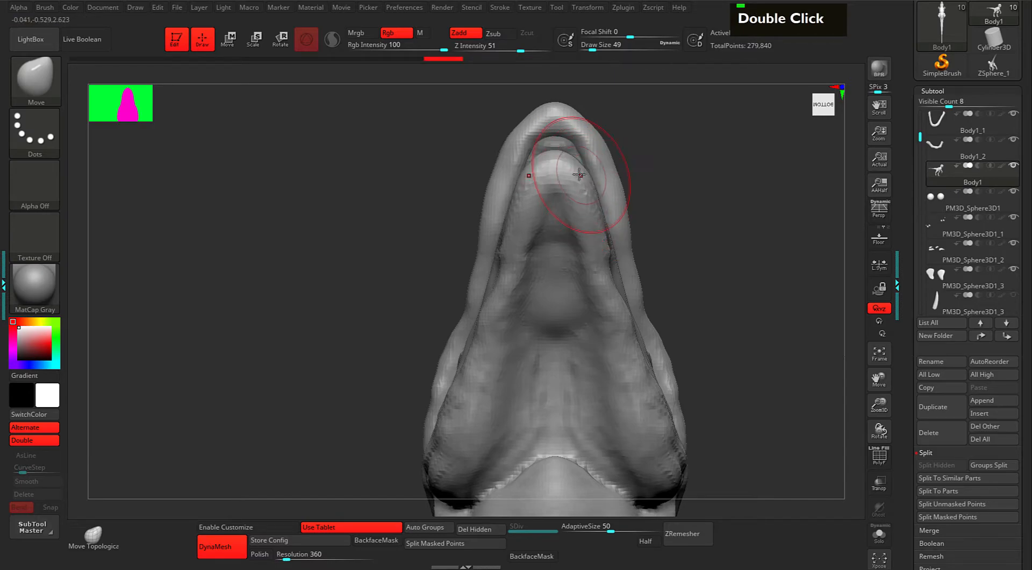
Pull the lower jaw's tip forward and down, and lower its underside.
drag(681, 162, 561, 378)
drag(603, 295, 572, 294)
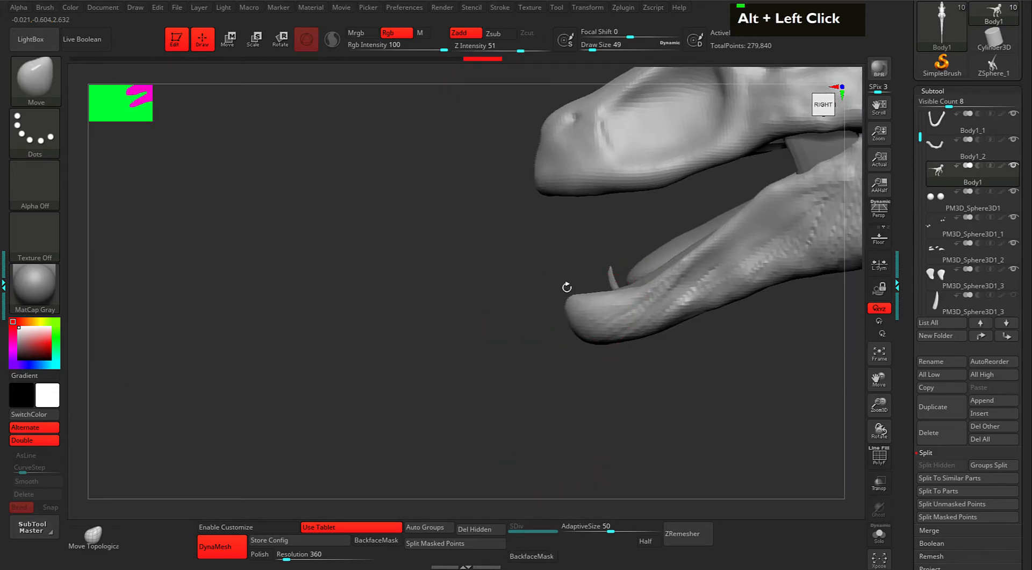
drag(589, 333, 596, 346)
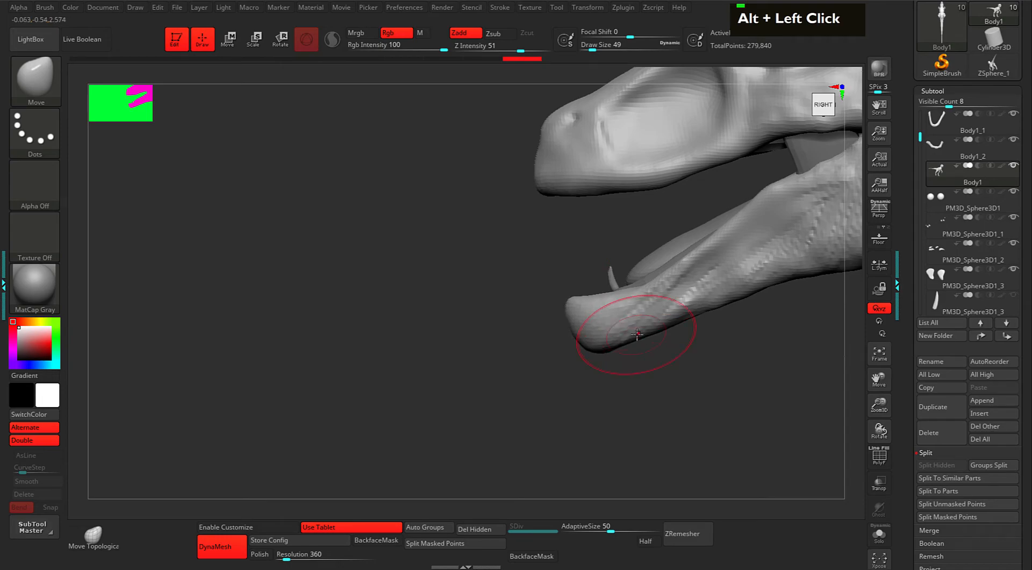
alt+drag(666, 322, 732, 350)
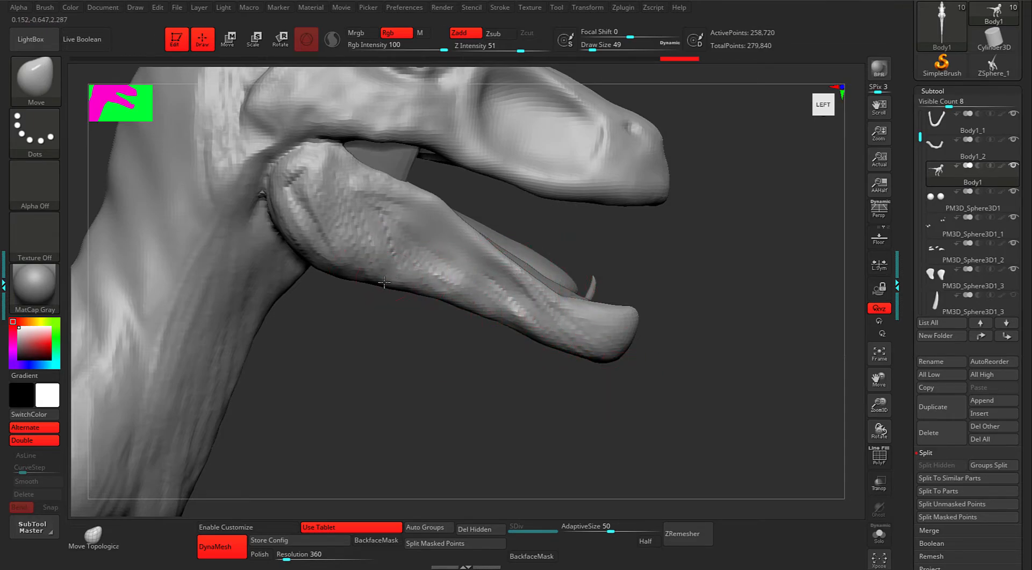
mouse_move(532, 326)
mouse_down()
mouse_move(529, 338)
mouse_move(504, 332)
mouse_up()
mouse_move(579, 346)
mouse_down()
mouse_move(582, 363)
mouse_move(599, 350)
mouse_up()
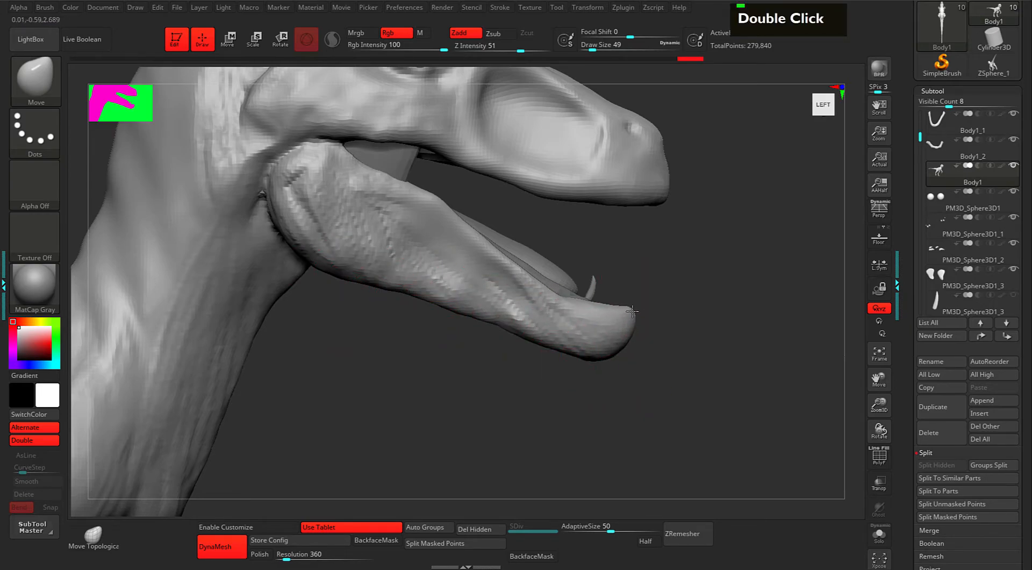
Nudge the lower jaw's front shape, then return to ClayBuildup at draw size 7.
alt+drag(699, 309, 556, 285)
alt+drag(709, 295, 675, 343)
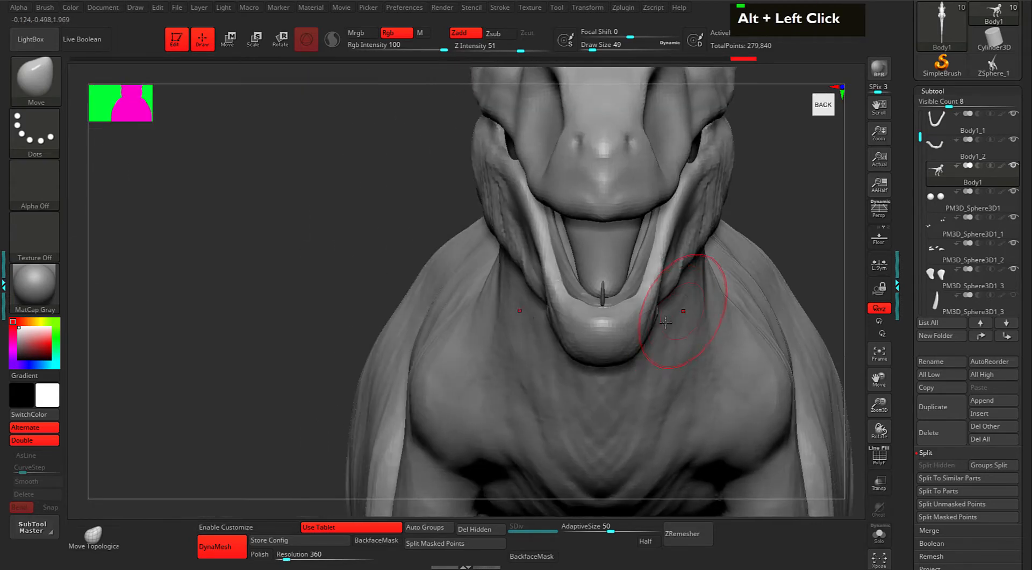
key(space)
drag(708, 297, 707, 297)
drag(742, 263, 735, 270)
key(2)
drag(813, 207, 783, 217)
key(space)
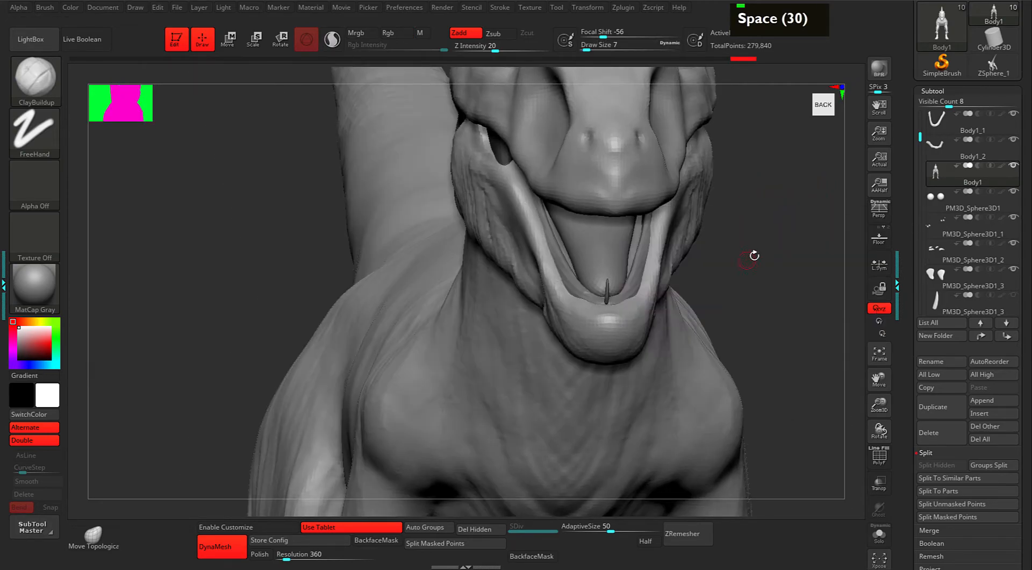
Turn on Solo and carve grooves along the lower lip and inner jaw at brush sizes 9 and 7.
key(s)
alt+drag(764, 270, 704, 285)
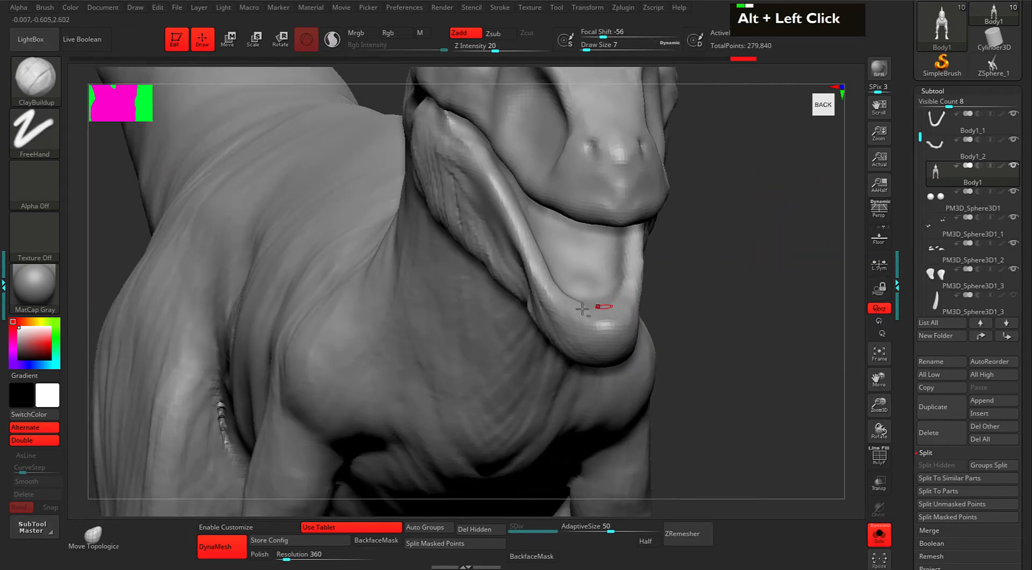
key(space)
mouse_move(587, 304)
mouse_down()
mouse_move(572, 301)
mouse_move(592, 311)
mouse_up()
drag(774, 272, 712, 288)
alt+drag(579, 307, 558, 270)
alt+drag(385, 305, 411, 372)
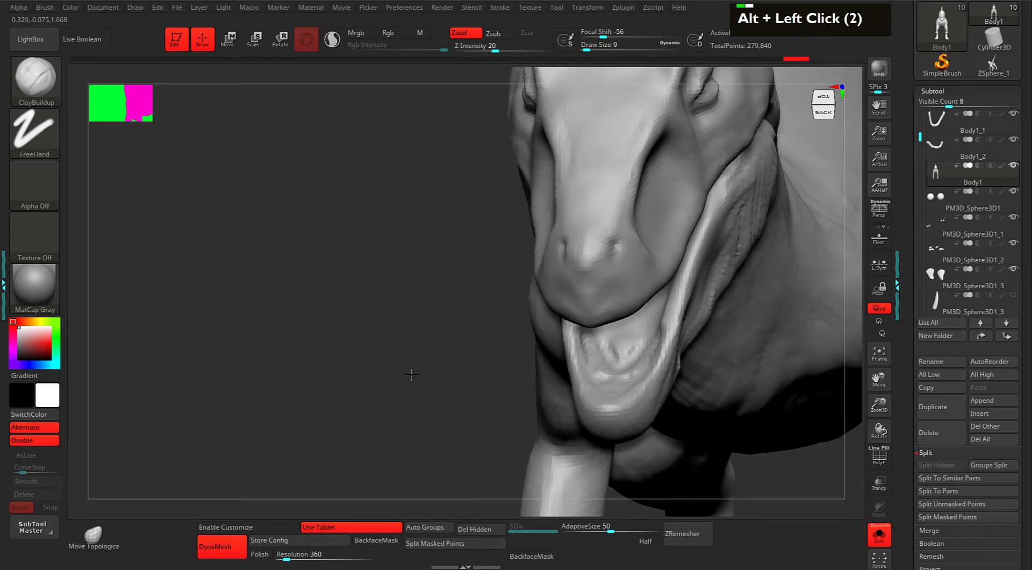
drag(419, 335, 441, 340)
alt+drag(578, 320, 590, 348)
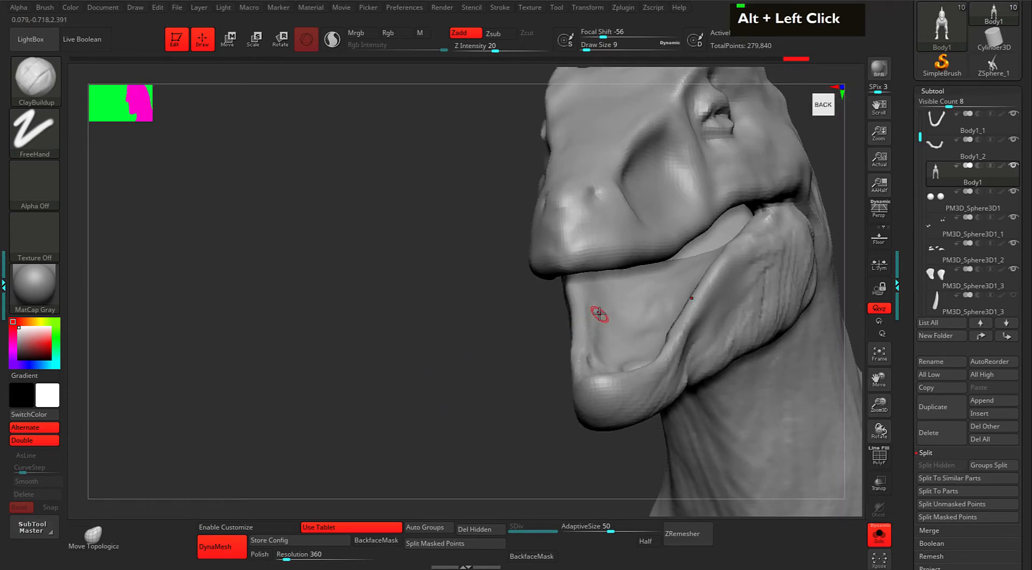
key(space)
drag(600, 313, 595, 344)
alt+drag(588, 298, 590, 339)
Build up and thicken the lower jaw's lip edge and fill its rear corner.
drag(470, 419, 616, 371)
drag(752, 288, 746, 313)
drag(466, 274, 653, 320)
mouse_move(619, 309)
mouse_down()
mouse_move(681, 337)
mouse_move(732, 341)
mouse_up()
drag(709, 337, 746, 345)
alt+drag(816, 292, 710, 273)
key(space)
mouse_move(399, 270)
mouse_down()
mouse_move(375, 314)
mouse_move(539, 330)
mouse_up()
Add ridges along the lower jaw's side, then fill out and soften its rear.
alt+drag(753, 309, 745, 312)
drag(744, 312, 718, 304)
drag(568, 341, 571, 329)
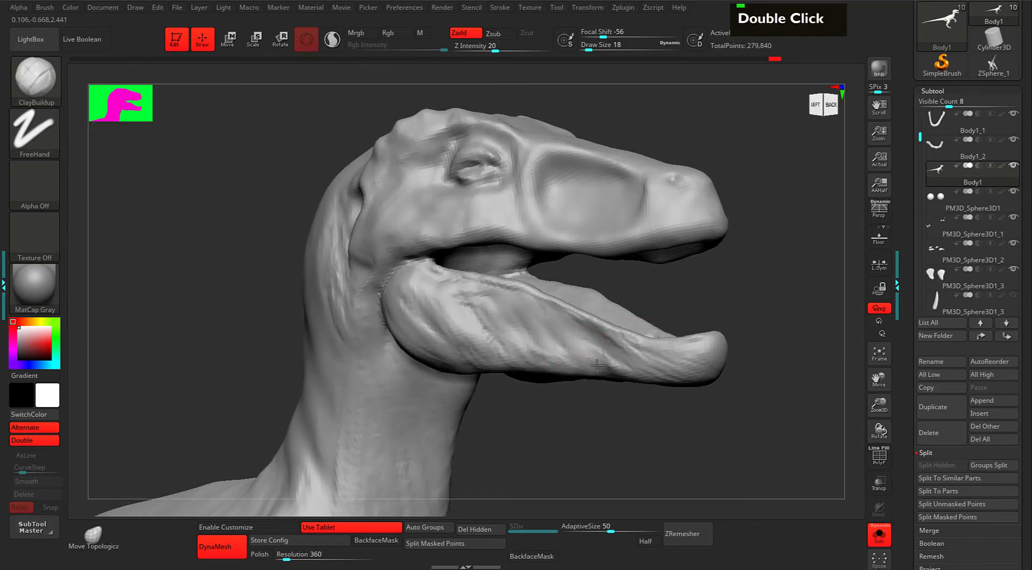
alt+drag(795, 279, 695, 315)
mouse_move(483, 387)
mouse_down()
mouse_move(501, 383)
mouse_move(436, 376)
mouse_up()
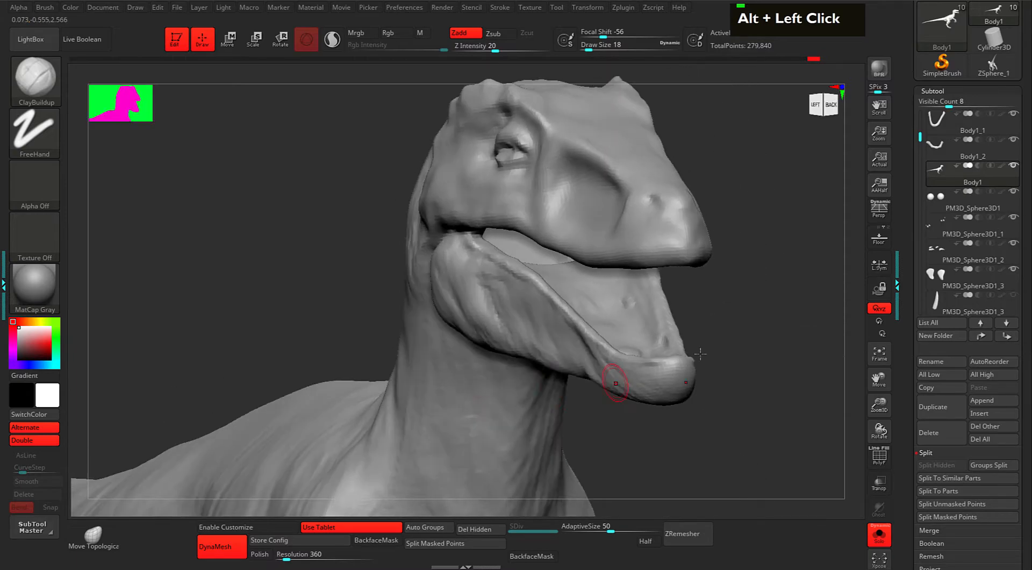
shift+click(632, 306)
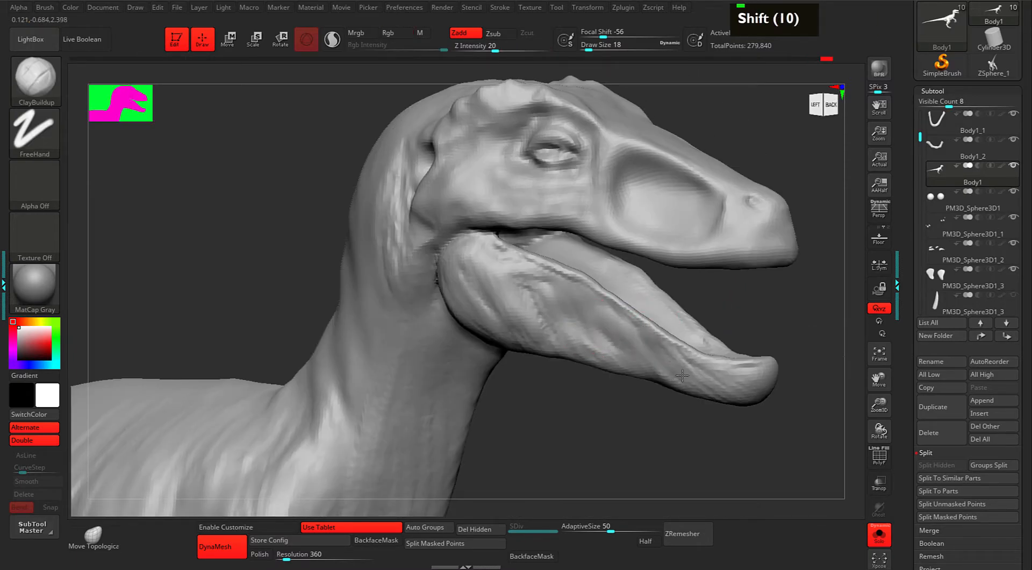
mouse_move(607, 298)
mouse_down()
mouse_move(623, 341)
mouse_move(599, 351)
mouse_up()
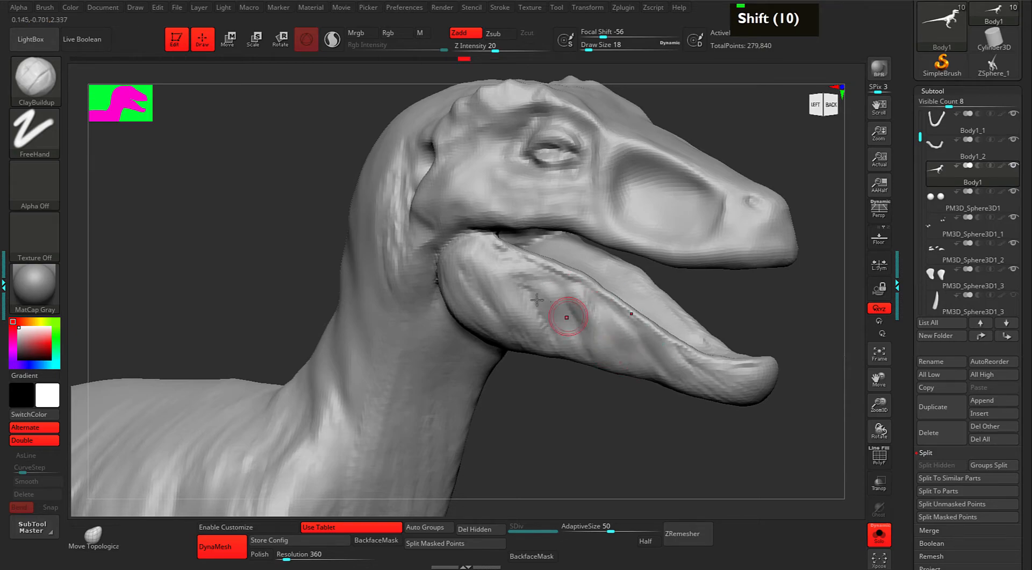
double_click(472, 307)
drag(474, 281, 508, 313)
mouse_move(499, 267)
mouse_down()
mouse_move(543, 318)
mouse_move(534, 301)
mouse_move(570, 299)
mouse_up()
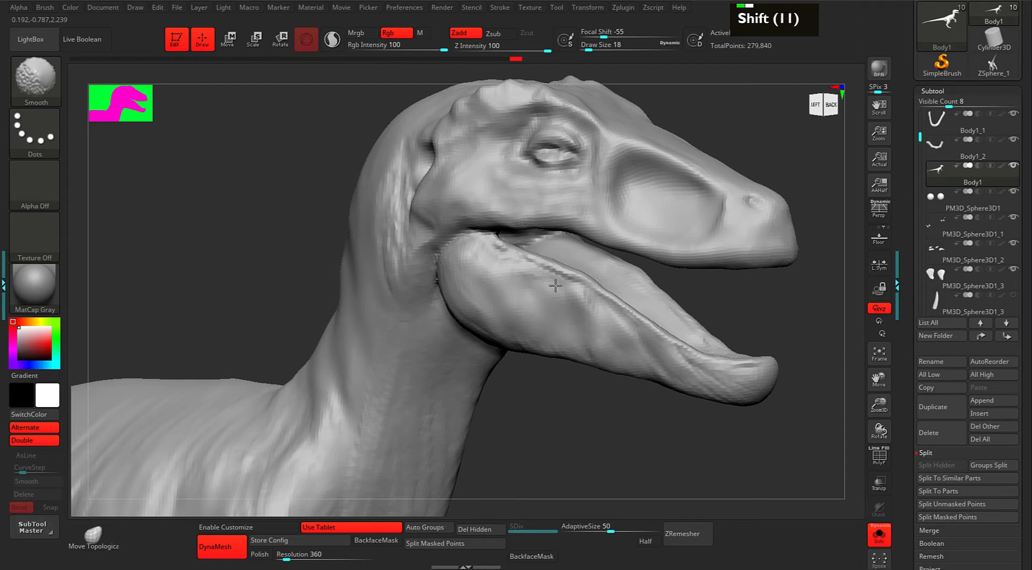
At brush size 14, build up, smooth and carve the snout hollow's upper rim.
alt+drag(760, 279, 735, 286)
mouse_move(771, 301)
mouse_down()
mouse_move(714, 302)
mouse_move(748, 283)
mouse_up()
key(space)
drag(742, 273, 732, 267)
mouse_move(539, 189)
mouse_down()
mouse_move(551, 233)
mouse_move(578, 183)
mouse_up()
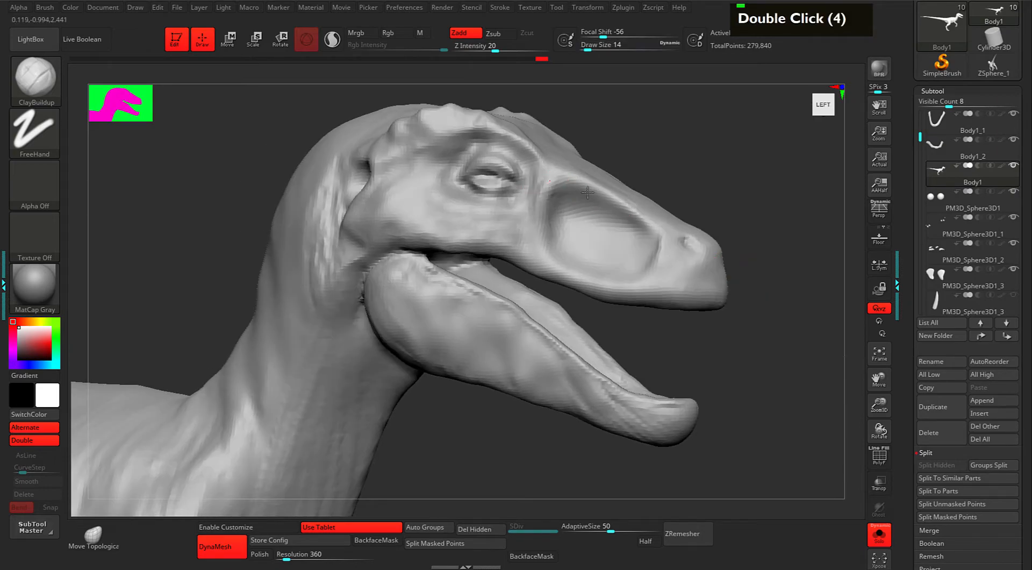
drag(554, 225, 553, 207)
drag(554, 189, 600, 189)
drag(584, 188, 634, 218)
shift+drag(590, 190, 608, 194)
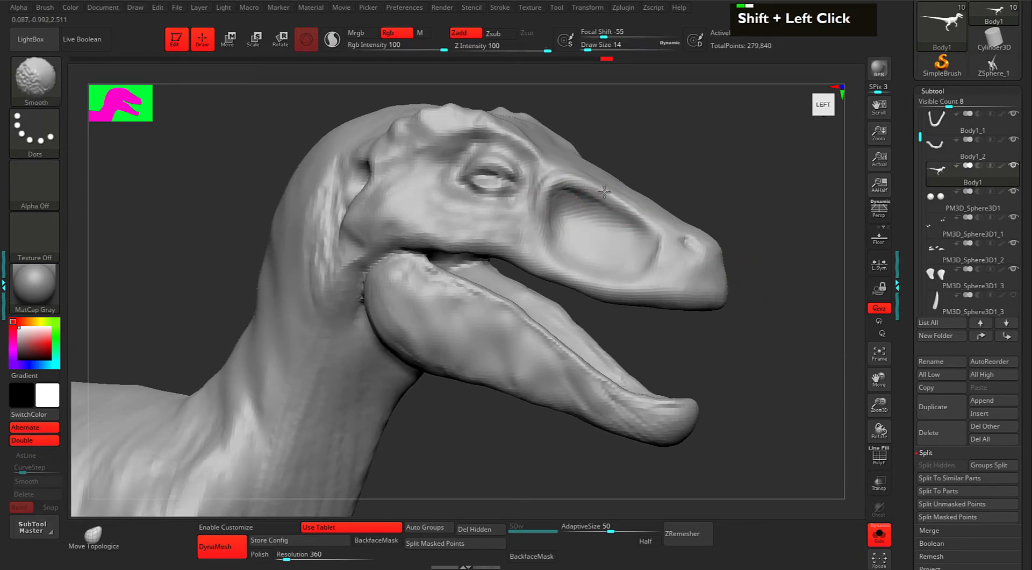
mouse_move(544, 192)
shift+mouse_down()
mouse_move(649, 188)
mouse_move(624, 202)
shift+mouse_up()
alt+drag(645, 216, 571, 173)
drag(722, 166, 672, 171)
Deepen the ridge beside the snout hollow and rework the rim's upper end.
alt+drag(618, 203, 594, 192)
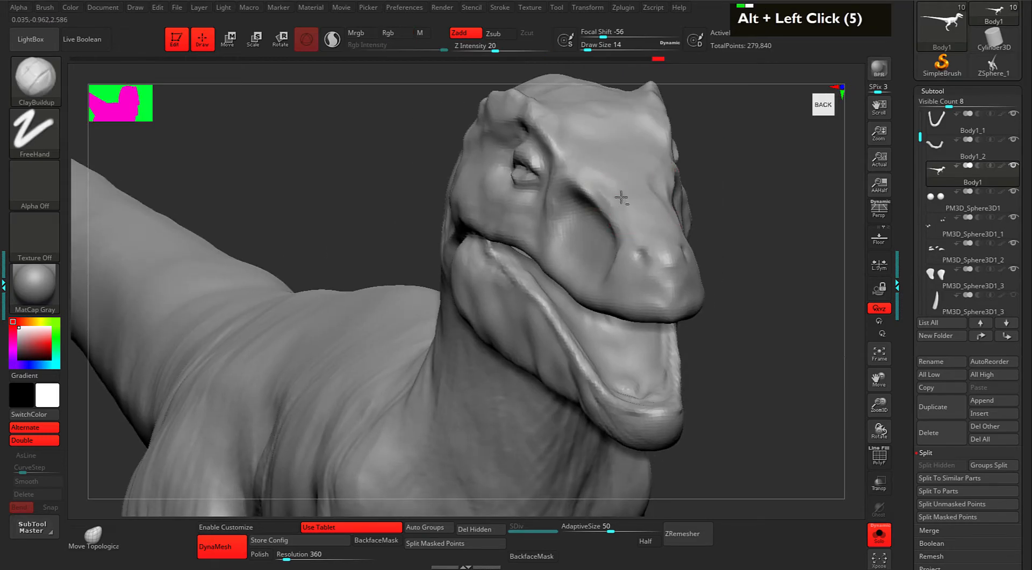
mouse_move(640, 210)
alt+mouse_down()
mouse_move(624, 188)
mouse_move(623, 255)
alt+mouse_up()
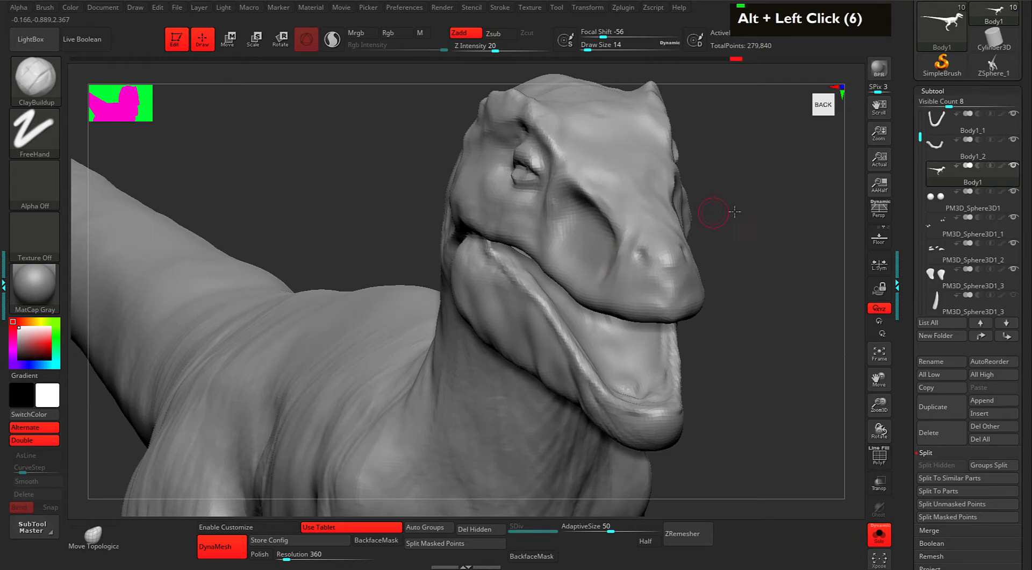
shift+drag(724, 212, 664, 198)
mouse_move(549, 195)
alt+mouse_down()
mouse_move(587, 225)
mouse_move(559, 196)
alt+mouse_up()
drag(554, 198, 515, 201)
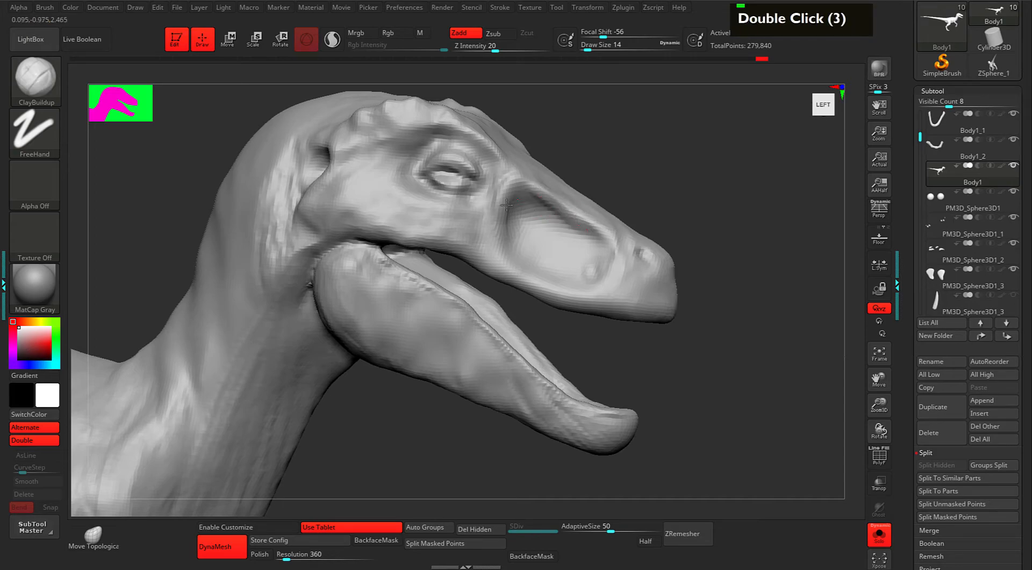
drag(583, 217, 610, 241)
drag(587, 217, 599, 237)
mouse_move(650, 172)
alt+mouse_down()
mouse_move(675, 187)
mouse_move(679, 207)
alt+mouse_up()
mouse_move(607, 229)
alt+mouse_down()
mouse_move(548, 200)
mouse_move(611, 185)
alt+mouse_up()
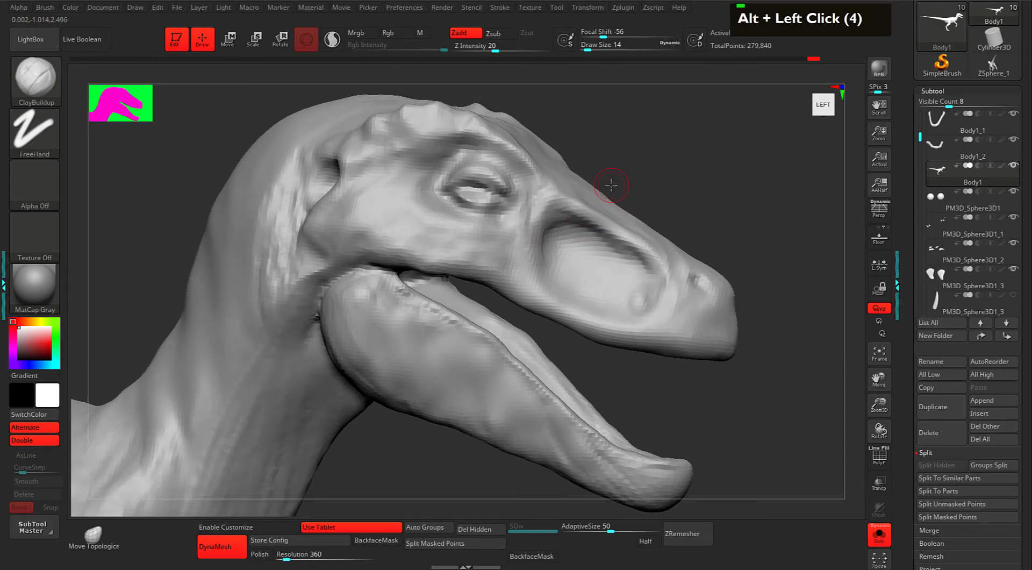
Smooth inside the snout hollow and soften its front-upper rim.
mouse_move(679, 199)
alt+mouse_down()
mouse_move(691, 183)
mouse_move(667, 186)
alt+mouse_up()
shift+drag(623, 263, 633, 257)
drag(690, 215, 668, 230)
drag(638, 235, 617, 213)
mouse_move(649, 172)
shift+mouse_down()
mouse_move(602, 214)
mouse_move(638, 244)
mouse_move(628, 225)
shift+mouse_up()
drag(692, 169, 660, 177)
shift+drag(586, 213, 649, 251)
shift+drag(637, 228, 642, 268)
drag(666, 188, 698, 170)
Turn Solo off and carve into the eye socket and the skin below and left of the eye.
key(s)
double_click(535, 206)
double_click(546, 216)
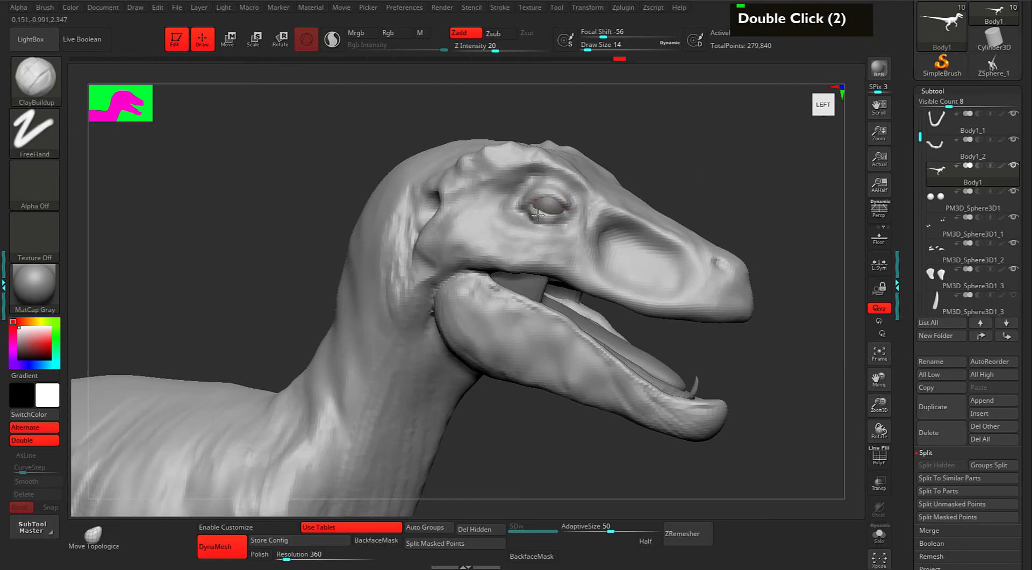
drag(679, 169, 671, 174)
mouse_move(510, 224)
mouse_down()
mouse_move(502, 212)
mouse_move(549, 242)
mouse_up()
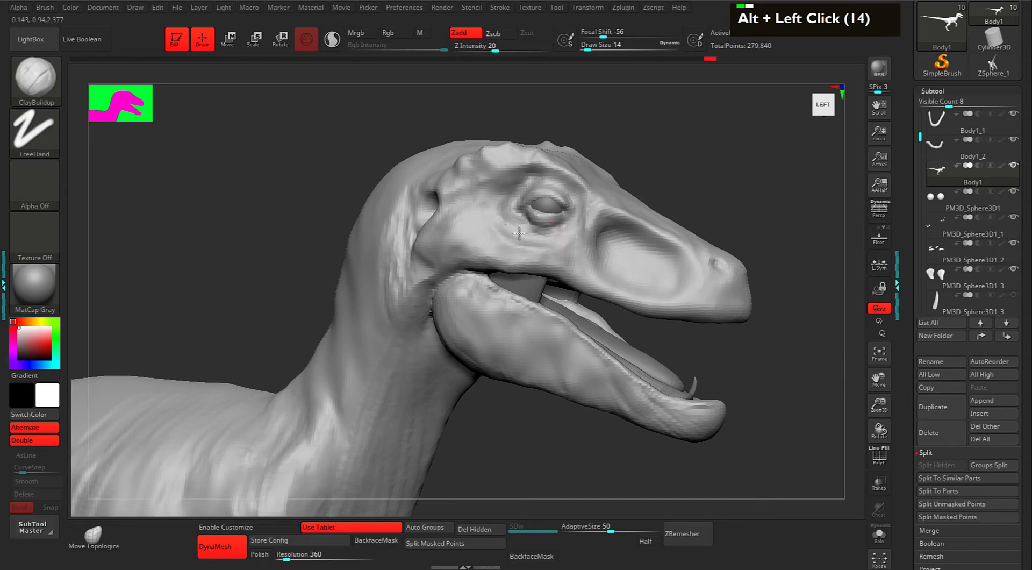
drag(631, 187, 568, 196)
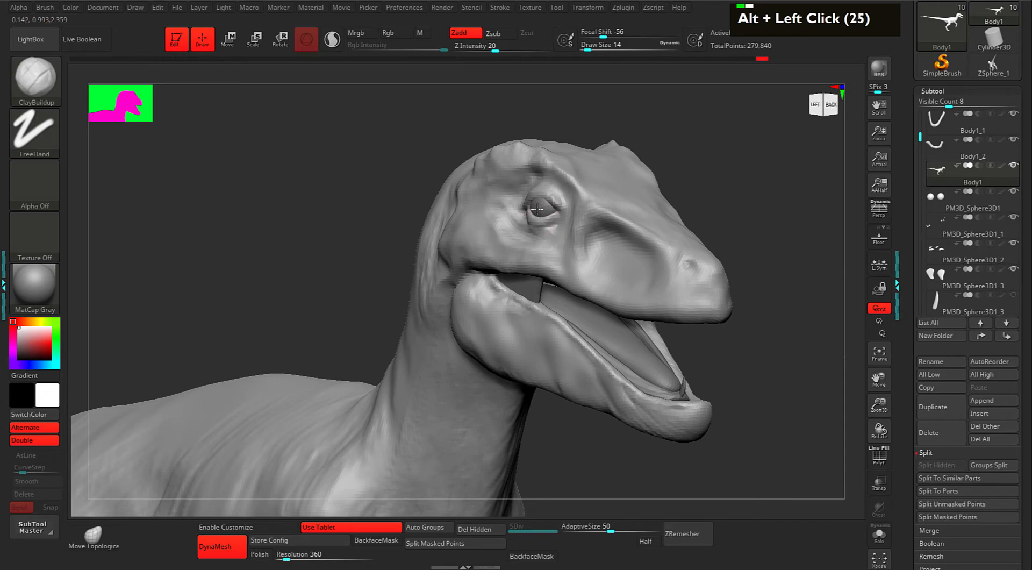
Carve small dents around the eye socket rim from a rear-left angle.
alt+double_click(544, 200)
alt+click(546, 208)
alt+click(548, 210)
double_click(544, 199)
alt+click(537, 202)
alt+click(529, 204)
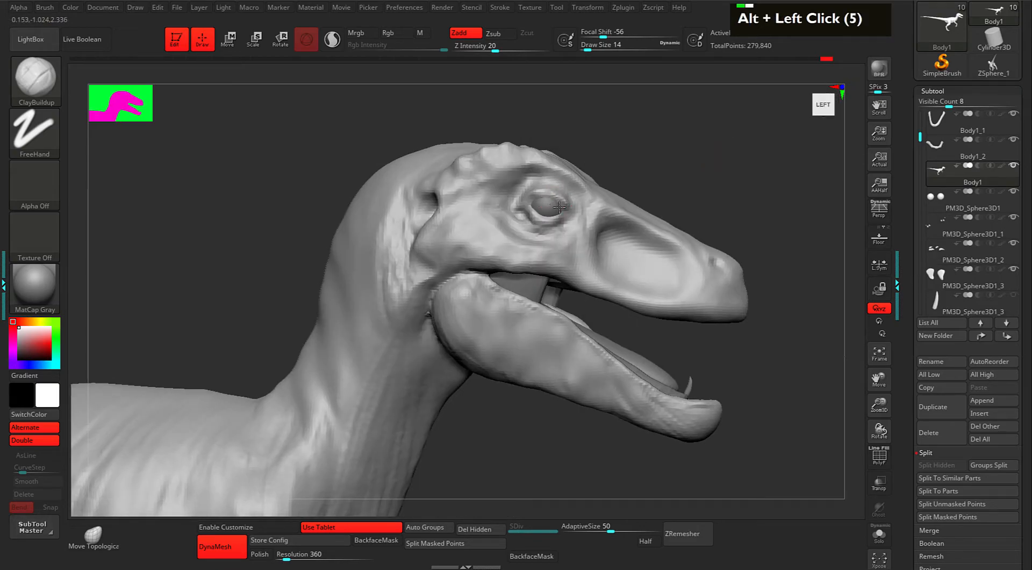
drag(703, 145, 626, 155)
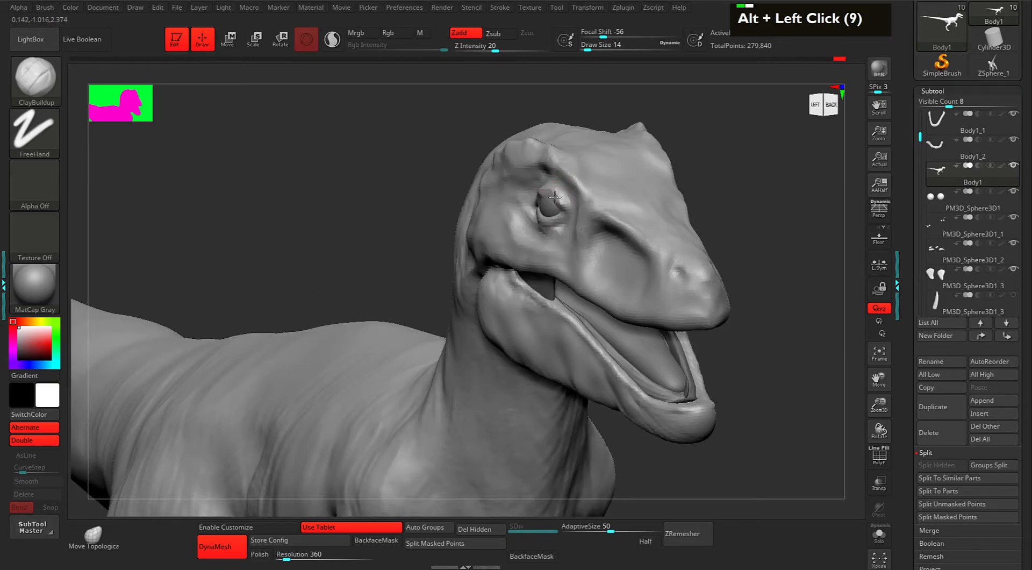
alt+double_click(554, 207)
alt+click(542, 214)
alt+click(537, 217)
Carve the surface below the eye and sculpt along the snout hollow's upper rim.
drag(751, 153, 795, 175)
alt+click(634, 223)
alt+click(630, 238)
alt+click(625, 252)
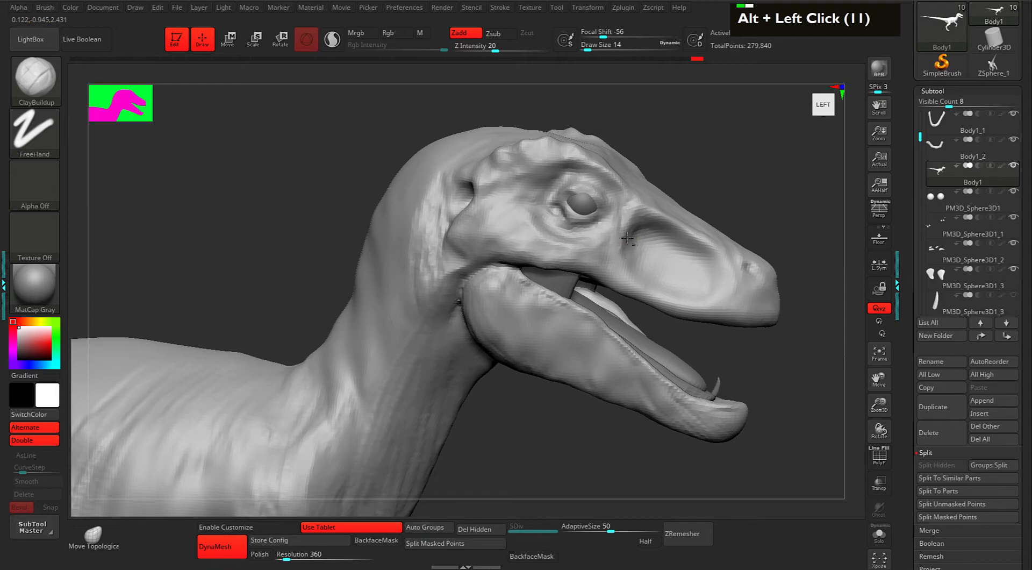
mouse_move(652, 218)
mouse_down()
mouse_move(704, 243)
mouse_move(724, 268)
mouse_up()
alt+click(708, 248)
mouse_move(777, 208)
mouse_down()
mouse_move(803, 219)
mouse_move(742, 210)
mouse_move(741, 187)
mouse_move(767, 247)
mouse_move(731, 218)
mouse_up()
double_click(512, 220)
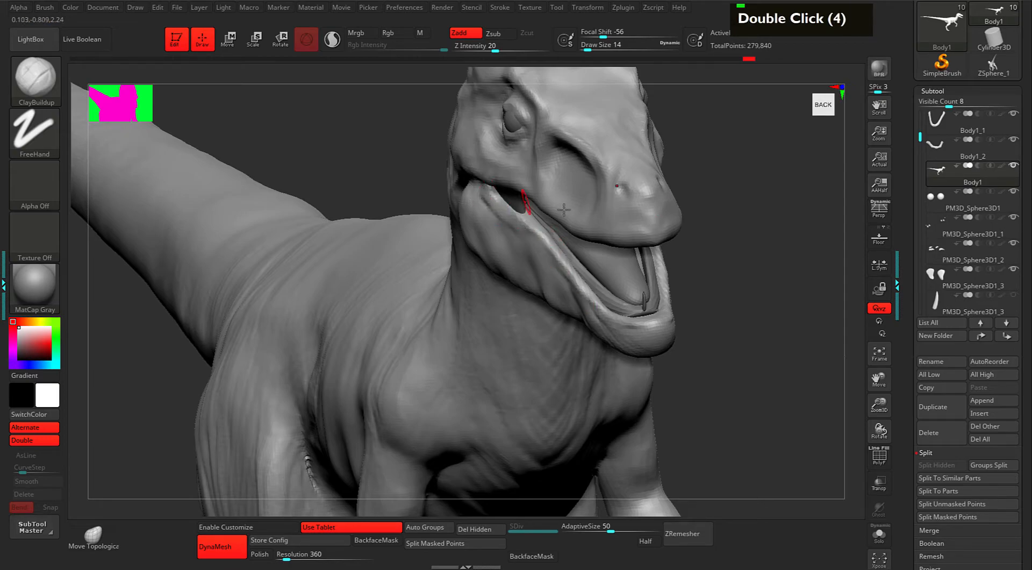
Switch to the Move brush and enlarge it to about 38 for broad reshaping.
key(1)
key(space)
drag(515, 219, 519, 220)
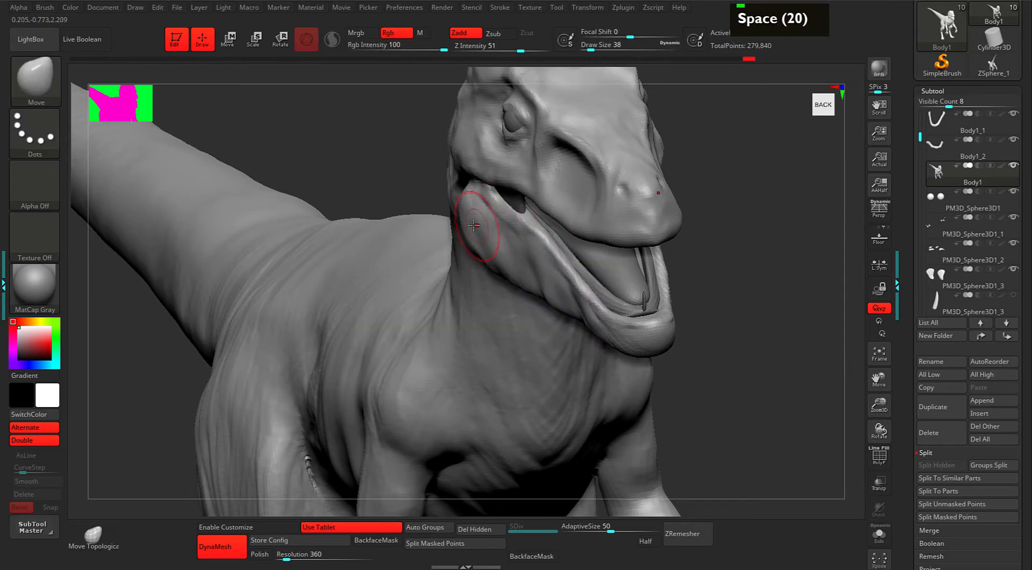
From below, push the lower jaw folds and corners to deepen the inner crease.
mouse_move(722, 179)
mouse_down()
mouse_move(673, 155)
mouse_move(732, 189)
mouse_up()
drag(698, 299, 524, 198)
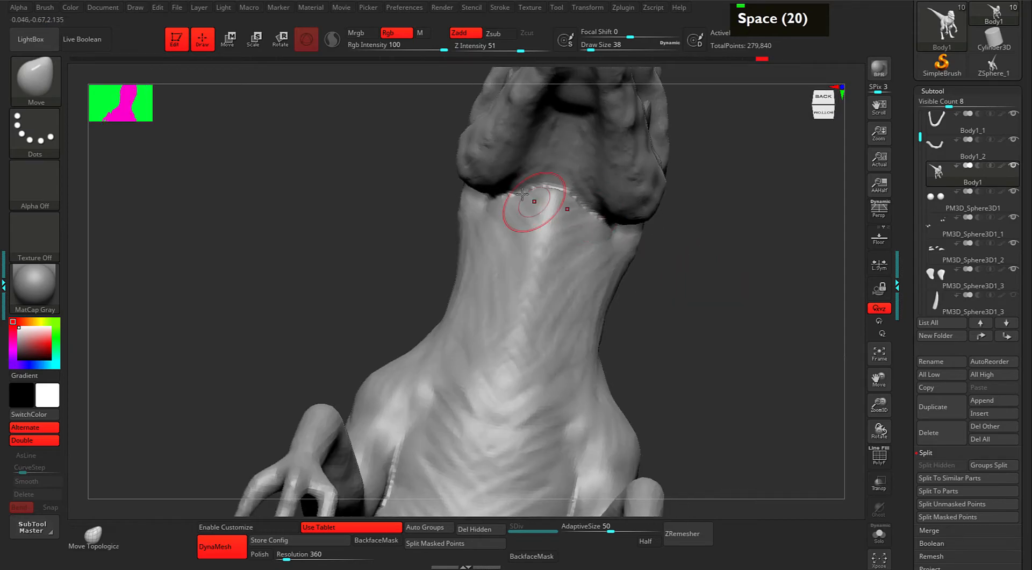
drag(520, 131, 515, 119)
mouse_move(719, 189)
alt+mouse_down()
mouse_move(742, 270)
mouse_move(774, 253)
alt+mouse_up()
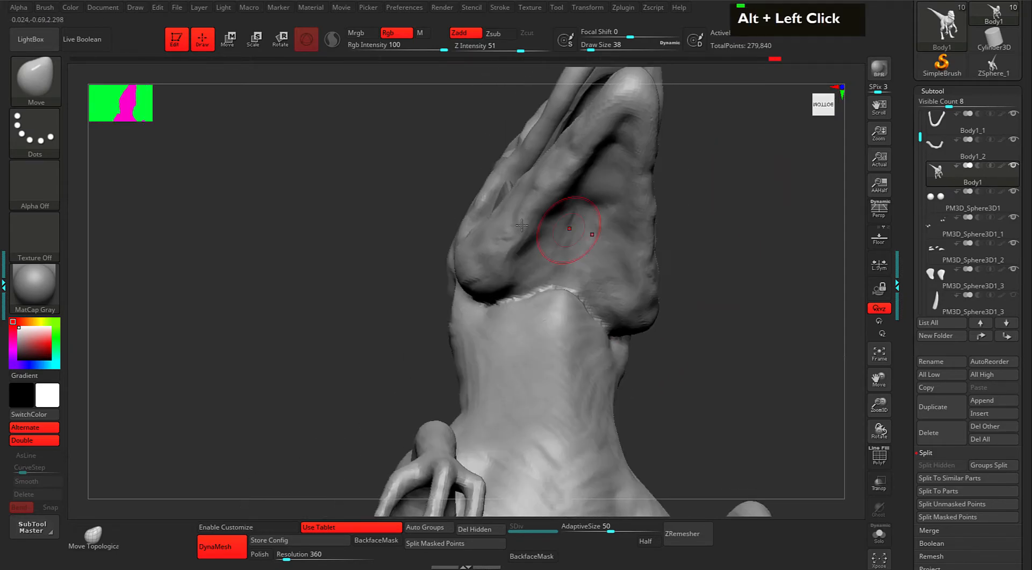
drag(522, 286, 503, 266)
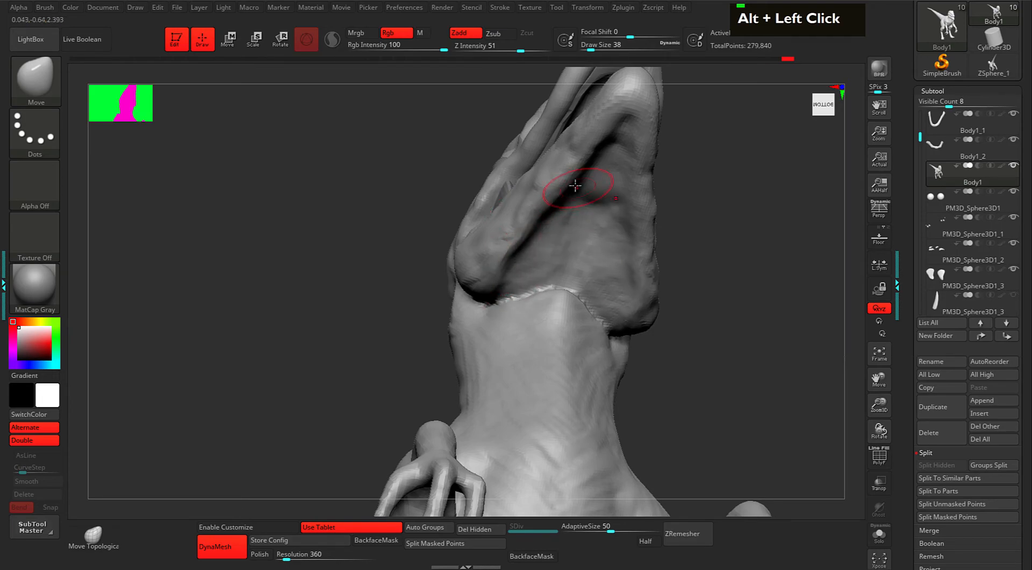
drag(761, 177, 698, 160)
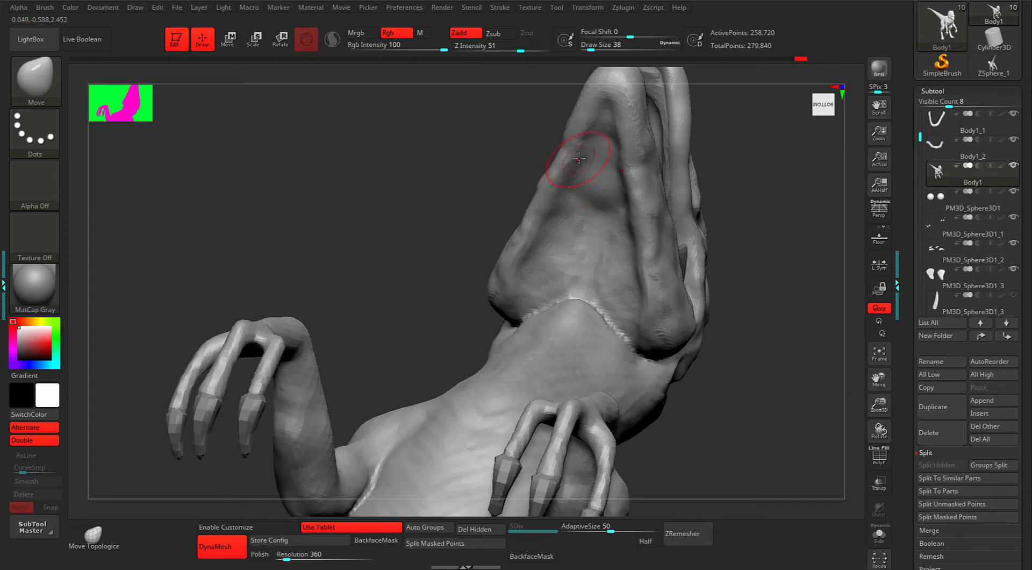
drag(527, 275, 530, 290)
drag(514, 291, 520, 298)
drag(441, 258, 589, 334)
mouse_move(709, 339)
mouse_down()
mouse_move(652, 301)
mouse_move(668, 289)
mouse_move(574, 272)
mouse_up()
mouse_move(570, 308)
mouse_down()
mouse_move(583, 312)
mouse_move(571, 303)
mouse_move(596, 279)
mouse_move(584, 252)
mouse_move(610, 257)
mouse_move(586, 247)
mouse_up()
Raise the Move brush size to 43 and smooth the lower jaw surface.
key(space)
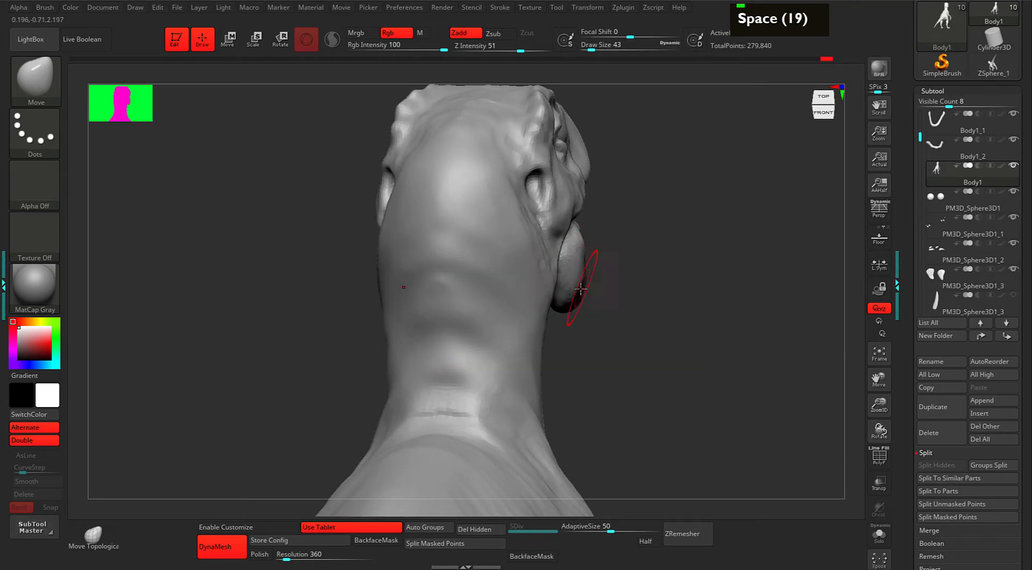
drag(640, 317, 529, 324)
drag(678, 330, 629, 301)
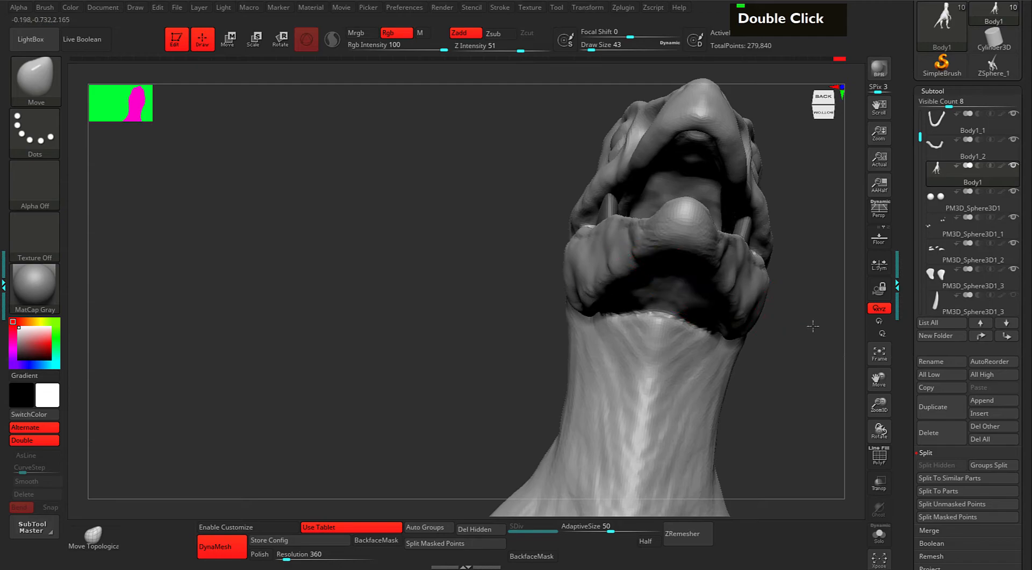
drag(808, 339, 729, 161)
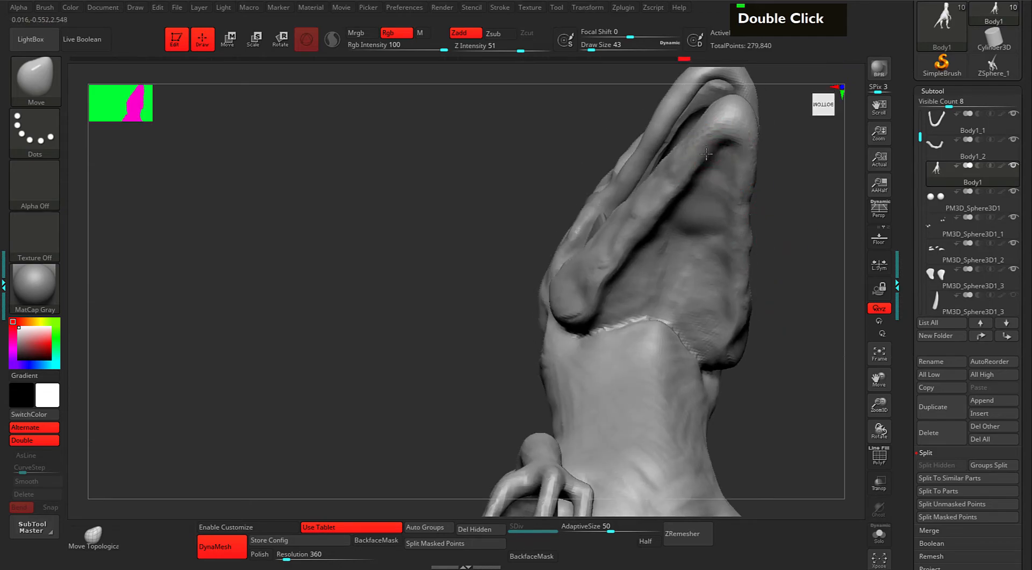
drag(791, 194, 841, 246)
alt+drag(715, 241, 724, 316)
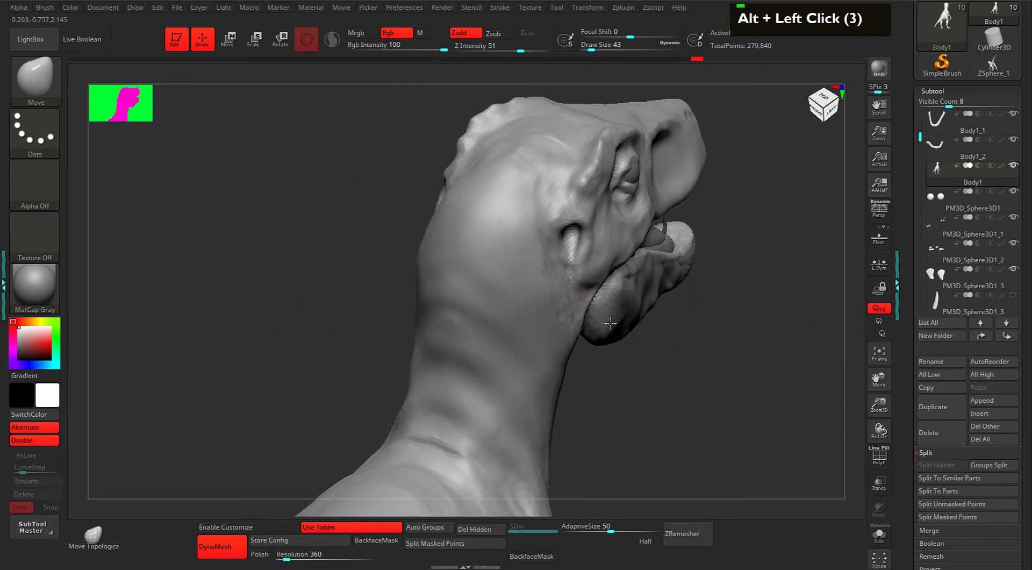
shift+drag(632, 321, 607, 319)
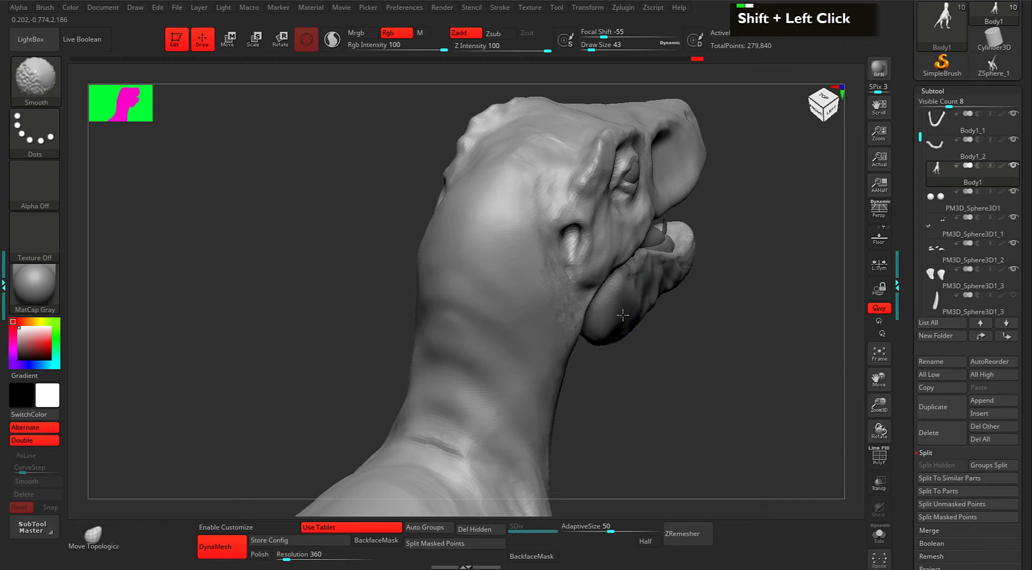
drag(691, 363, 646, 342)
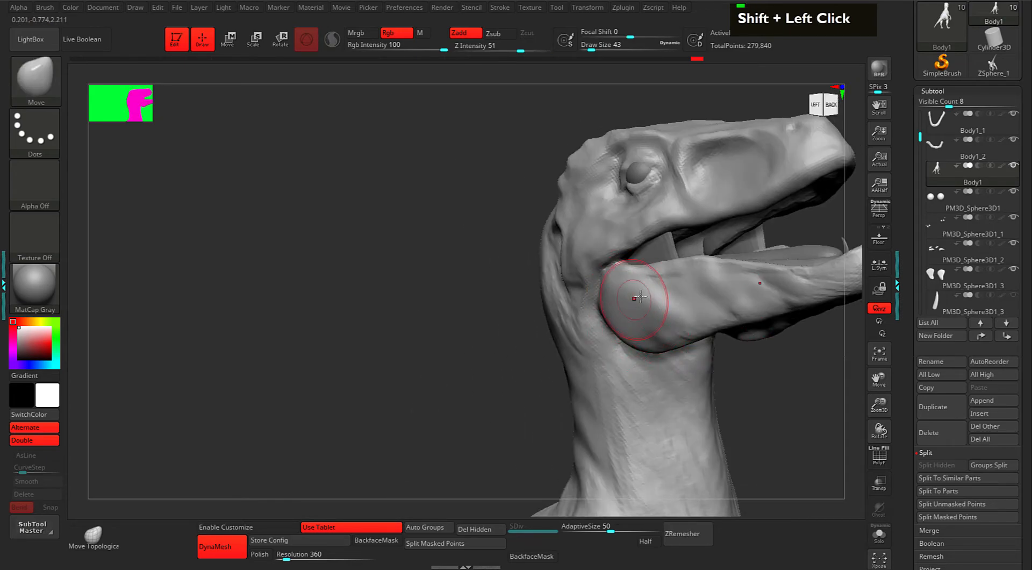
Switch to ClayBuildup at size 14, intensity 20 and add small clay strokes at the mouth.
key(space)
key(2)
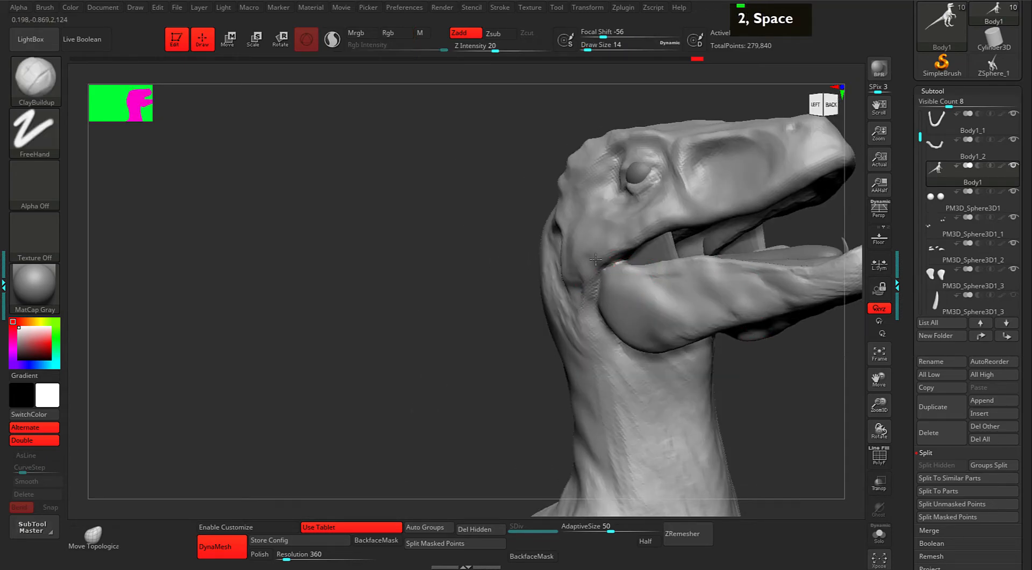
double_click(590, 266)
double_click(590, 264)
shift+click(583, 307)
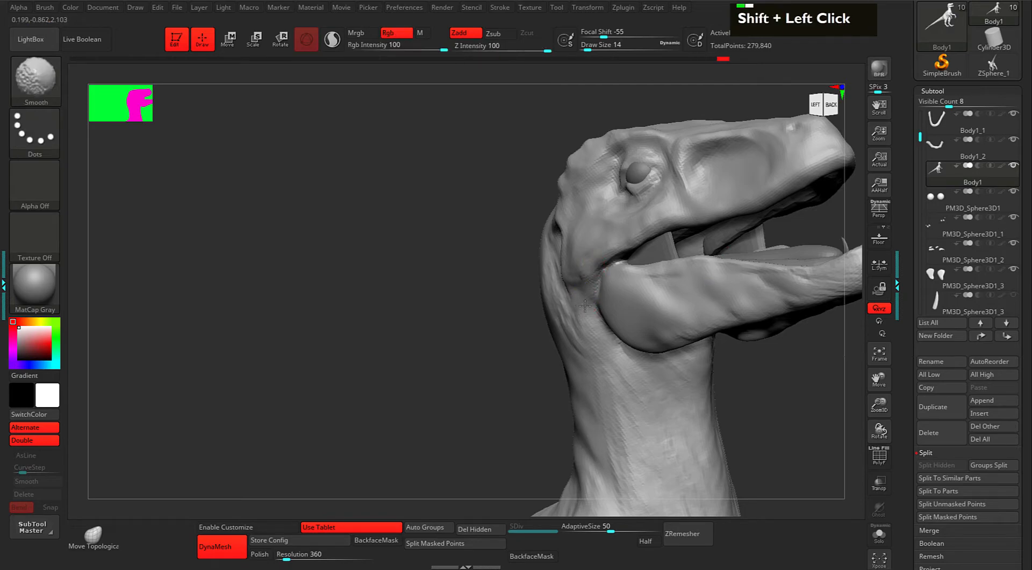
Carve into the jaw corner and build up clay along the lower jaw.
drag(467, 330, 511, 324)
alt+drag(597, 277, 605, 264)
alt+drag(606, 258, 601, 261)
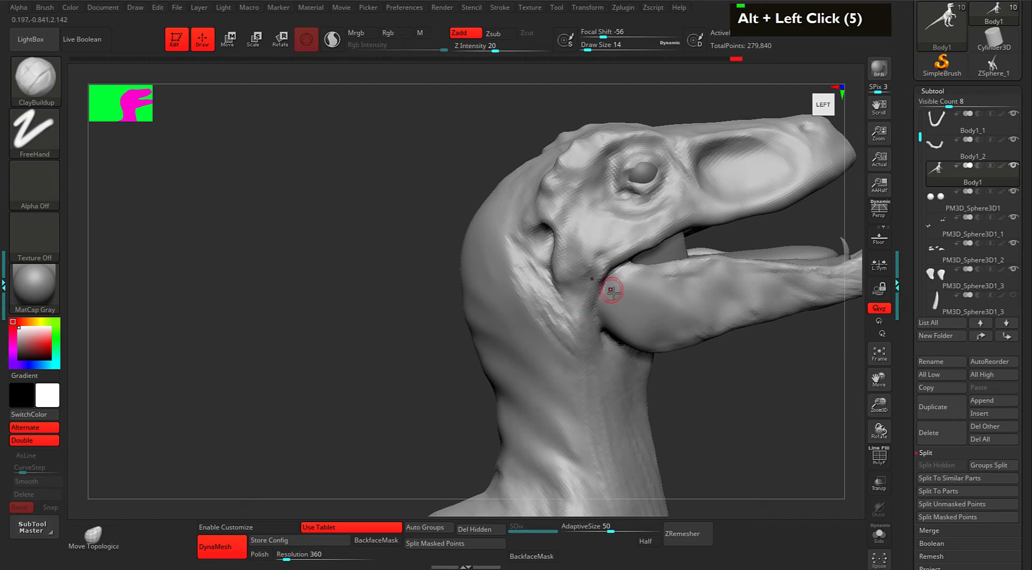
double_click(602, 324)
mouse_move(662, 315)
mouse_down()
mouse_move(683, 274)
mouse_move(703, 329)
mouse_up()
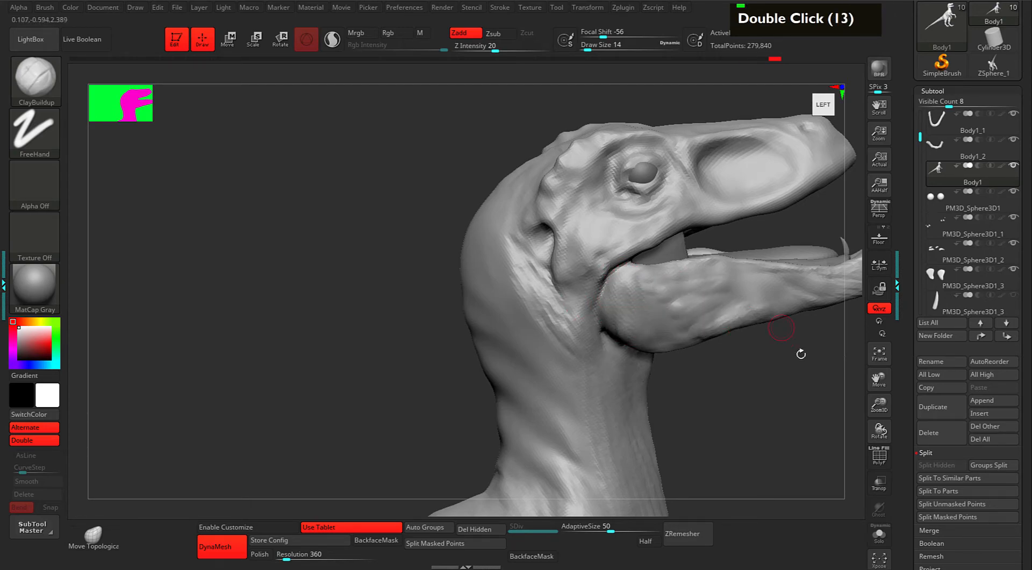
Carve and deepen the grooves and crease along the lower jaw, smoothing them in.
alt+drag(809, 352, 675, 347)
drag(748, 331, 642, 325)
alt+drag(641, 284, 563, 293)
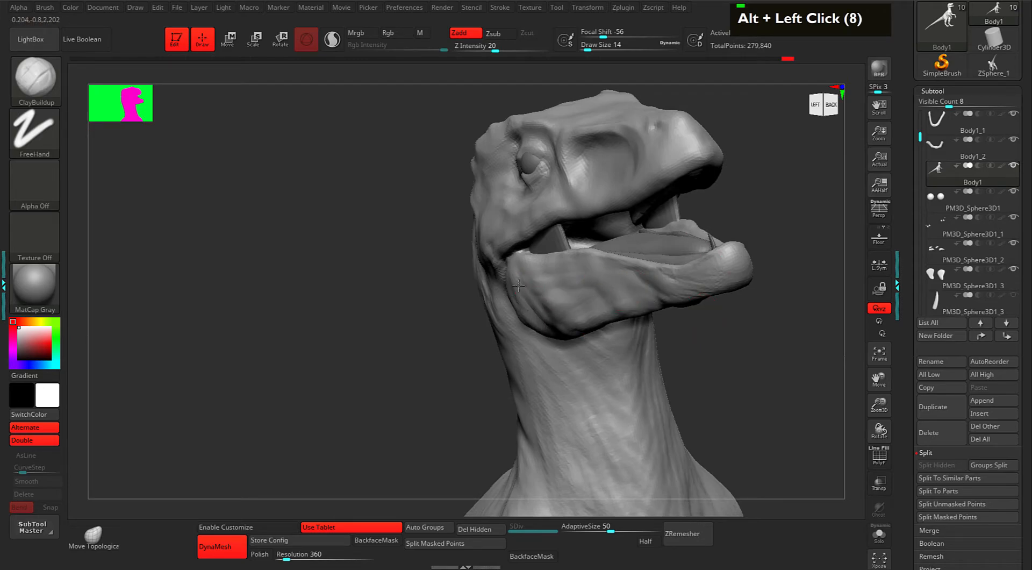
alt+drag(565, 321, 573, 326)
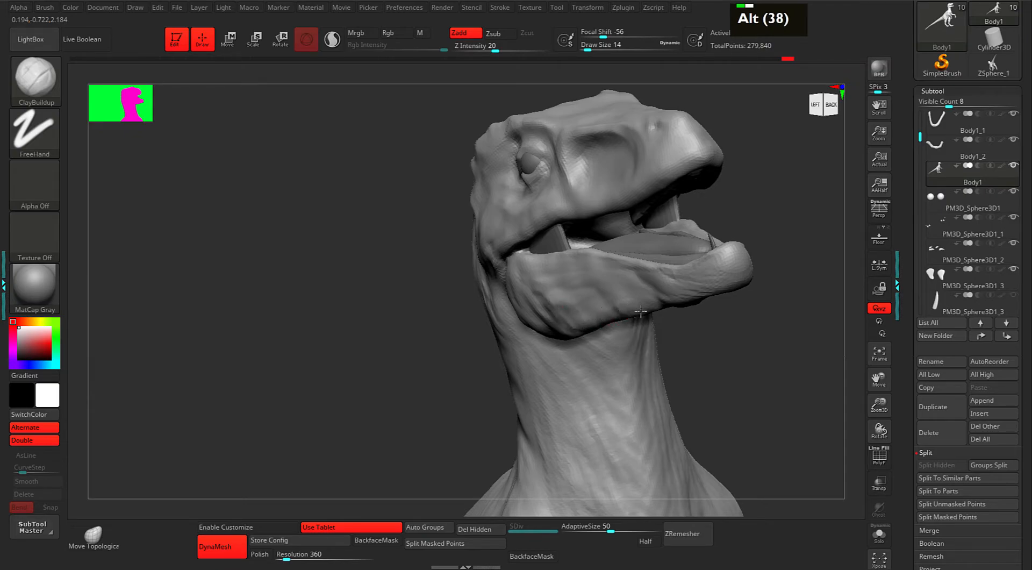
mouse_move(688, 296)
alt+mouse_down()
mouse_move(655, 283)
mouse_move(680, 280)
mouse_move(673, 297)
mouse_move(688, 317)
mouse_move(717, 317)
alt+mouse_up()
mouse_move(667, 291)
shift+mouse_down()
mouse_move(641, 277)
mouse_move(590, 289)
shift+mouse_up()
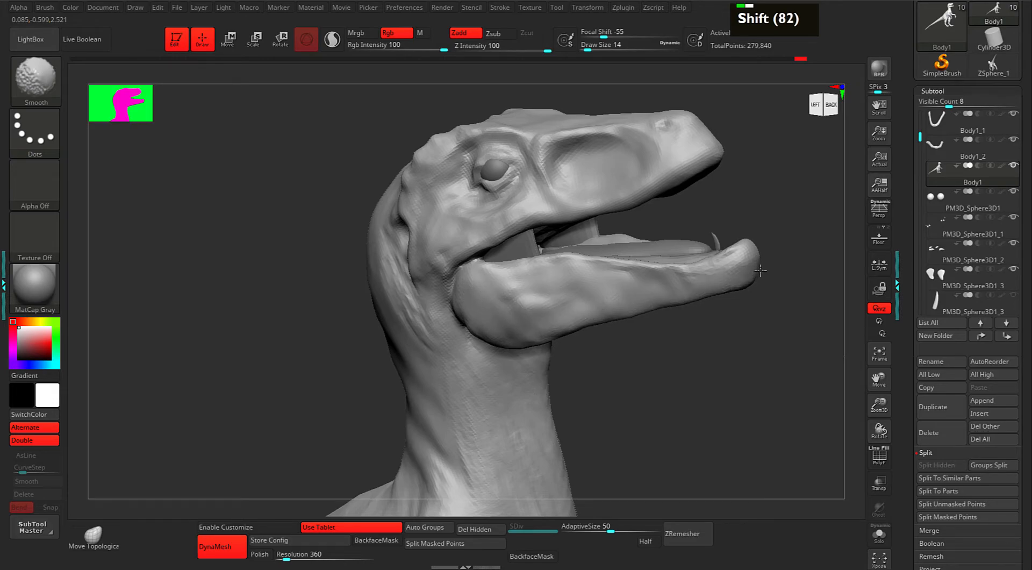
Enable Solo to show only the head mesh and carve inside the mouth.
drag(820, 242, 793, 265)
alt+drag(737, 237, 708, 251)
mouse_move(783, 209)
mouse_down()
mouse_move(781, 244)
mouse_move(778, 208)
mouse_up()
key(s)
mouse_move(719, 237)
alt+mouse_down()
mouse_move(697, 249)
mouse_move(699, 260)
alt+mouse_up()
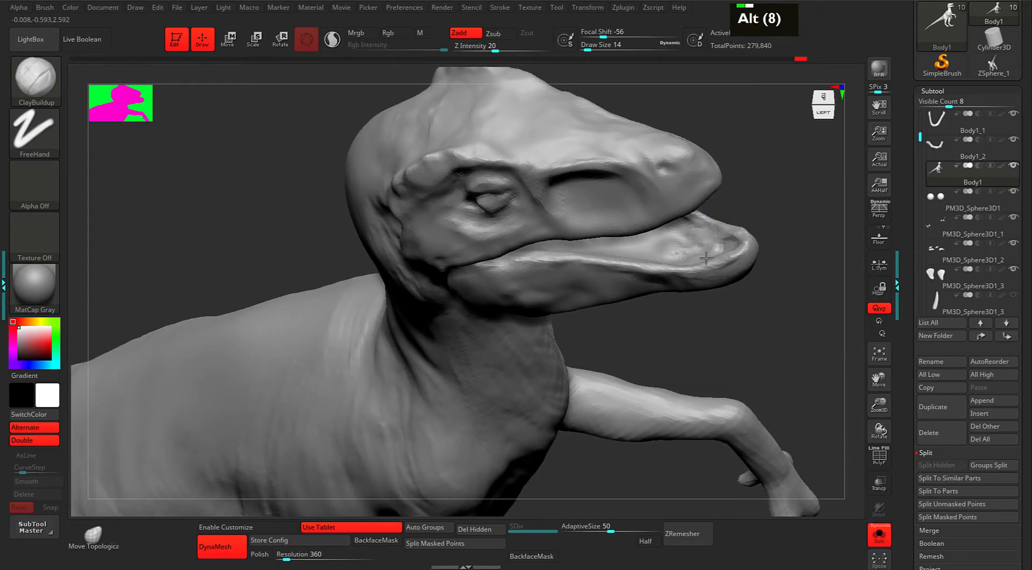
drag(781, 196, 718, 347)
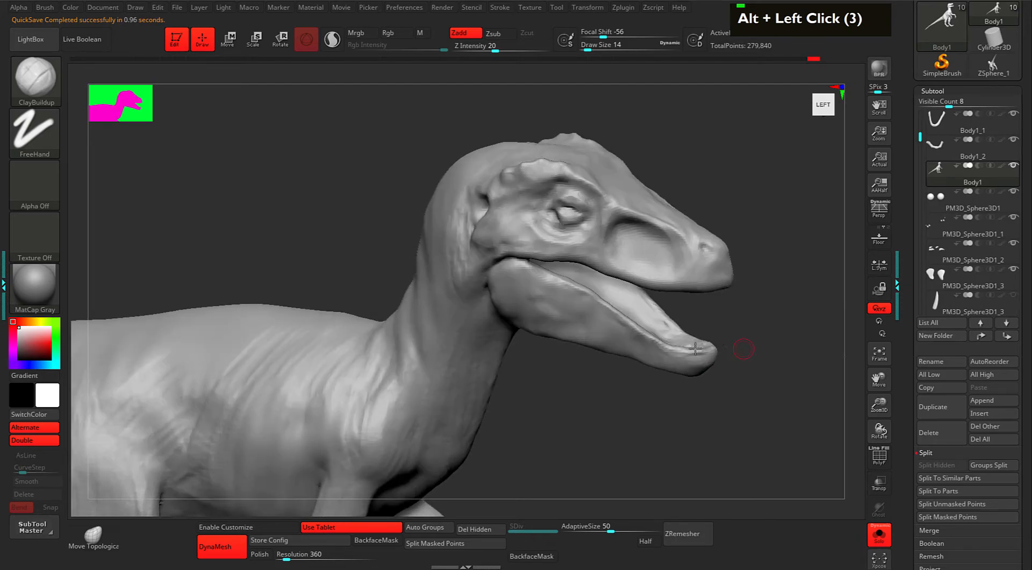
mouse_move(751, 312)
alt+mouse_down()
mouse_move(763, 316)
mouse_move(768, 305)
alt+mouse_up()
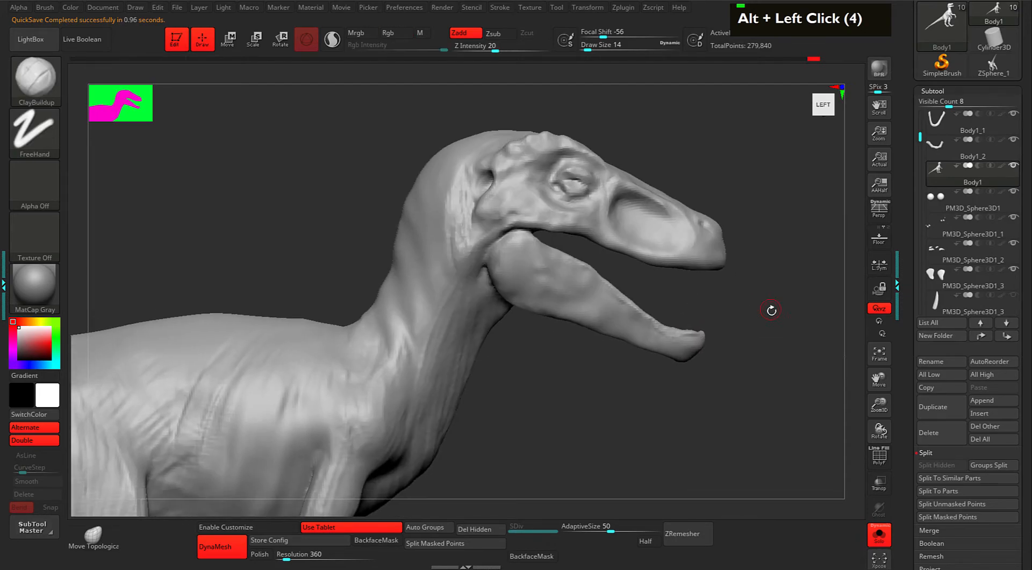
Isolate the lower jaw with a freehand lasso selection.
key(ctrl+shift)
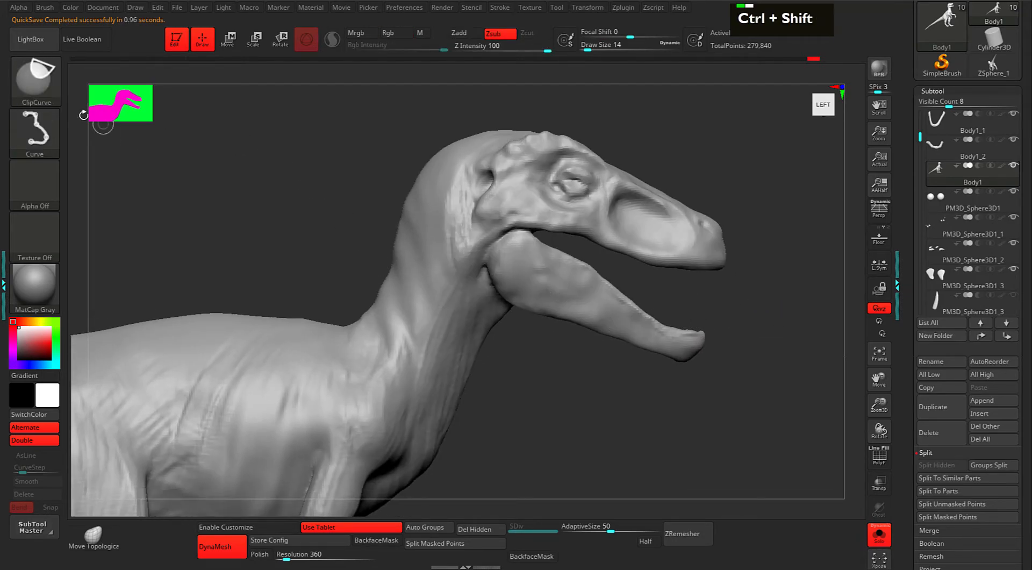
ctrl+shift+click(50, 86)
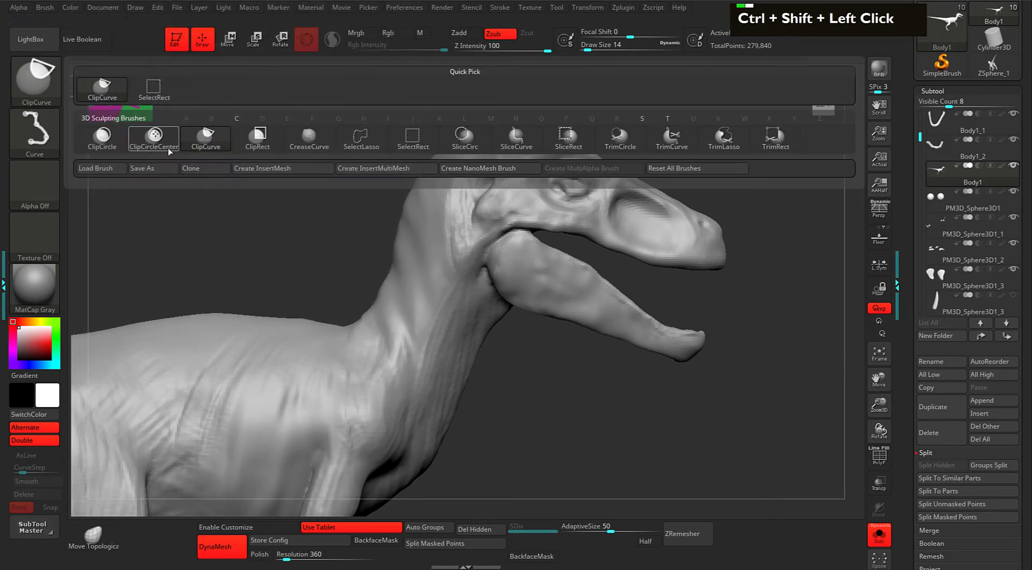
ctrl+shift+click(366, 146)
alt+drag(626, 371, 571, 367)
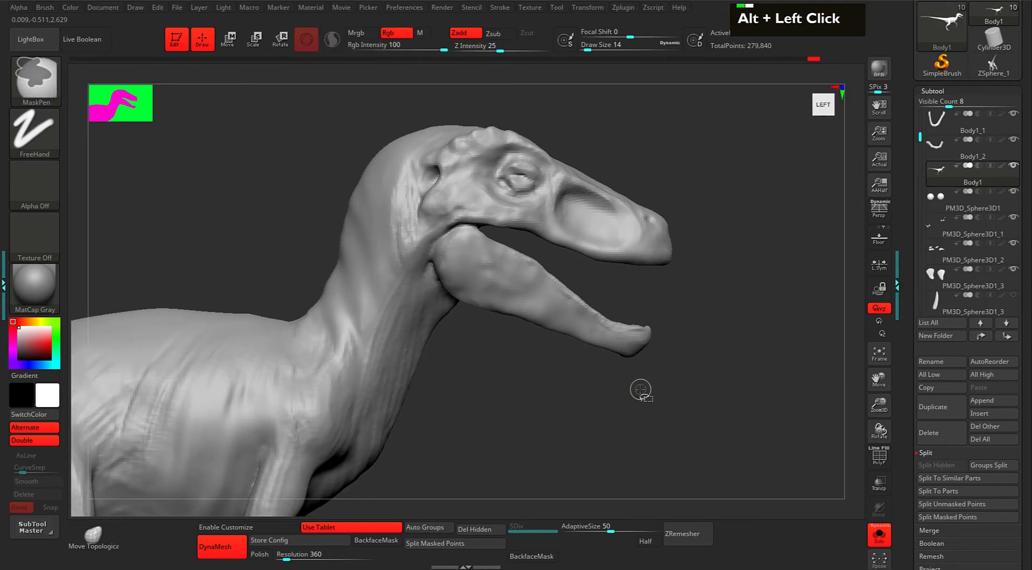
mouse_move(641, 396)
ctrl+shift+mouse_down()
mouse_move(458, 337)
mouse_move(428, 263)
mouse_move(461, 222)
mouse_move(510, 229)
mouse_move(624, 276)
mouse_move(702, 377)
mouse_move(665, 389)
ctrl+shift+mouse_up()
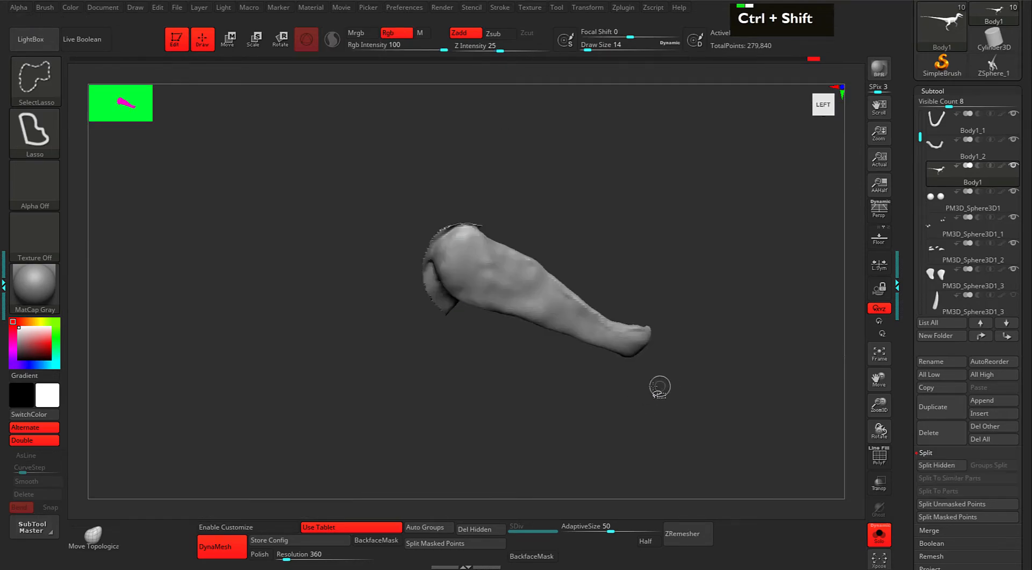
Carve the surface near the tip of the isolated jaw.
alt+drag(633, 242, 583, 255)
drag(678, 238, 637, 285)
alt+drag(657, 288, 559, 301)
alt+click(535, 316)
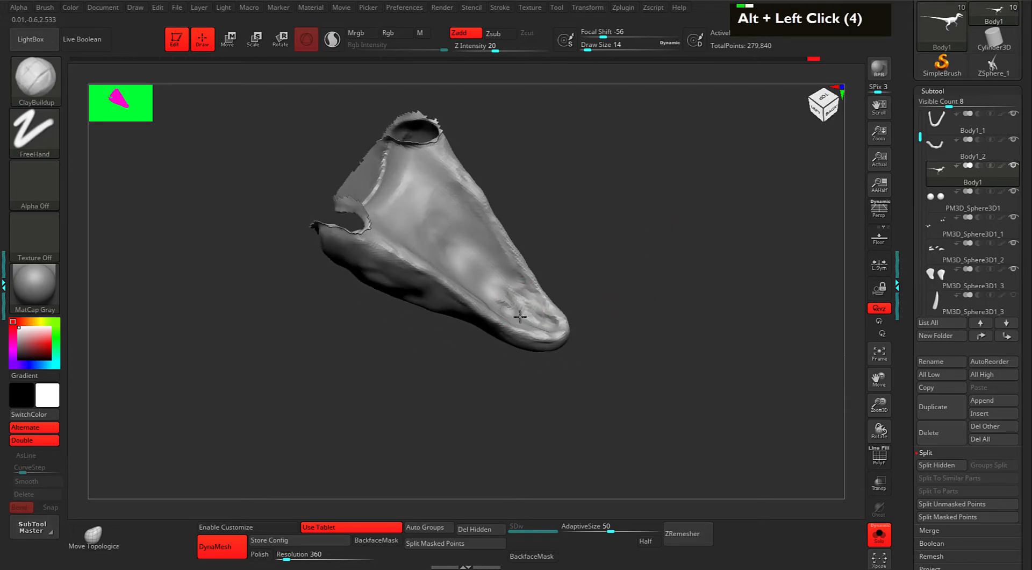
drag(575, 231, 564, 270)
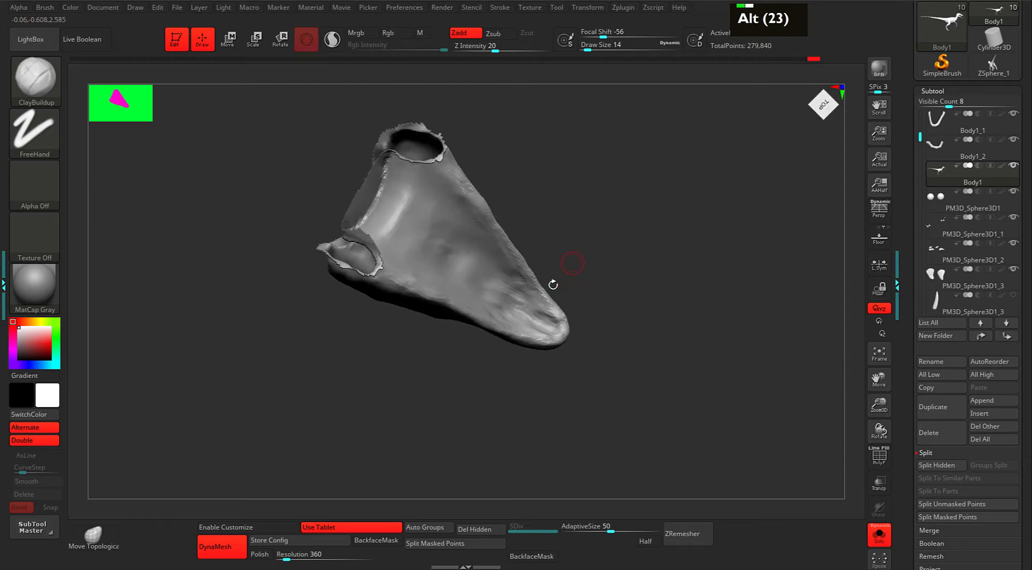
alt+double_click(550, 310)
mouse_move(541, 305)
alt+mouse_down()
mouse_move(525, 286)
mouse_move(511, 301)
alt+mouse_up()
mouse_move(571, 222)
mouse_down()
mouse_move(586, 220)
mouse_move(577, 265)
mouse_up()
Build up clay inside the jaw and along its rim, then smooth the surface.
drag(567, 187, 574, 188)
drag(450, 192, 511, 249)
double_click(512, 249)
double_click(519, 266)
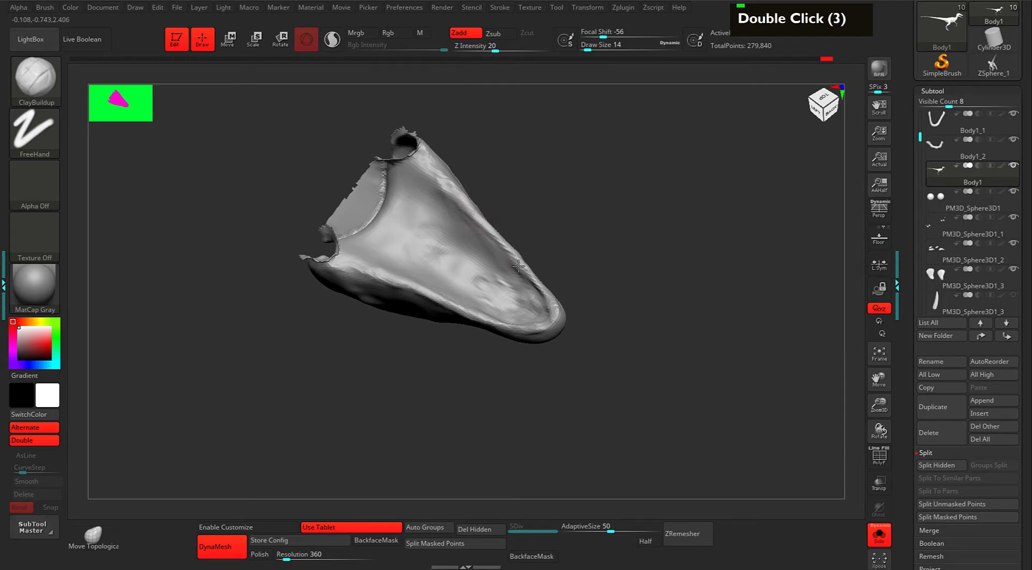
double_click(549, 308)
double_click(540, 319)
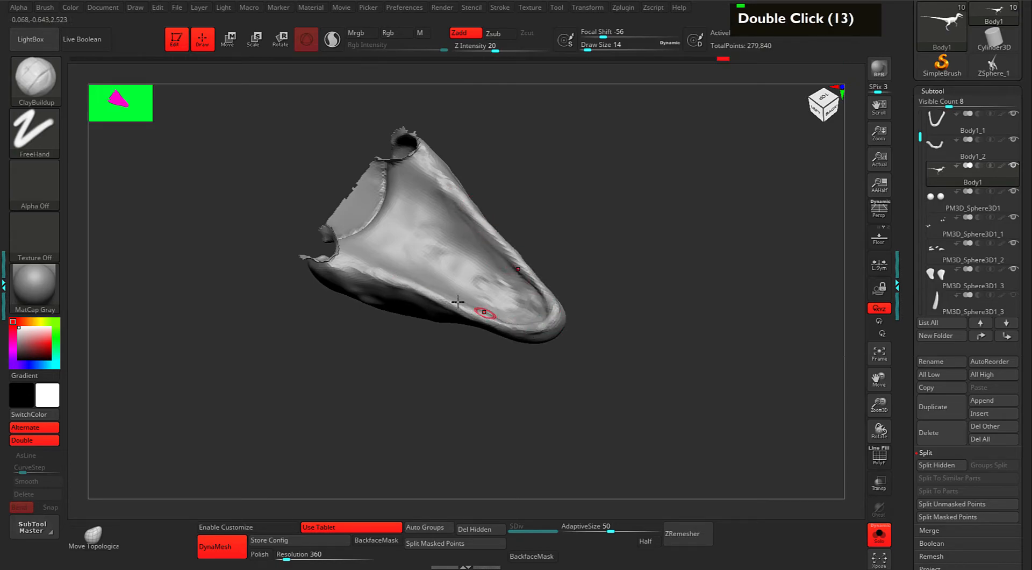
alt+drag(596, 236, 546, 245)
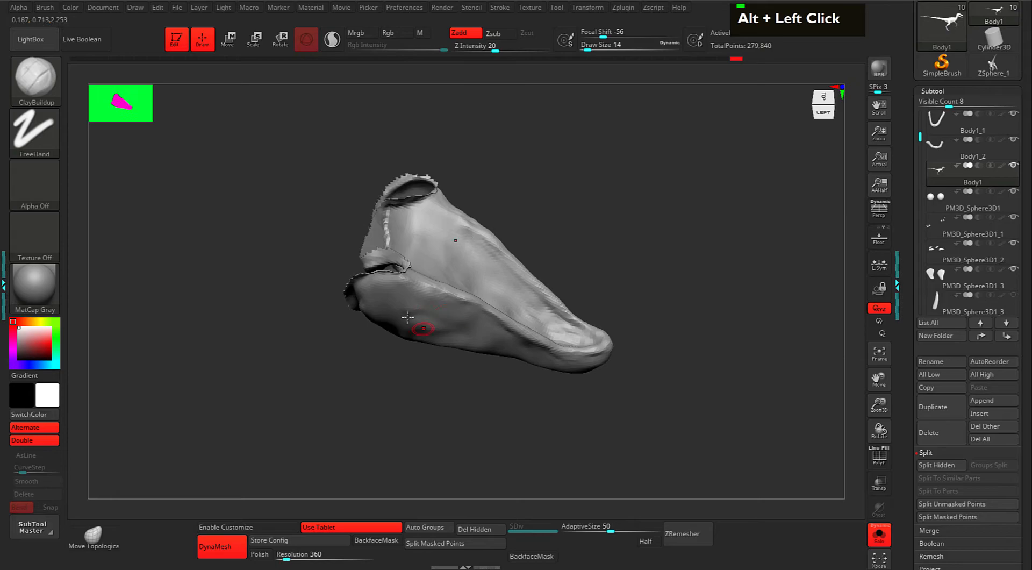
shift+drag(412, 321, 421, 312)
key(shift)
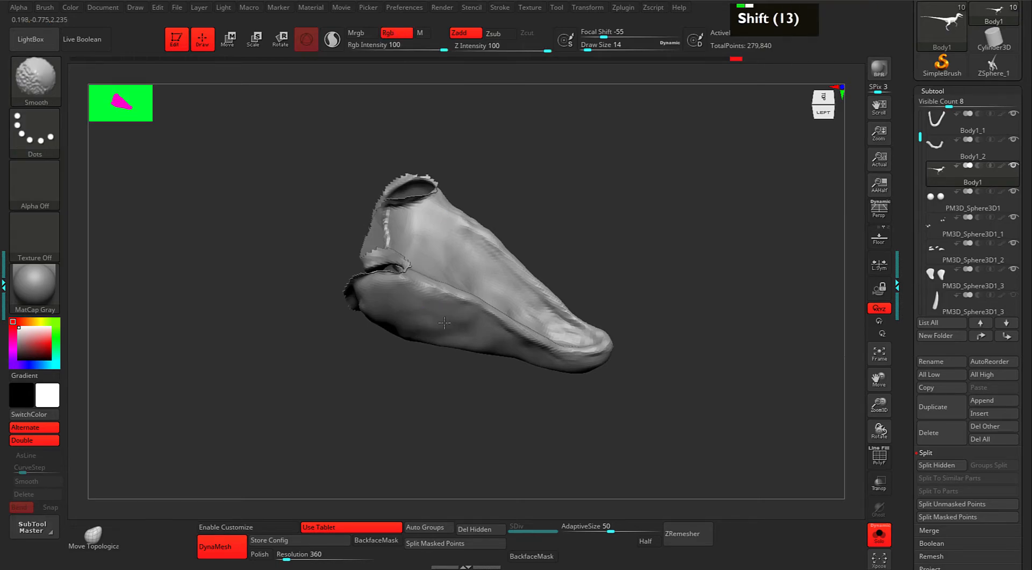
drag(601, 223, 572, 233)
Shrink the brush to 33 and deepen the hollow in the middle of the jaw.
key(space)
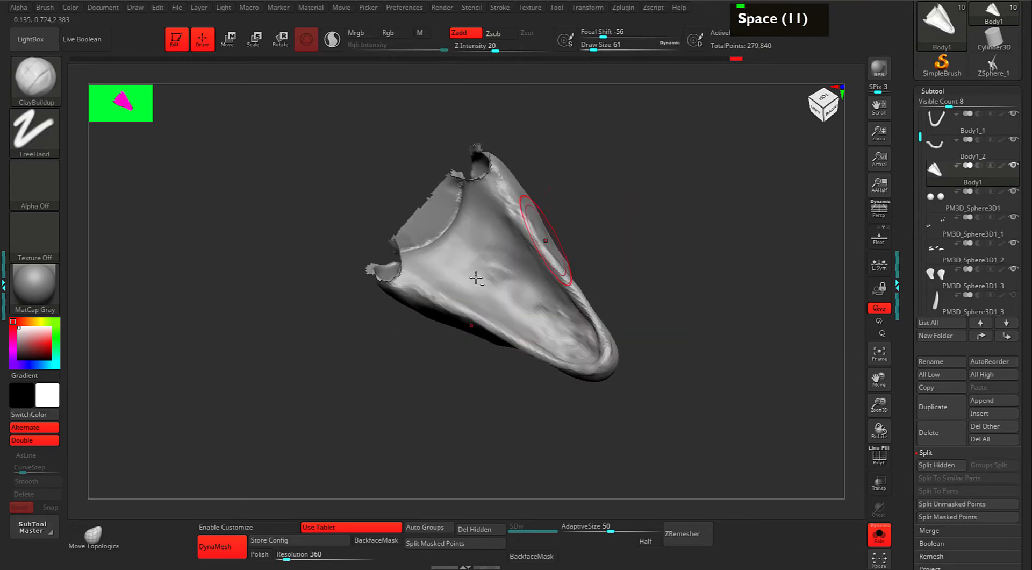
key(space)
drag(497, 275, 462, 259)
alt+drag(484, 279, 442, 269)
mouse_move(475, 233)
alt+mouse_down()
mouse_move(487, 238)
mouse_move(467, 242)
alt+mouse_up()
mouse_move(469, 231)
alt+mouse_down()
mouse_move(527, 287)
mouse_move(458, 269)
alt+mouse_up()
mouse_move(465, 232)
alt+mouse_down()
mouse_move(444, 255)
mouse_move(452, 242)
mouse_move(502, 288)
mouse_move(490, 272)
mouse_move(548, 339)
mouse_move(555, 327)
mouse_move(559, 346)
mouse_move(541, 295)
mouse_move(566, 269)
mouse_move(652, 232)
mouse_move(617, 246)
alt+mouse_up()
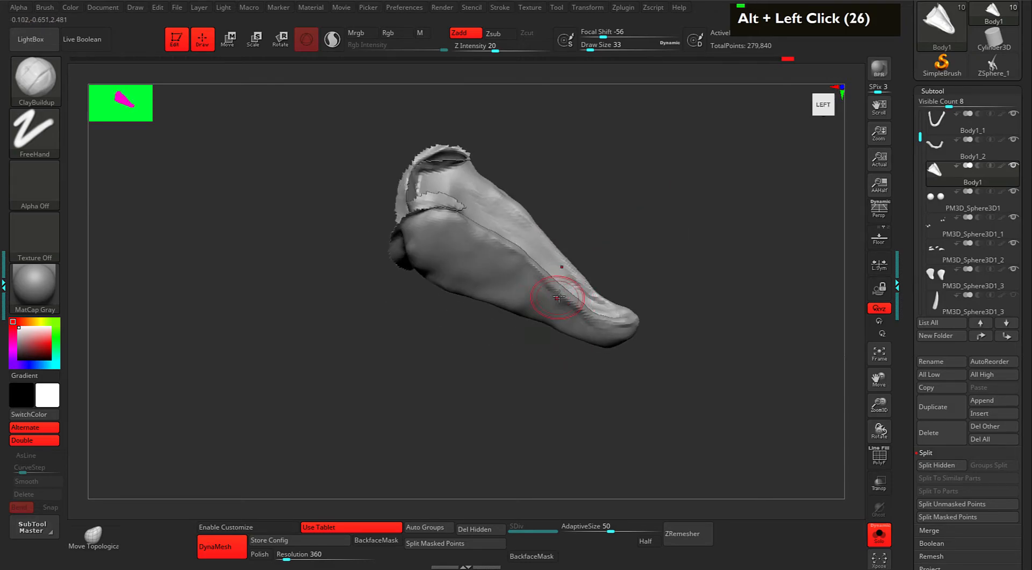
Reduce the brush to 21 and build up the ridge along the jaw edge.
key(space)
right_drag(557, 286, 484, 236)
mouse_move(476, 235)
mouse_down()
mouse_move(414, 202)
mouse_move(500, 250)
mouse_up()
mouse_move(501, 249)
mouse_down()
mouse_move(529, 273)
mouse_move(487, 232)
mouse_up()
mouse_move(508, 252)
mouse_down()
mouse_move(543, 277)
mouse_move(465, 236)
mouse_up()
drag(476, 234, 500, 251)
drag(625, 193, 600, 217)
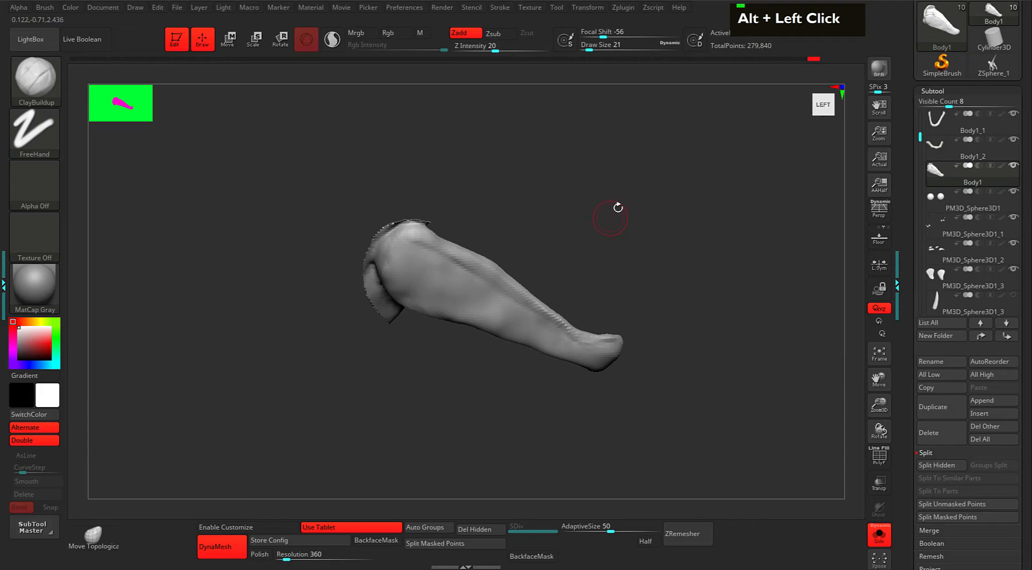
key(ctrl+shift)
Reveal the whole raptor again and undo an accidental change.
ctrl+shift+click(707, 251)
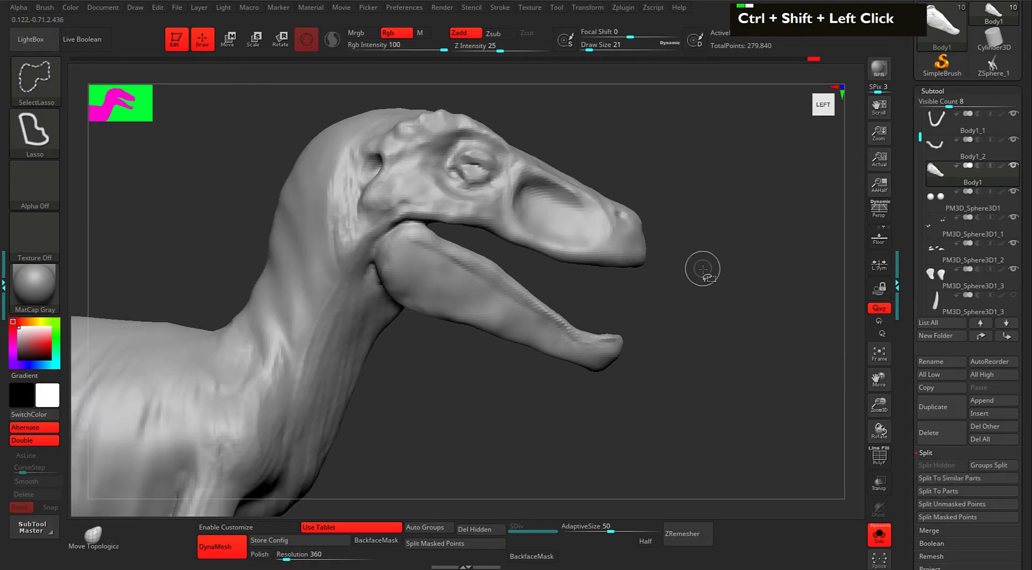
mouse_move(693, 298)
alt+mouse_down()
mouse_move(714, 296)
mouse_move(635, 337)
alt+mouse_up()
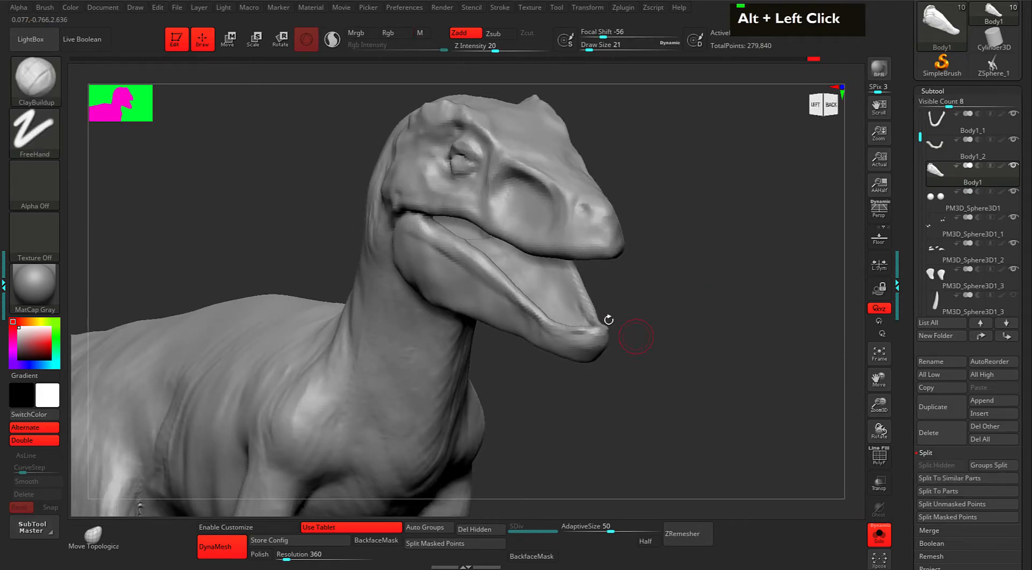
double_click(547, 322)
drag(634, 301, 697, 291)
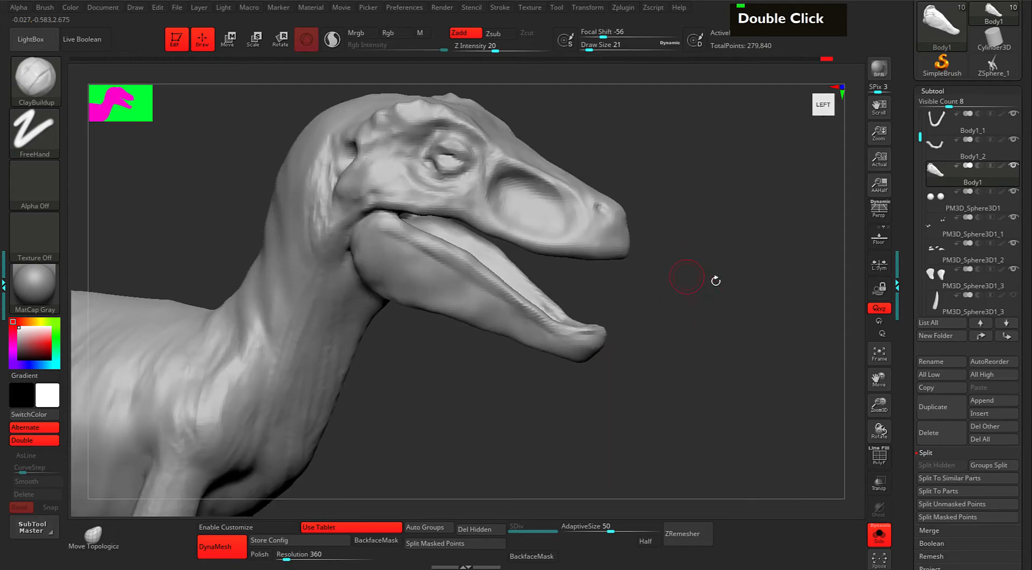
key(ctrl+z)
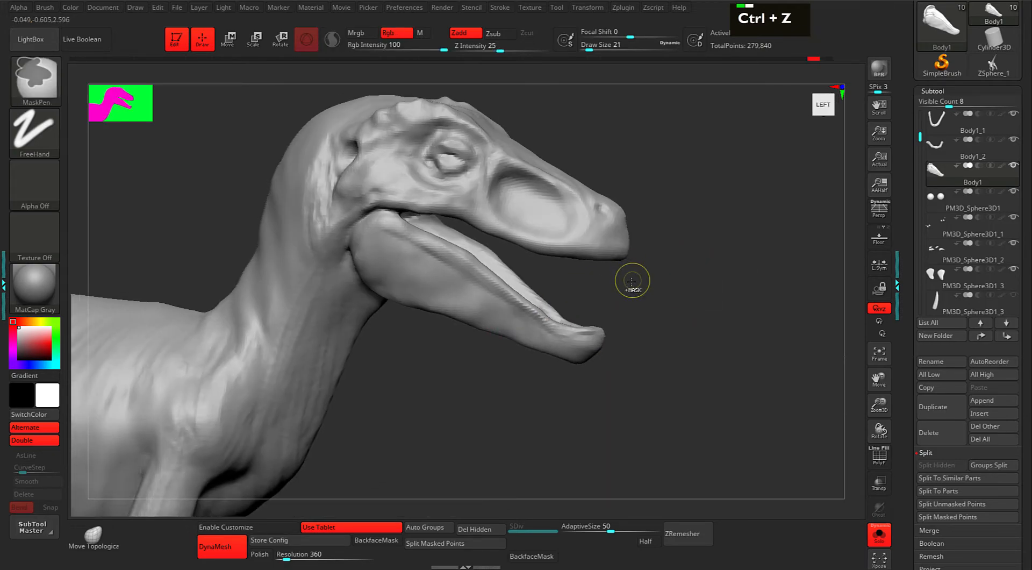
mouse_move(647, 288)
mouse_down()
mouse_move(586, 301)
mouse_move(677, 301)
mouse_up()
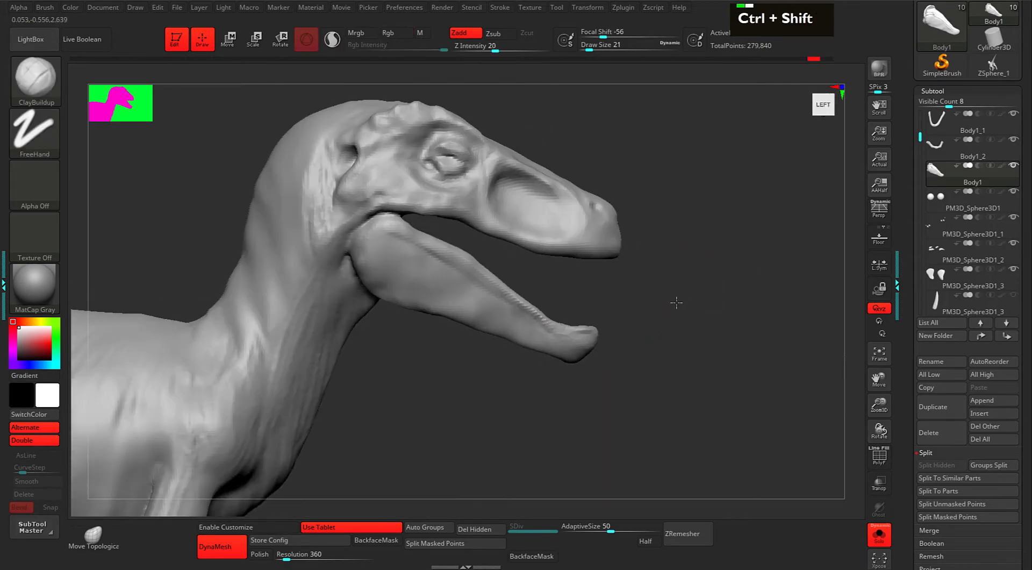
Lasso-isolate the lower jaw, invert visibility to hide it, then undo.
mouse_move(588, 384)
ctrl+shift+mouse_down()
mouse_move(346, 305)
mouse_move(377, 226)
mouse_move(549, 270)
mouse_move(625, 333)
ctrl+shift+mouse_up()
drag(686, 310, 657, 329)
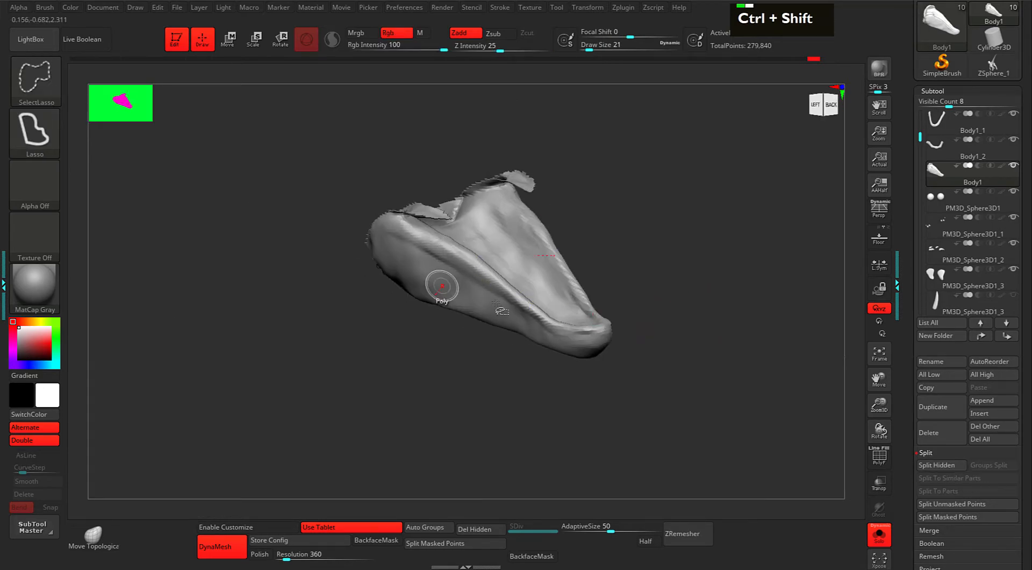
ctrl+shift+click(490, 298)
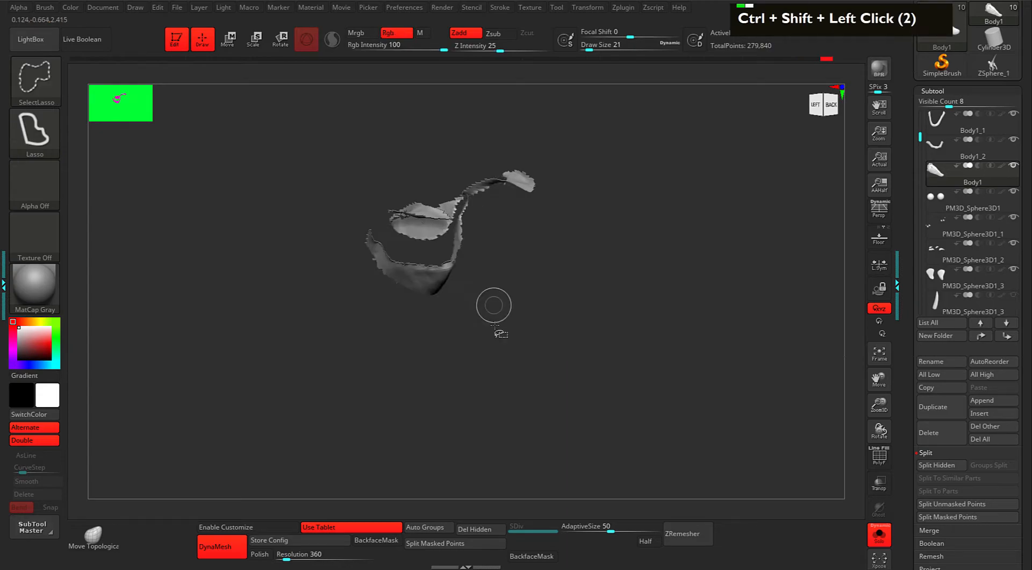
drag(505, 332, 583, 272)
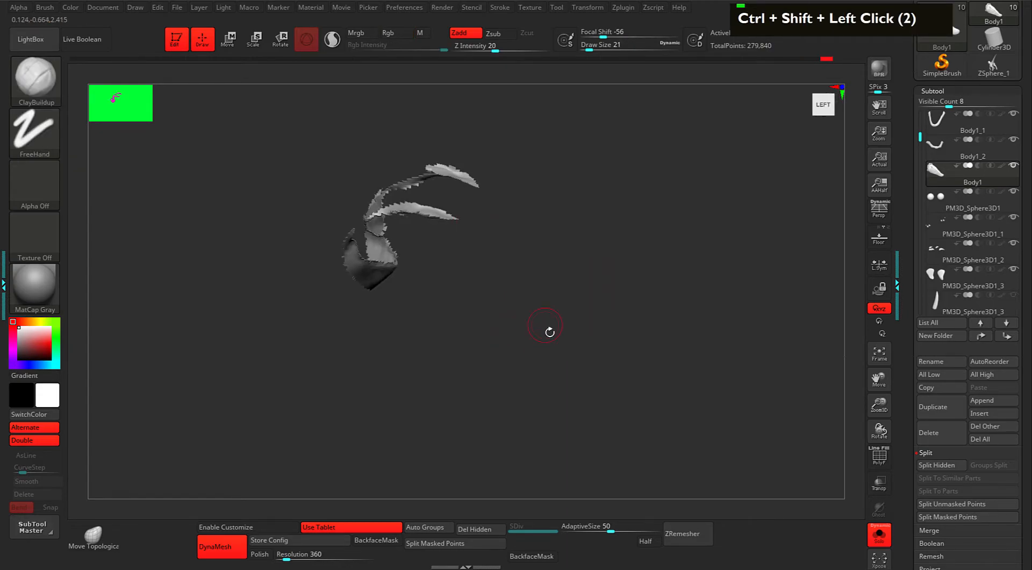
key(ctrl+z)
Turn on PolyFrame, hide polygroup pieces including the green one, then show everything.
key(shift+f)
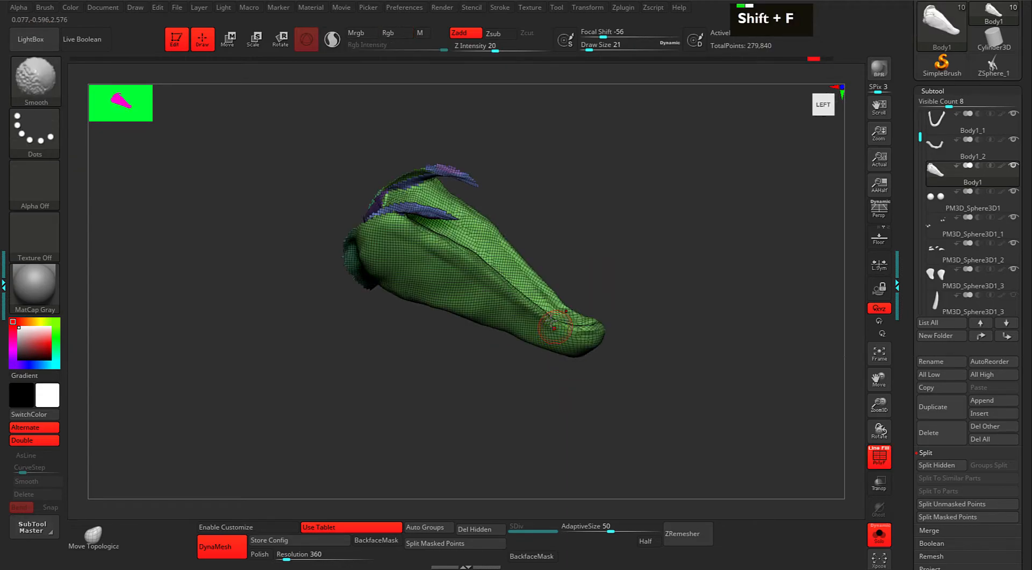
mouse_move(648, 229)
mouse_down()
mouse_move(657, 237)
mouse_move(640, 267)
mouse_up()
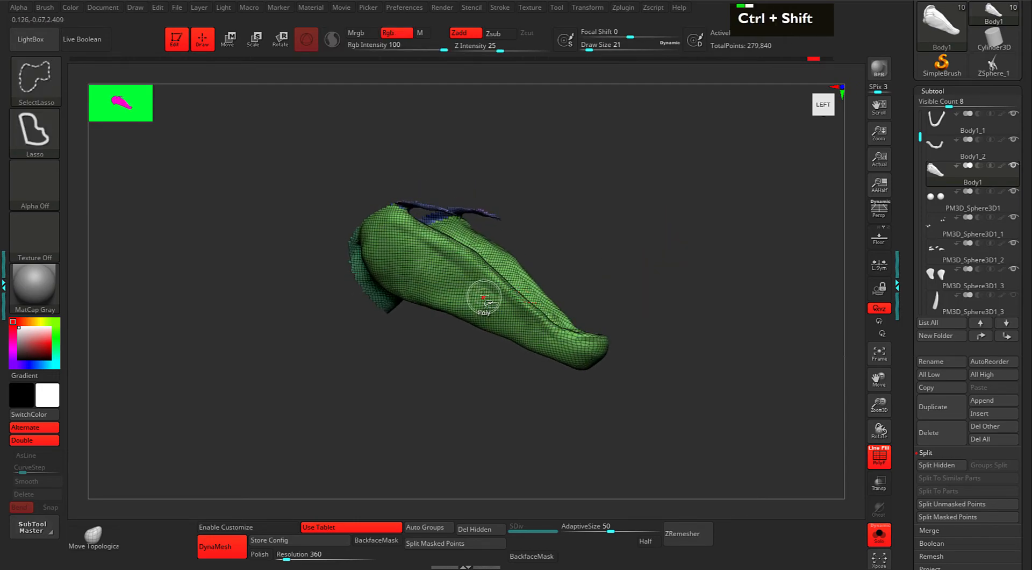
ctrl+shift+click(495, 322)
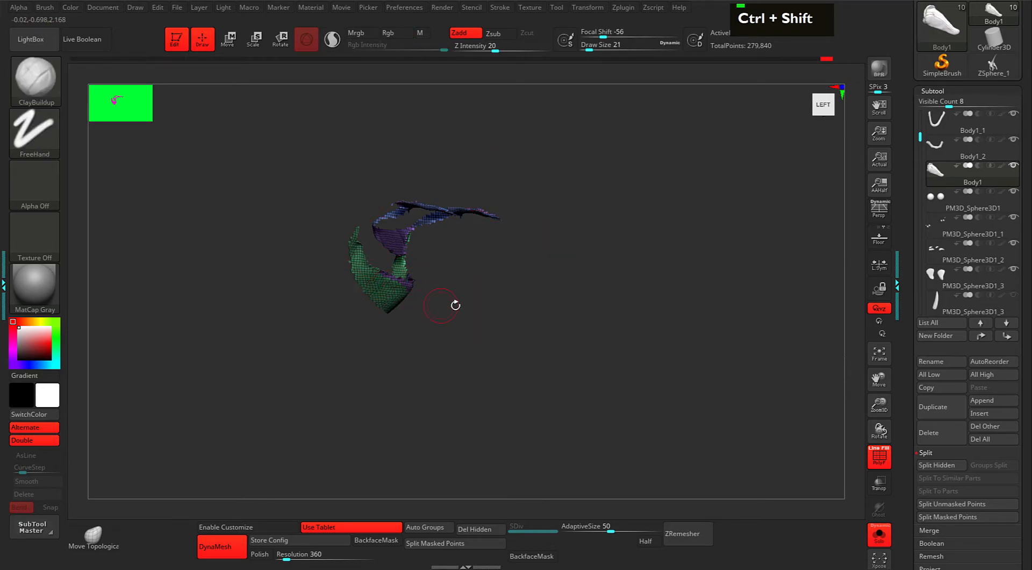
ctrl+shift+click(371, 294)
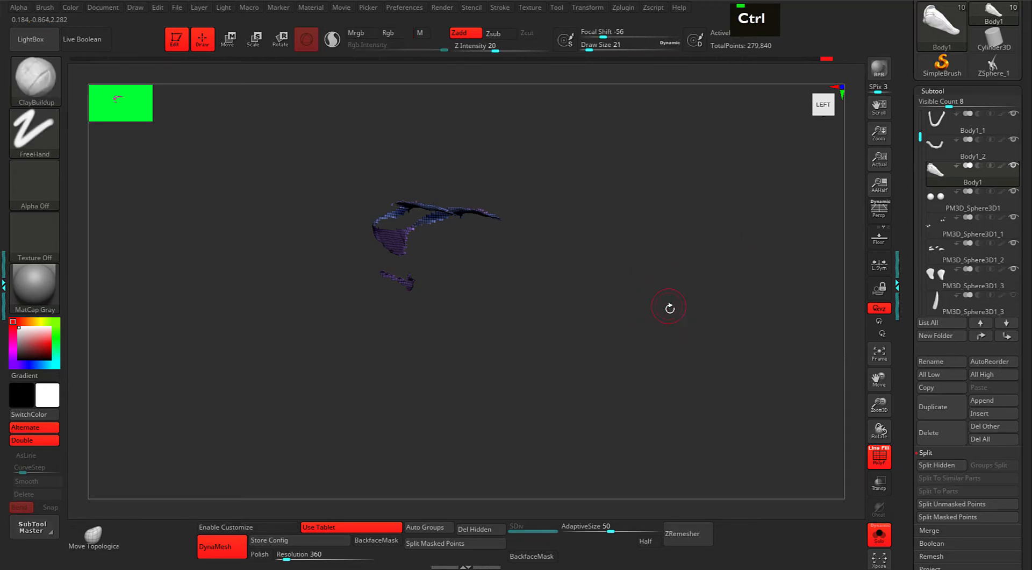
mouse_move(674, 221)
alt+mouse_down()
mouse_move(684, 261)
mouse_move(728, 291)
alt+mouse_up()
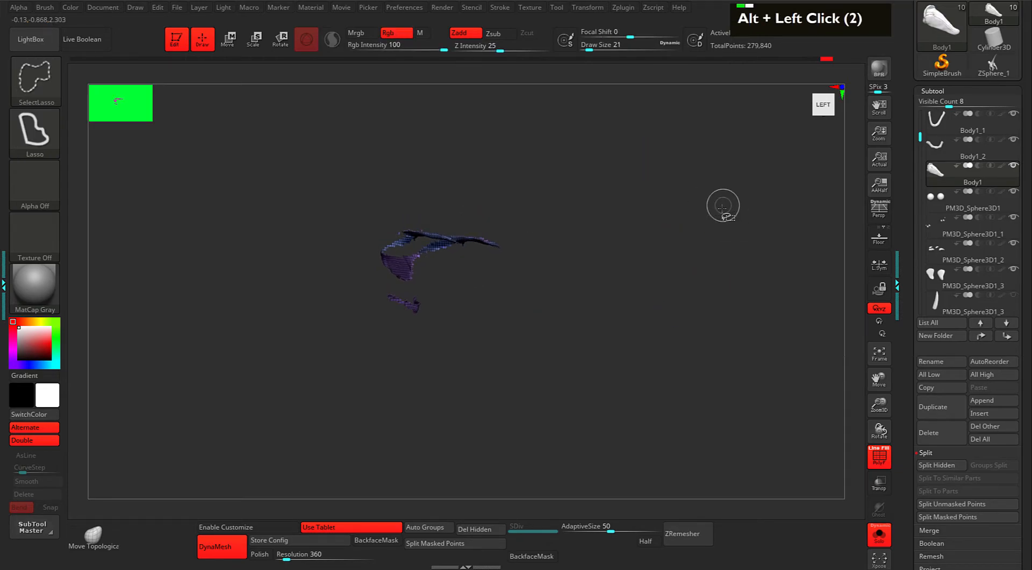
ctrl+shift+click(726, 205)
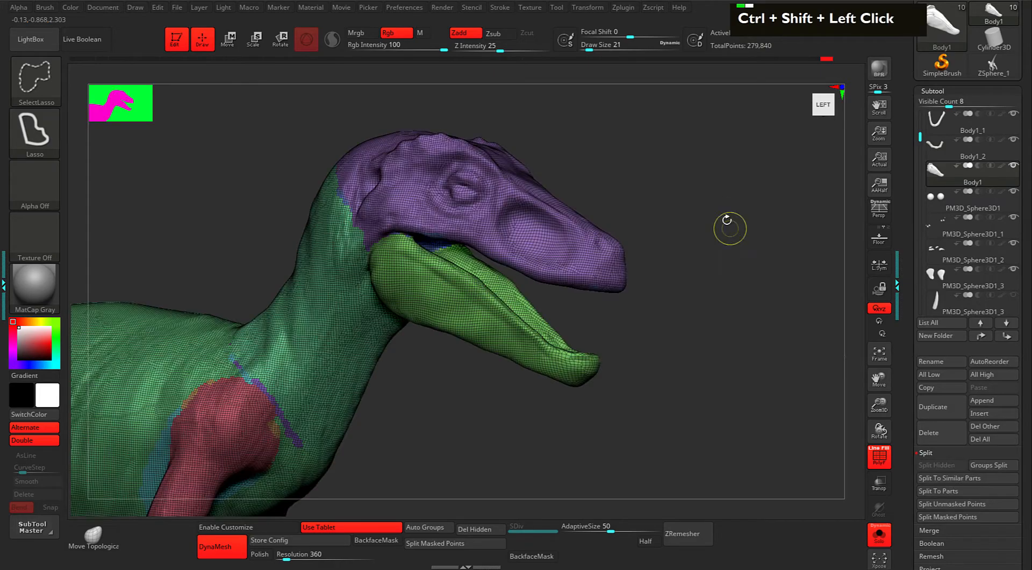
Turn off PolyFrame and carve the lip line along the jaw hinge and lower jaw.
key(shift)
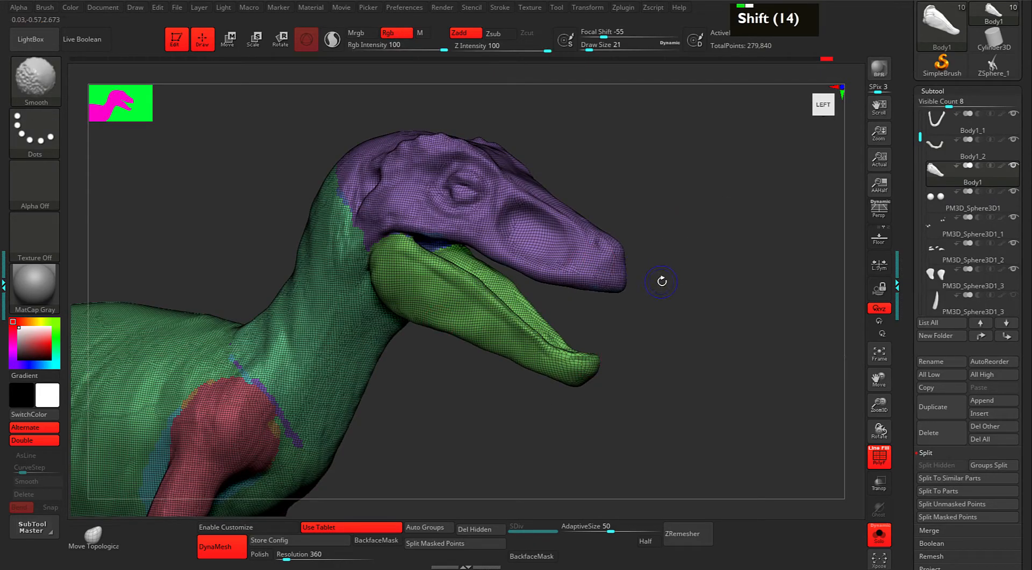
key(shift+f)
mouse_move(689, 290)
mouse_down()
mouse_move(709, 301)
mouse_move(654, 292)
mouse_up()
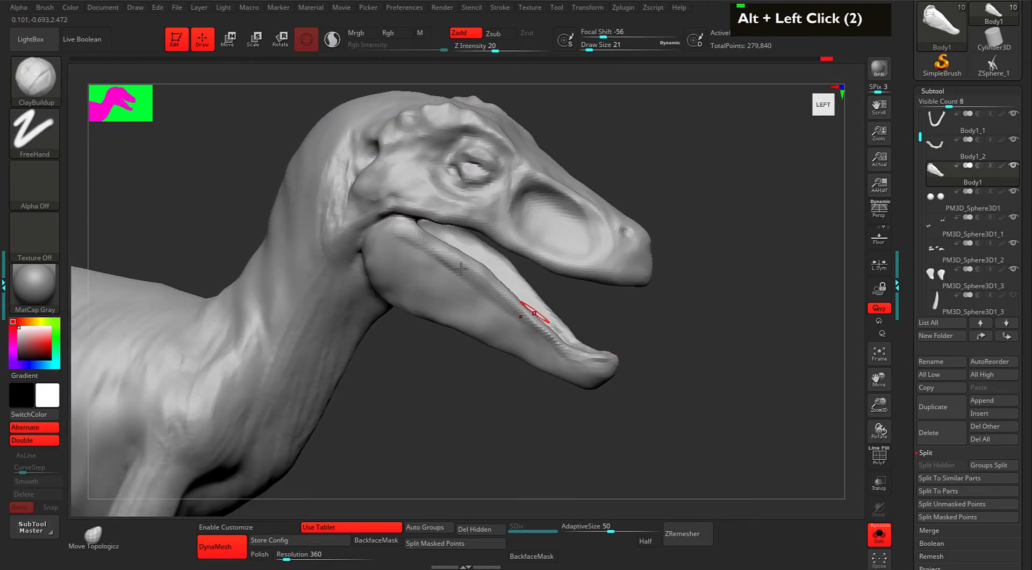
mouse_move(404, 234)
alt+mouse_down()
mouse_move(396, 228)
mouse_move(451, 262)
alt+mouse_up()
alt+drag(415, 237, 475, 276)
alt+drag(449, 257, 479, 278)
alt+drag(450, 257, 486, 284)
alt+drag(484, 283, 512, 305)
Carve the lower jaw's outer lip edge and the upper jaw lip line, then smooth.
mouse_move(658, 310)
mouse_down()
mouse_move(638, 292)
mouse_move(672, 288)
mouse_up()
alt+drag(480, 277, 490, 309)
alt+drag(482, 290, 493, 325)
alt+drag(487, 312, 494, 329)
drag(397, 302, 496, 308)
mouse_move(479, 289)
alt+mouse_down()
mouse_move(497, 307)
mouse_move(494, 296)
alt+mouse_up()
alt+drag(471, 277, 492, 293)
alt+drag(429, 257, 450, 273)
alt+drag(426, 255, 444, 272)
mouse_move(419, 255)
alt+mouse_down()
mouse_move(436, 272)
mouse_move(414, 259)
alt+mouse_up()
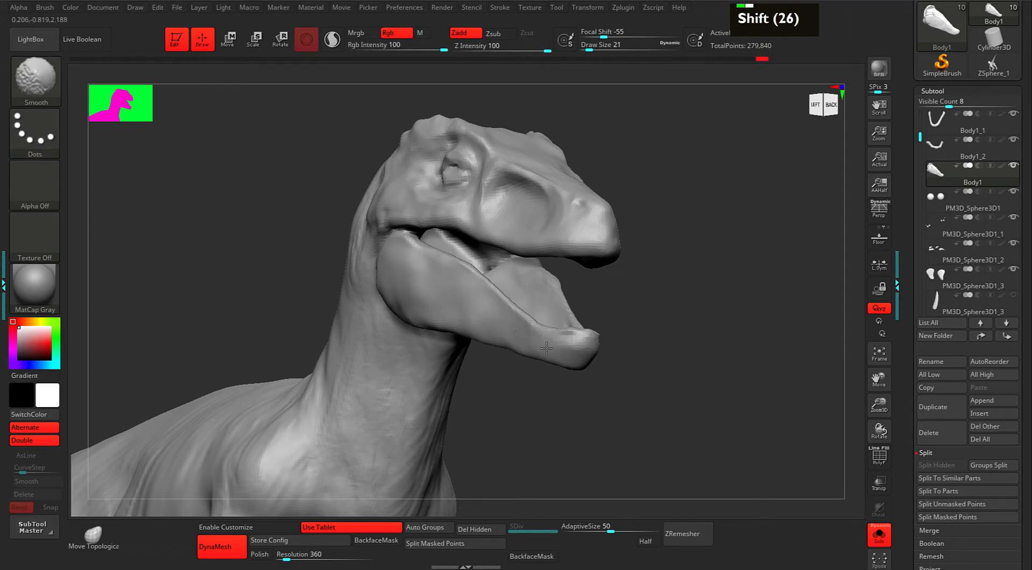
From the other side, carve inside the lower jaw and the upper lip line along the snout.
drag(669, 324, 621, 317)
mouse_move(666, 279)
alt+mouse_down()
mouse_move(676, 263)
mouse_move(626, 288)
alt+mouse_up()
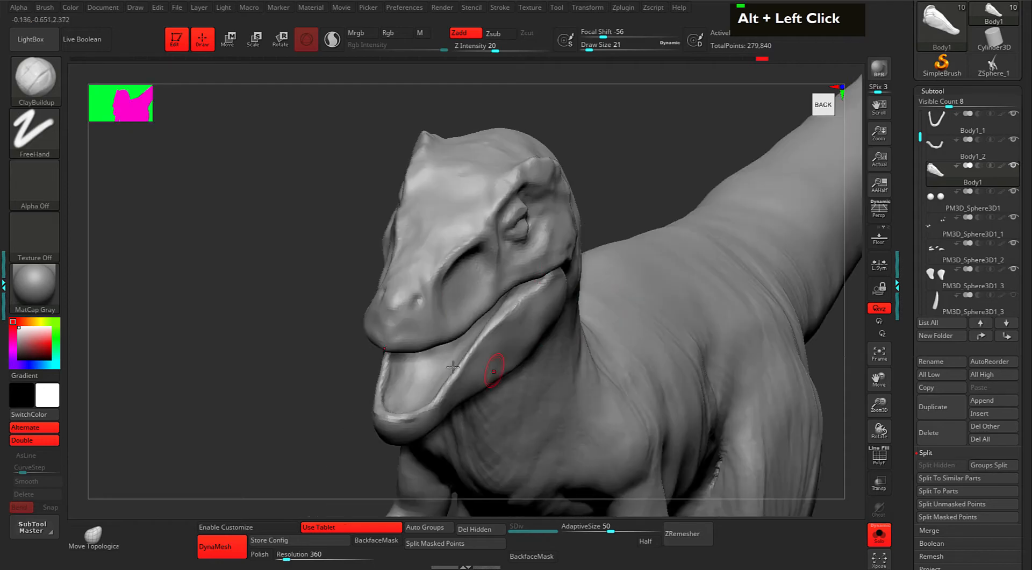
mouse_move(400, 391)
alt+mouse_down()
mouse_move(410, 399)
mouse_move(393, 411)
mouse_move(388, 386)
alt+mouse_up()
drag(322, 344, 645, 325)
alt+drag(467, 313, 396, 301)
mouse_move(583, 277)
mouse_down()
mouse_move(604, 317)
mouse_move(587, 326)
mouse_up()
Turn Solo off to show the eyeball and teeth, and deepen the lip line at the mouth corner.
key(s)
mouse_move(645, 254)
alt+mouse_down()
mouse_move(704, 233)
mouse_move(691, 241)
alt+mouse_up()
drag(592, 250, 608, 248)
alt+drag(403, 267, 381, 270)
alt+drag(411, 270, 393, 269)
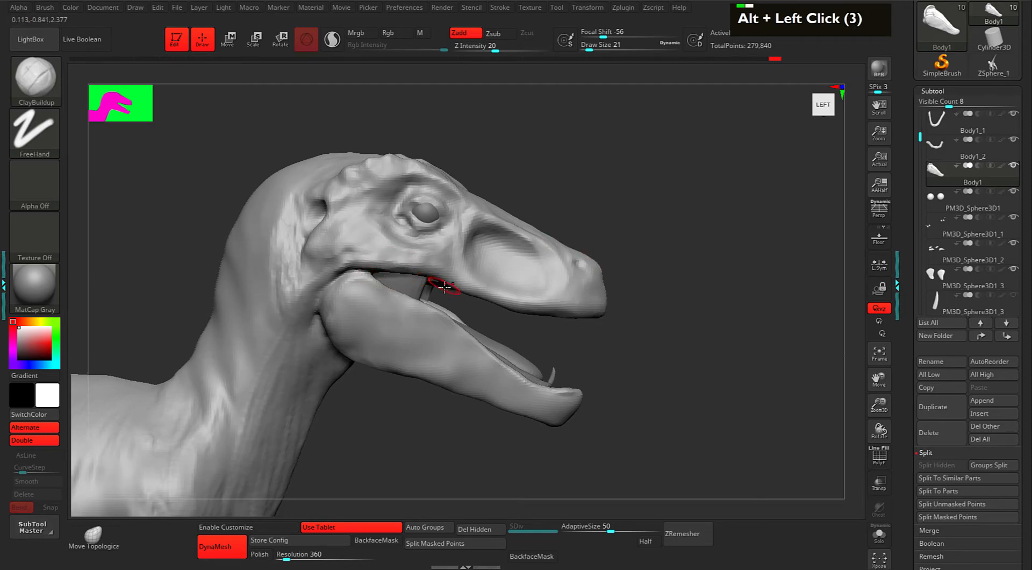
alt+drag(448, 290, 451, 292)
Switch to the Move brush and enlarge its draw size for large forms.
key(b)
key(m)
key(v)
mouse_move(642, 304)
alt+mouse_down()
mouse_move(728, 301)
mouse_move(617, 297)
alt+mouse_up()
key(space)
key(space)
Shrink the Move brush to 67 and lift the underside of the snout tip.
alt+drag(711, 293, 735, 285)
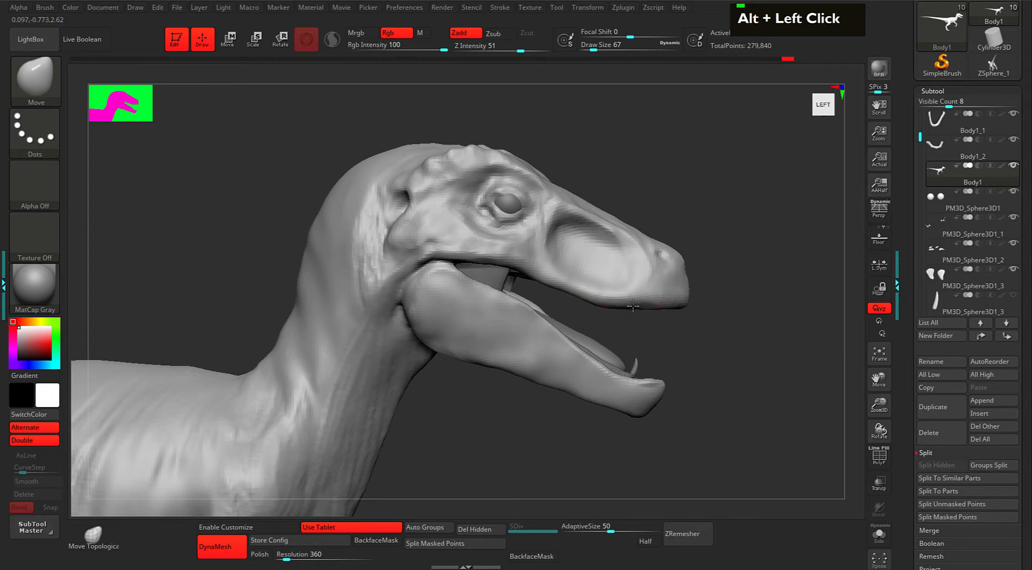
drag(668, 309, 613, 320)
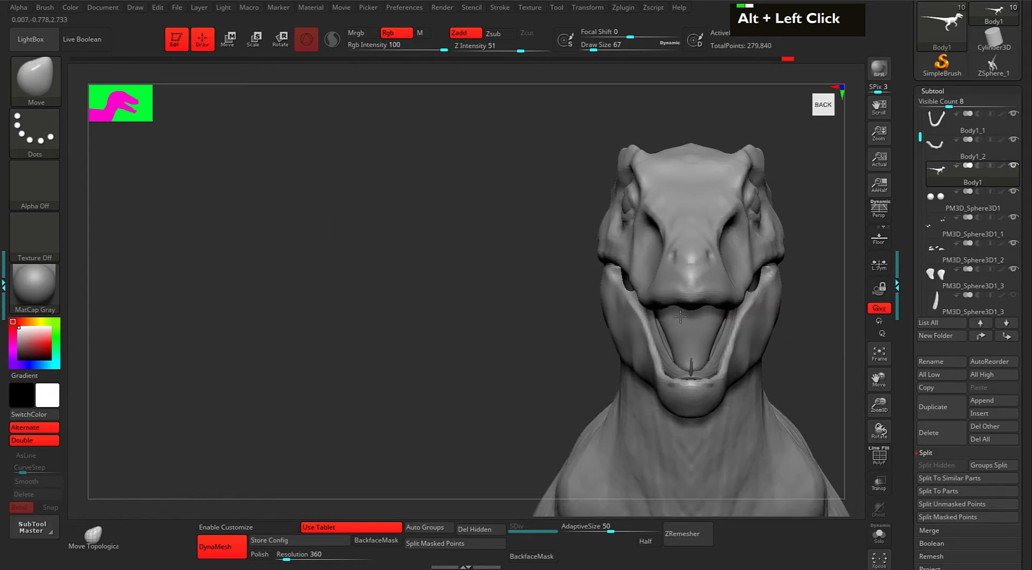
alt+drag(831, 290, 645, 254)
alt+drag(728, 276, 753, 299)
Turn on perspective and reframe the head in a zoomed-in side view.
click(879, 211)
alt+click(716, 313)
key(f)
drag(665, 280, 717, 261)
alt+drag(699, 301, 677, 357)
mouse_move(679, 242)
alt+mouse_down()
mouse_move(679, 308)
mouse_move(681, 258)
alt+mouse_up()
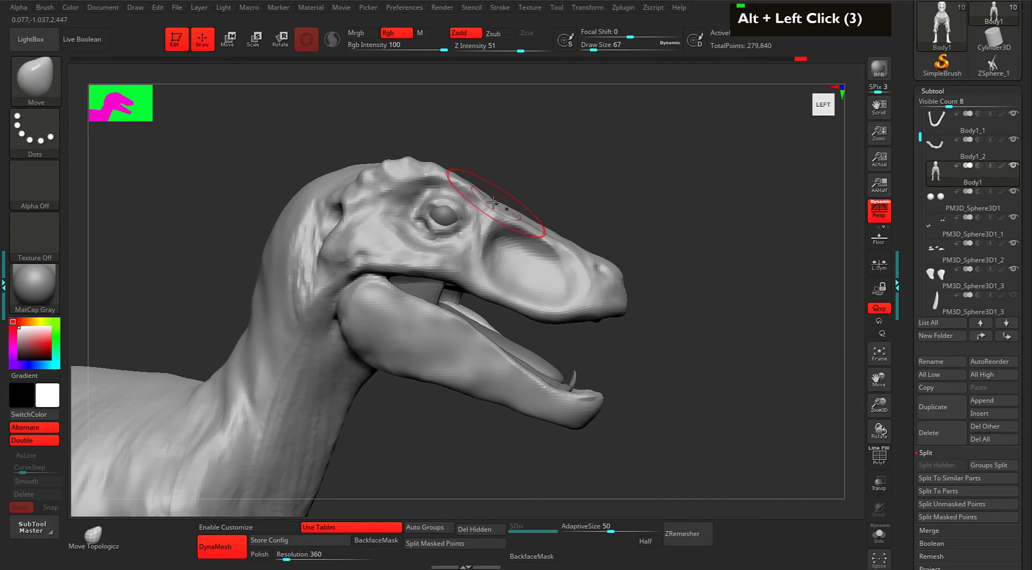
Lower the Move brush draw size to 25 in the quick brush settings.
key(space)
drag(510, 208, 506, 209)
alt+drag(558, 184, 520, 206)
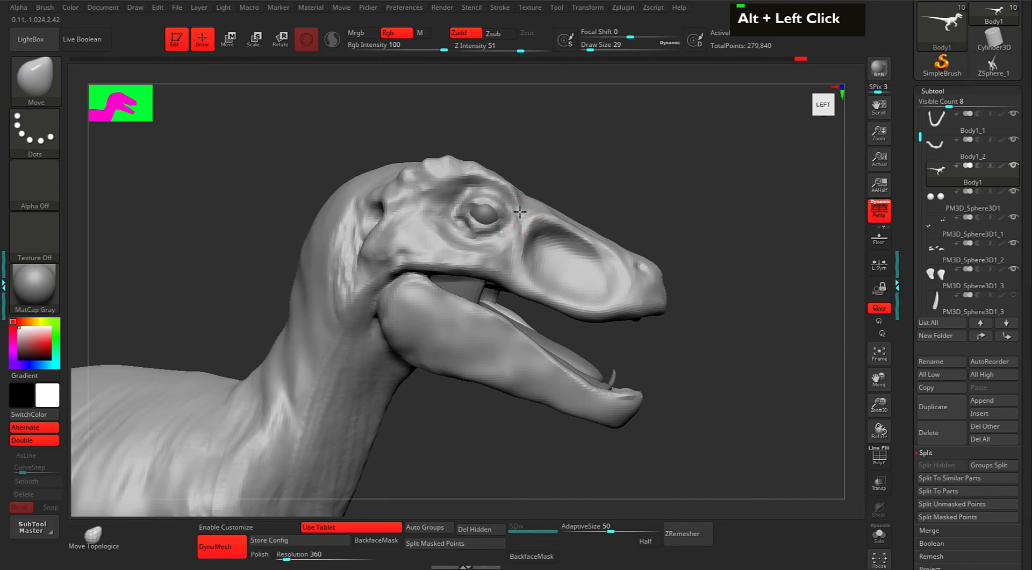
double_click(523, 208)
mouse_move(534, 206)
mouse_down()
mouse_move(606, 192)
mouse_move(575, 219)
mouse_move(603, 212)
mouse_move(590, 201)
mouse_move(618, 225)
mouse_move(632, 205)
mouse_move(555, 210)
mouse_move(542, 215)
mouse_move(548, 230)
mouse_up()
key(space)
key(space)
key(space)
Smooth the snout, the nostril and the cheek hollow.
drag(715, 215, 473, 217)
shift+drag(594, 224, 574, 224)
mouse_move(552, 231)
shift+mouse_down()
mouse_move(514, 254)
mouse_move(493, 284)
mouse_move(536, 291)
mouse_move(519, 290)
shift+mouse_up()
shift+drag(559, 294, 580, 277)
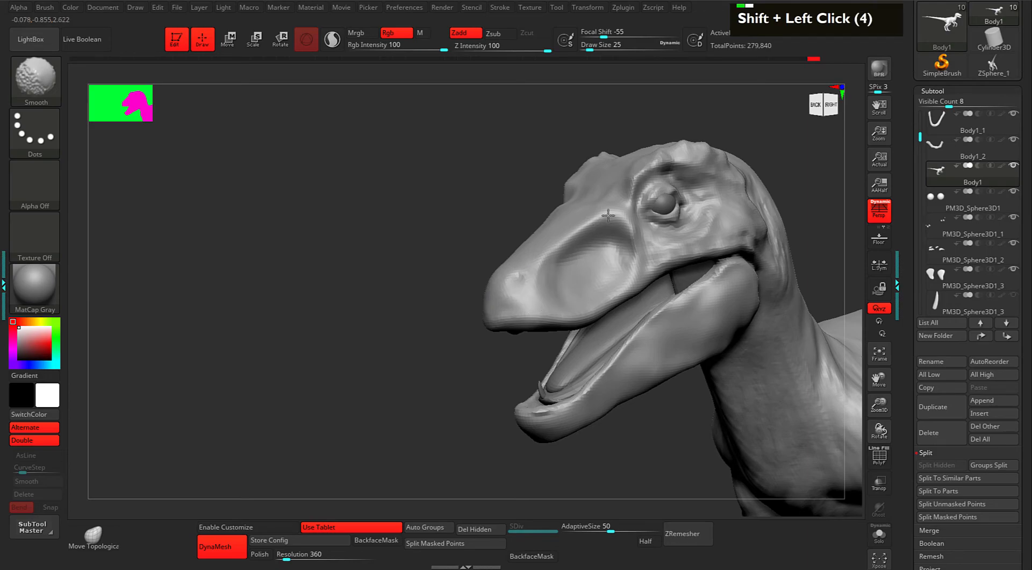
mouse_move(475, 214)
mouse_down()
mouse_move(619, 212)
mouse_move(611, 204)
mouse_up()
mouse_move(559, 185)
mouse_down()
mouse_move(582, 178)
mouse_move(576, 193)
mouse_move(597, 191)
mouse_move(526, 210)
mouse_move(574, 219)
mouse_up()
Pick TrimDynamic at size 49 and flatten the ridge in front of the eye.
key(b)
key(t)
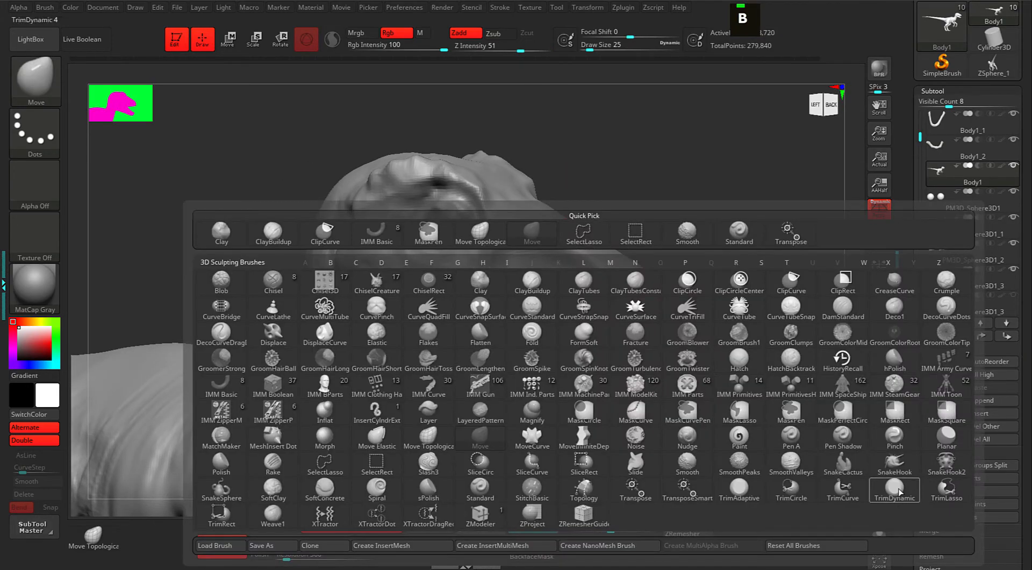
key(d)
key(space)
drag(685, 166, 676, 190)
drag(686, 185, 665, 201)
key(space)
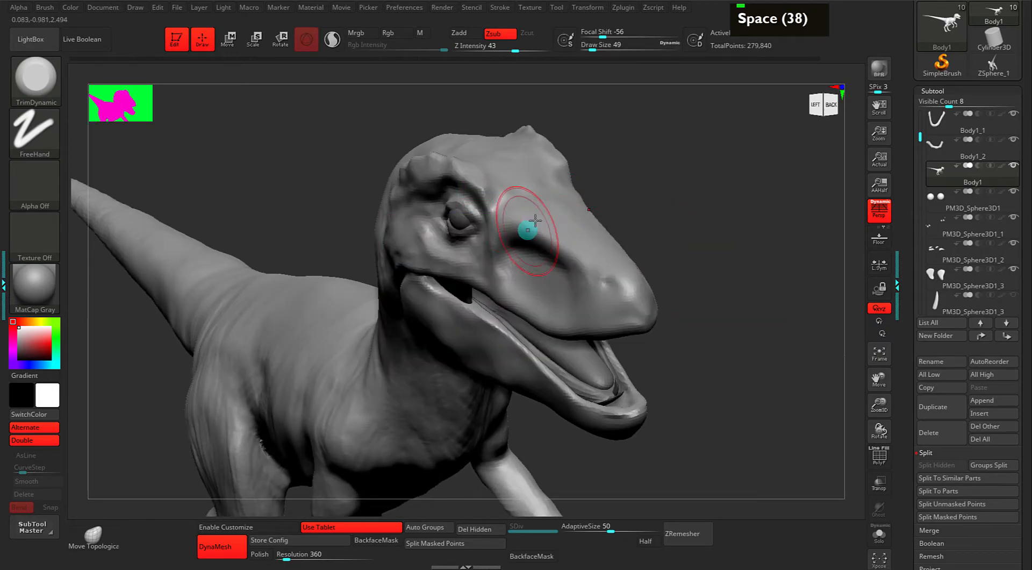
mouse_move(513, 231)
mouse_down()
mouse_move(553, 224)
mouse_move(559, 242)
mouse_move(514, 254)
mouse_move(522, 245)
mouse_move(519, 256)
mouse_move(568, 268)
mouse_up()
With ClayBuildup at size 29, fill and carve the snout hollow, focal shift -15.
key(2)
key(space)
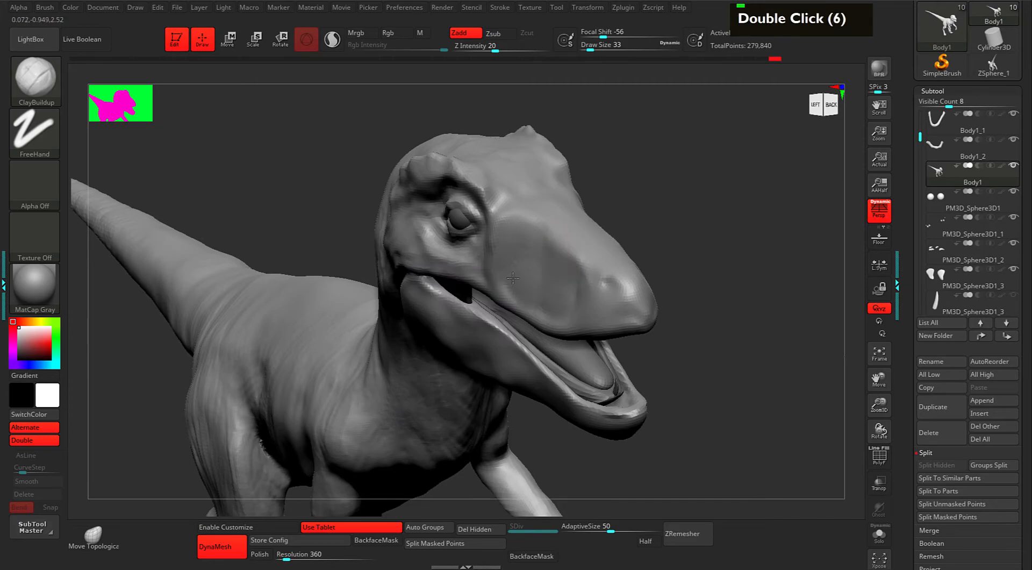
mouse_move(516, 221)
mouse_down()
mouse_move(508, 212)
mouse_move(536, 241)
mouse_move(546, 214)
mouse_move(558, 254)
mouse_up()
mouse_move(649, 222)
mouse_down()
mouse_move(525, 268)
mouse_move(575, 291)
mouse_up()
mouse_move(536, 260)
alt+mouse_down()
mouse_move(568, 273)
mouse_move(559, 278)
alt+mouse_up()
key(space)
mouse_move(548, 288)
alt+mouse_down()
mouse_move(554, 250)
mouse_move(532, 237)
mouse_move(545, 260)
mouse_move(513, 285)
alt+mouse_up()
key(space)
alt+drag(528, 272, 565, 297)
key(space)
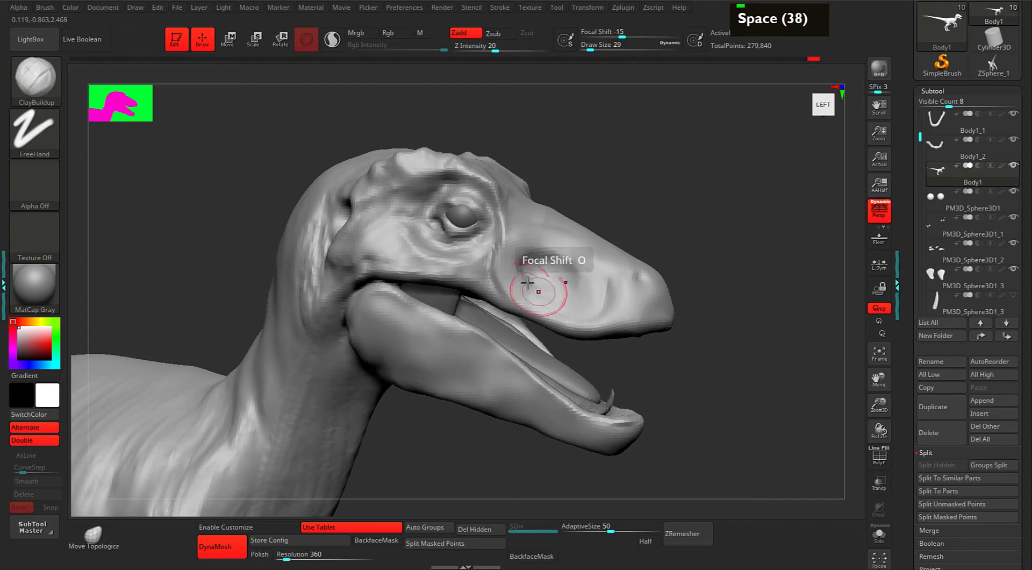
Carve and soften the ridge beside the snout hollow and in front of the eye.
alt+drag(496, 268, 500, 292)
mouse_move(520, 244)
alt+mouse_down()
mouse_move(509, 262)
mouse_move(525, 276)
alt+mouse_up()
mouse_move(629, 195)
mouse_down()
mouse_move(587, 200)
mouse_move(586, 223)
mouse_move(553, 265)
mouse_up()
At draw size 18, build up the lower eyelid.
key(space)
alt+click(461, 231)
alt+click(459, 232)
alt+click(458, 233)
drag(458, 235, 430, 222)
drag(444, 229, 429, 213)
drag(439, 228, 432, 212)
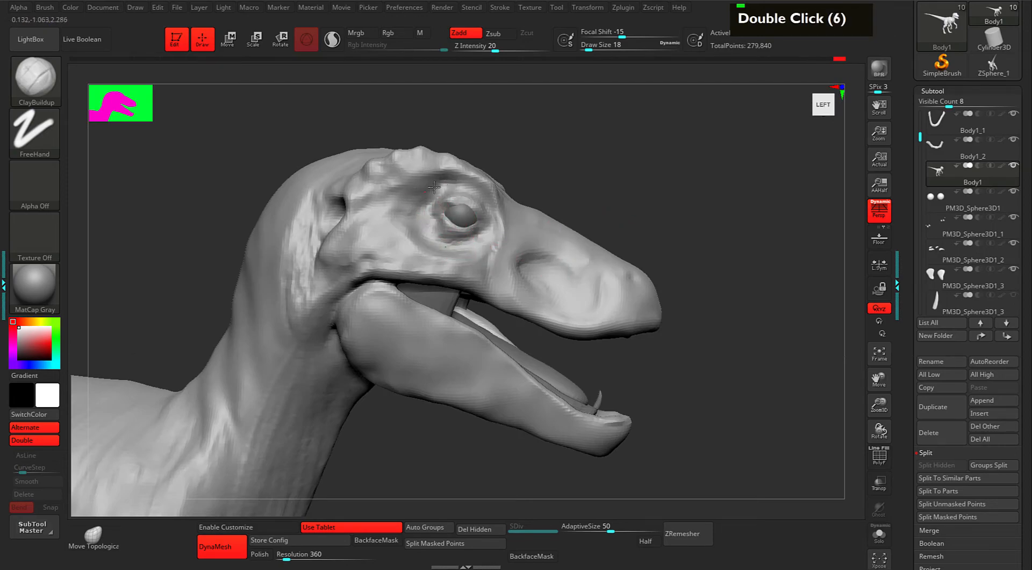
Resculpt and carve the brow ridge above the eye.
alt+click(416, 188)
alt+click(418, 185)
alt+click(416, 184)
alt+drag(406, 199, 453, 172)
alt+drag(396, 189, 432, 168)
mouse_move(394, 183)
alt+mouse_down()
mouse_move(396, 168)
mouse_move(451, 170)
alt+mouse_up()
alt+drag(473, 179, 491, 187)
mouse_move(559, 173)
mouse_down()
mouse_move(497, 176)
mouse_move(493, 190)
mouse_up()
alt+click(502, 199)
alt+click(502, 199)
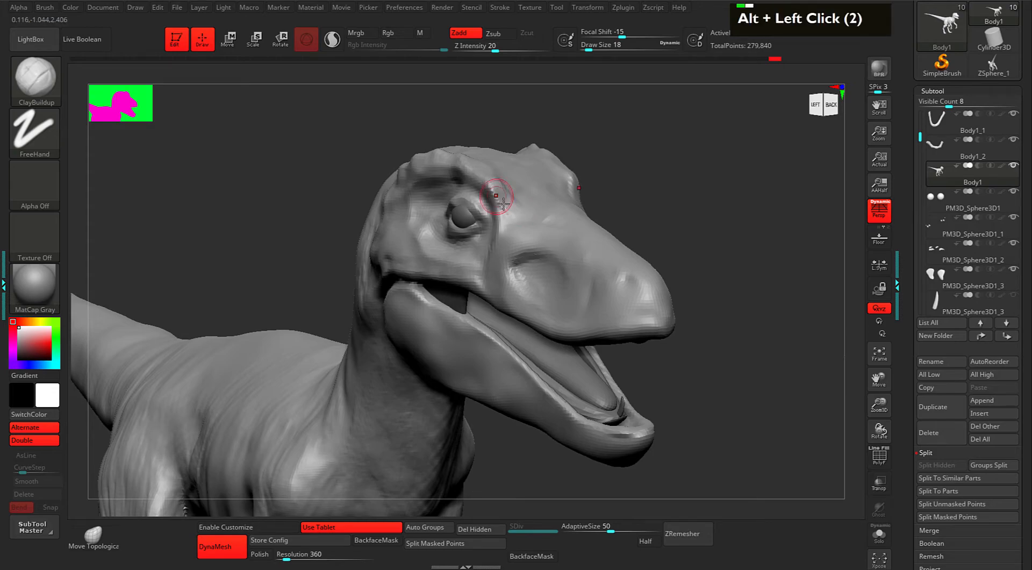
alt+drag(484, 188, 497, 199)
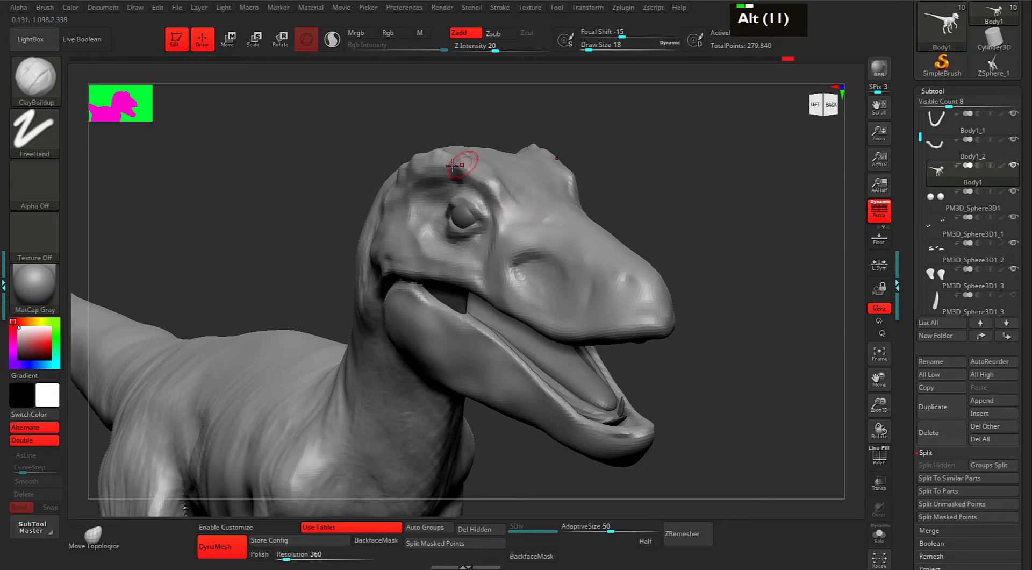
alt+drag(457, 166, 485, 182)
Lightly carve the snout surface around the hollow.
drag(671, 213, 671, 217)
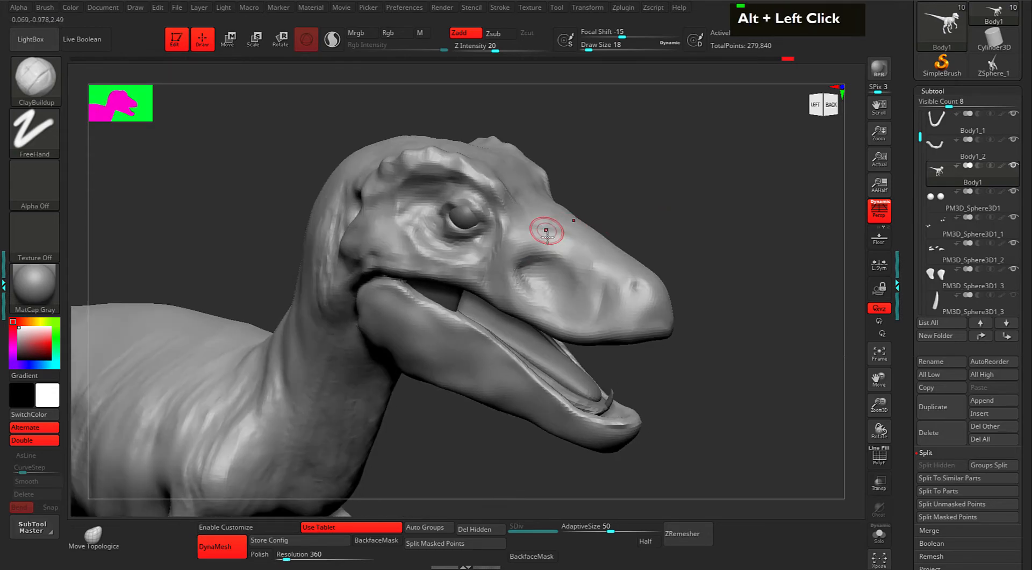
drag(524, 217, 541, 225)
mouse_move(577, 260)
alt+mouse_down()
mouse_move(551, 244)
mouse_move(515, 273)
mouse_move(542, 295)
mouse_move(513, 260)
mouse_move(523, 288)
mouse_move(512, 298)
mouse_move(543, 315)
alt+mouse_up()
alt+drag(522, 297, 543, 314)
mouse_move(664, 237)
mouse_down()
mouse_move(718, 228)
mouse_move(597, 234)
mouse_up()
drag(515, 295, 556, 310)
Build up the upper lip and carve and deepen the snout hollow's left edge.
mouse_move(537, 301)
mouse_down()
mouse_move(594, 329)
mouse_move(640, 322)
mouse_up()
mouse_move(601, 326)
mouse_down()
mouse_move(662, 322)
mouse_move(641, 323)
mouse_up()
alt+drag(519, 269, 508, 247)
alt+drag(511, 271, 516, 241)
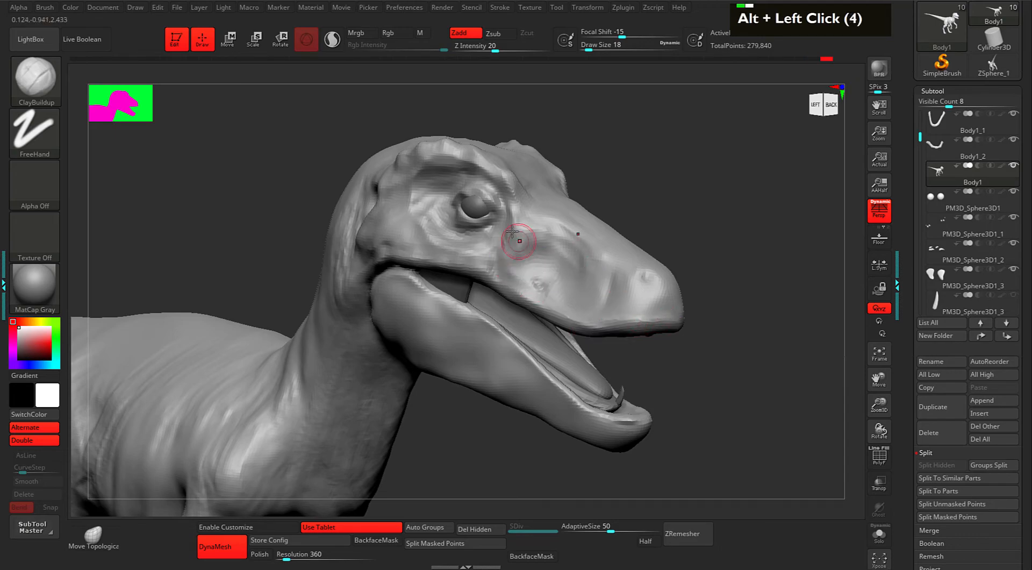
mouse_move(556, 257)
alt+mouse_down()
mouse_move(556, 231)
mouse_move(560, 241)
mouse_move(533, 263)
mouse_move(573, 255)
mouse_move(567, 239)
alt+mouse_up()
alt+drag(557, 236, 544, 267)
Add short snout strokes and build up the right side of the snout hollow.
drag(662, 223, 608, 228)
drag(559, 242, 579, 275)
mouse_move(573, 257)
mouse_down()
mouse_move(554, 244)
mouse_move(576, 280)
mouse_up()
mouse_move(557, 242)
mouse_down()
mouse_move(565, 258)
mouse_move(557, 241)
mouse_up()
mouse_move(538, 231)
alt+mouse_down()
mouse_move(517, 227)
mouse_move(516, 210)
alt+mouse_up()
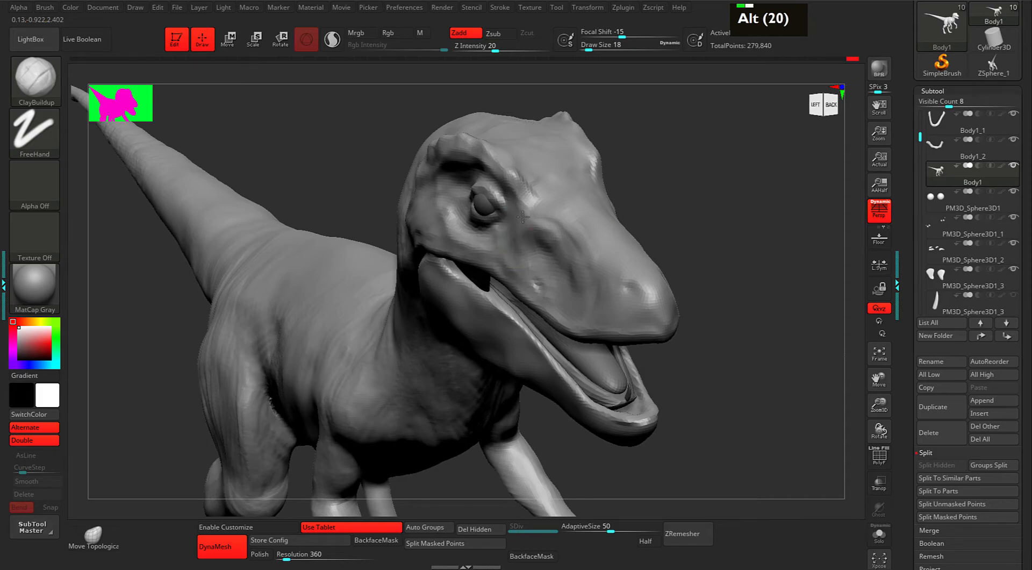
mouse_move(525, 244)
alt+mouse_down()
mouse_move(538, 226)
mouse_move(563, 222)
mouse_move(547, 215)
alt+mouse_up()
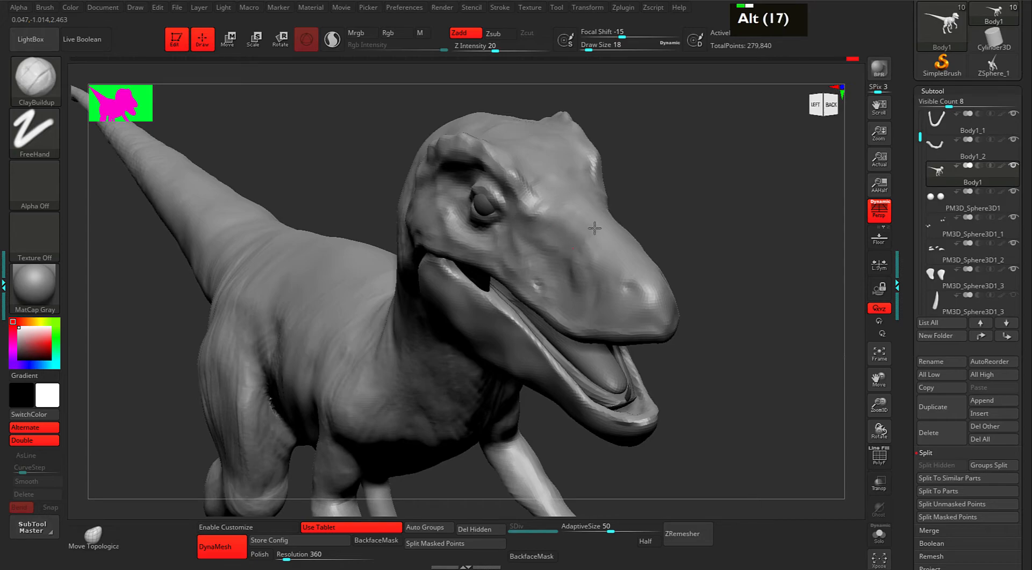
Lightly reshape and carve the snout surface with small dabs.
mouse_move(648, 217)
mouse_down()
mouse_move(691, 200)
mouse_move(664, 224)
mouse_up()
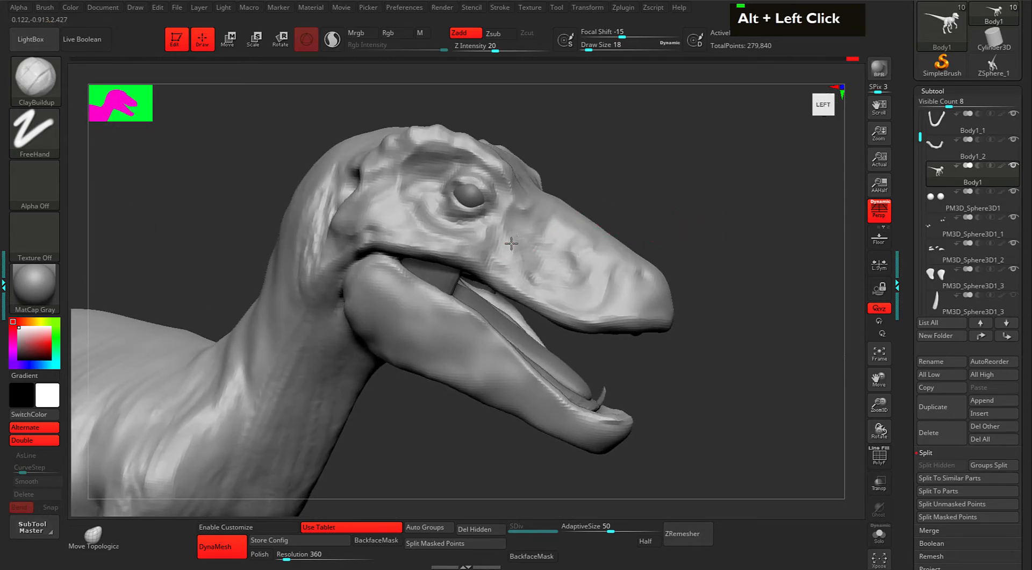
double_click(523, 232)
double_click(523, 231)
double_click(524, 232)
alt+click(523, 223)
alt+click(522, 223)
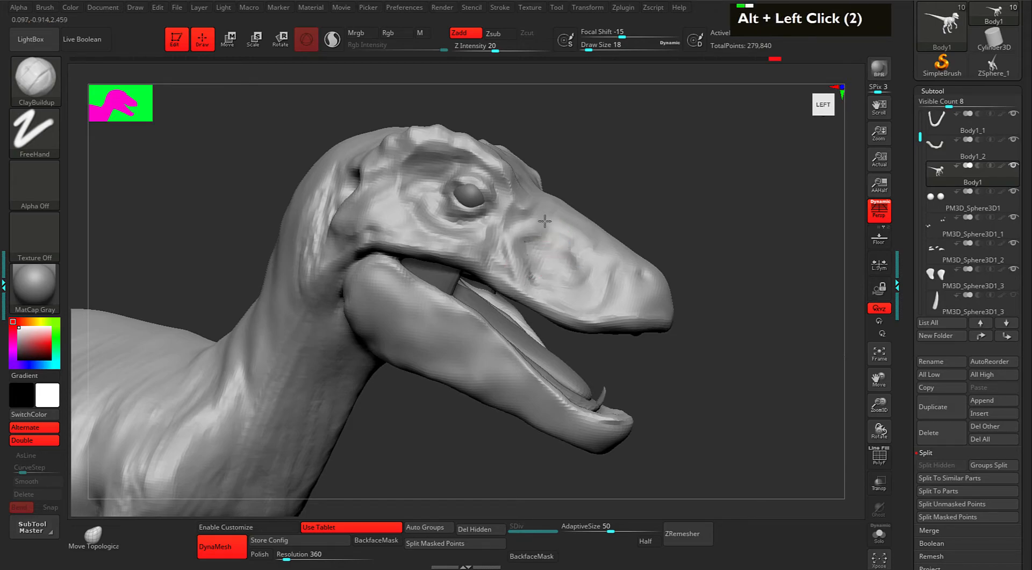
double_click(547, 225)
double_click(548, 226)
double_click(547, 226)
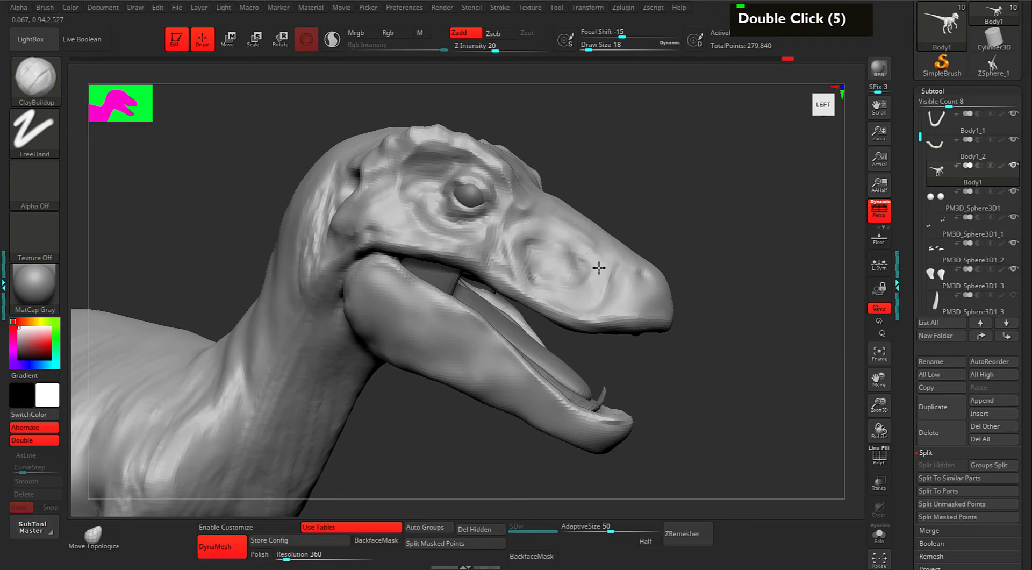
mouse_move(566, 229)
alt+mouse_down()
mouse_move(554, 249)
mouse_move(539, 248)
alt+mouse_up()
alt+drag(535, 242, 522, 249)
alt+drag(583, 254, 599, 285)
Carve the snout hollow and build up its left and upper rim.
mouse_move(689, 216)
mouse_down()
mouse_move(597, 222)
mouse_move(611, 232)
mouse_up()
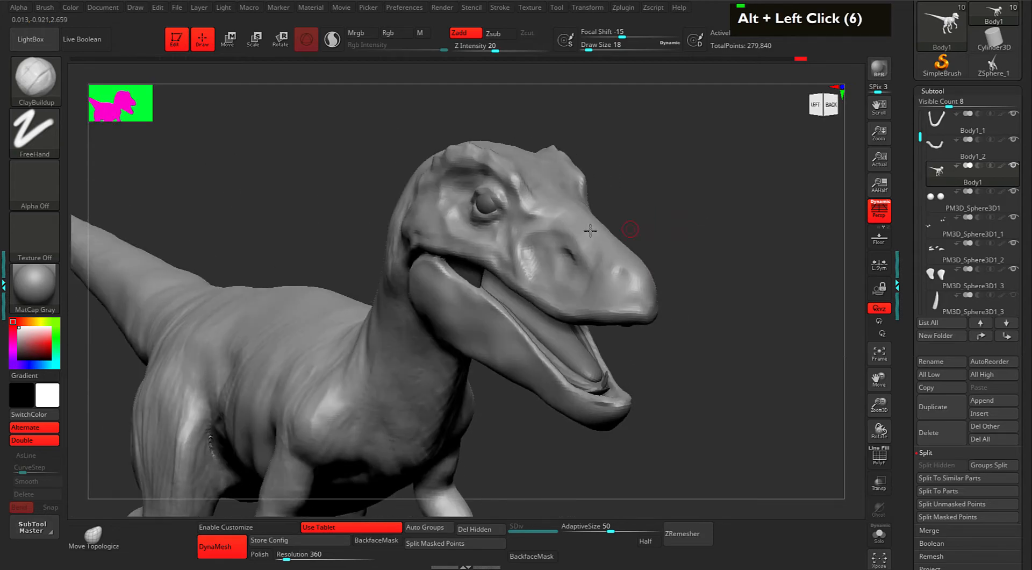
mouse_move(681, 208)
shift+mouse_down()
mouse_move(583, 264)
mouse_move(543, 269)
mouse_move(562, 288)
shift+mouse_up()
drag(530, 235, 512, 269)
drag(592, 266, 595, 271)
drag(510, 250, 510, 273)
drag(509, 262, 521, 276)
drag(580, 241, 545, 227)
alt+drag(516, 262, 530, 273)
Carve below the eye, smooth the cheek, and carve the ridge before the eye.
drag(658, 198, 608, 234)
alt+drag(500, 241, 519, 290)
mouse_move(504, 273)
alt+mouse_down()
mouse_move(512, 280)
mouse_move(518, 260)
mouse_move(545, 276)
alt+mouse_up()
mouse_move(656, 210)
mouse_down()
mouse_move(663, 202)
mouse_move(603, 225)
mouse_up()
alt+drag(502, 189, 513, 211)
alt+drag(503, 187, 515, 208)
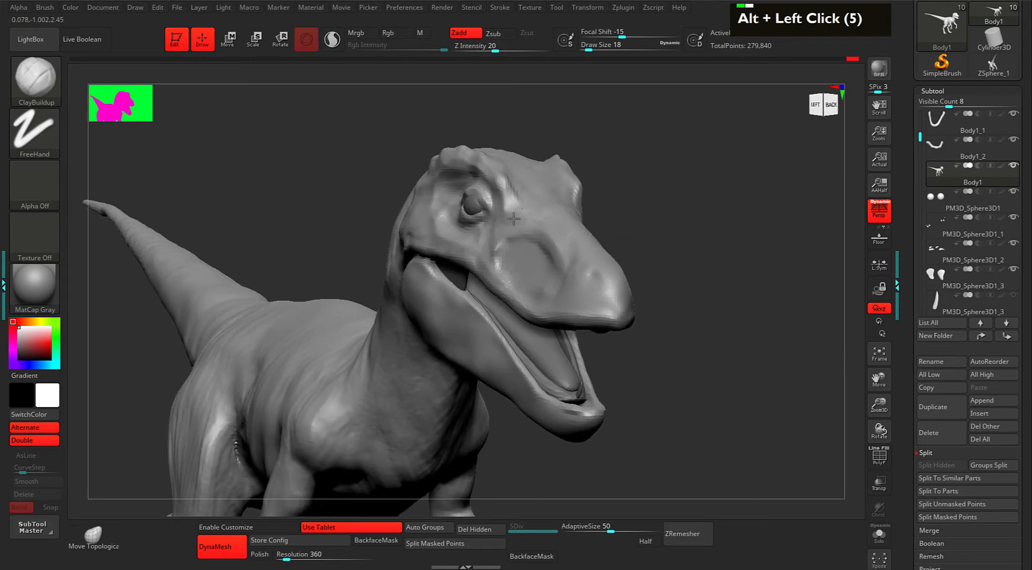
Touch up the cheek, brow ridge and snout with light dabs.
drag(657, 213, 611, 214)
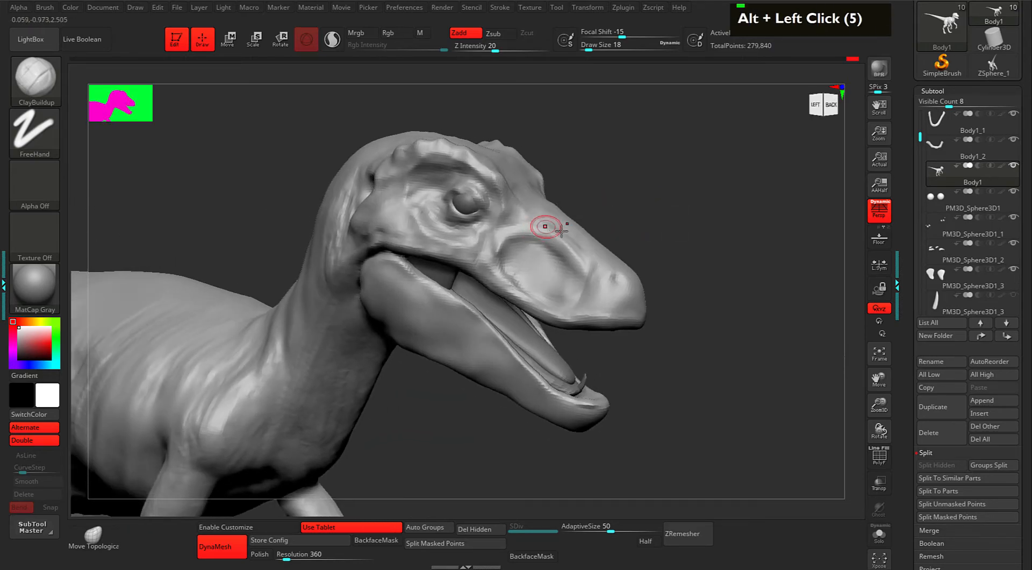
drag(549, 226, 558, 225)
double_click(523, 223)
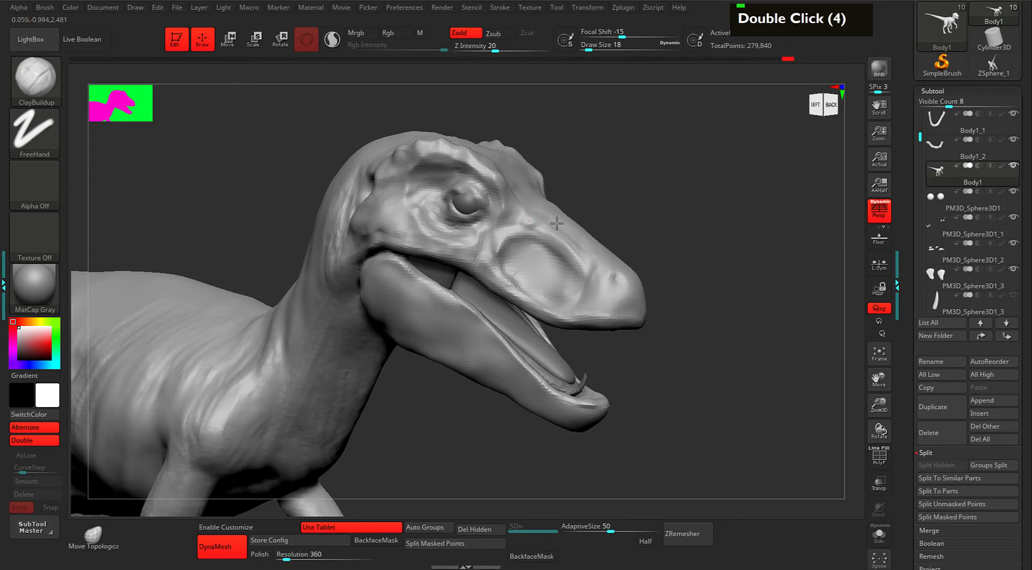
alt+click(509, 231)
alt+click(509, 232)
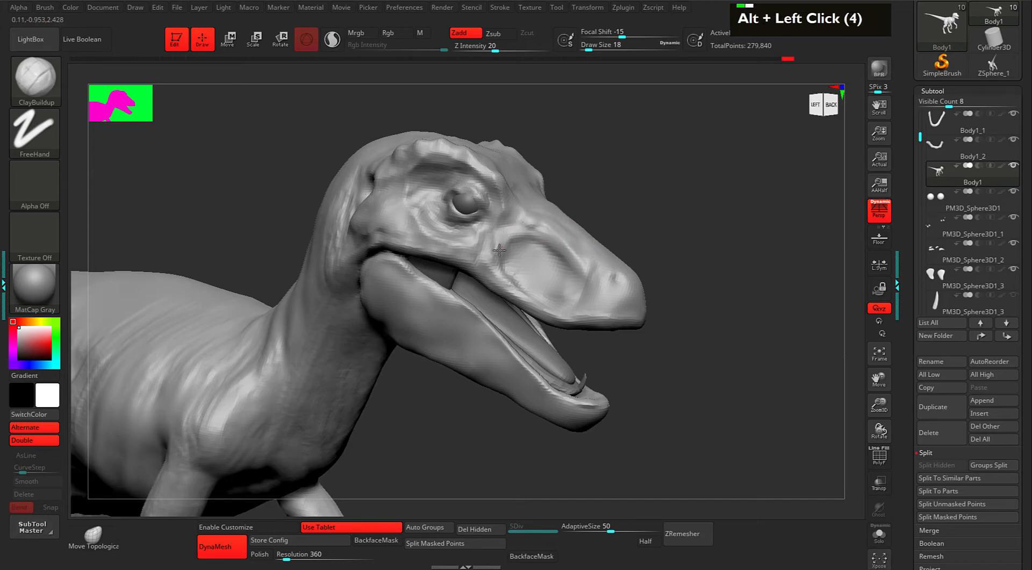
double_click(542, 235)
double_click(546, 232)
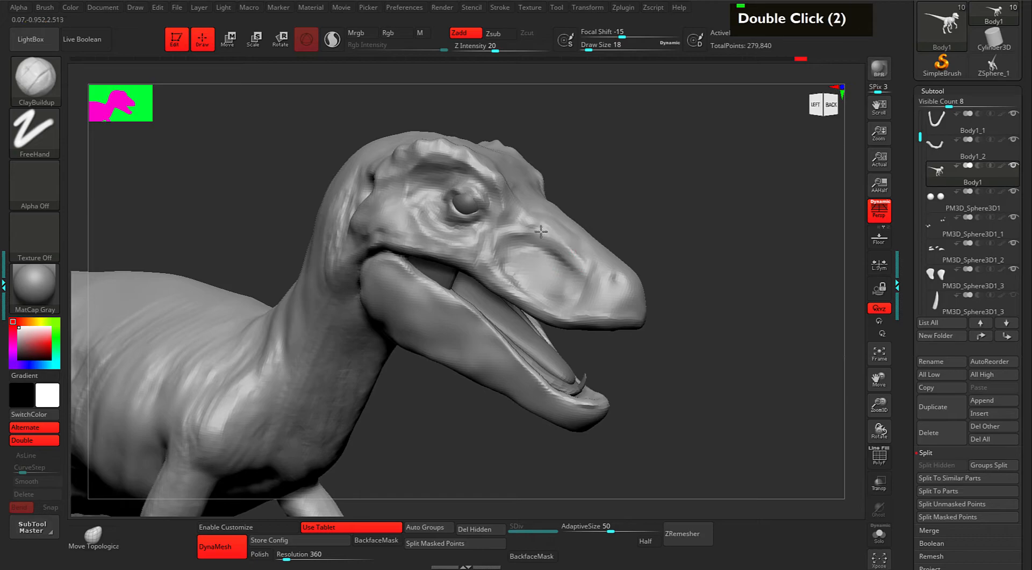
mouse_move(632, 210)
mouse_down()
mouse_move(645, 196)
mouse_move(647, 210)
mouse_move(637, 204)
mouse_up()
alt+drag(733, 210, 703, 179)
Carve small dents on the snout and touch up the eye area.
alt+click(551, 268)
alt+click(545, 267)
key(alt)
alt+click(561, 272)
alt+click(554, 267)
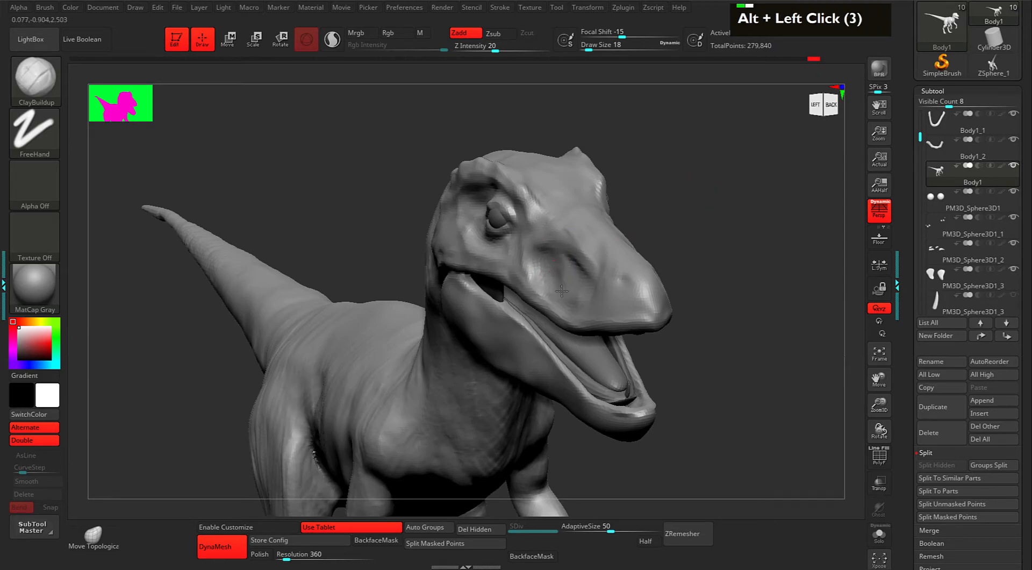
alt+click(691, 201)
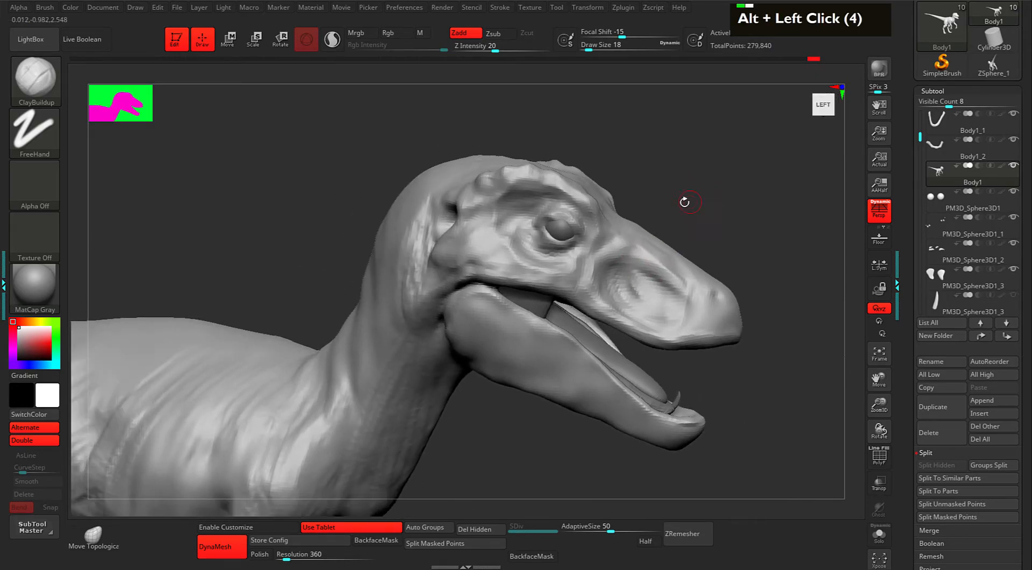
double_click(661, 197)
double_click(559, 249)
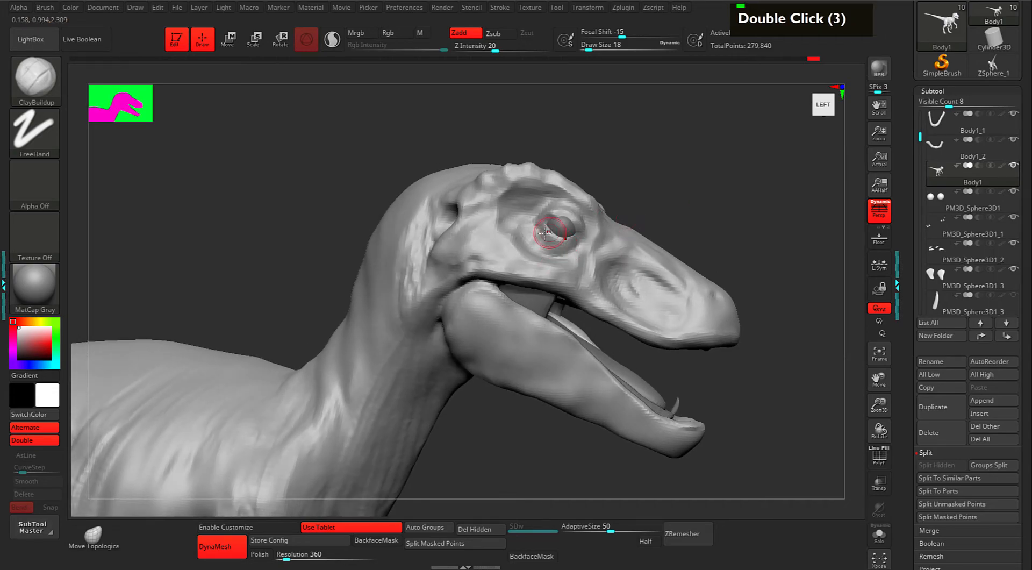
mouse_move(696, 186)
alt+mouse_down()
mouse_move(670, 195)
mouse_move(690, 201)
alt+mouse_up()
From a straight left side view, select the PM3D_Sphere3D1 eyeball for moving.
alt+click(693, 198)
alt+click(684, 219)
alt+click(681, 215)
alt+click(680, 216)
alt+click(681, 211)
alt+click(682, 208)
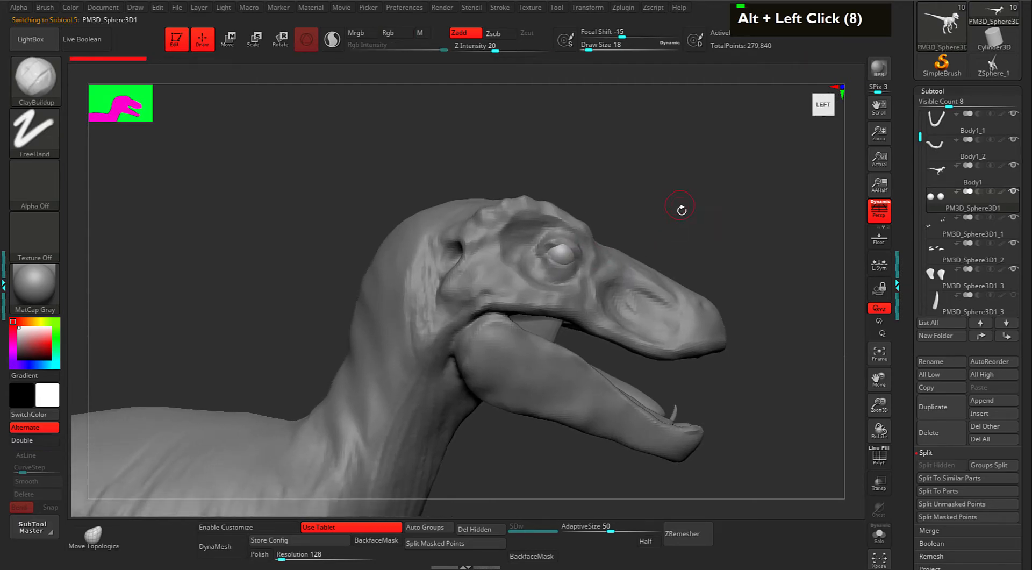
key(w)
Nudge the eyeball slightly, scale it to about 1.05, and return to Body1.
mouse_move(682, 212)
alt+mouse_down()
mouse_move(691, 193)
mouse_move(782, 222)
mouse_move(543, 236)
mouse_move(691, 195)
mouse_move(689, 212)
alt+mouse_up()
click(873, 217)
drag(579, 213, 571, 217)
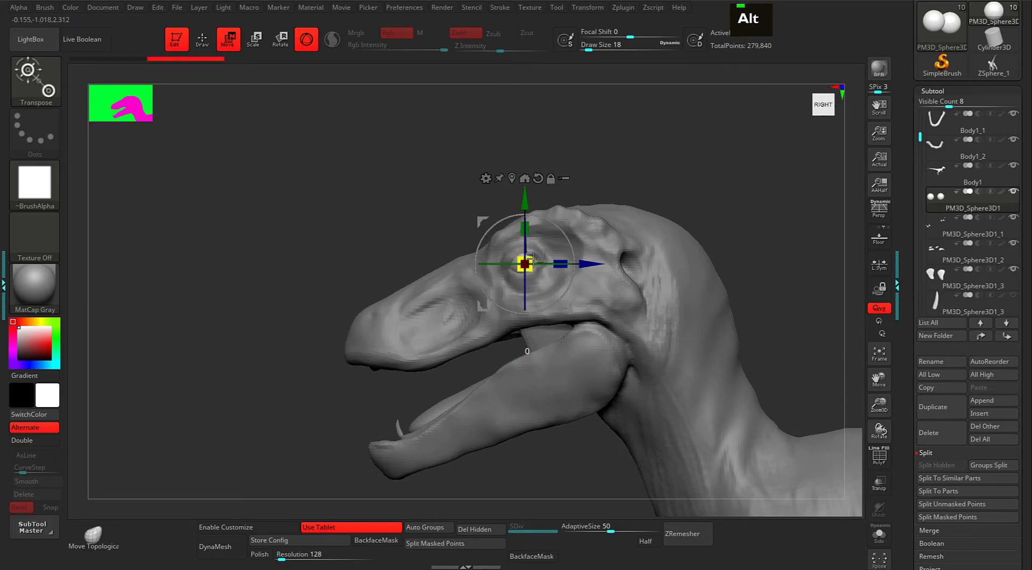
drag(534, 258, 535, 257)
mouse_move(627, 166)
mouse_down()
mouse_move(642, 166)
mouse_move(616, 162)
mouse_up()
alt+click(602, 245)
Try pulling the upper eyelid with the Move brush, then undo the stroke.
key(1)
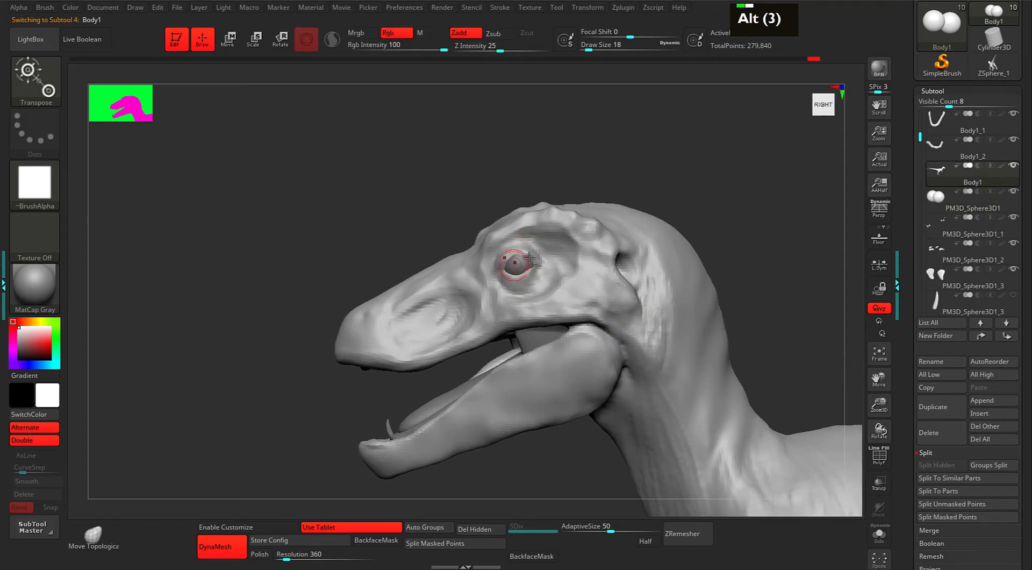
key(1)
alt+drag(527, 257, 529, 255)
key(ctrl+z)
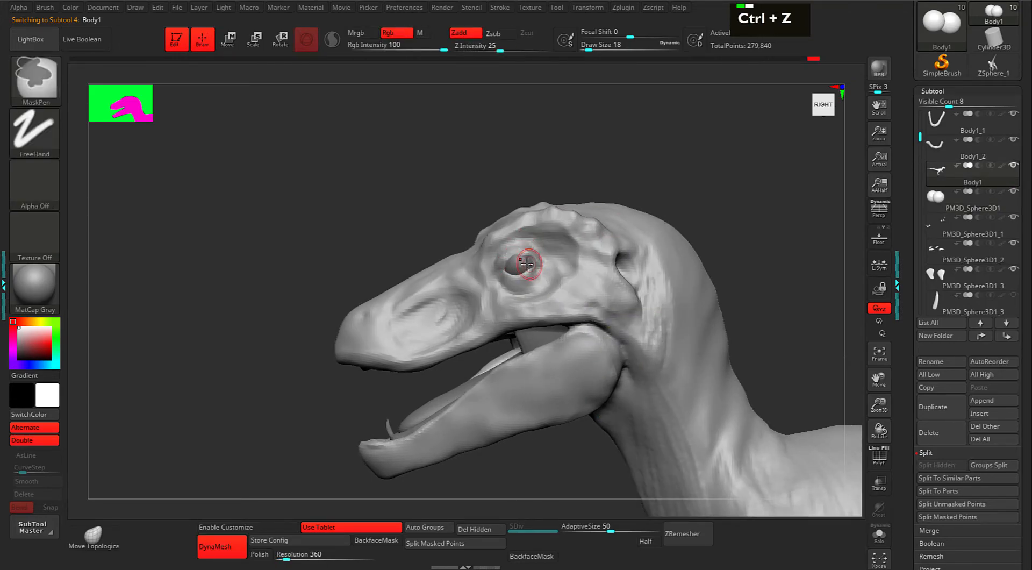
Switch back to ClayBuildup and dab small strokes around the eye socket.
key(2)
alt+click(513, 257)
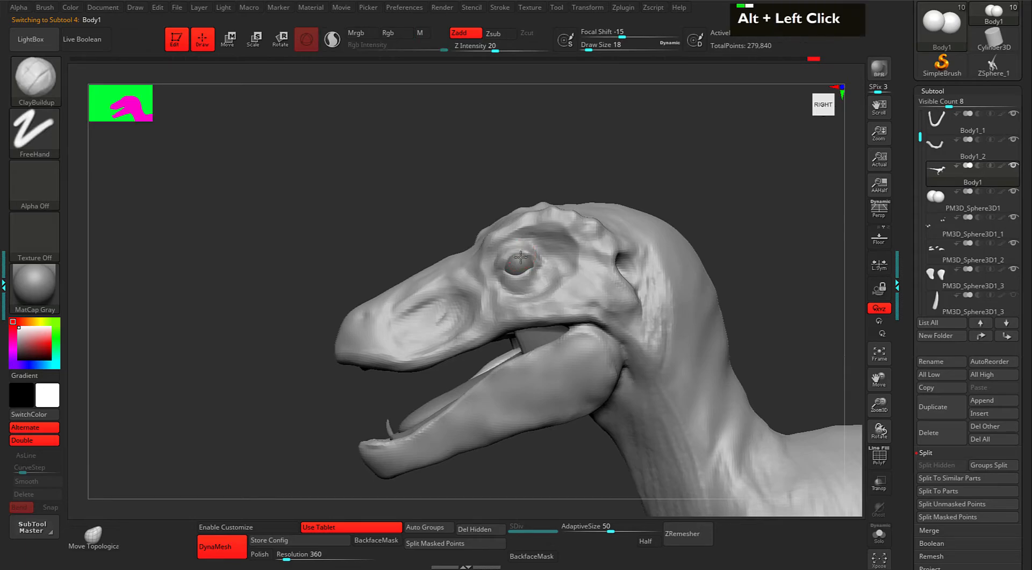
double_click(513, 285)
alt+click(514, 275)
alt+click(526, 249)
double_click(505, 269)
alt+click(524, 266)
alt+click(545, 264)
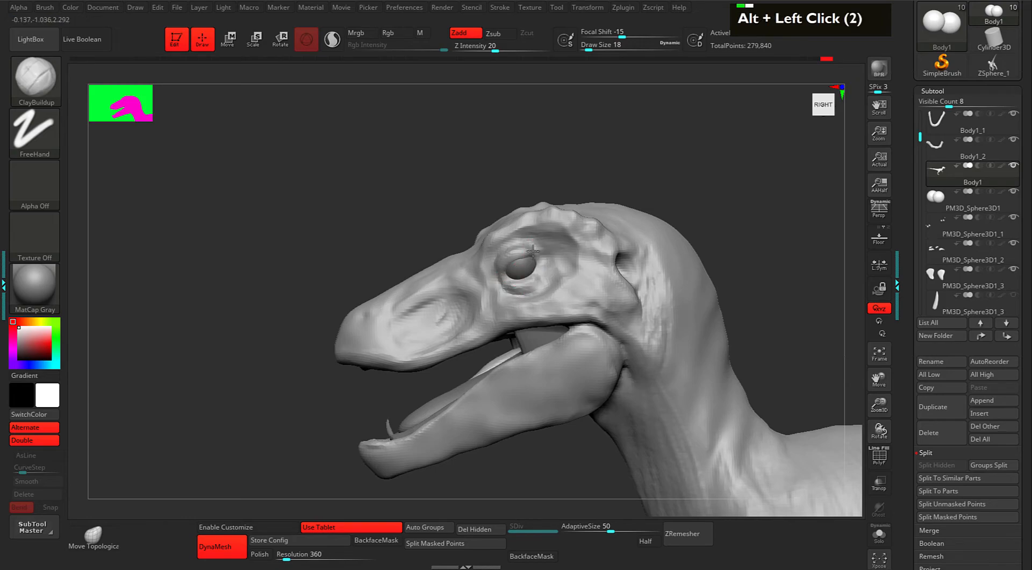
Add more ClayBuildup dabs below and beside the eye, returning to side view.
double_click(508, 269)
alt+click(522, 270)
alt+click(537, 272)
double_click(543, 264)
alt+click(549, 277)
alt+click(523, 294)
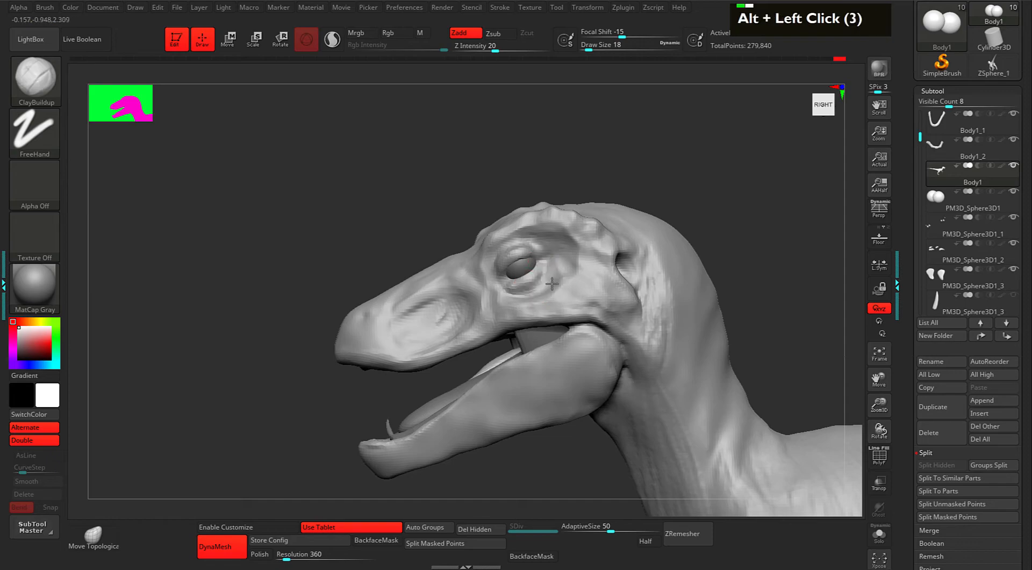
drag(612, 166, 664, 178)
alt+click(535, 245)
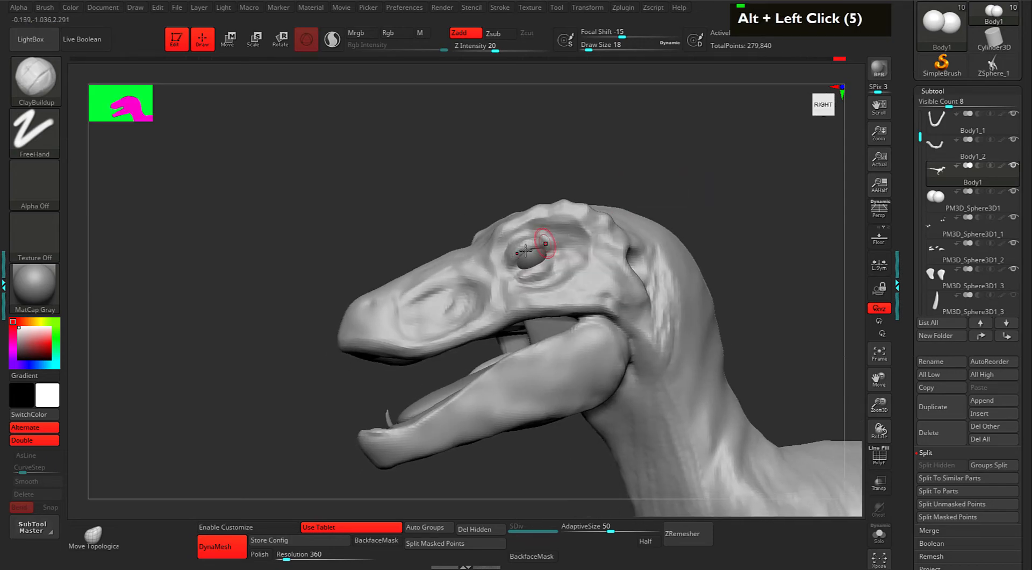
Carve and touch up fine strokes on the surface beside the eye.
double_click(516, 259)
double_click(530, 246)
alt+drag(555, 245, 533, 240)
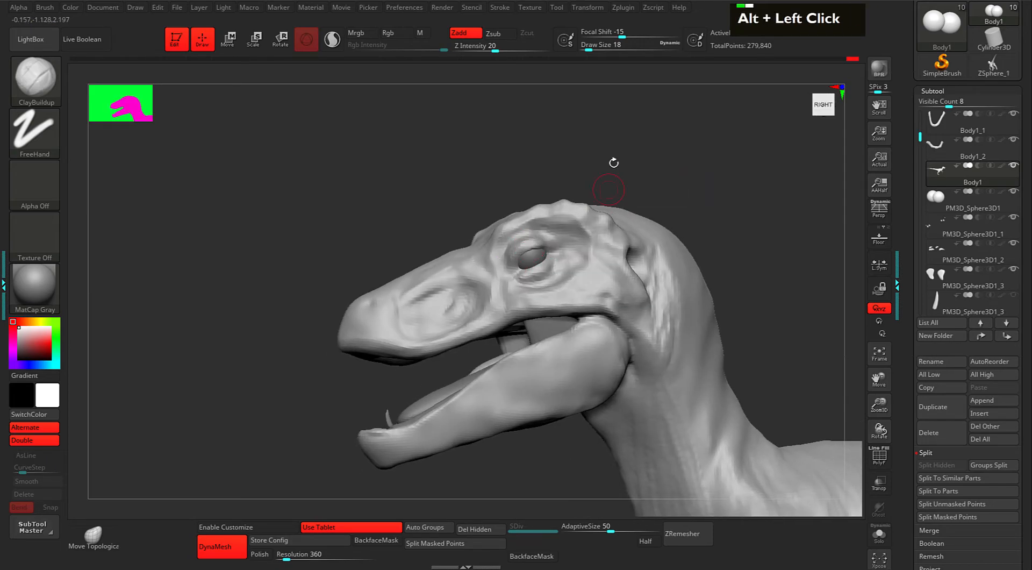
drag(615, 175, 623, 199)
alt+click(546, 245)
alt+click(534, 238)
Orbit to a top-down view and raise the ClayBuildup draw size to 21.
mouse_move(642, 134)
mouse_down()
mouse_move(661, 175)
mouse_move(669, 247)
mouse_up()
mouse_move(492, 282)
alt+mouse_down()
mouse_move(523, 332)
mouse_move(532, 328)
mouse_move(503, 358)
mouse_move(510, 383)
alt+mouse_up()
key(space)
key(space)
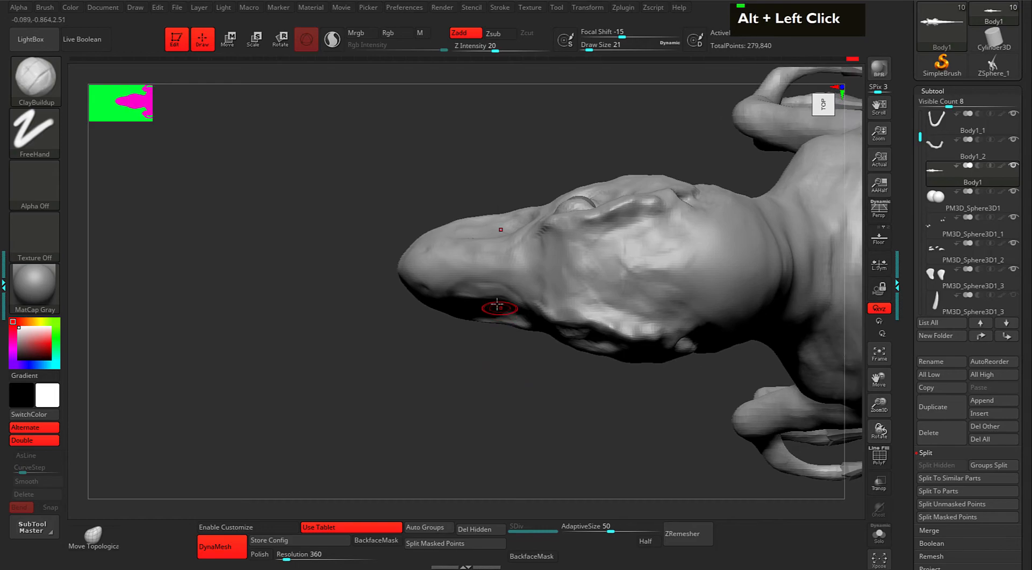
At draw size 54, reshape the jaw's outline seen from above with the Move brush.
key(space)
drag(379, 325, 434, 366)
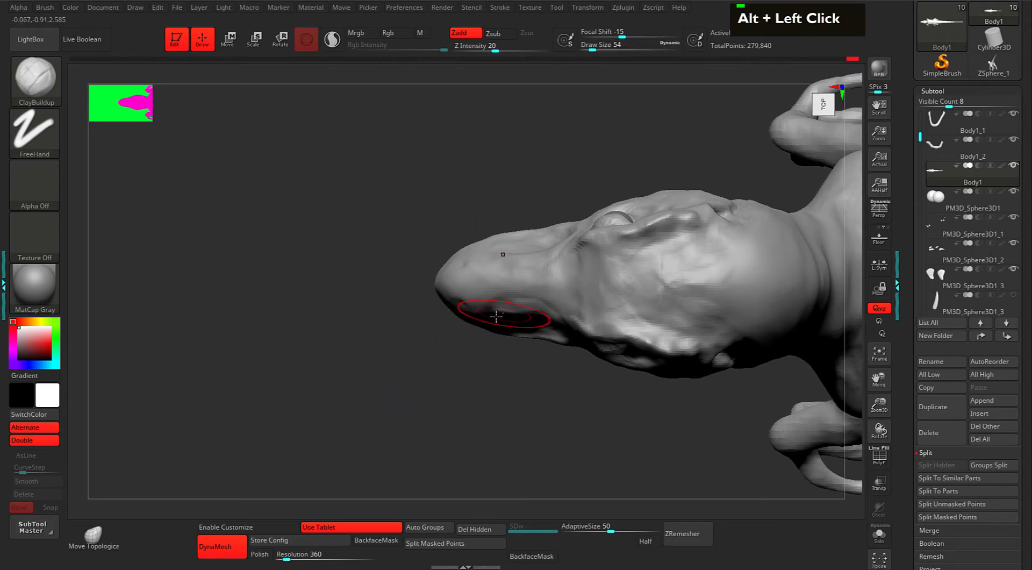
key(alt)
key(alt)
key(alt)
key(alt)
key(i)
key(i)
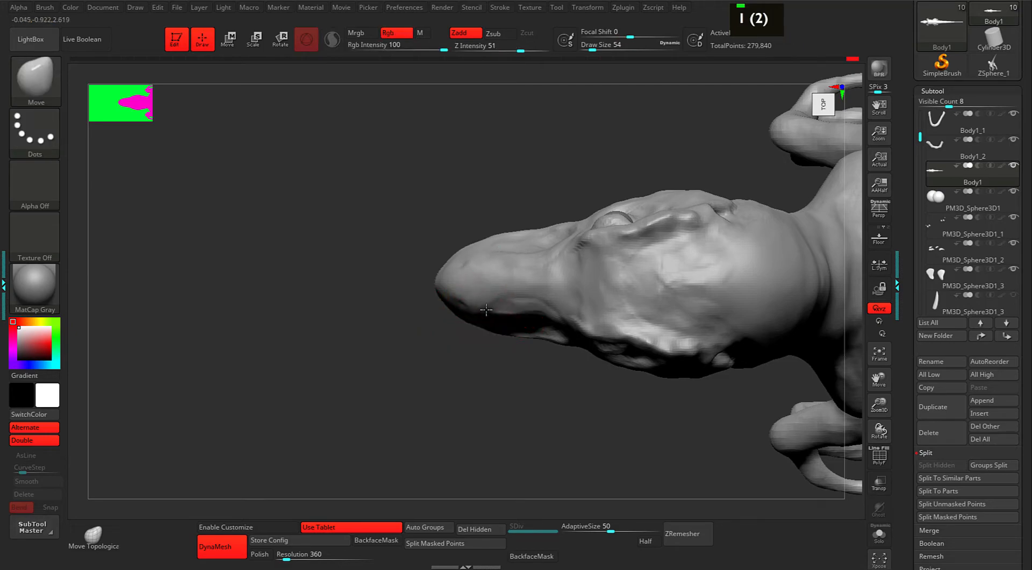
mouse_move(519, 317)
mouse_down()
mouse_move(496, 308)
mouse_move(546, 319)
mouse_up()
alt+drag(472, 347, 456, 368)
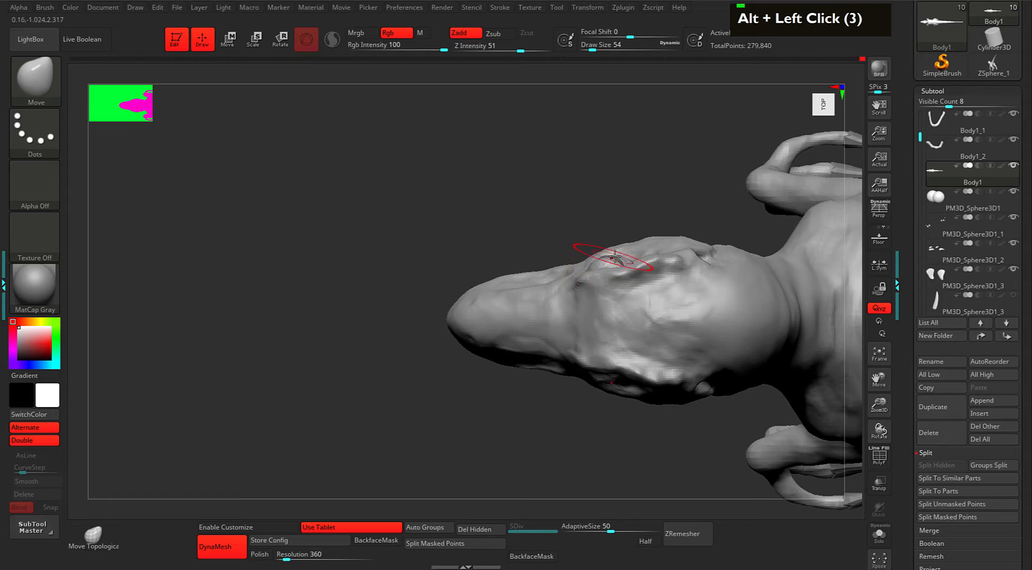
Make the PM3D_Sphere3D1 eyeball active and test sliding it sideways with the gizmo, then undo.
alt+click(605, 263)
click(952, 200)
alt+drag(682, 219, 631, 223)
key(w)
drag(601, 446, 597, 459)
key(ctrl+z)
Turn the head to a straight-on front view, enable X symmetry, and zoom to the eyeball.
drag(534, 465, 537, 282)
alt+drag(659, 214, 660, 171)
key(x)
mouse_move(720, 216)
alt+mouse_down()
mouse_move(711, 298)
mouse_move(666, 304)
alt+mouse_up()
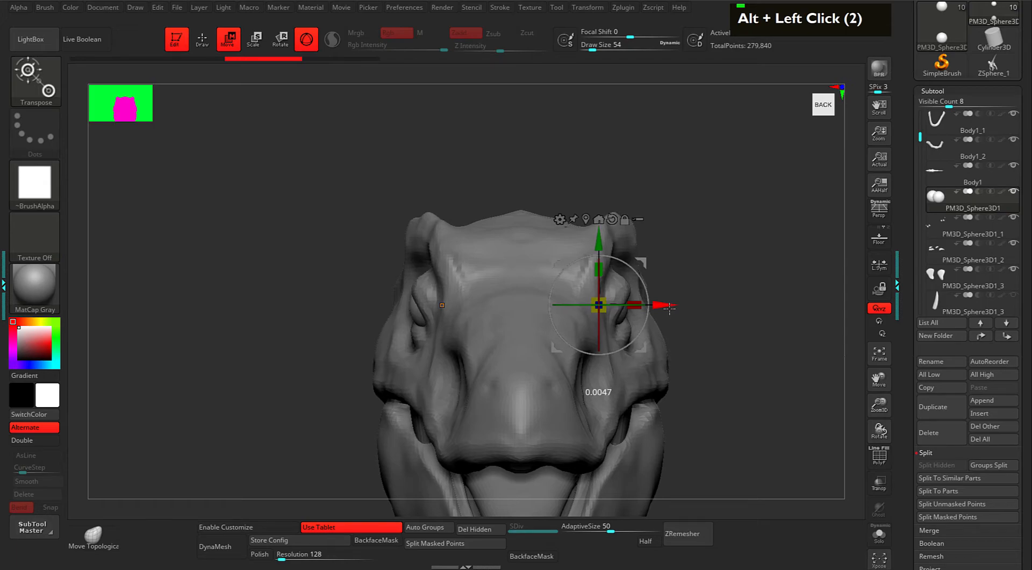
Make Body1 the active mesh again and nudge the surface at the eye slightly.
key(q)
alt+click(638, 288)
alt+click(594, 333)
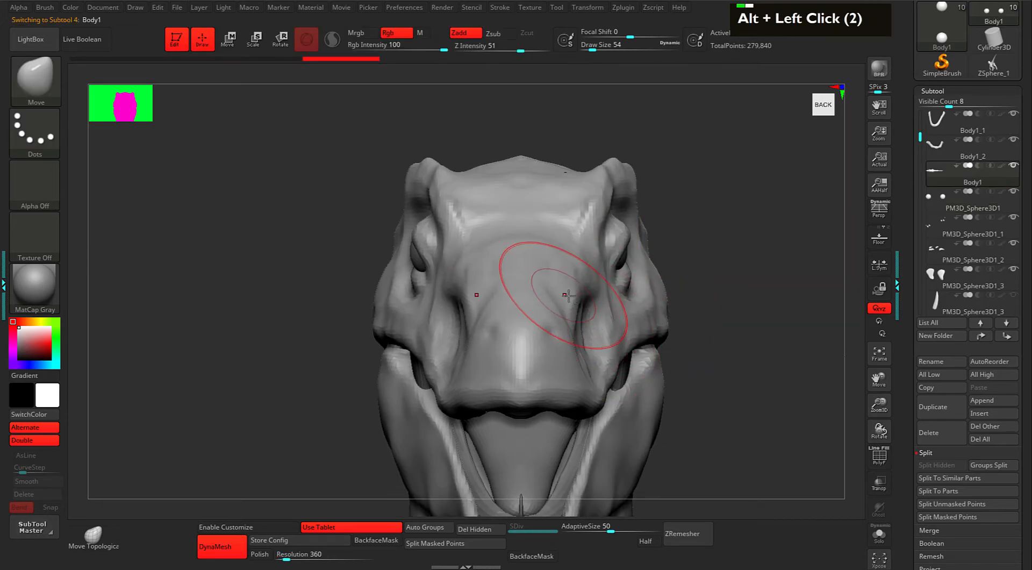
mouse_move(624, 239)
mouse_down()
mouse_move(652, 247)
mouse_move(625, 237)
mouse_up()
key(space)
key(space)
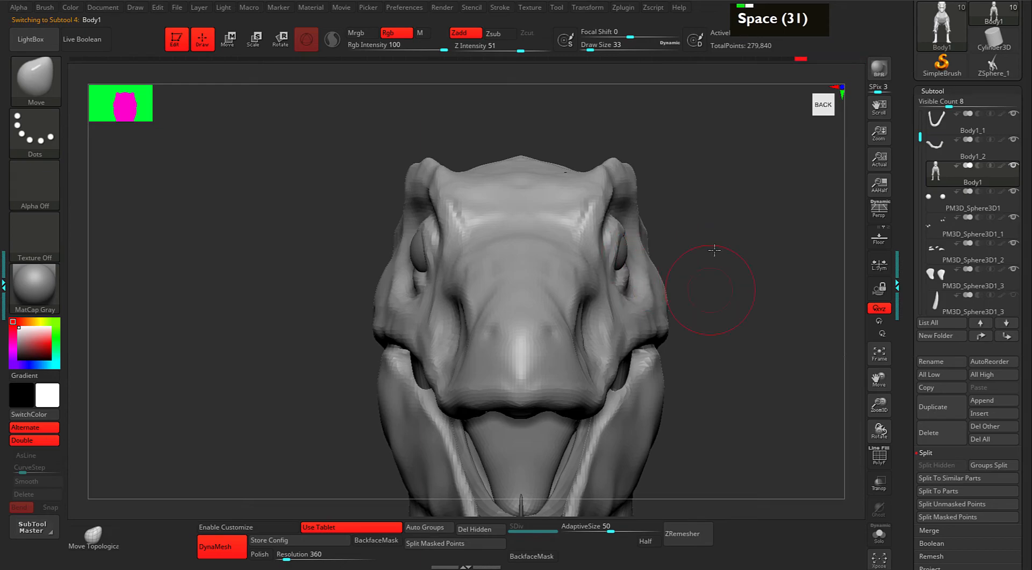
Pull the eyelid rims out over both eyes, checking from a three-quarter left view.
alt+drag(709, 278, 658, 217)
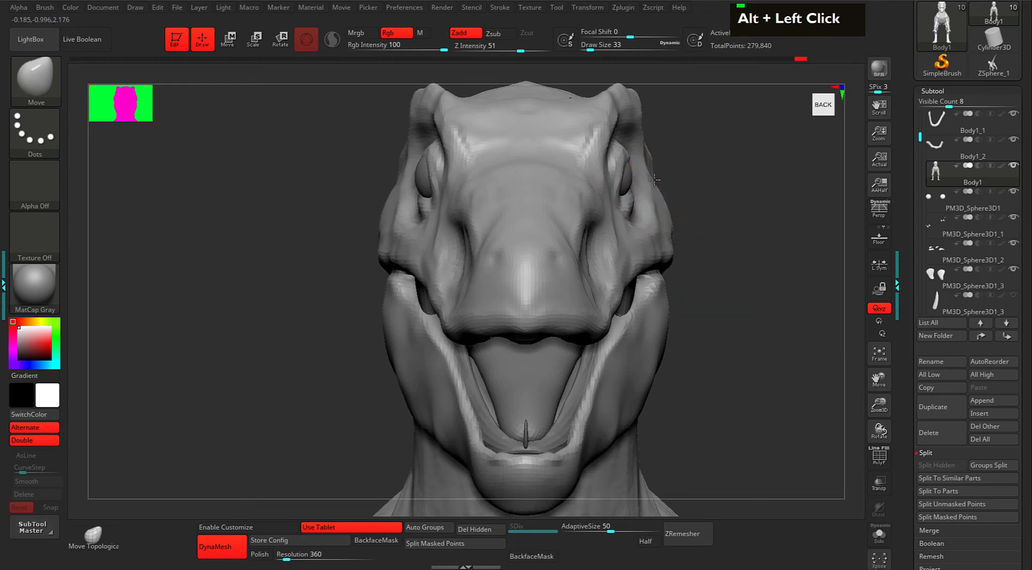
mouse_move(652, 163)
mouse_down()
mouse_move(646, 156)
mouse_move(705, 161)
mouse_move(666, 179)
mouse_up()
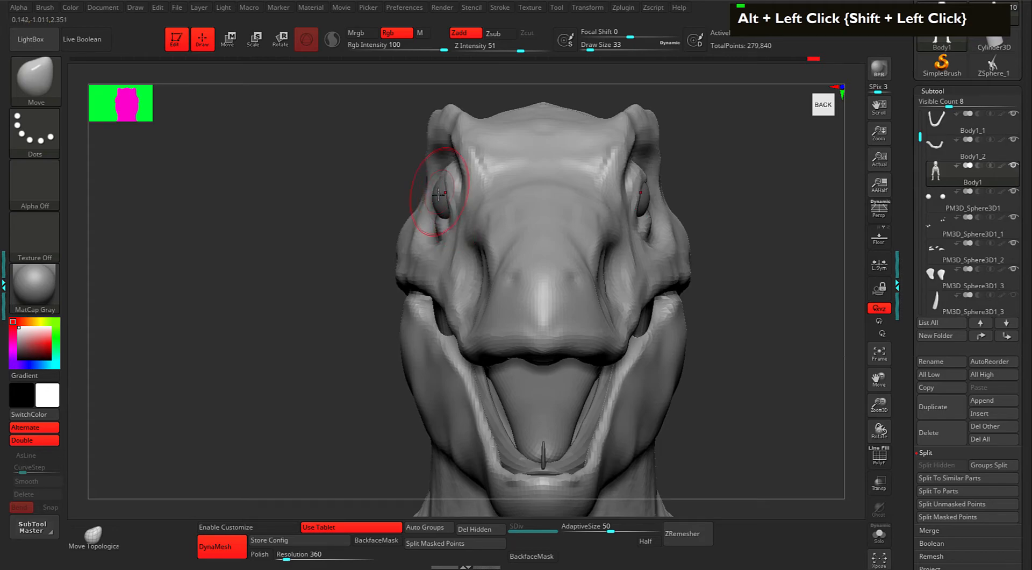
drag(451, 187, 444, 215)
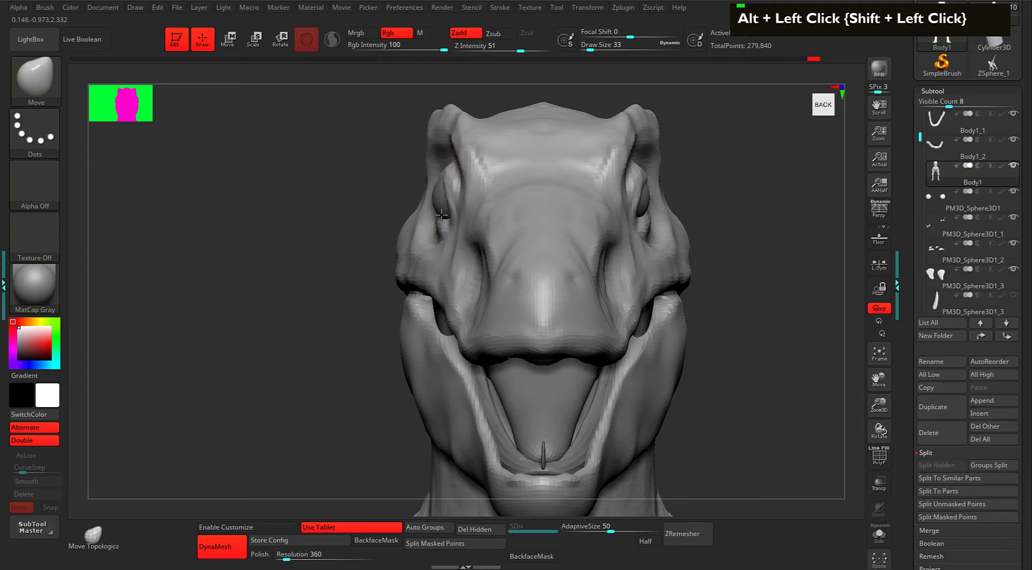
mouse_move(343, 271)
mouse_down()
mouse_move(428, 201)
mouse_move(405, 211)
mouse_move(464, 208)
mouse_up()
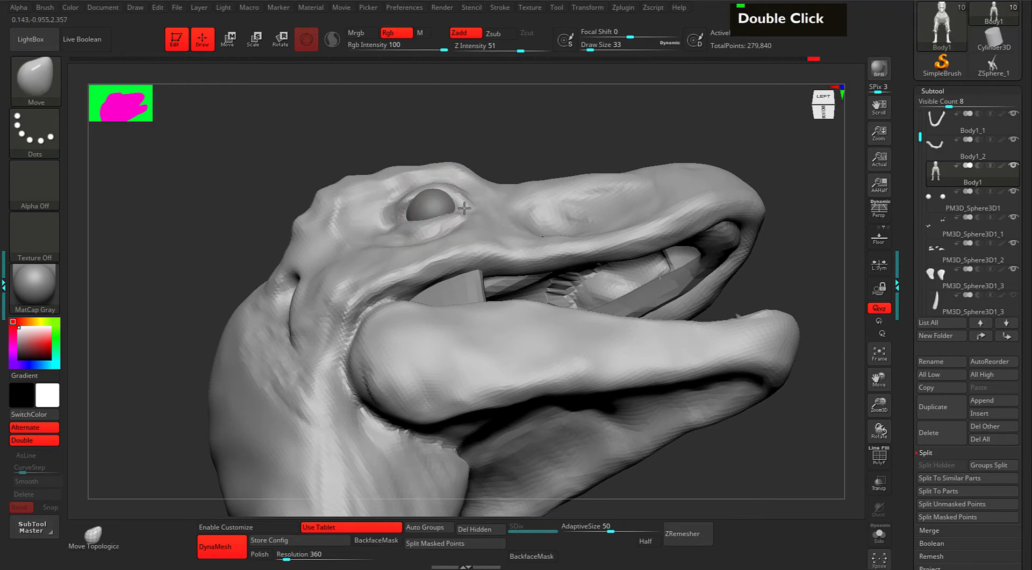
mouse_move(608, 149)
mouse_down()
mouse_move(615, 160)
mouse_move(586, 151)
mouse_up()
Carve a crease along the lower eyelid with DamStandard at draw size 14.
key(3)
key(space)
alt+drag(464, 214, 428, 225)
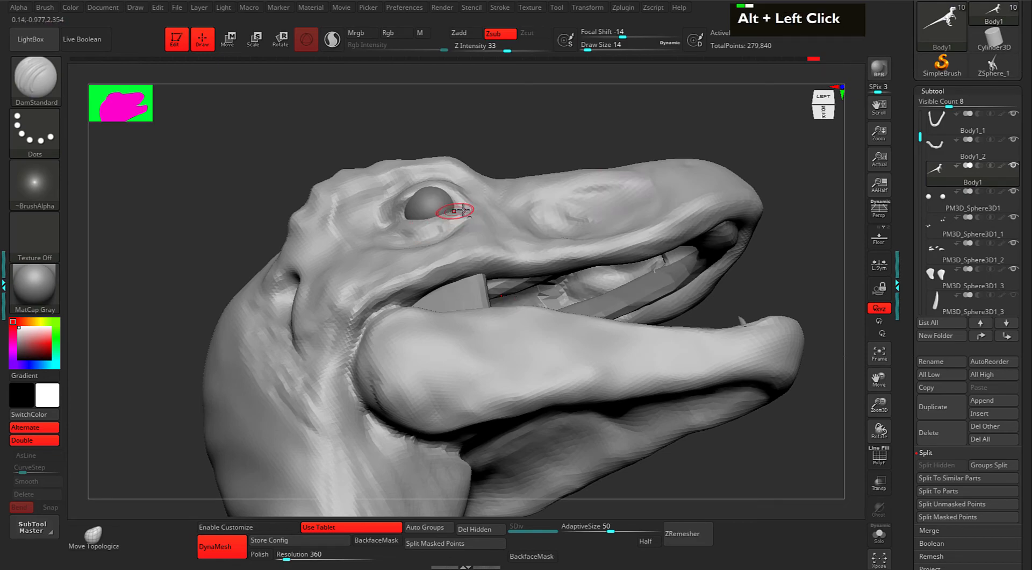
double_click(446, 220)
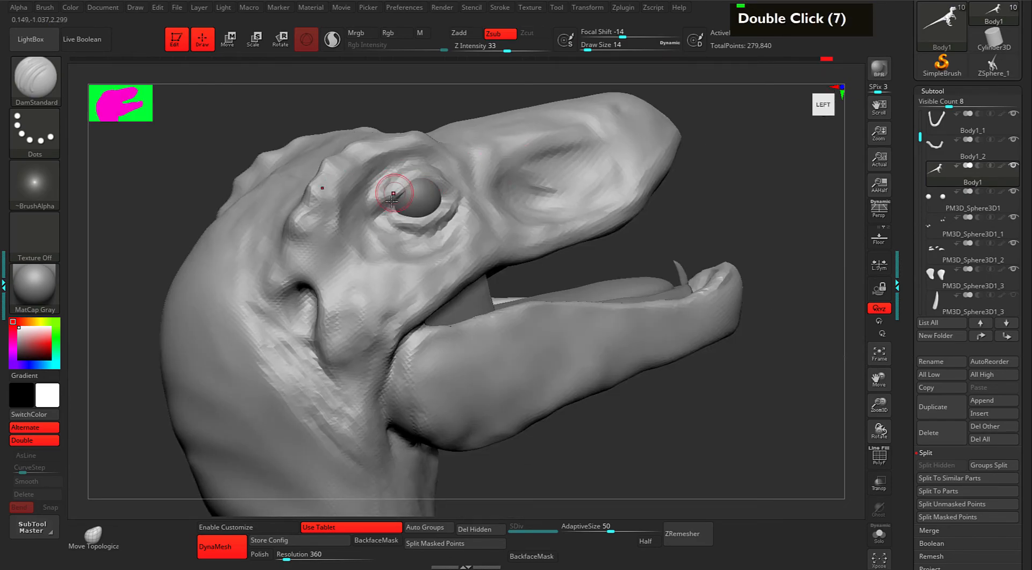
double_click(392, 199)
double_click(393, 200)
double_click(393, 201)
alt+click(393, 207)
alt+click(393, 210)
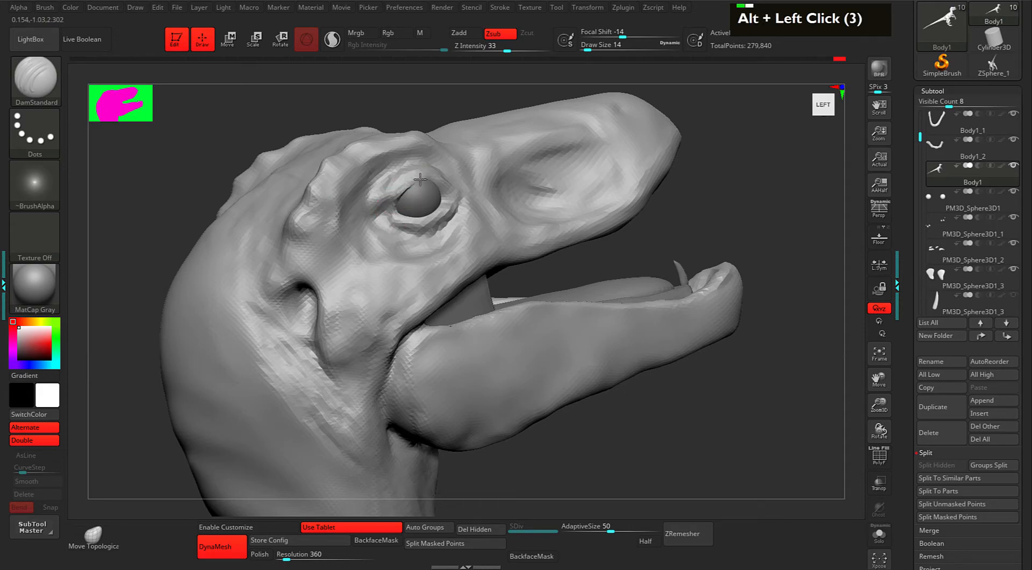
Deepen and refine the crease at the front corner of the eye.
alt+drag(454, 190, 462, 200)
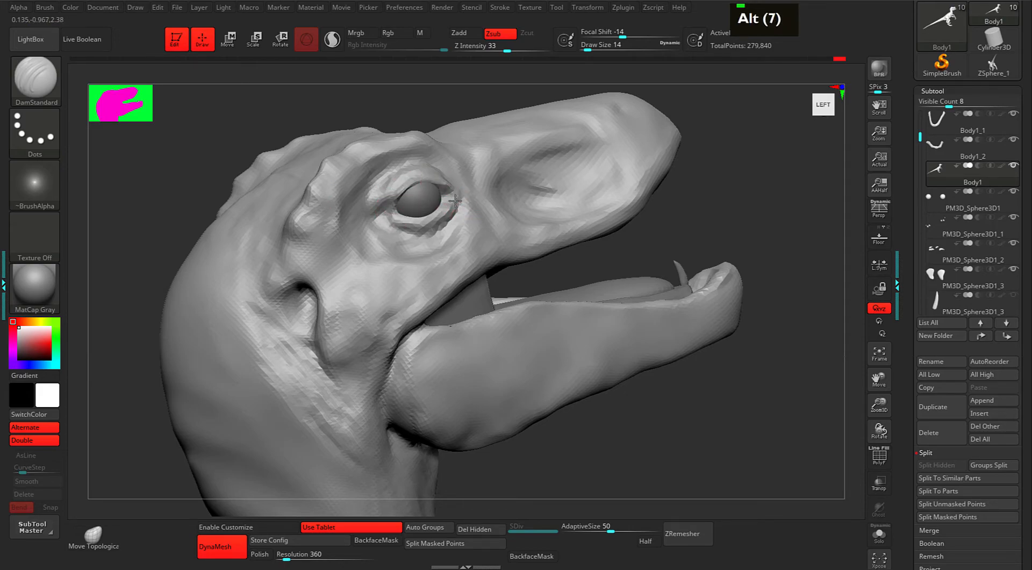
alt+click(454, 203)
alt+click(454, 208)
double_click(428, 237)
double_click(426, 242)
double_click(425, 245)
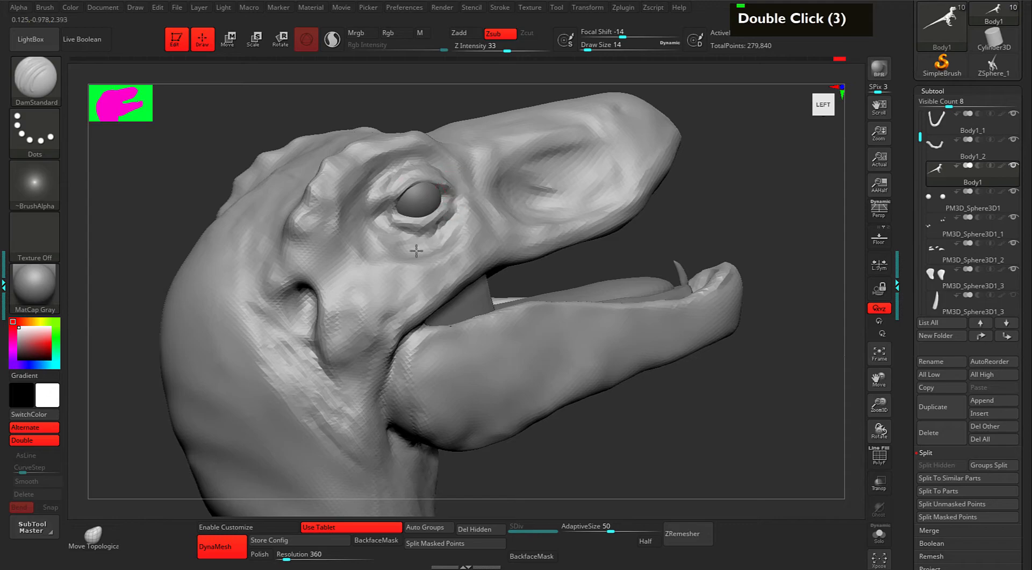
mouse_move(739, 219)
mouse_down()
mouse_move(774, 191)
mouse_move(767, 177)
mouse_move(745, 217)
mouse_move(699, 196)
mouse_up()
With ClayBuildup at size 12, resculpt the brow behind the eye and deepen the snout hollow.
key(2)
key(space)
drag(604, 192, 598, 194)
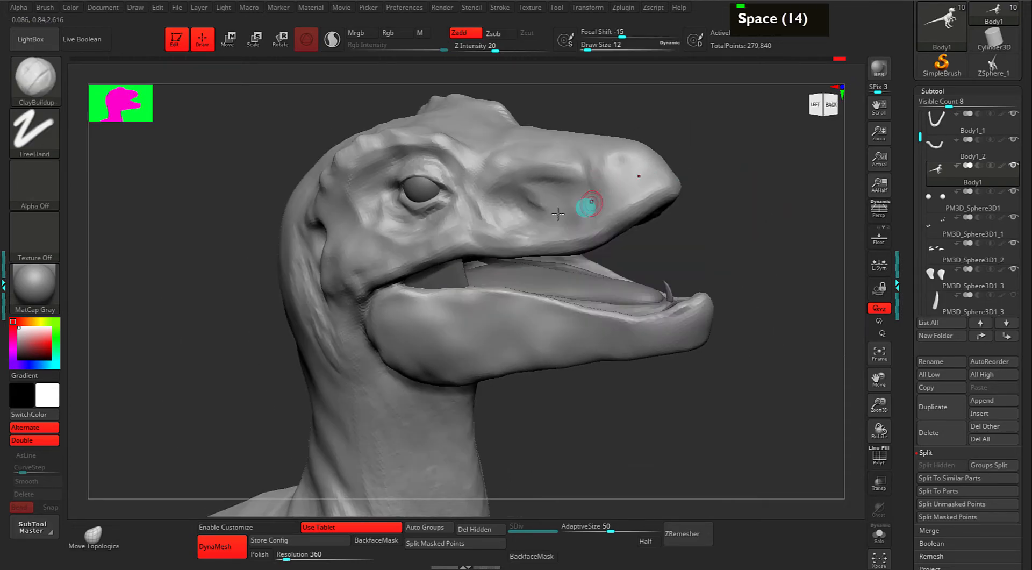
alt+click(484, 212)
alt+click(487, 202)
double_click(501, 206)
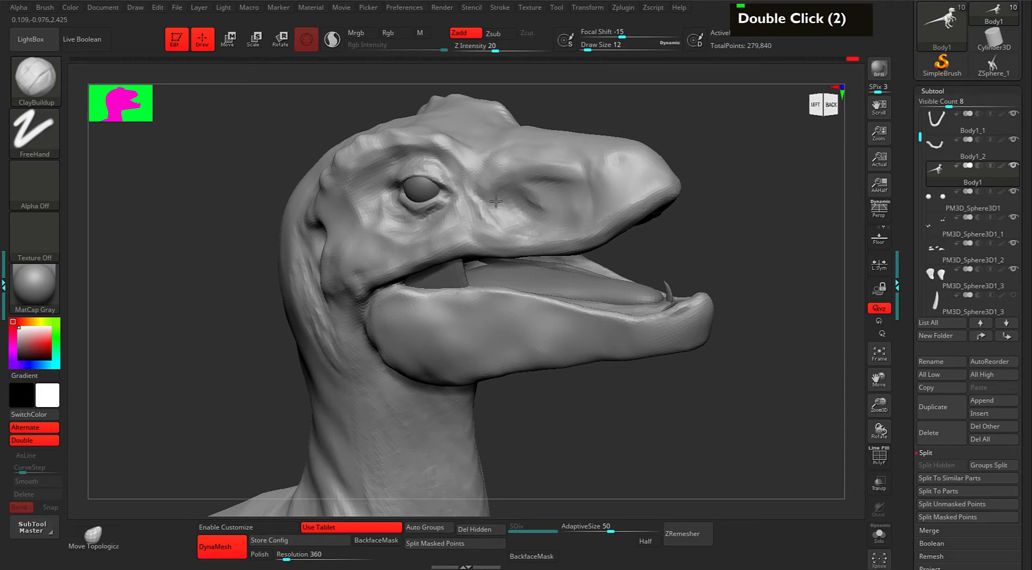
mouse_move(531, 184)
alt+mouse_down()
mouse_move(557, 177)
mouse_move(488, 187)
mouse_move(554, 199)
alt+mouse_up()
mouse_move(532, 191)
alt+mouse_down()
mouse_move(561, 203)
mouse_move(552, 202)
alt+mouse_up()
Touch up the cheek and build up the upper lip edge toward the snout tip.
mouse_move(709, 177)
mouse_down()
mouse_move(744, 175)
mouse_move(728, 207)
mouse_move(747, 221)
mouse_move(700, 237)
mouse_move(712, 251)
mouse_move(717, 244)
mouse_up()
key(F9)
key(F9)
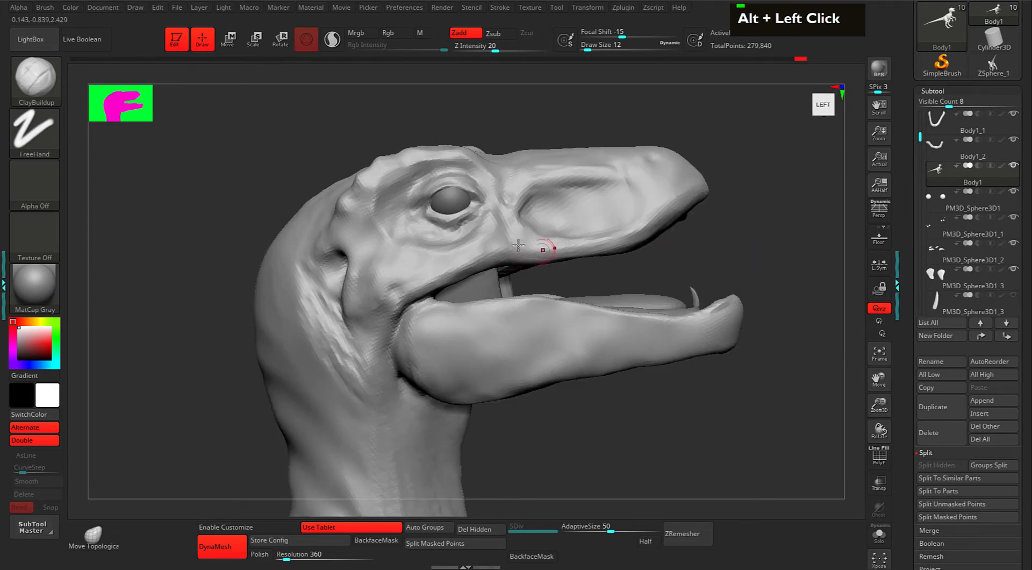
double_click(486, 258)
drag(403, 309, 519, 257)
mouse_move(590, 247)
mouse_down()
mouse_move(523, 255)
mouse_move(642, 234)
mouse_up()
mouse_move(776, 227)
mouse_down()
mouse_move(765, 227)
mouse_move(760, 269)
mouse_up()
mouse_move(760, 268)
alt+mouse_down()
mouse_move(754, 210)
mouse_move(742, 242)
mouse_move(728, 240)
alt+mouse_up()
key(1)
key(space)
key(space)
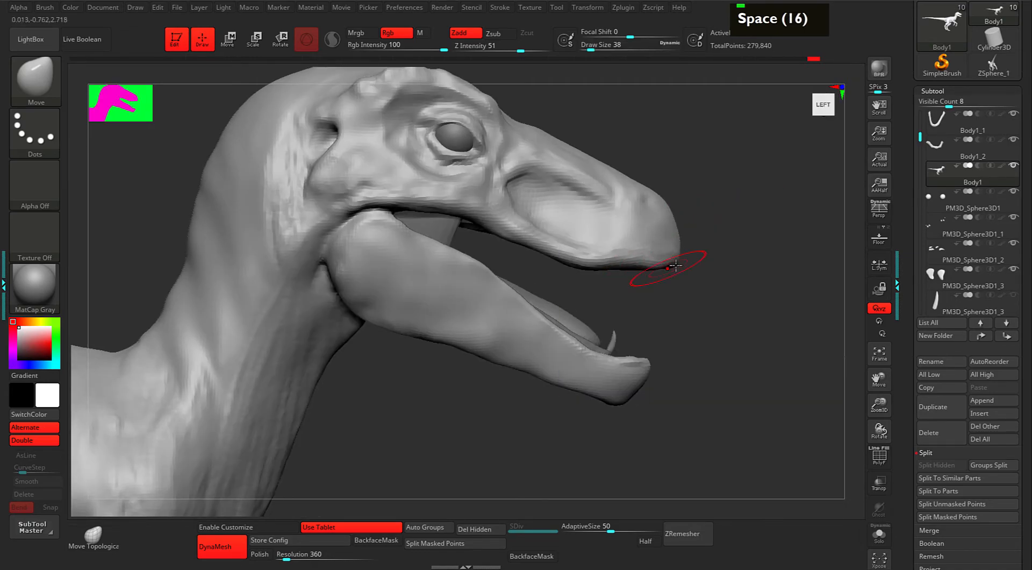
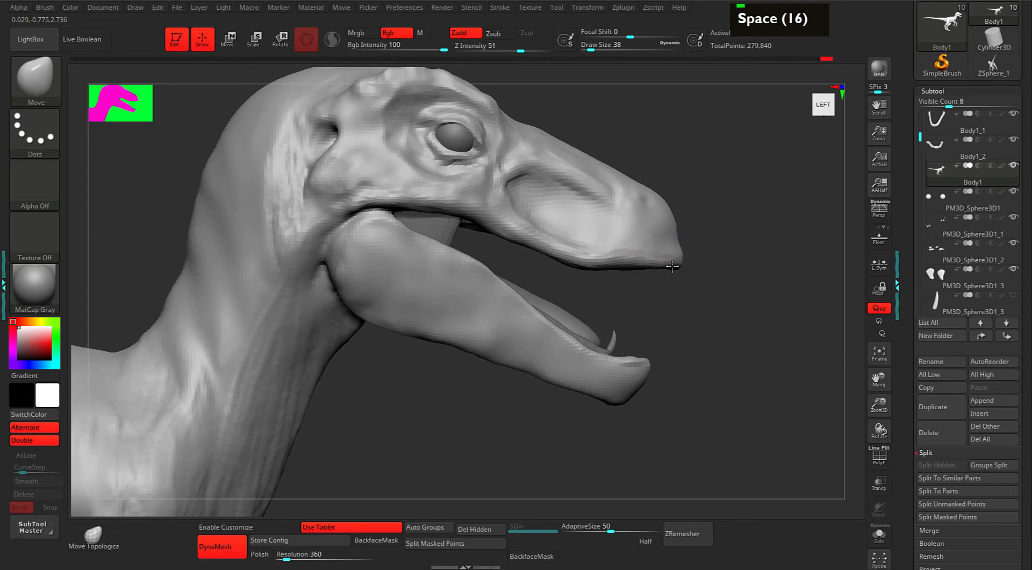
Shrink the brush draw size to 25, then enlarge it to 67.
key(space)
drag(689, 241, 682, 238)
alt+drag(735, 187, 742, 263)
key(space)
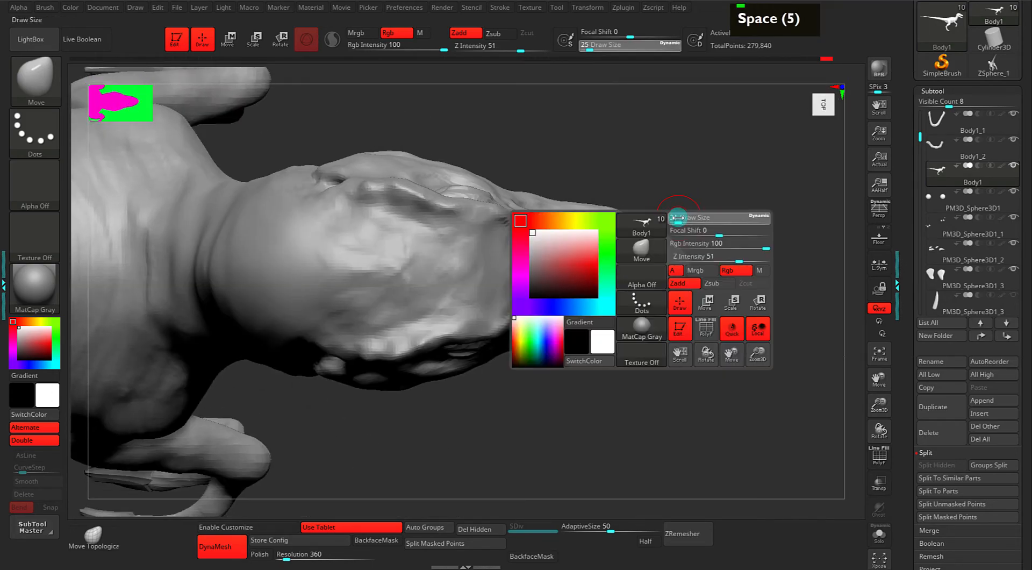
mouse_move(682, 216)
alt+mouse_down()
mouse_move(707, 235)
mouse_move(695, 199)
mouse_move(628, 242)
alt+mouse_up()
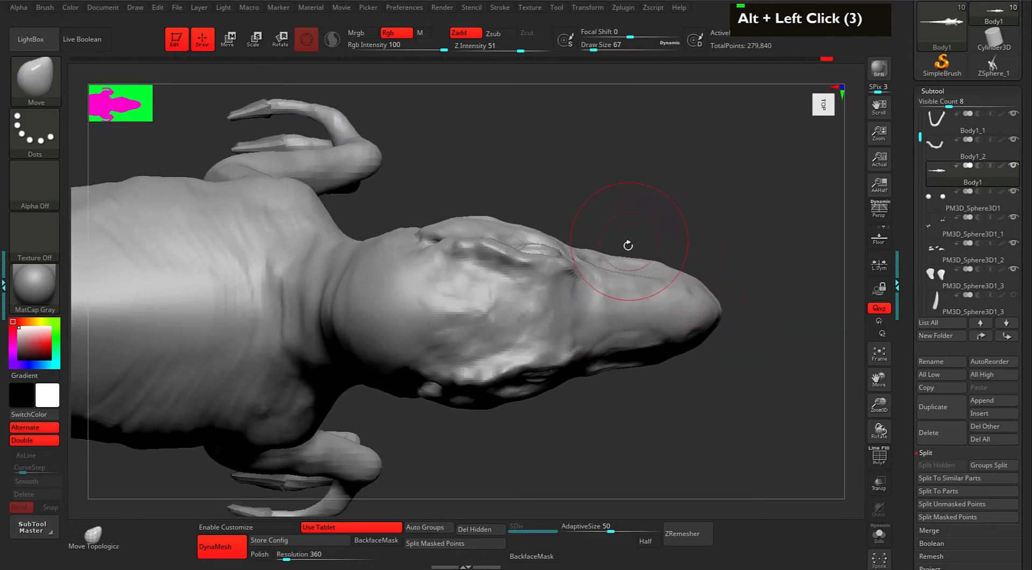
double_click(660, 259)
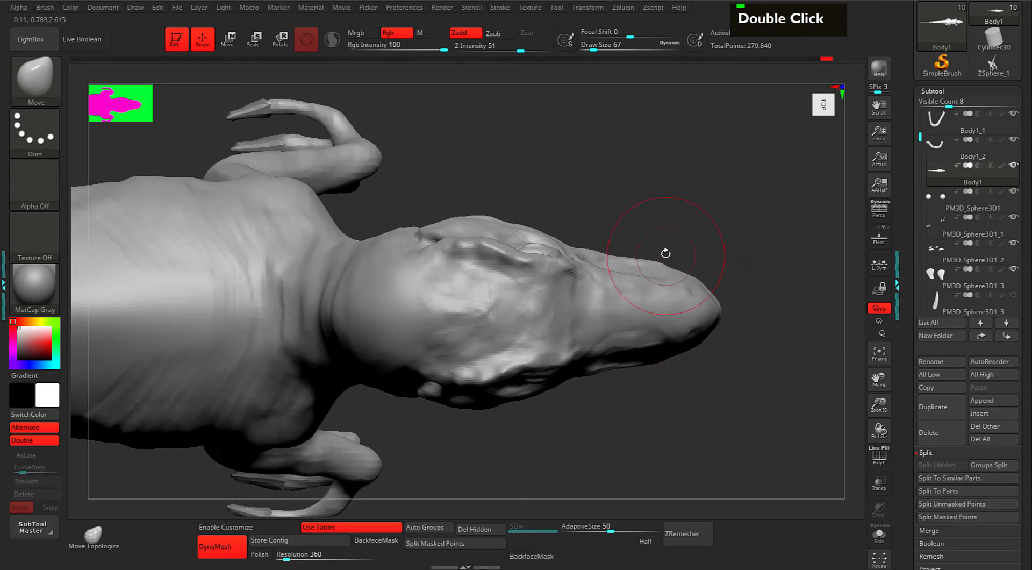
From the underside, push the lower jaw rim inward with Move, then switch to DamStandard.
drag(660, 233, 702, 193)
drag(697, 237, 717, 184)
key(ctrl+z)
drag(769, 231, 751, 161)
alt+drag(687, 181, 699, 213)
mouse_move(571, 259)
mouse_down()
mouse_move(573, 272)
mouse_move(631, 295)
mouse_move(664, 295)
mouse_up()
mouse_move(692, 189)
alt+mouse_down()
mouse_move(685, 174)
mouse_move(689, 327)
mouse_move(662, 360)
mouse_move(676, 340)
mouse_move(576, 337)
mouse_move(494, 275)
alt+mouse_up()
key(space)
key(3)
With ClayBuildup, add clay behind the jaw joint and smooth it.
double_click(478, 171)
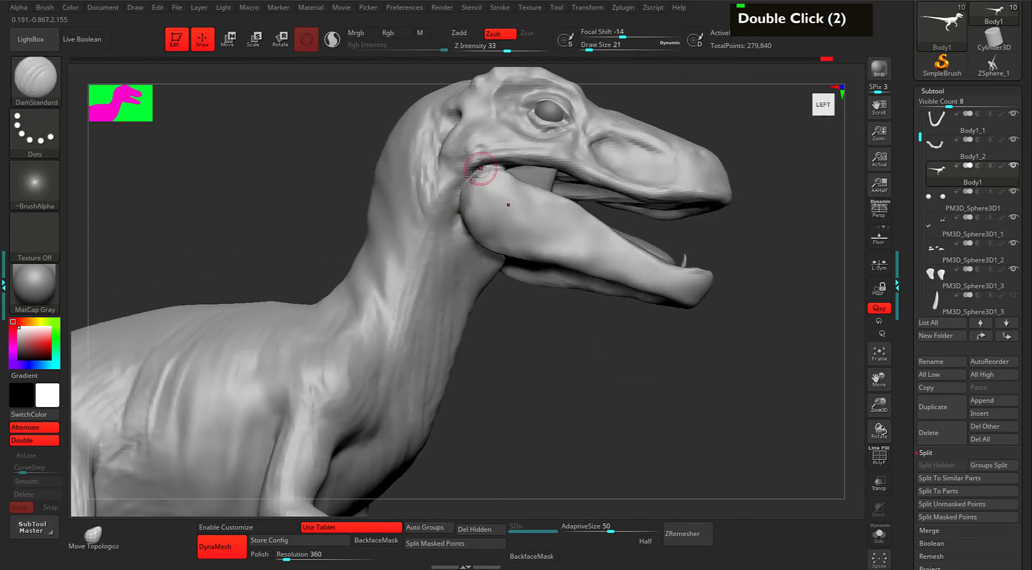
key(2)
drag(464, 173, 438, 213)
drag(510, 327, 495, 288)
drag(461, 203, 469, 226)
drag(464, 202, 470, 228)
drag(533, 295, 513, 281)
mouse_move(471, 182)
shift+mouse_down()
mouse_move(464, 200)
mouse_move(490, 180)
mouse_move(472, 188)
shift+mouse_up()
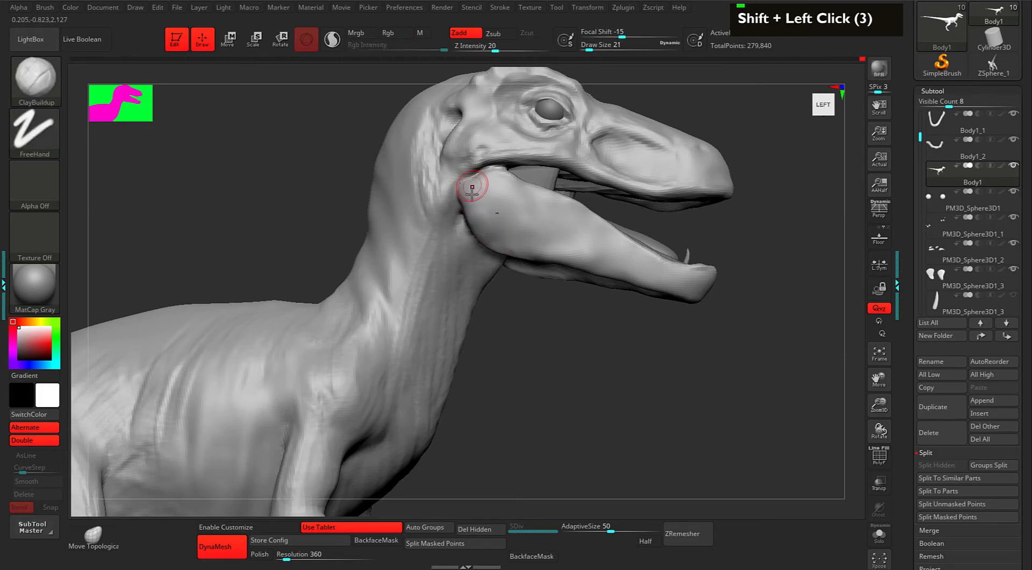
Smooth and rework the mouth-corner crease at the jaw joint.
double_click(494, 176)
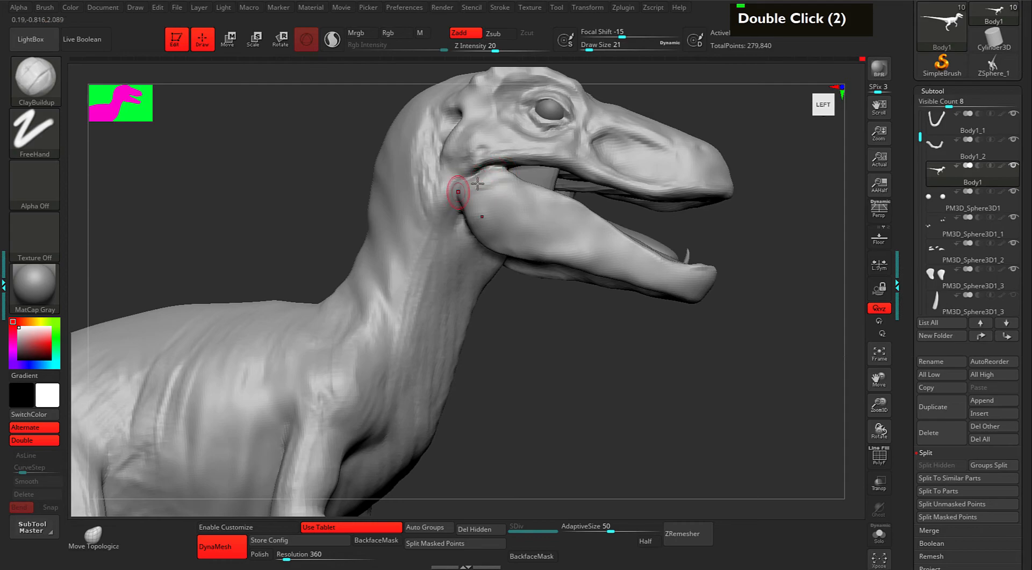
drag(558, 343, 557, 363)
mouse_move(499, 183)
shift+mouse_down()
mouse_move(467, 206)
mouse_move(515, 223)
mouse_move(506, 192)
shift+mouse_up()
mouse_move(752, 334)
mouse_down()
mouse_move(670, 323)
mouse_move(750, 318)
mouse_up()
alt+drag(707, 344, 722, 374)
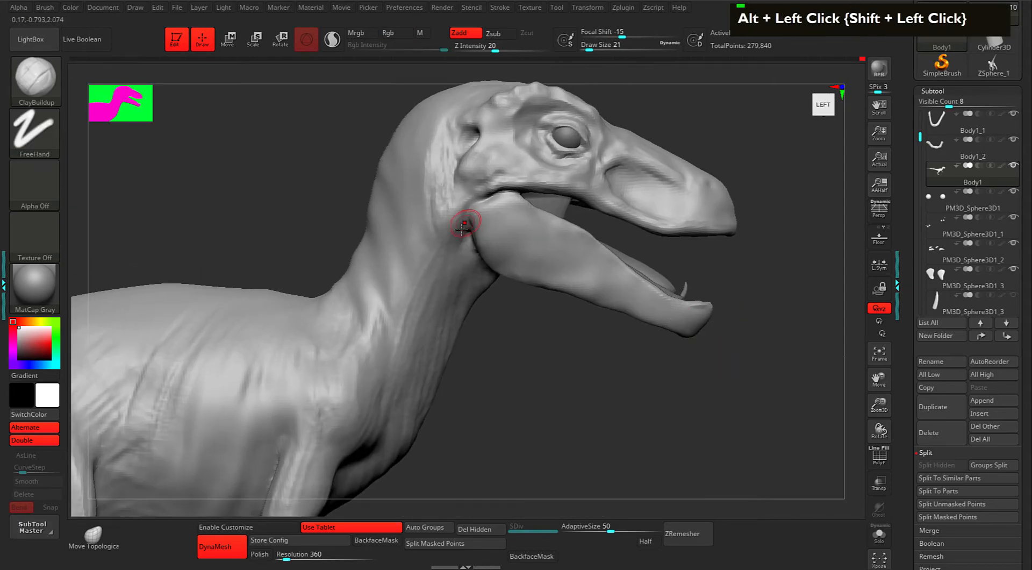
drag(515, 292, 544, 280)
mouse_move(466, 221)
alt+mouse_down()
mouse_move(472, 245)
mouse_move(496, 208)
alt+mouse_up()
drag(578, 368, 532, 363)
Carve into the lower jaw and reshape its bottom edge.
mouse_move(484, 224)
alt+mouse_down()
mouse_move(485, 235)
mouse_move(531, 263)
mouse_move(562, 260)
alt+mouse_up()
key(space)
alt+drag(508, 215, 594, 282)
alt+drag(583, 269, 613, 306)
alt+drag(575, 284, 615, 315)
alt+drag(572, 291, 606, 320)
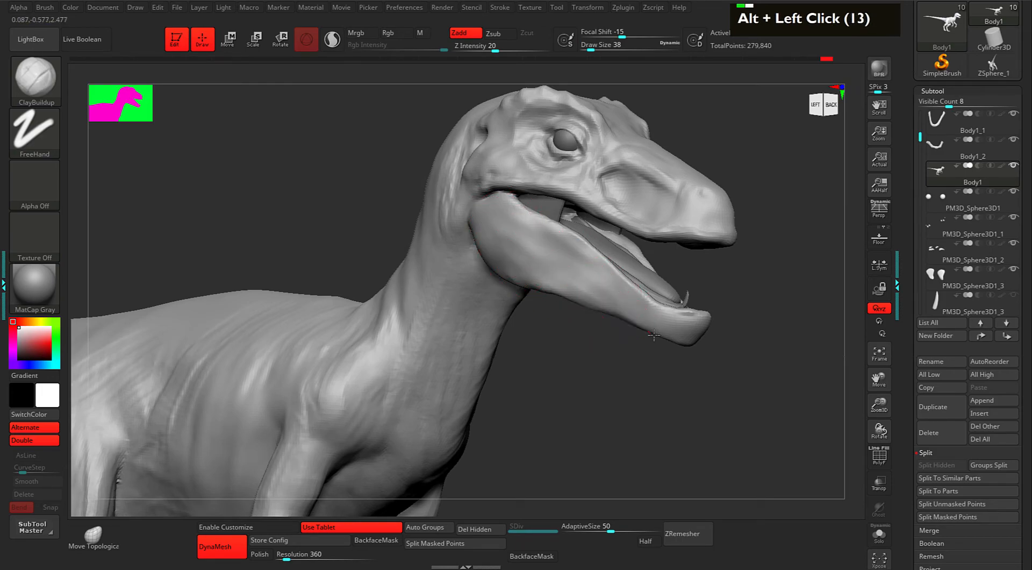
mouse_move(667, 367)
mouse_down()
mouse_move(681, 373)
mouse_move(660, 367)
mouse_move(649, 328)
mouse_up()
Set the brush draw size to 21 and sculpt a stroke on the upper jaw.
key(space)
drag(716, 304, 715, 303)
alt+drag(705, 226, 715, 268)
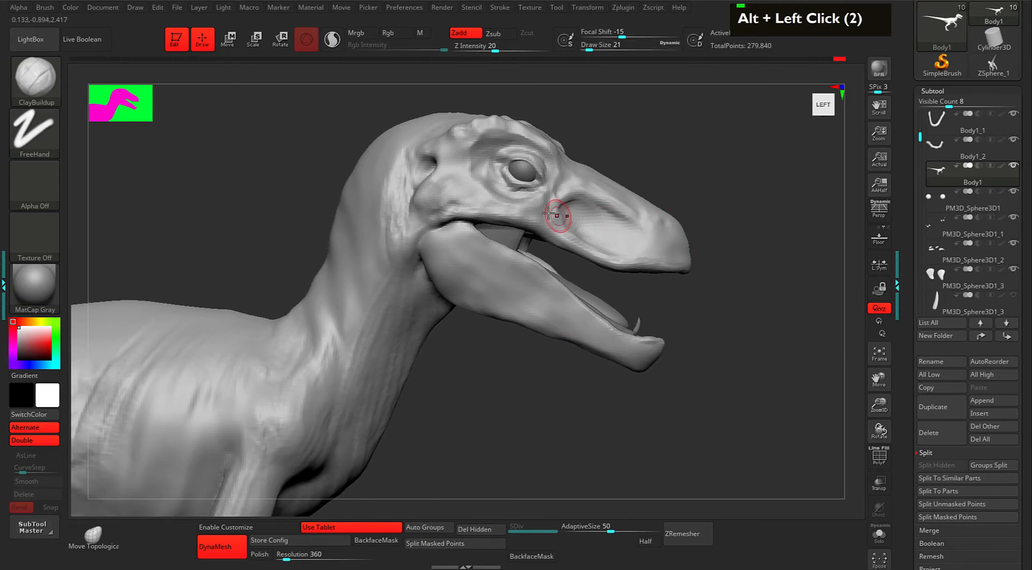
drag(560, 229, 591, 245)
Centre the head, select the PM3D_Sphere3D1_4 tooth subtool and switch to Move (W).
drag(739, 300, 685, 293)
alt+drag(686, 293, 693, 283)
alt+drag(732, 299, 695, 270)
drag(920, 137, 920, 186)
click(938, 223)
click(941, 250)
mouse_move(762, 315)
alt+mouse_down()
mouse_move(737, 279)
mouse_move(728, 285)
mouse_move(752, 313)
mouse_move(734, 300)
mouse_move(752, 312)
alt+mouse_up()
key(w)
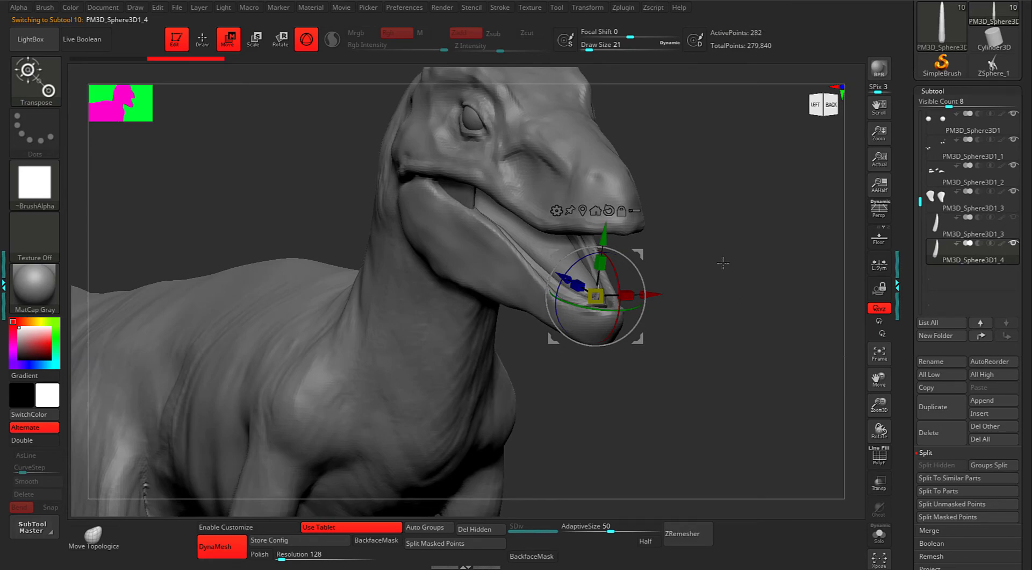
Slide the PM3D_Sphere3D1_4 tooth along X and Z until it sits centred in the lower jaw tip.
key(alt)
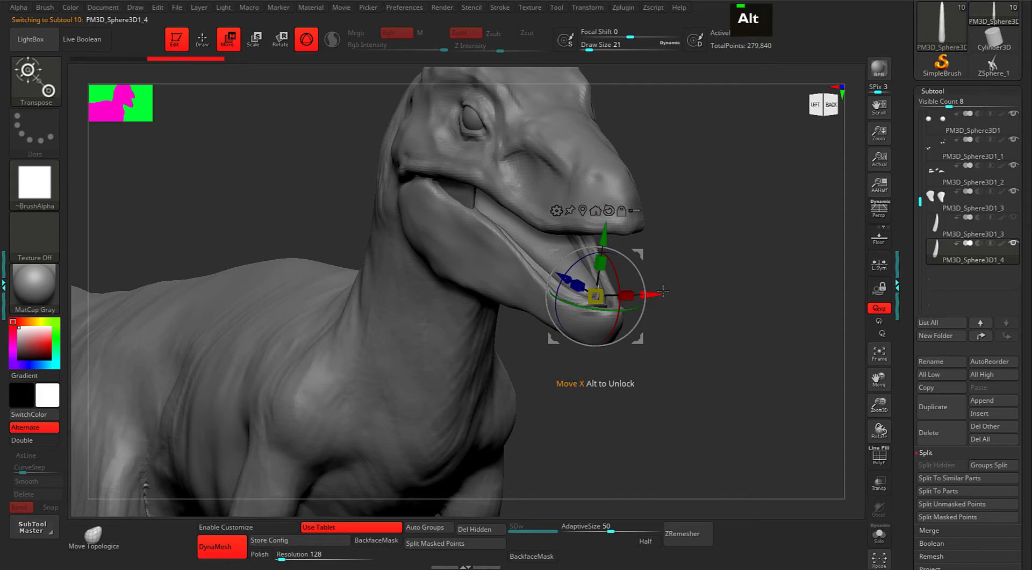
drag(658, 291, 631, 289)
key(ctrl+z)
key(x)
drag(712, 275, 672, 274)
drag(526, 257, 506, 244)
drag(709, 260, 668, 263)
drag(605, 271, 594, 264)
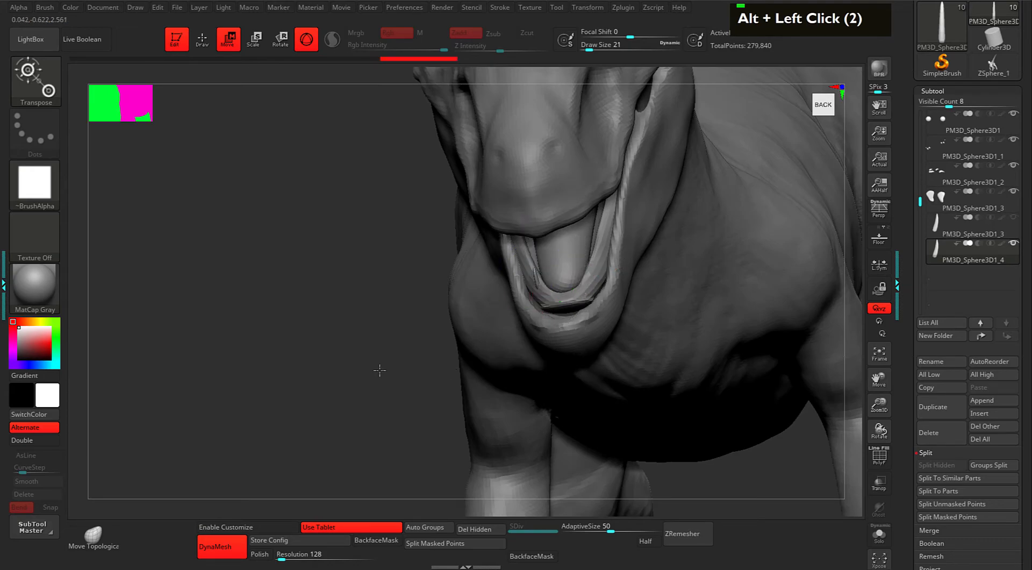
drag(376, 372, 423, 395)
drag(709, 286, 729, 274)
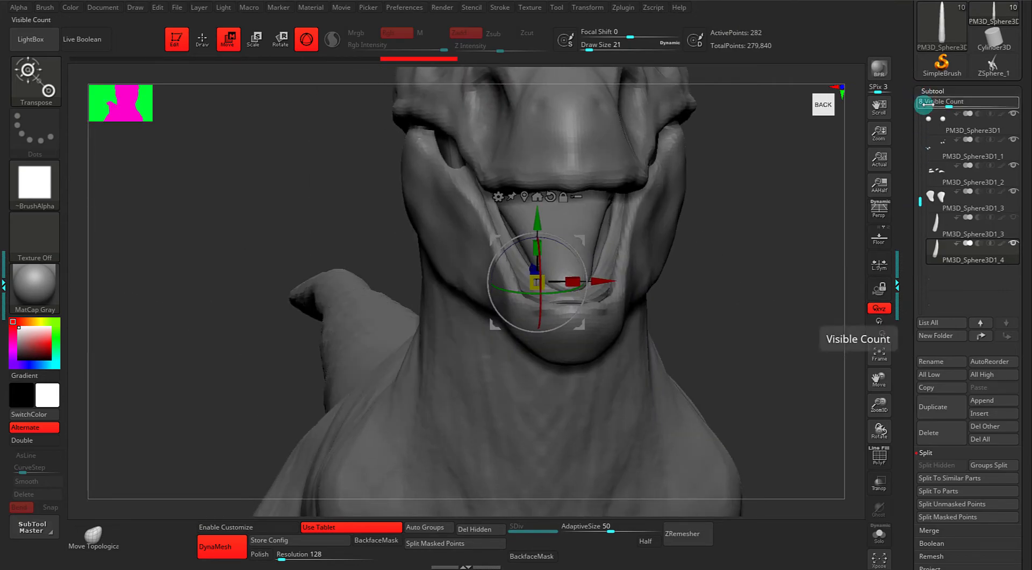
Turn the tooth into an ArrayMesh from the Tool > ArrayMesh settings.
click(932, 88)
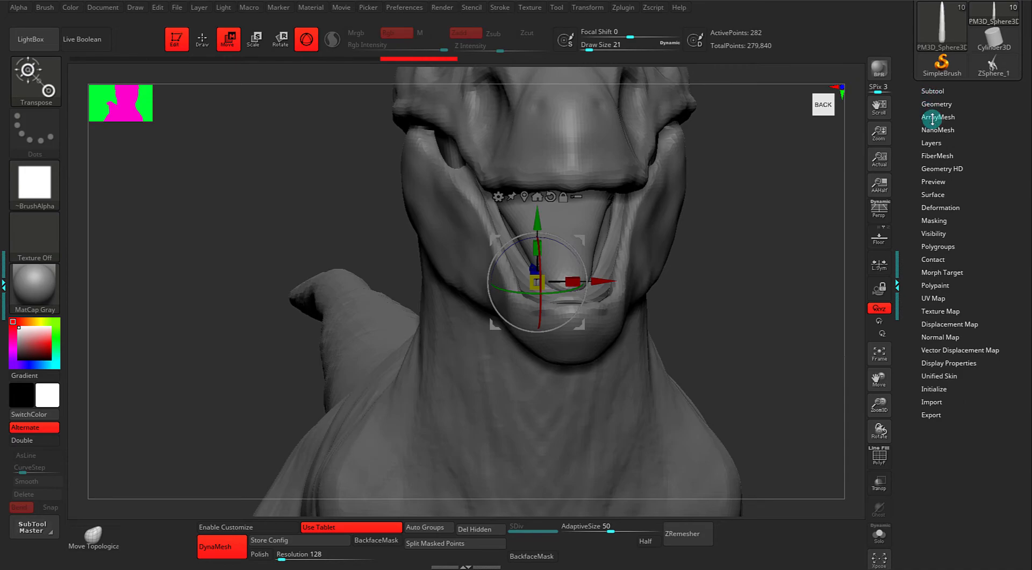
click(932, 118)
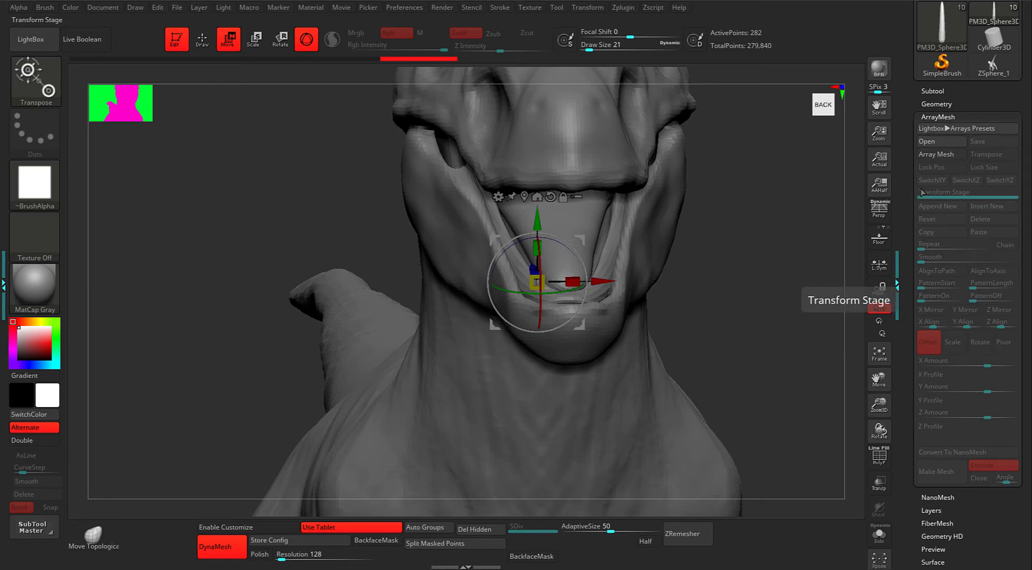
drag(779, 245, 789, 248)
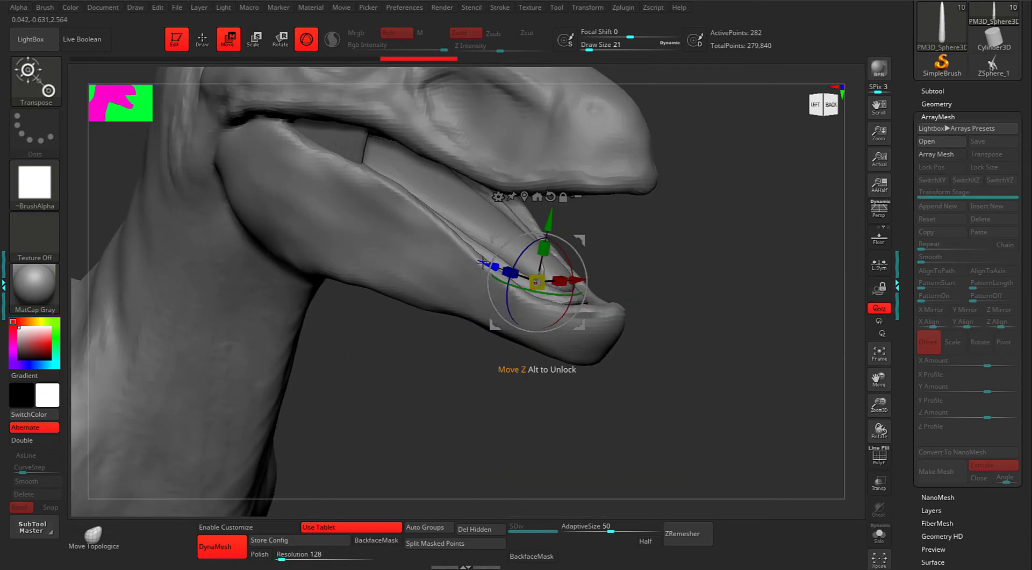
mouse_move(738, 337)
mouse_down()
mouse_move(749, 336)
mouse_move(712, 316)
mouse_move(732, 329)
mouse_up()
mouse_move(732, 329)
mouse_down()
mouse_move(713, 316)
mouse_move(737, 312)
mouse_up()
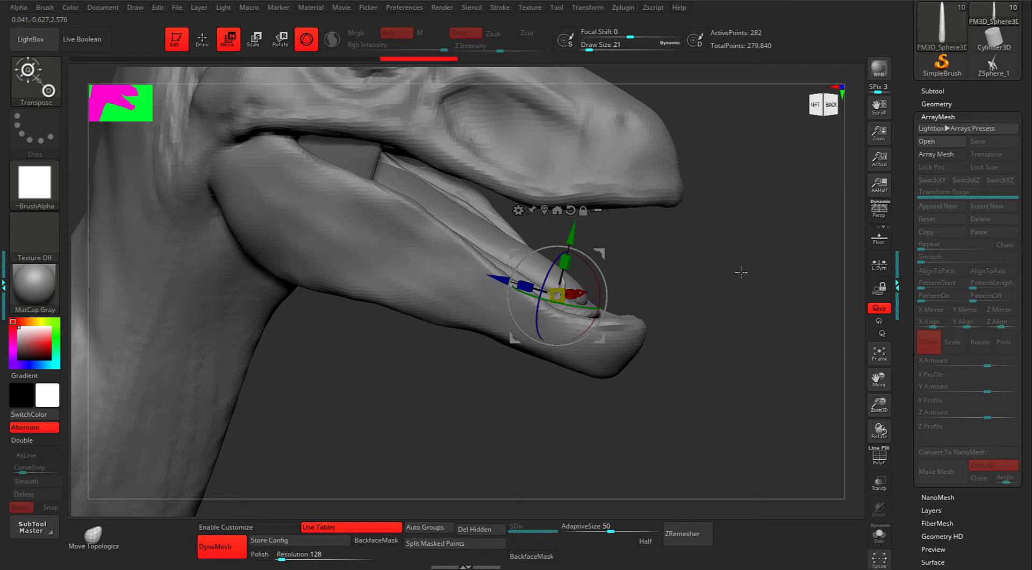
click(936, 154)
Space the two tooth copies with a Z offset of 6.8983, showing the teeth solo.
alt+drag(789, 334, 788, 345)
drag(763, 297, 725, 318)
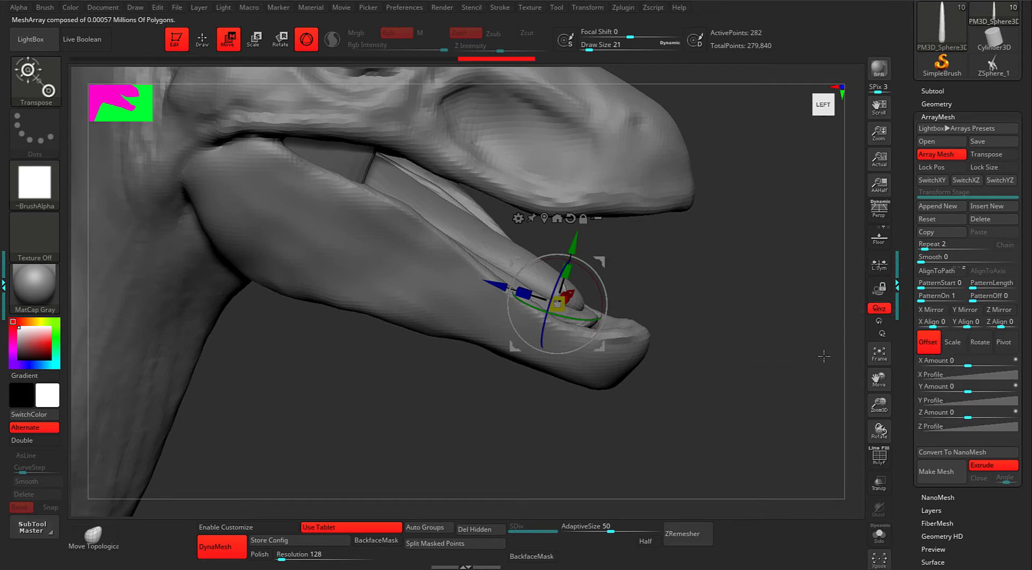
drag(770, 371, 760, 369)
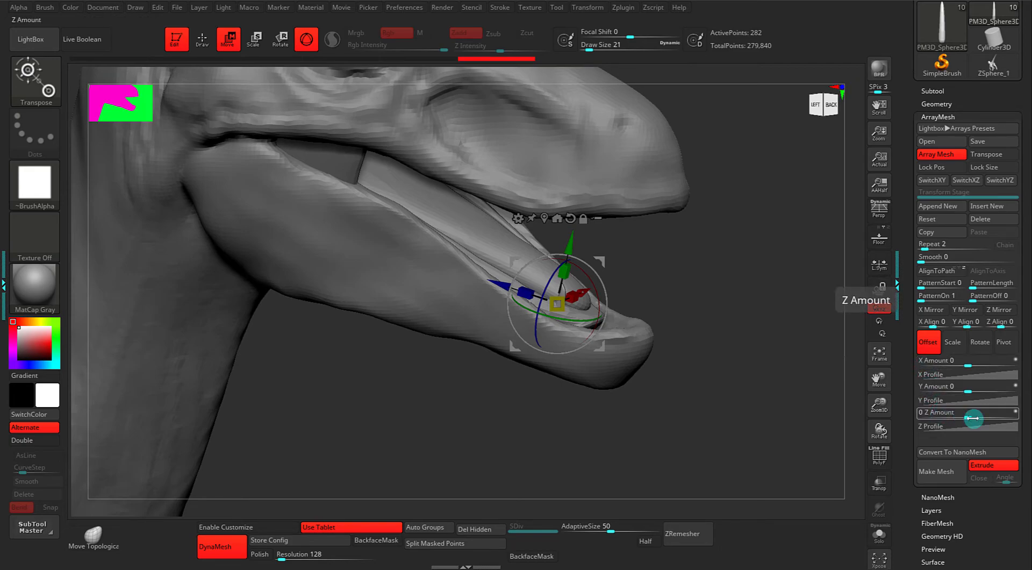
drag(970, 417, 997, 417)
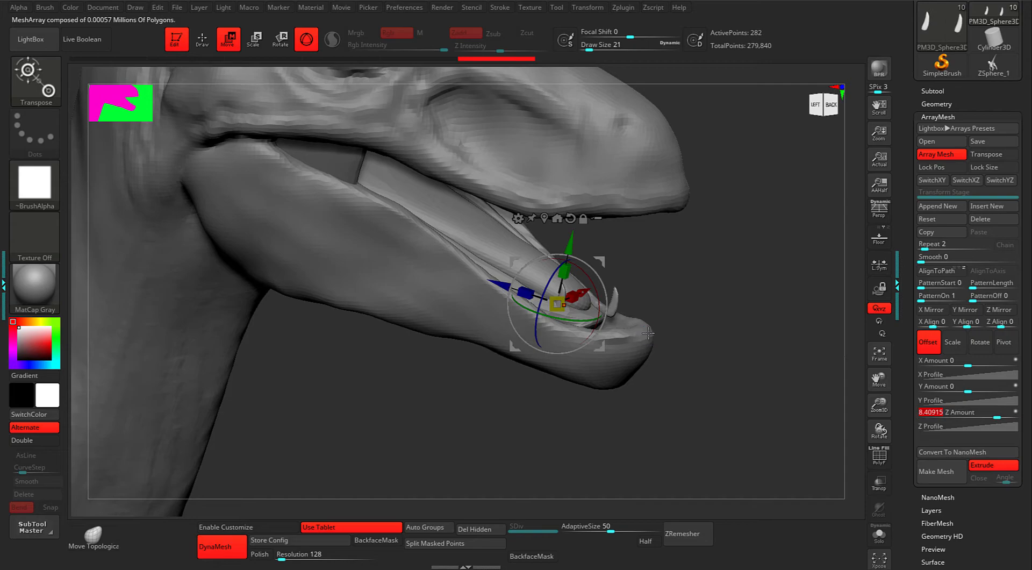
key(s)
mouse_move(698, 351)
alt+mouse_down()
mouse_move(681, 343)
mouse_move(675, 361)
mouse_move(702, 349)
alt+mouse_up()
key(q)
drag(985, 413, 977, 387)
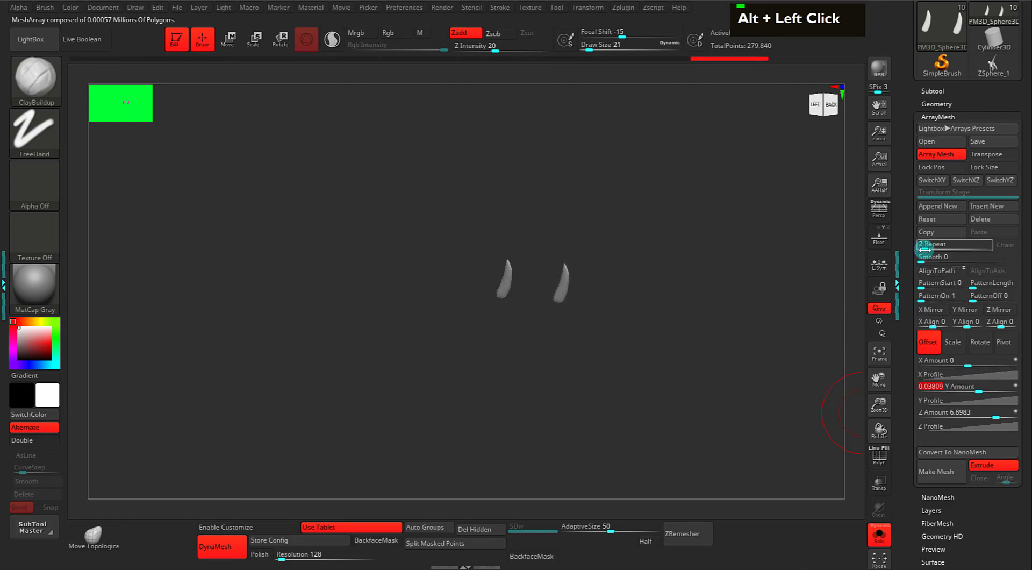
Give the 12-tooth array a slight Y offset, enlarge teeth along X and Z, and try twisting them.
drag(936, 245, 935, 245)
click(952, 347)
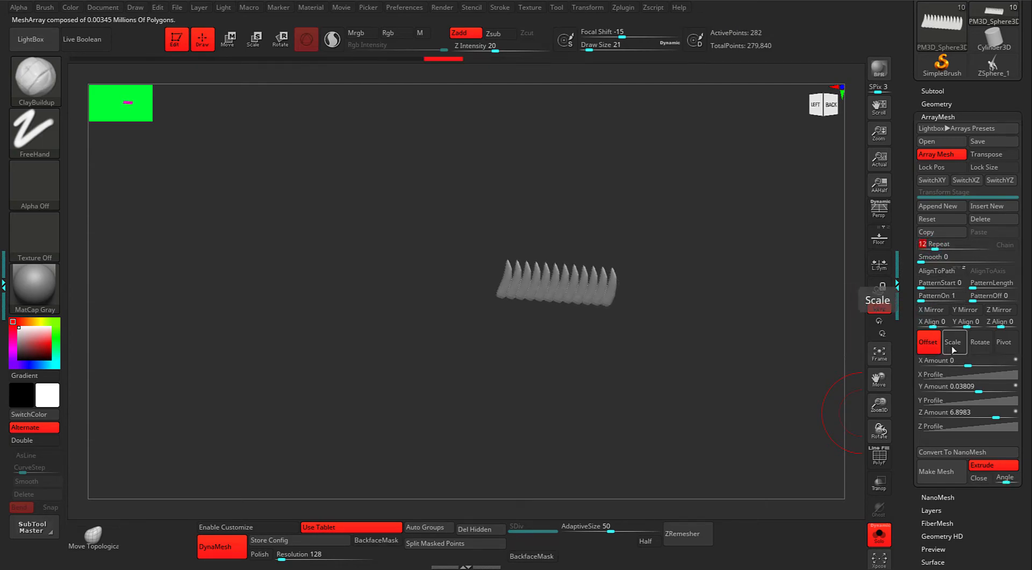
drag(959, 393, 960, 367)
drag(962, 414, 959, 416)
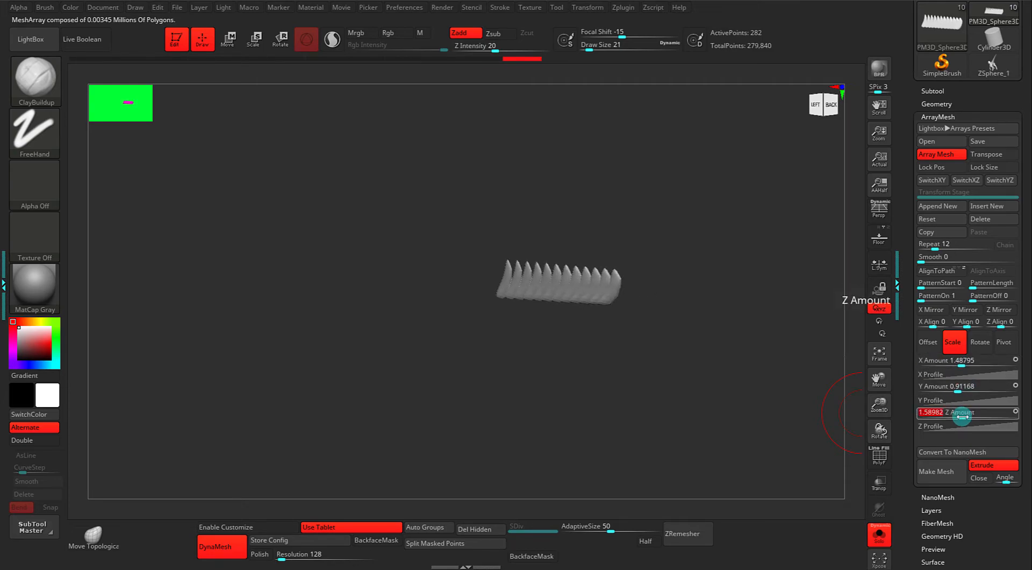
click(980, 344)
drag(983, 361, 967, 413)
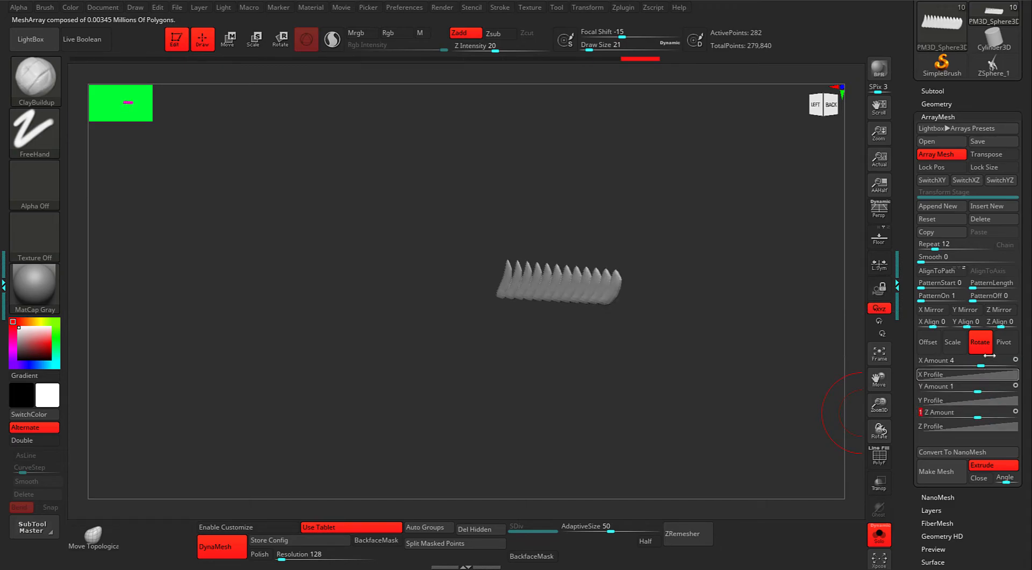
Shift the array pivot along X to 0.2049, viewing the row from the left side.
click(1003, 344)
mouse_move(968, 363)
mouse_down()
mouse_move(945, 362)
mouse_move(987, 367)
mouse_up()
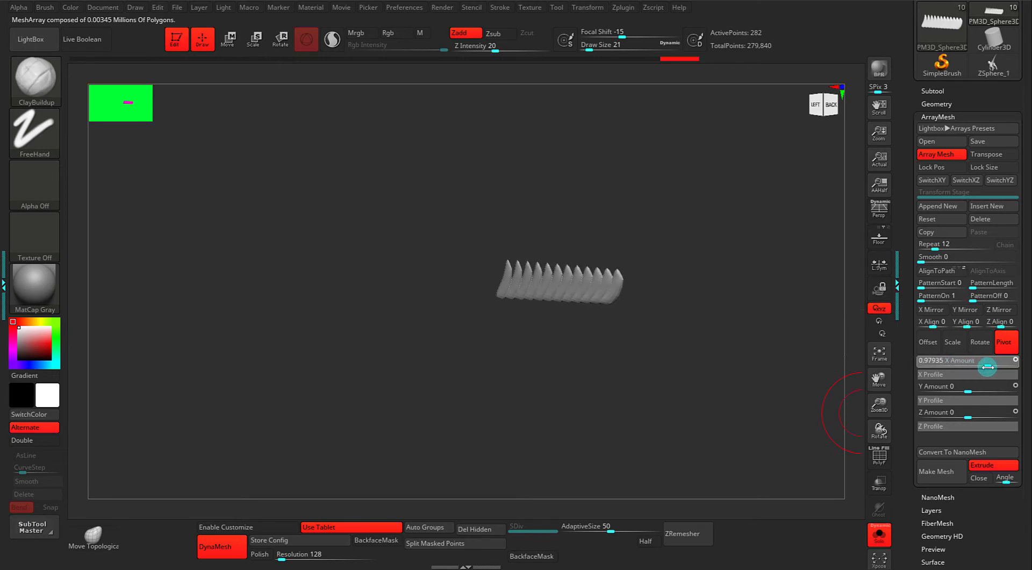
alt+double_click(669, 369)
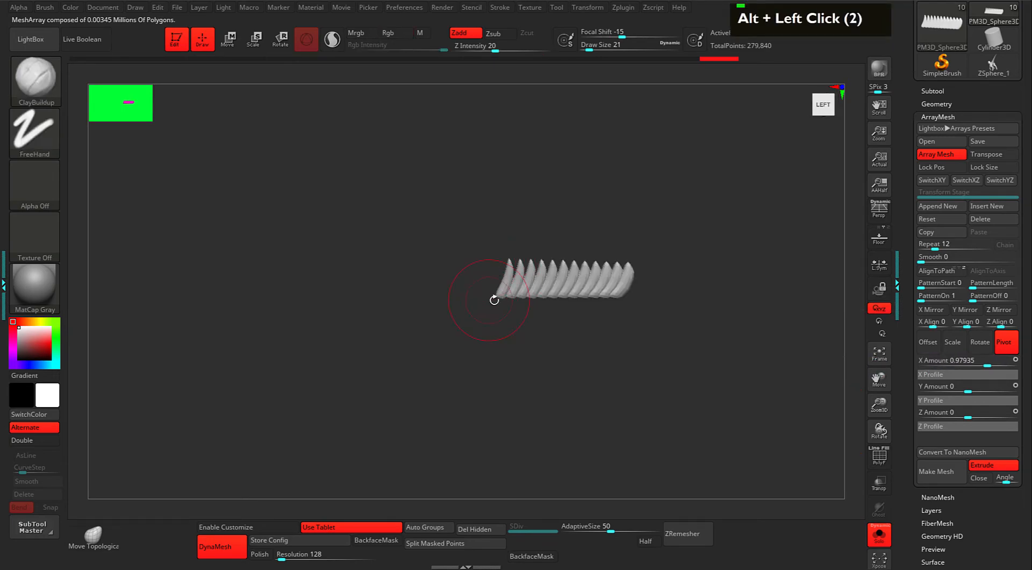
key(w)
alt+click(514, 286)
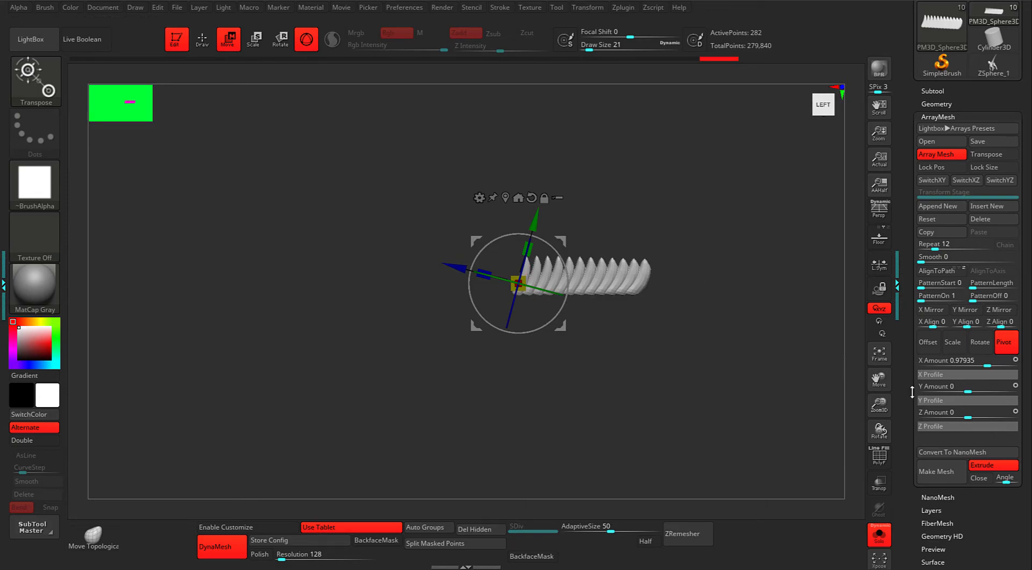
mouse_move(965, 365)
mouse_down()
mouse_move(913, 367)
mouse_move(1015, 367)
mouse_move(983, 367)
mouse_up()
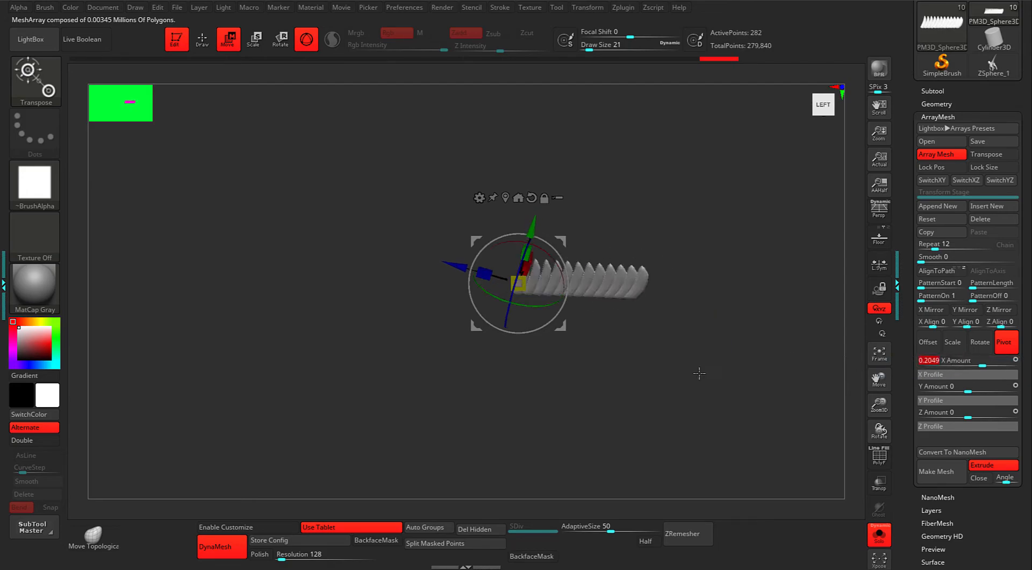
Reset the array's Pivot X Amount to 0.
alt+click(689, 271)
alt+click(685, 268)
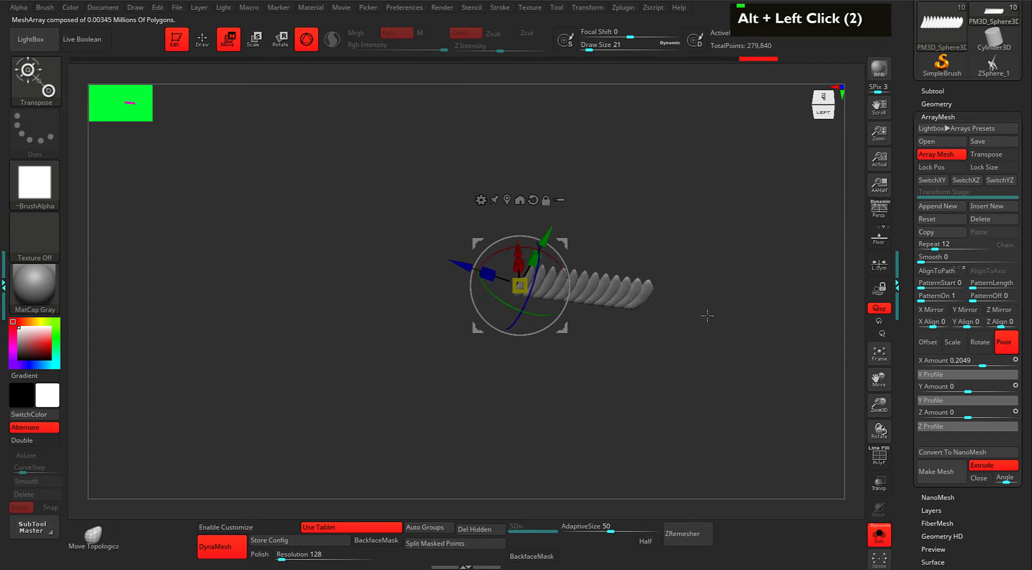
click(950, 361)
key(Return)
text(0)
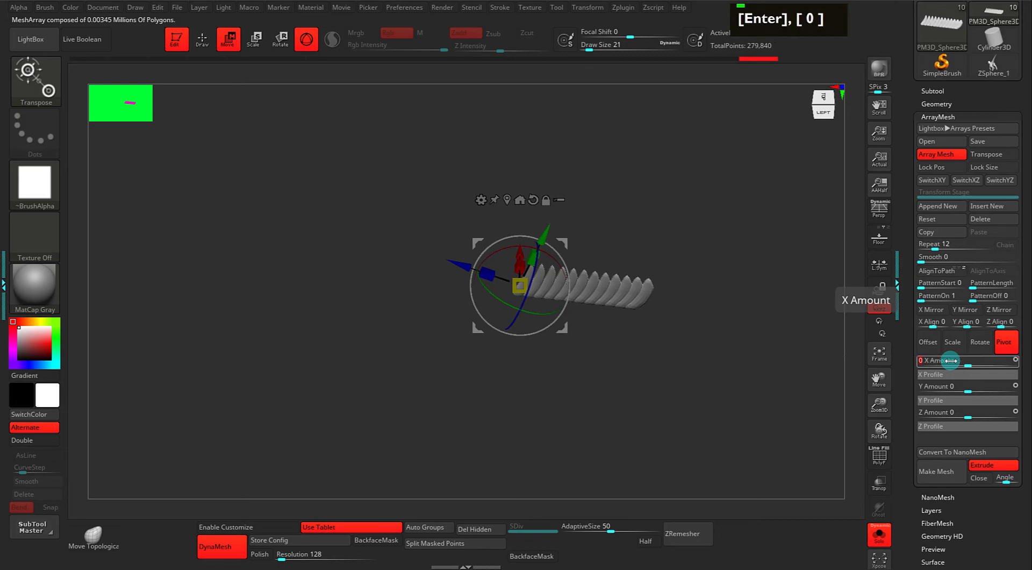
Set all the array's Rotate amounts to 0.
click(979, 342)
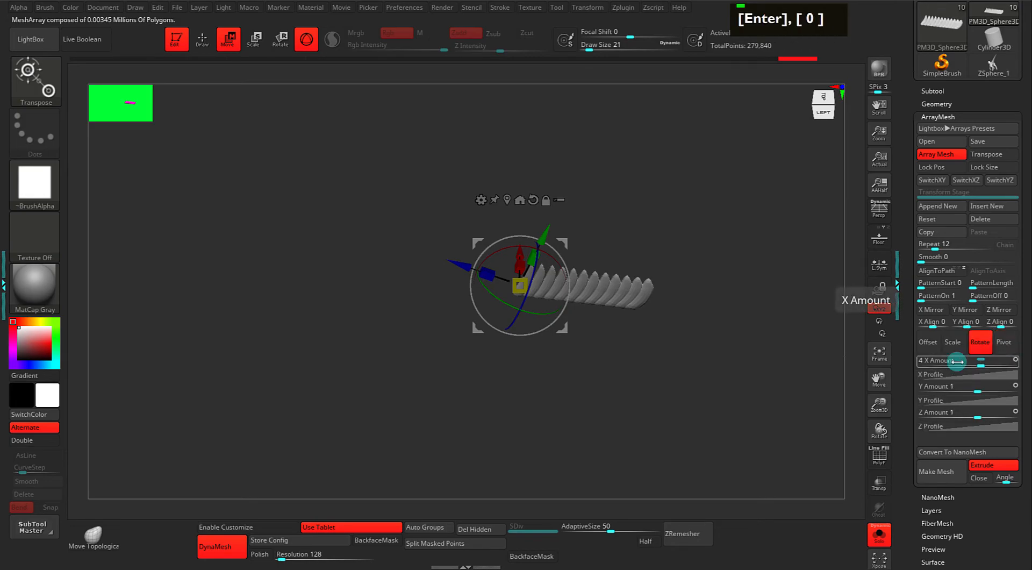
text(0)
key(Tab)
text(0)
key(Tab)
key(Return)
Set the array's Scale amounts to 1 on every axis.
click(953, 341)
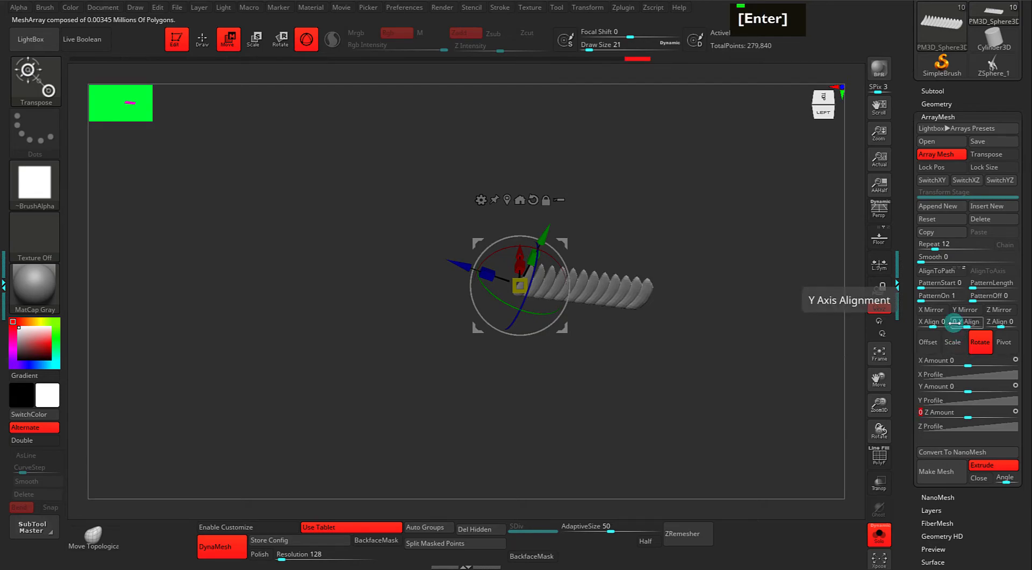
text(0)
key(Tab)
text(0)
key(Tab)
text(0)
key(Return)
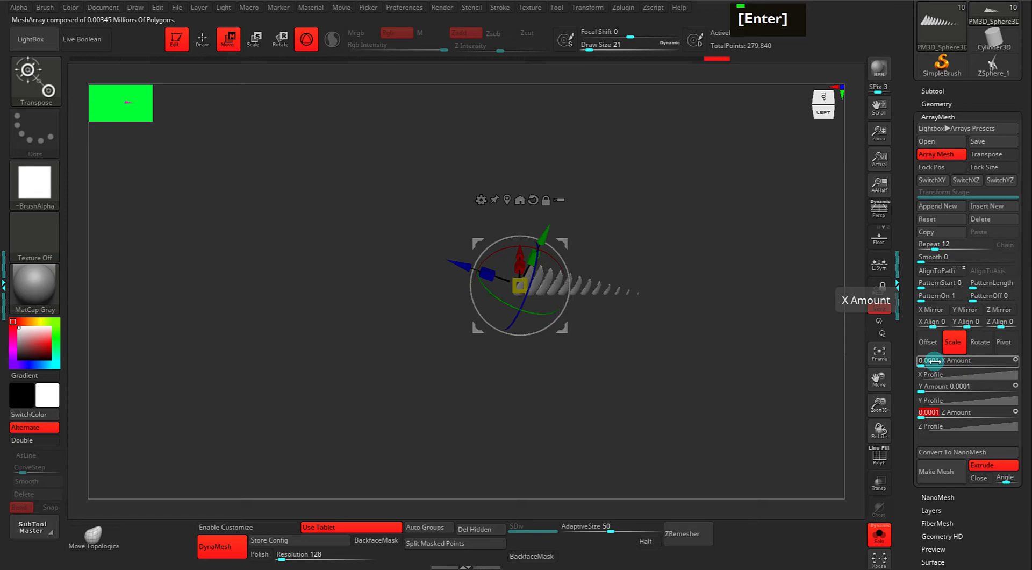
click(943, 362)
text(1)
key(Tab)
text(1)
key(Tab)
text(1)
key(Return)
Set the Y and Z Offset amounts to 0, collapsing the copies into one tooth.
click(928, 342)
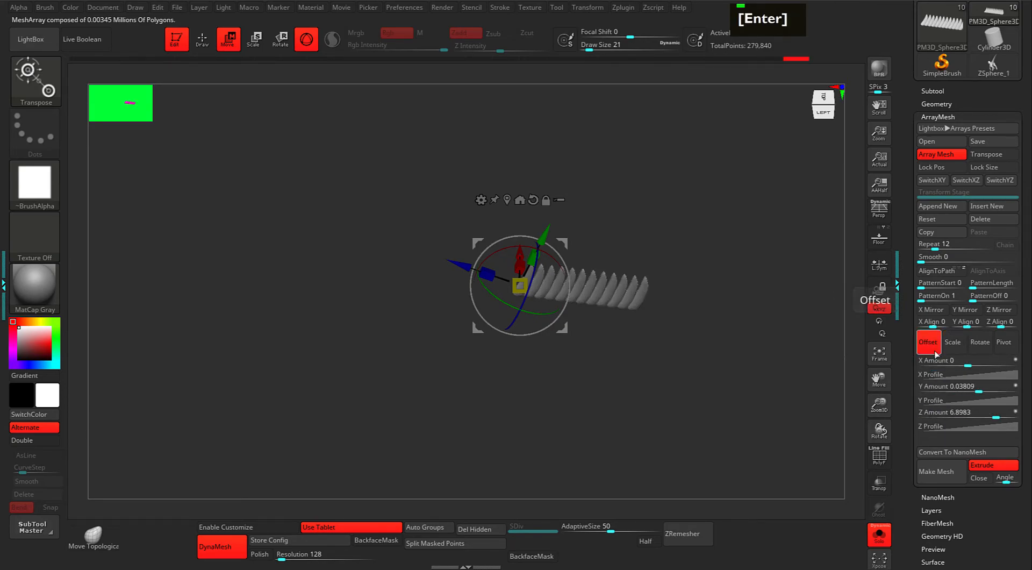
click(949, 390)
text(0)
key(Tab)
text(0)
key(Return)
alt+click(615, 328)
drag(614, 327, 588, 331)
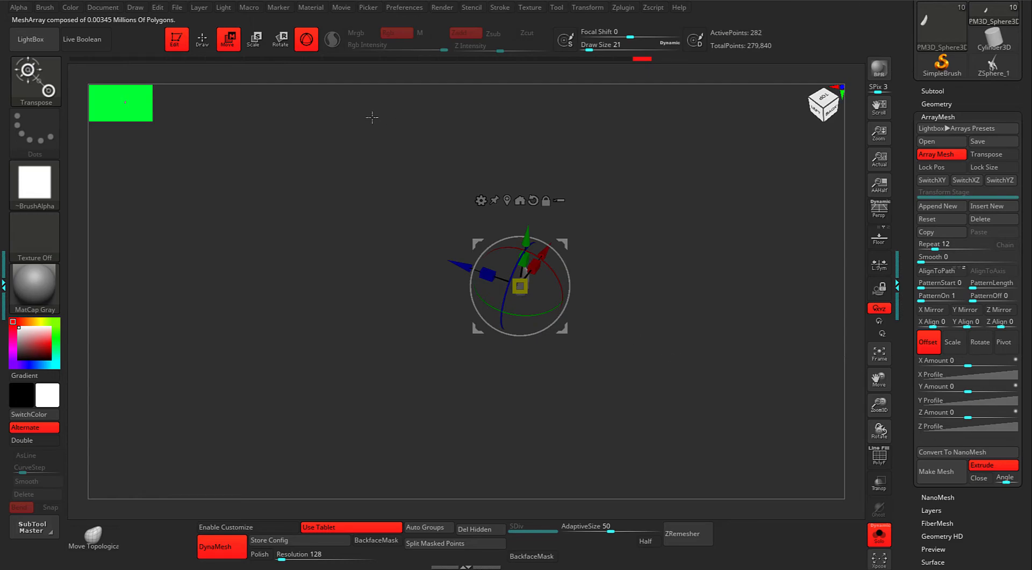
shift+drag(540, 191, 545, 187)
drag(692, 254, 489, 186)
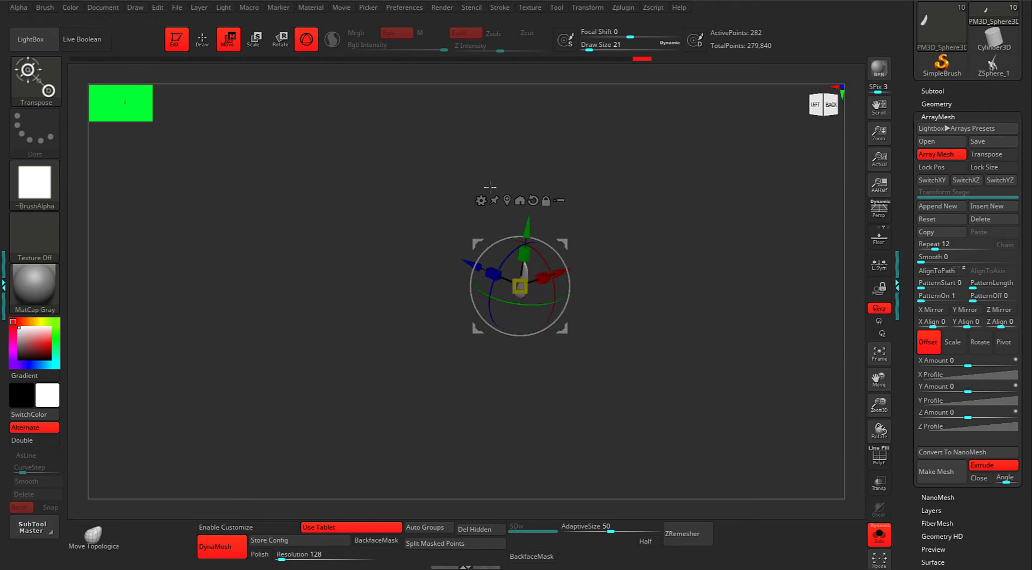
Toggle Gizmo 3D off for the Transpose line, undoing a trial tooth move.
click(306, 42)
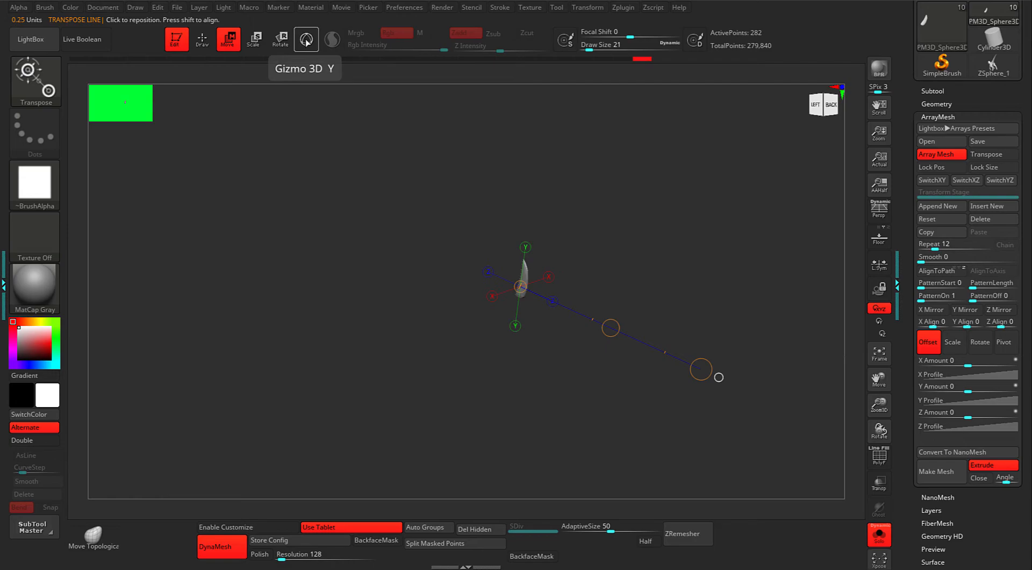
shift+drag(698, 220, 669, 248)
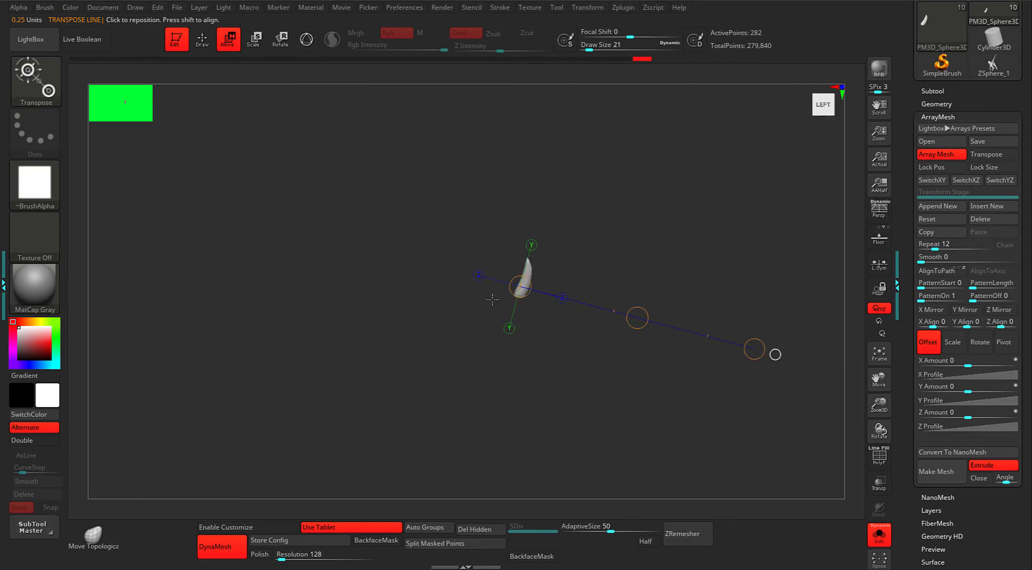
alt+drag(690, 291, 667, 274)
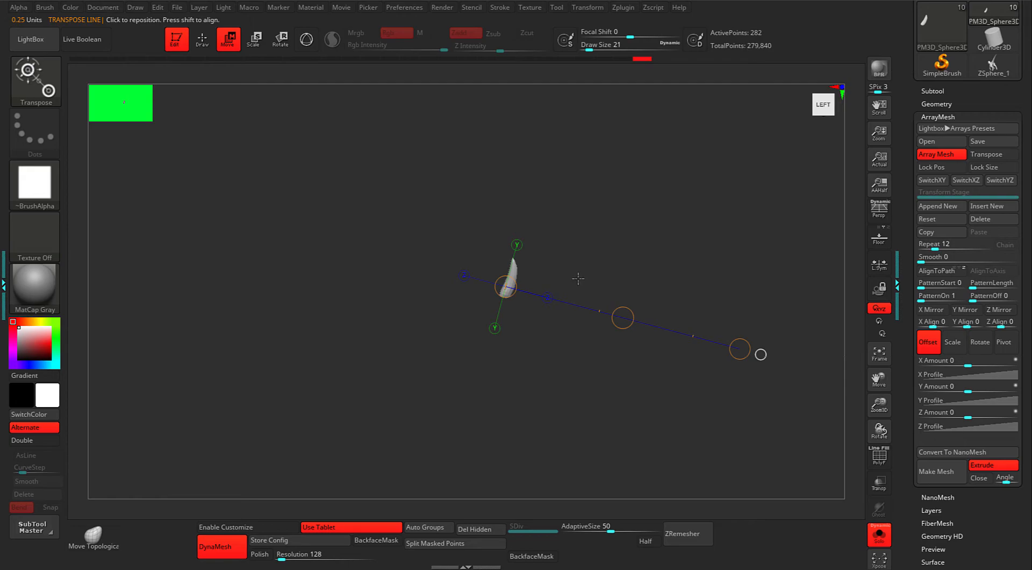
click(315, 44)
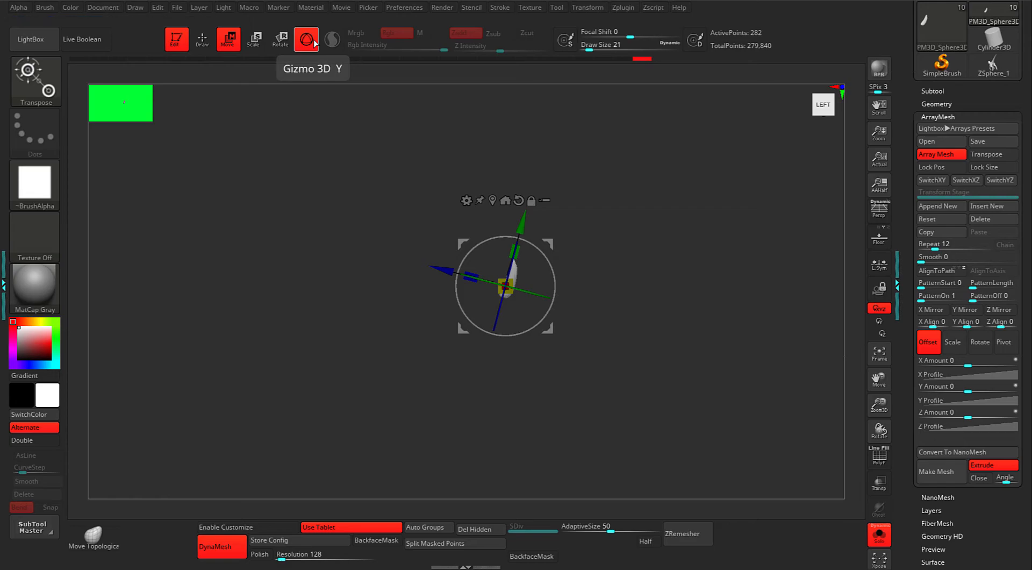
click(314, 44)
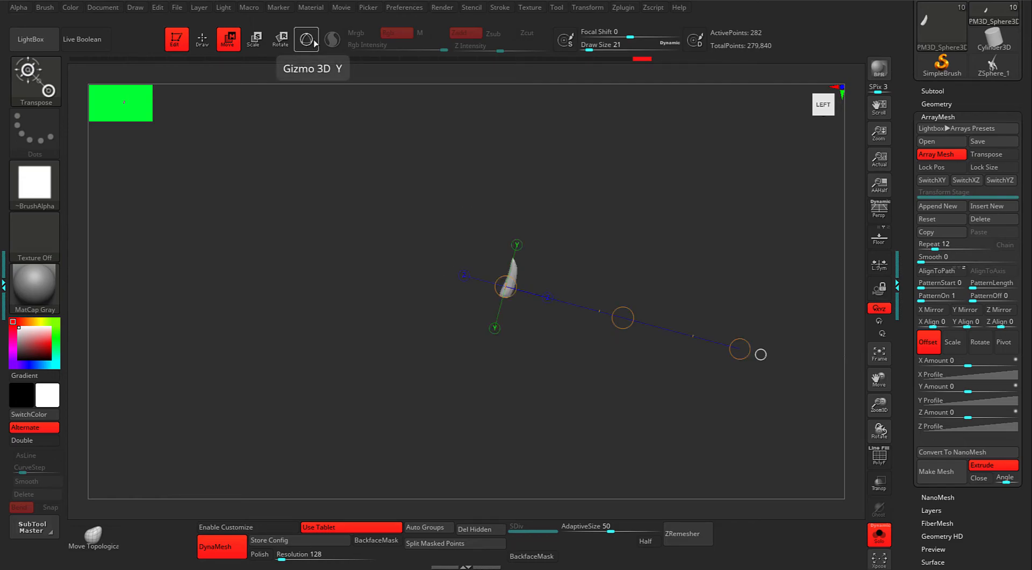
alt+drag(563, 234, 571, 235)
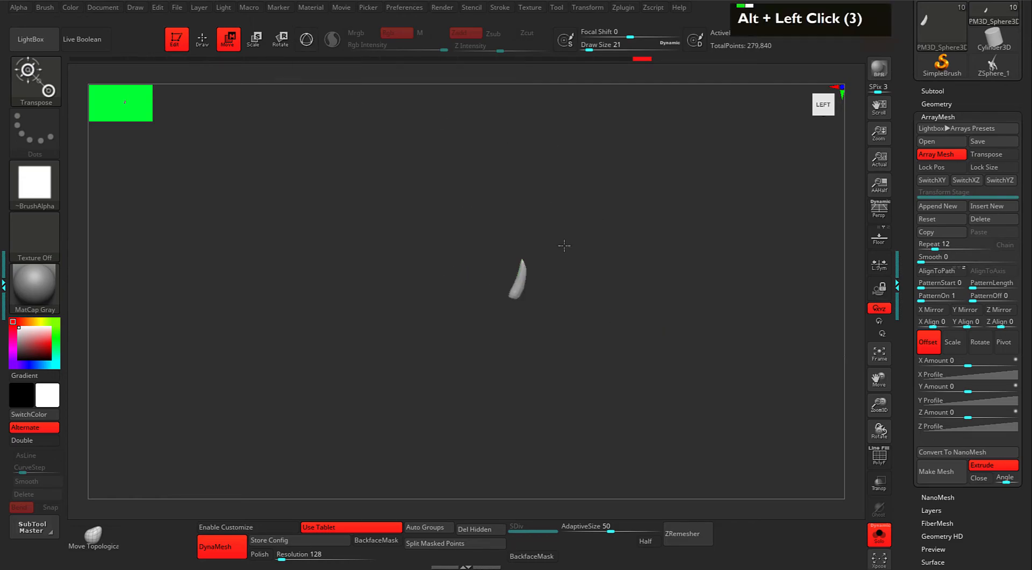
drag(714, 248, 682, 294)
drag(629, 326, 616, 322)
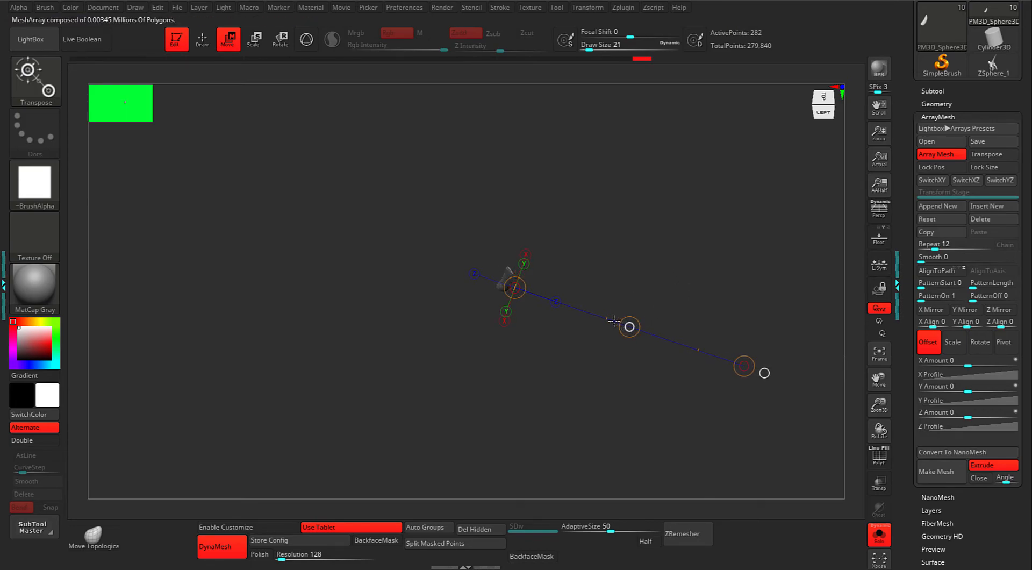
key(ctrl+z)
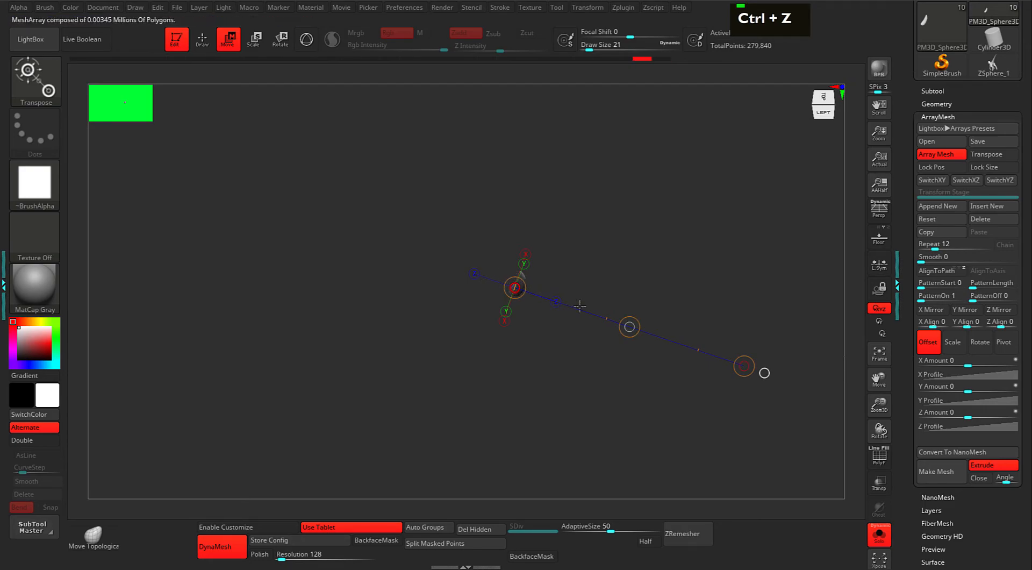
mouse_move(578, 295)
mouse_down()
mouse_move(613, 233)
mouse_move(566, 293)
mouse_move(516, 288)
mouse_move(542, 302)
mouse_up()
alt+drag(640, 297, 709, 322)
drag(715, 333, 737, 378)
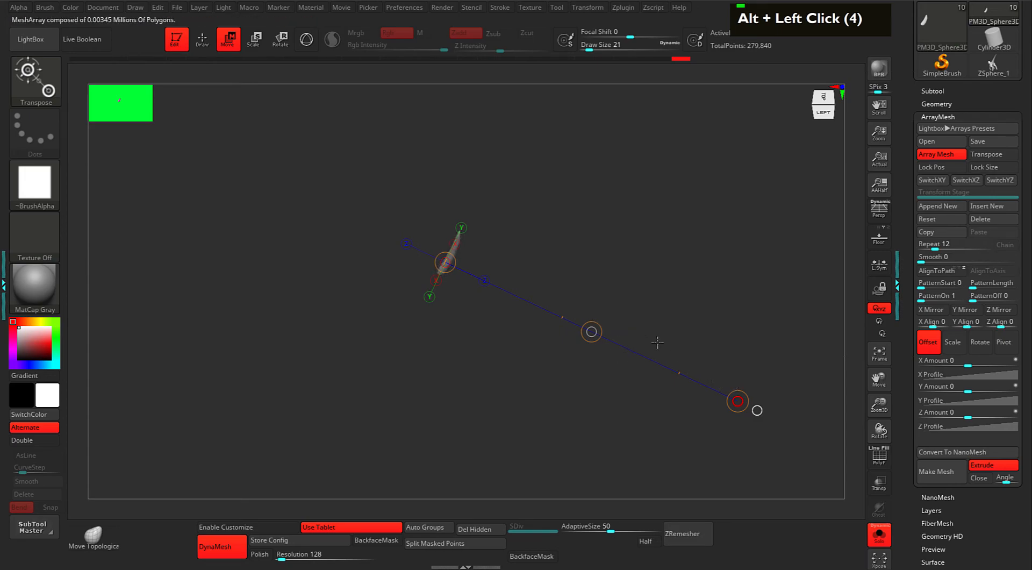
drag(627, 265, 583, 288)
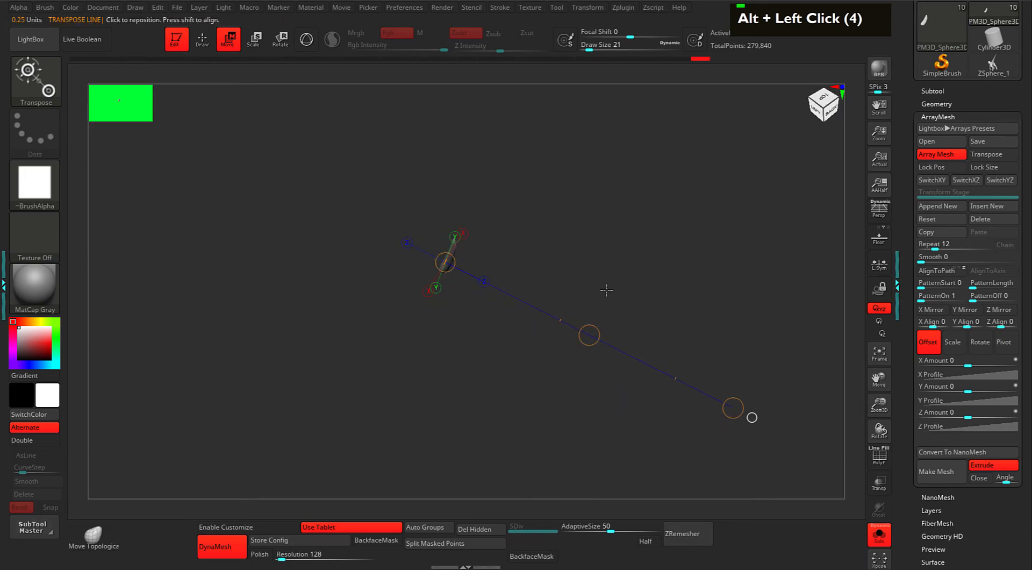
key(ctrl+z)
key(ctrl+z)
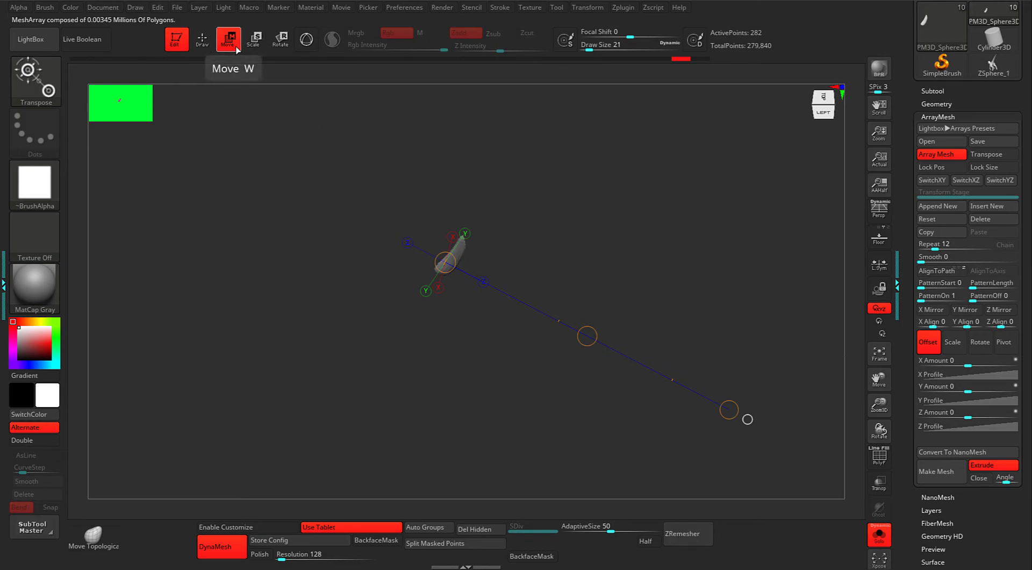
click(252, 42)
click(278, 37)
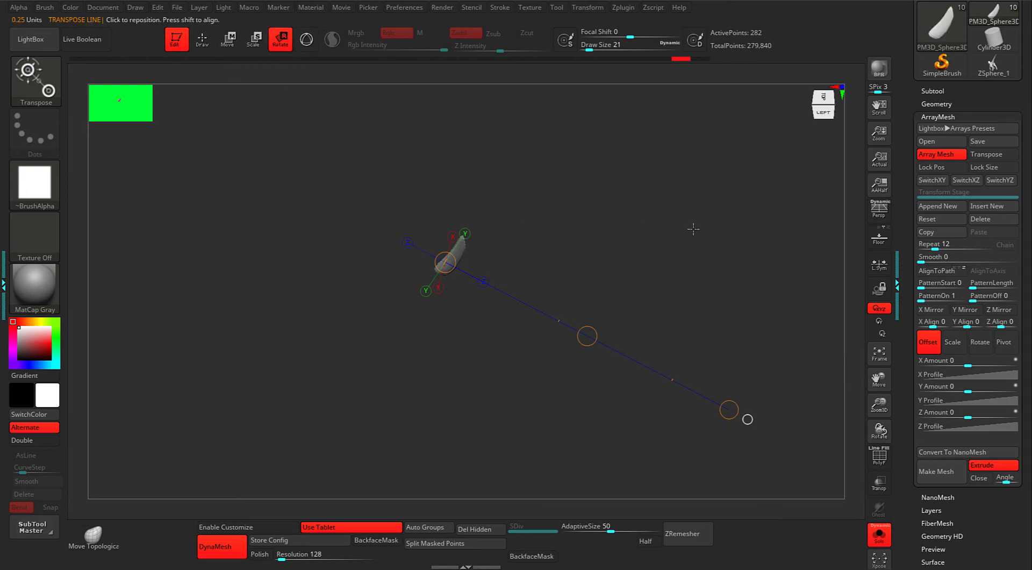
shift+drag(646, 228, 678, 221)
alt+drag(638, 249, 654, 269)
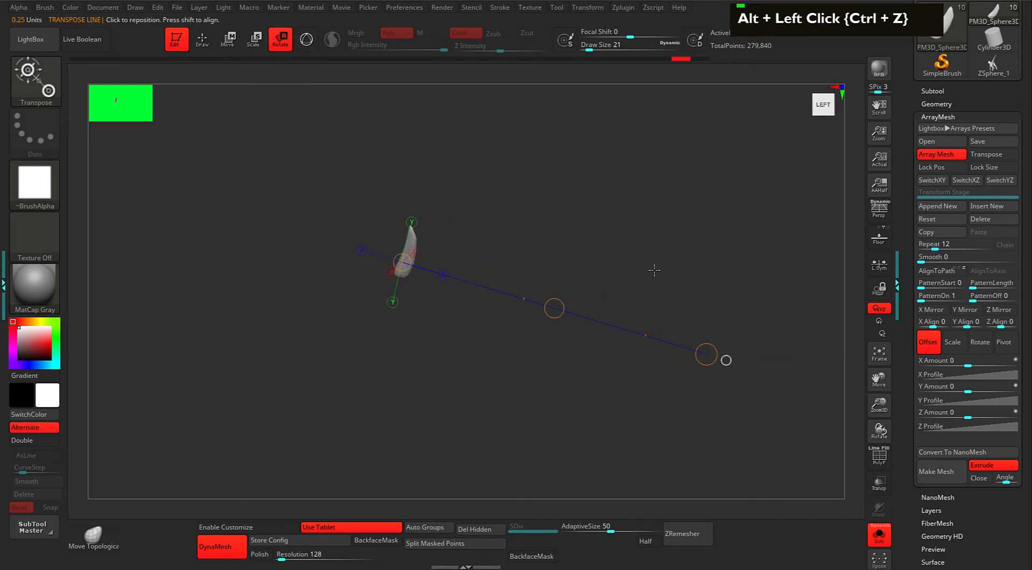
click(307, 38)
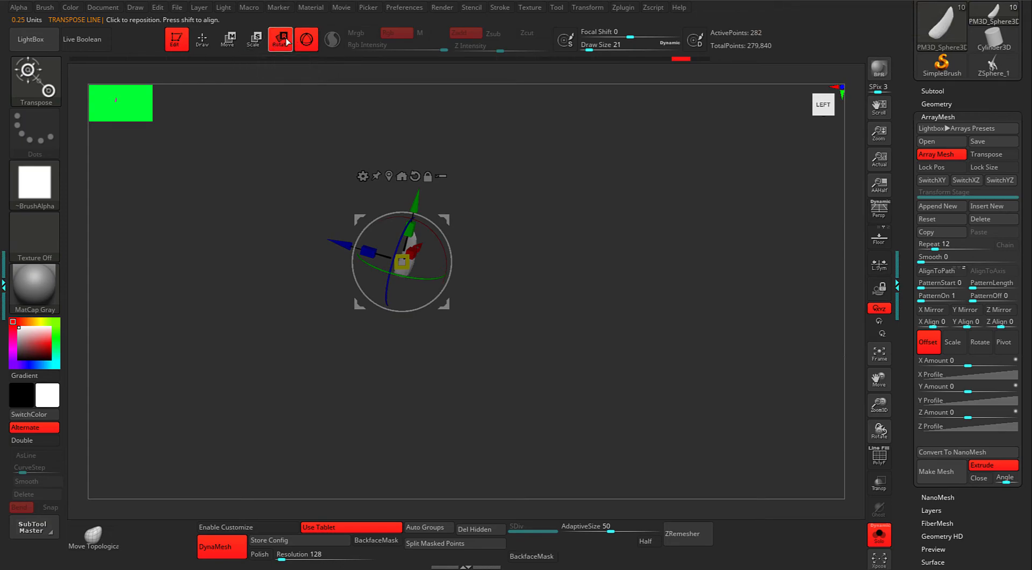
click(307, 39)
drag(544, 166, 559, 155)
click(254, 39)
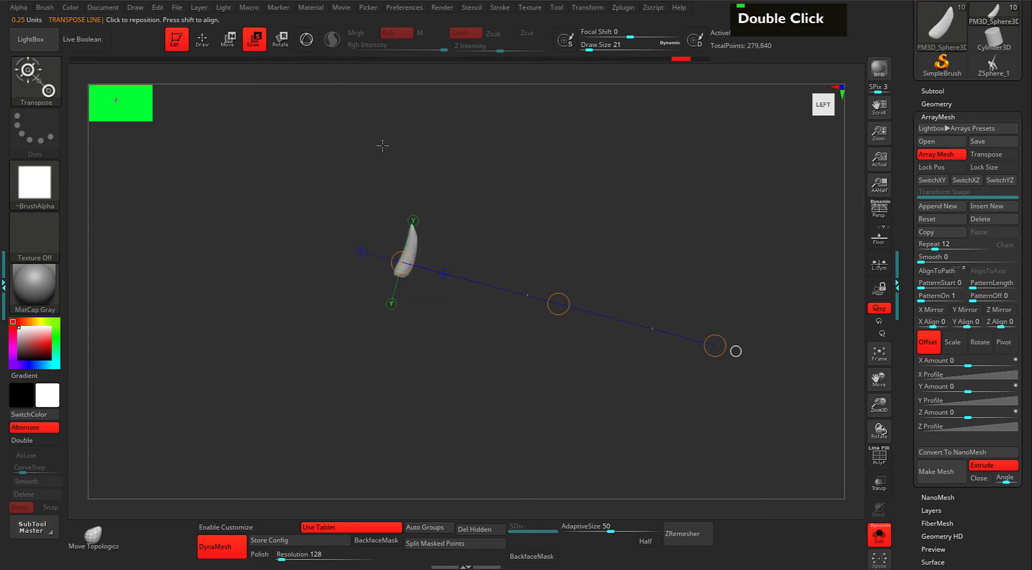
alt+drag(595, 269, 579, 266)
mouse_move(545, 300)
mouse_down()
mouse_move(576, 288)
mouse_move(555, 294)
mouse_up()
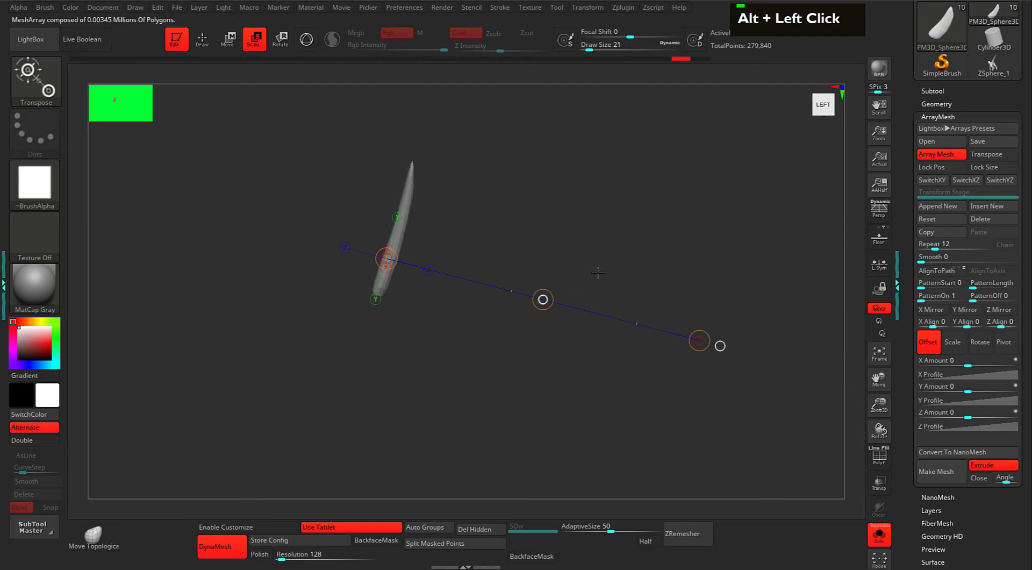
key(ctrl+z)
key(r)
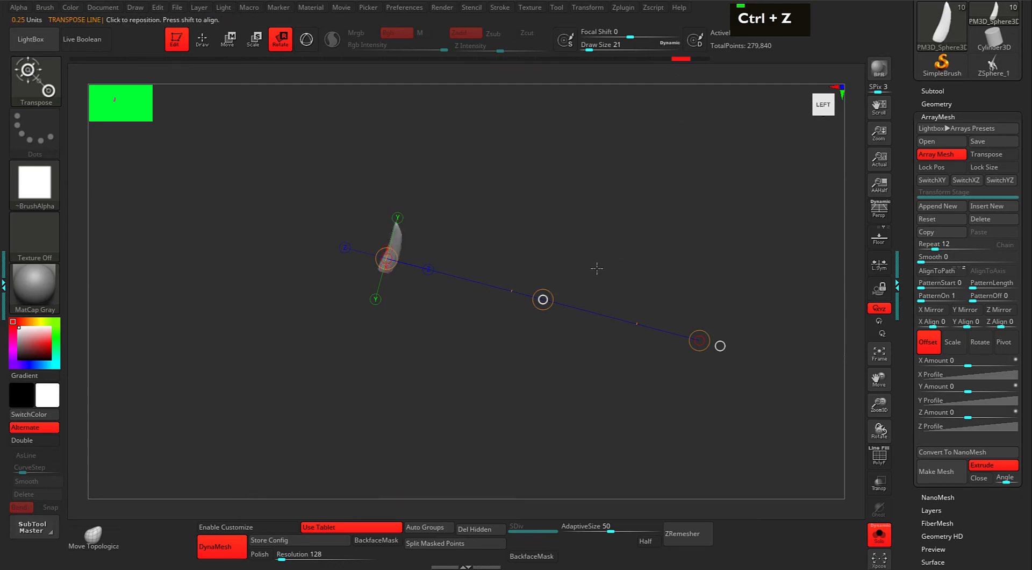
key(ctrl+z)
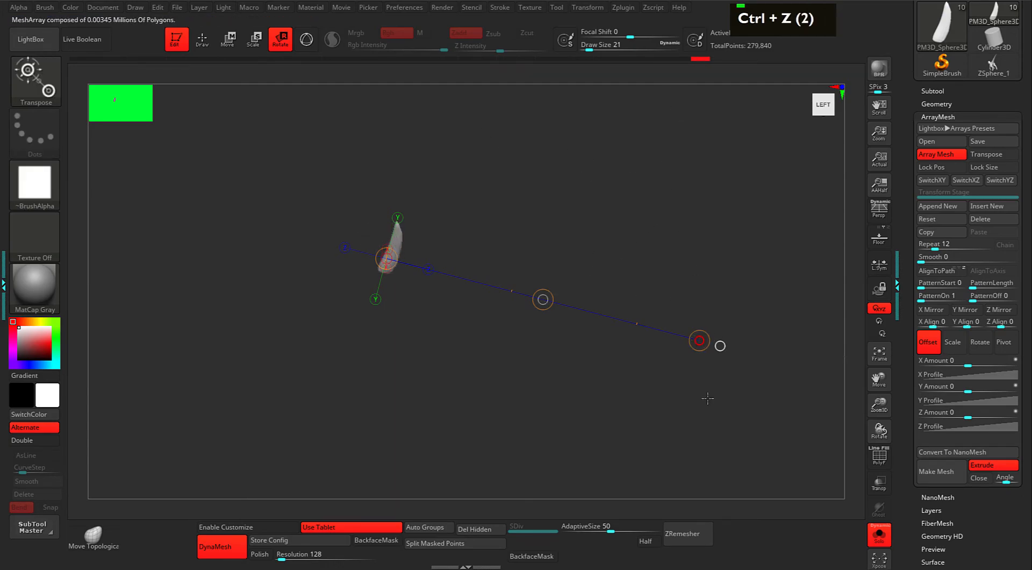
key(ctrl+z)
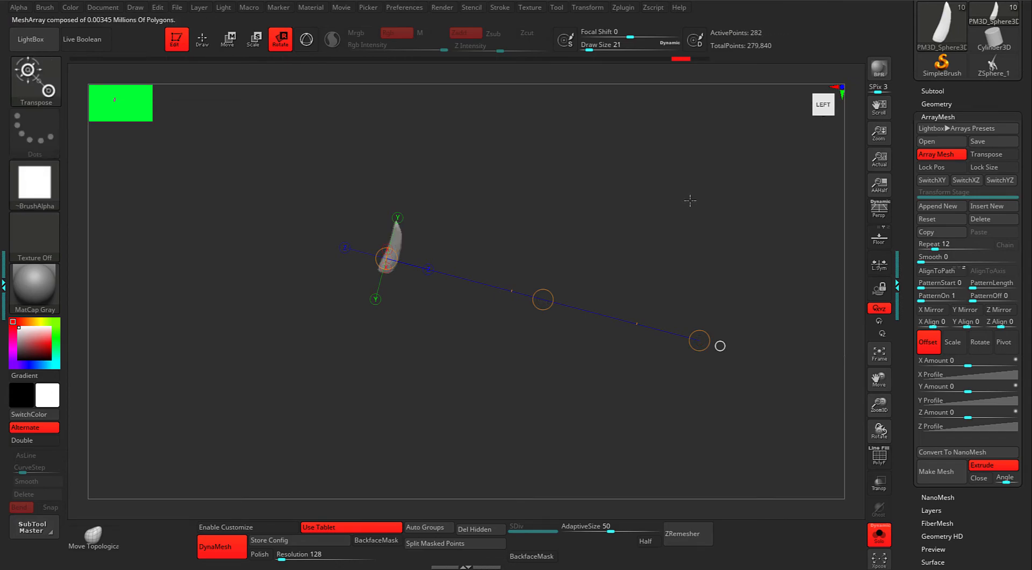
key(s)
Orbit to the lower jaw and enable ArrayMesh Transpose for the 12-repeat tooth array.
alt+click(645, 243)
drag(644, 234, 544, 232)
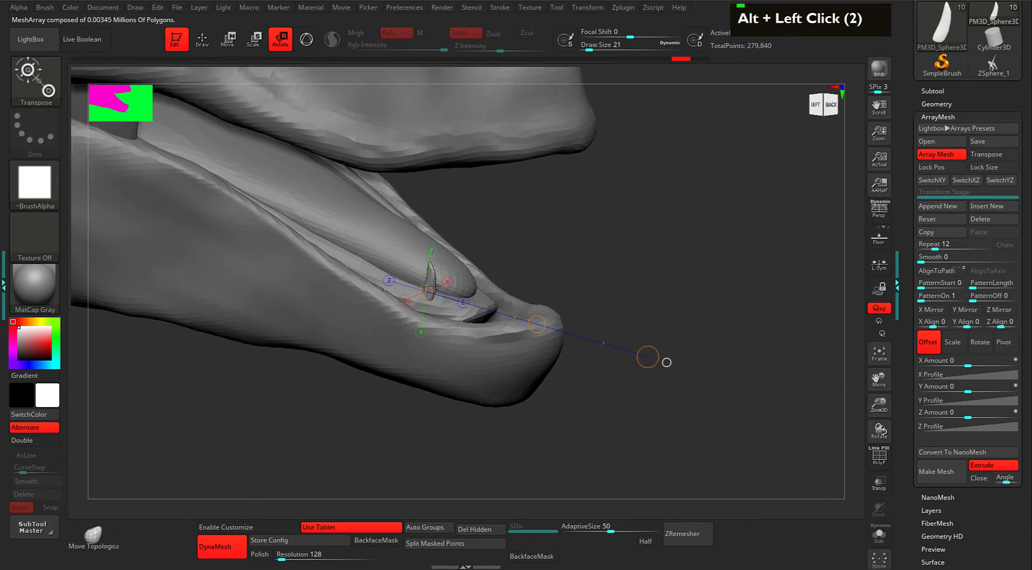
alt+drag(568, 292, 601, 306)
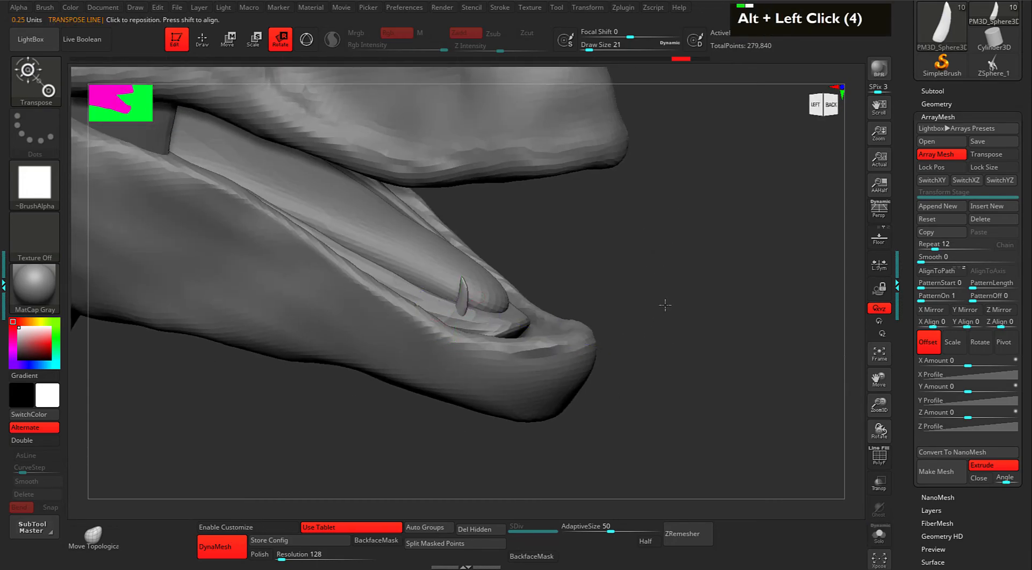
alt+drag(686, 283, 690, 293)
drag(597, 306, 597, 298)
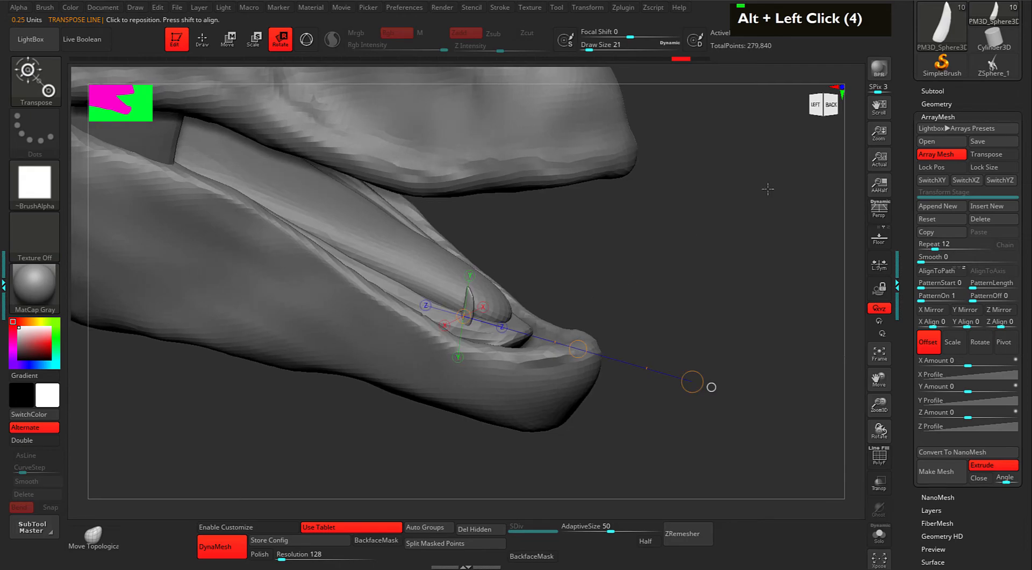
click(987, 154)
Undo the stray array line change and switch to Move mode.
mouse_move(672, 255)
alt+mouse_down()
mouse_move(709, 240)
mouse_move(682, 248)
alt+mouse_up()
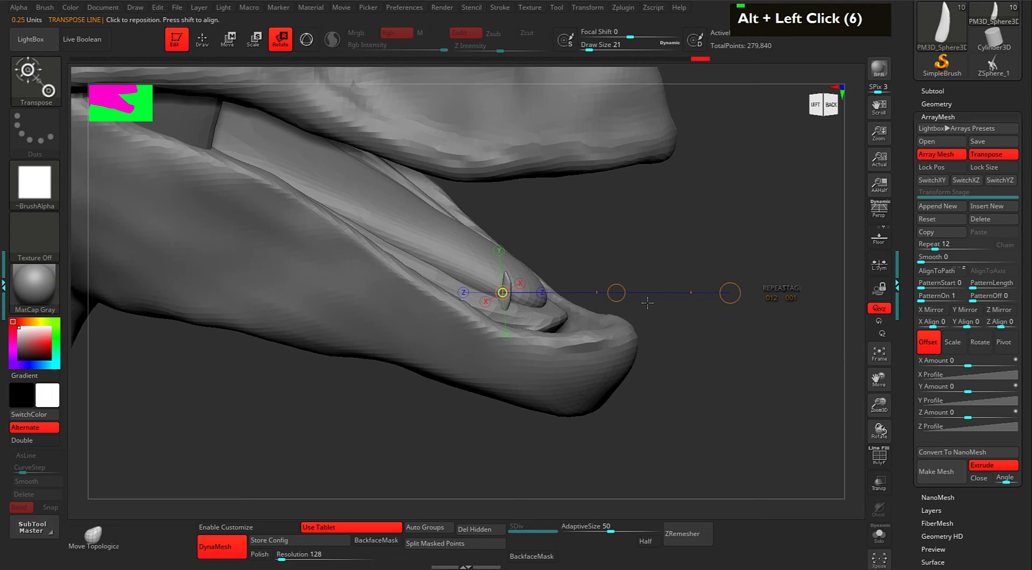
click(613, 293)
key(ctrl+z)
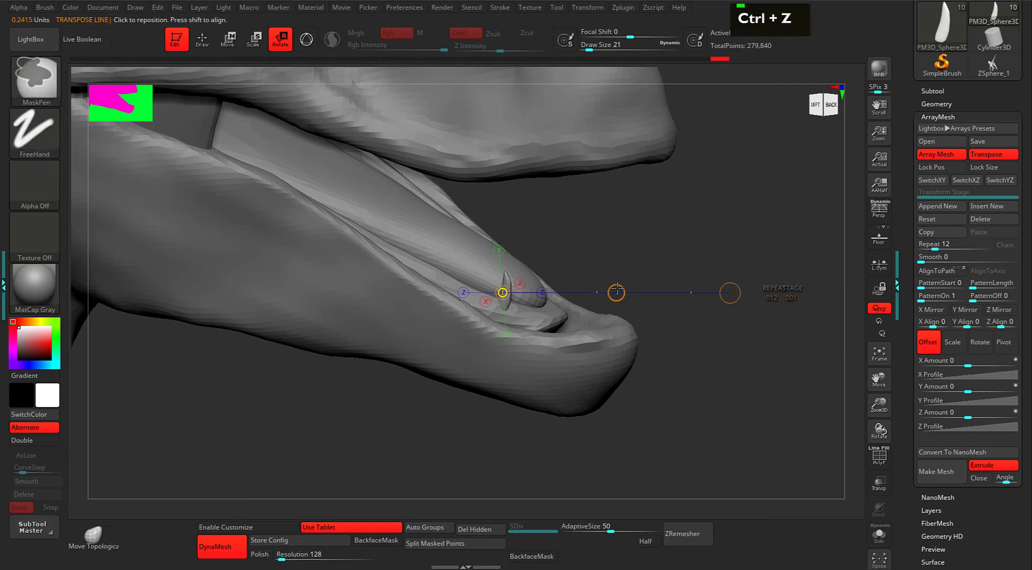
click(238, 48)
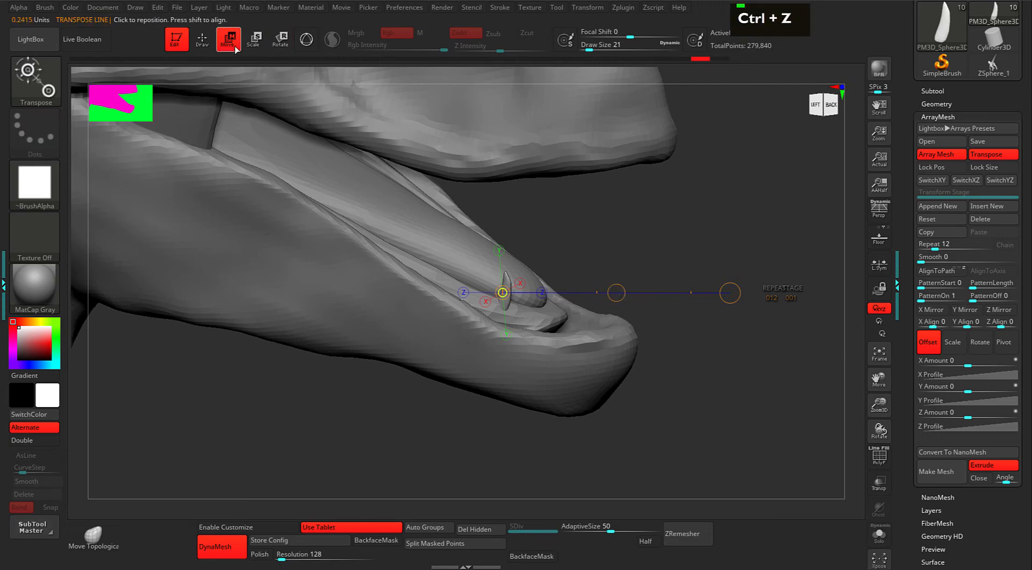
Drag the transpose line along the lower jaw to array the teeth, with Repeat set to 10.
drag(618, 292, 322, 149)
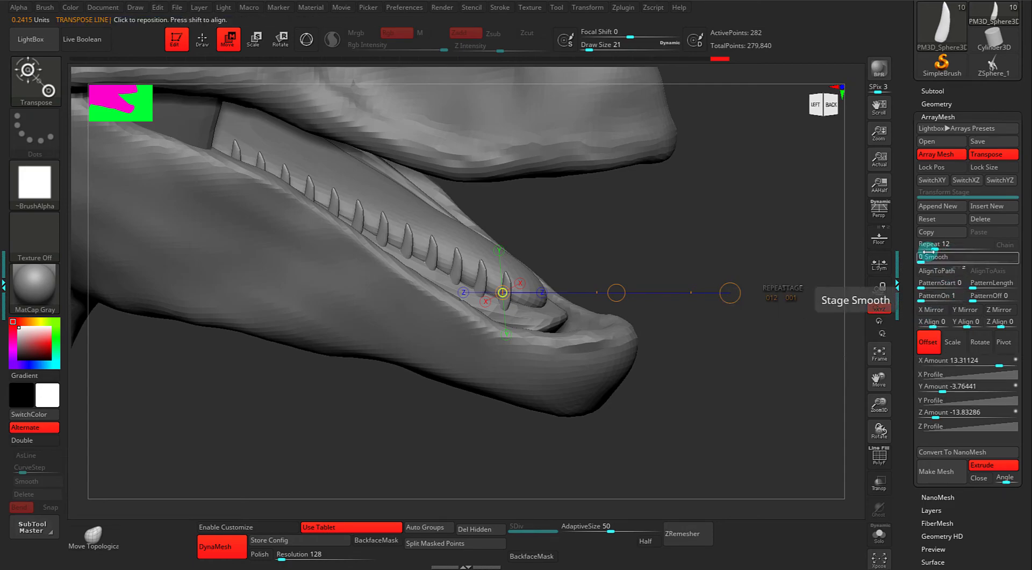
drag(931, 246, 933, 244)
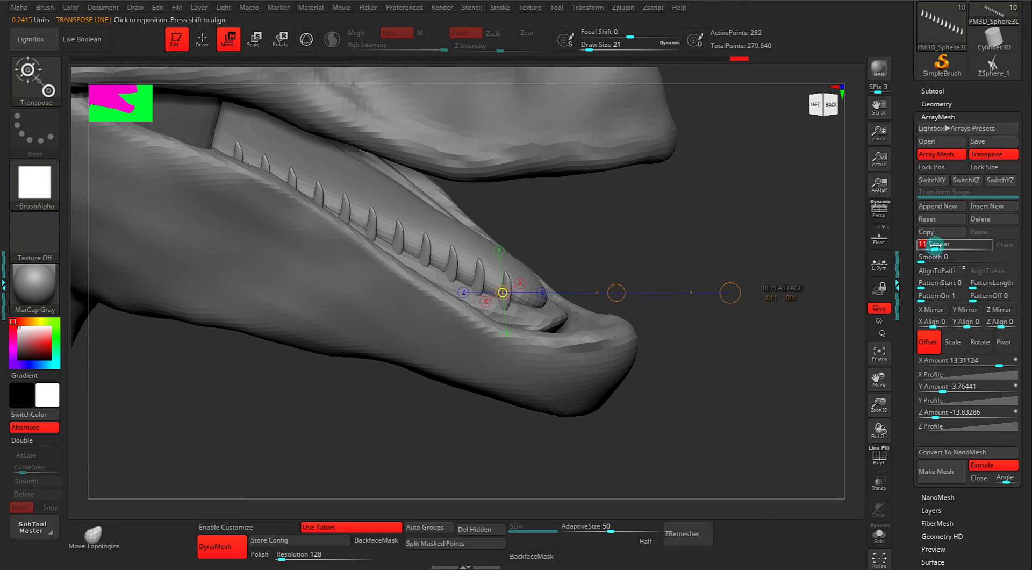
text(10)
key(Return)
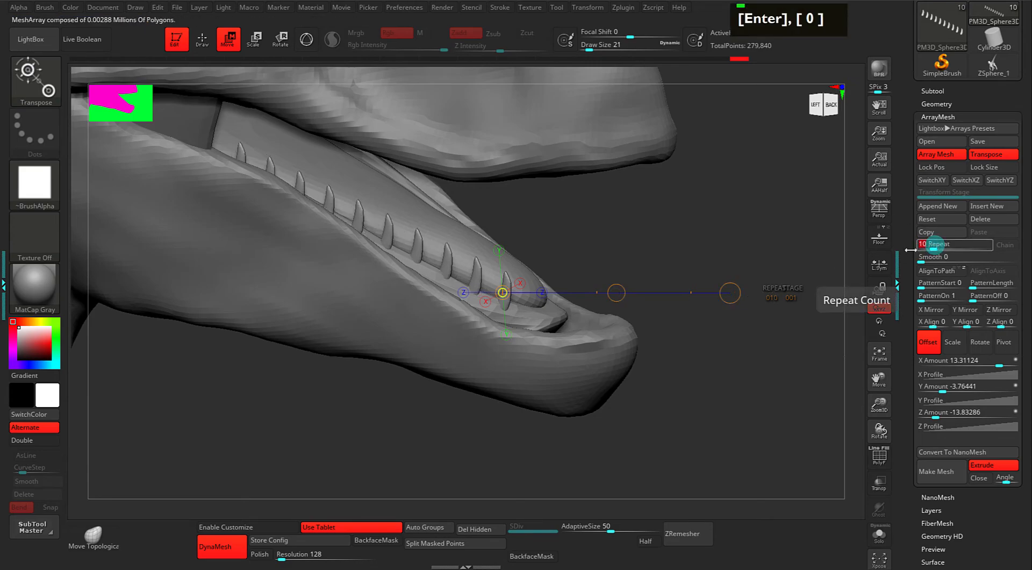
drag(755, 371, 722, 391)
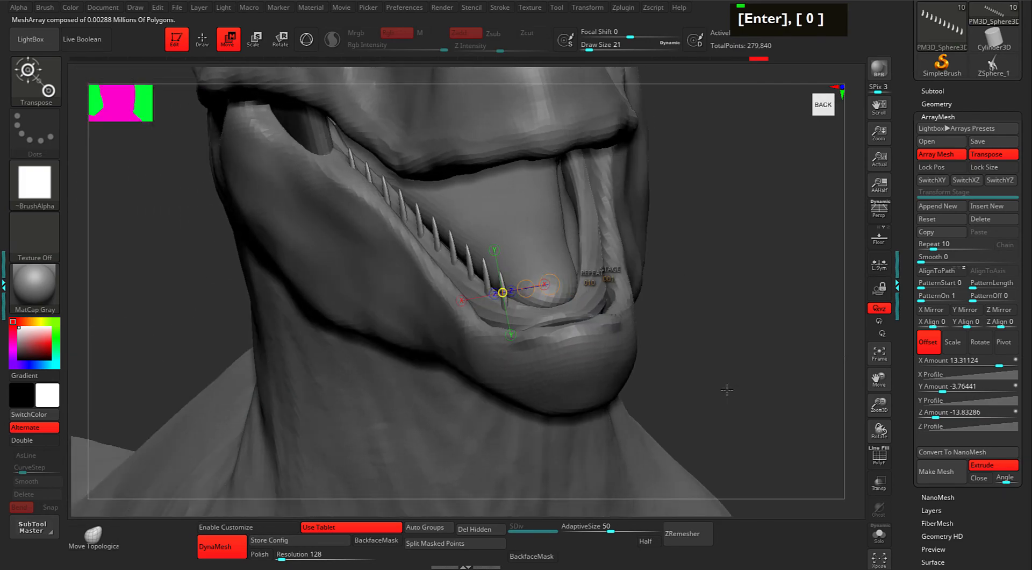
drag(766, 349, 761, 347)
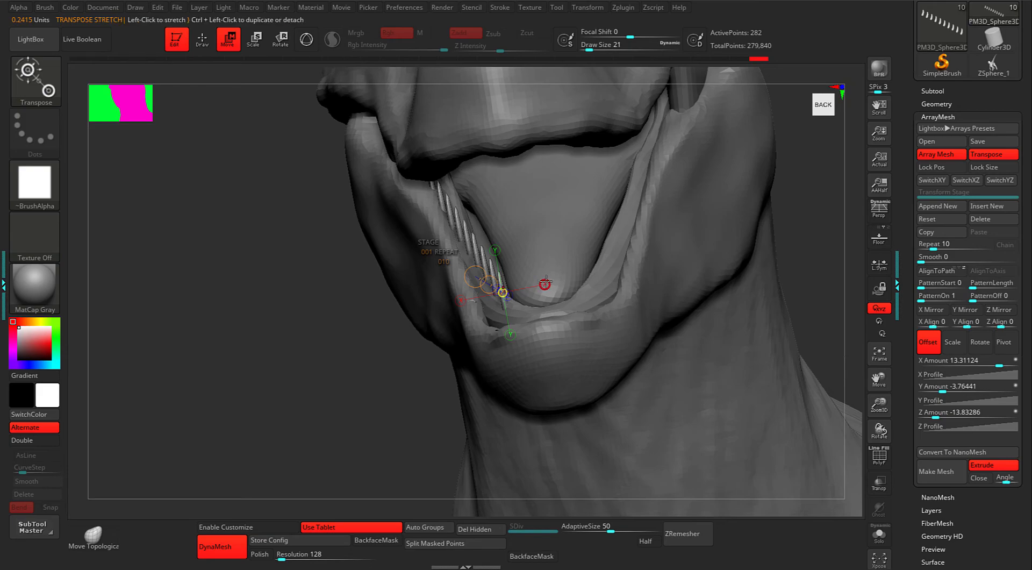
Bend the ArrayMesh X Profile curve up-left to vary the spacing of the ten teeth.
click(941, 374)
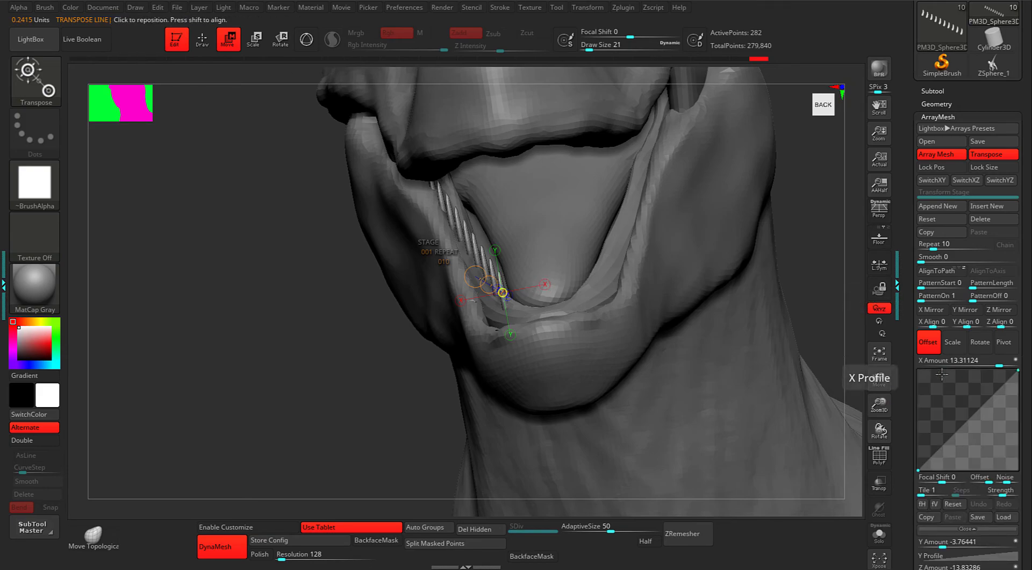
drag(950, 437, 989, 404)
drag(812, 278, 816, 266)
drag(369, 317, 475, 149)
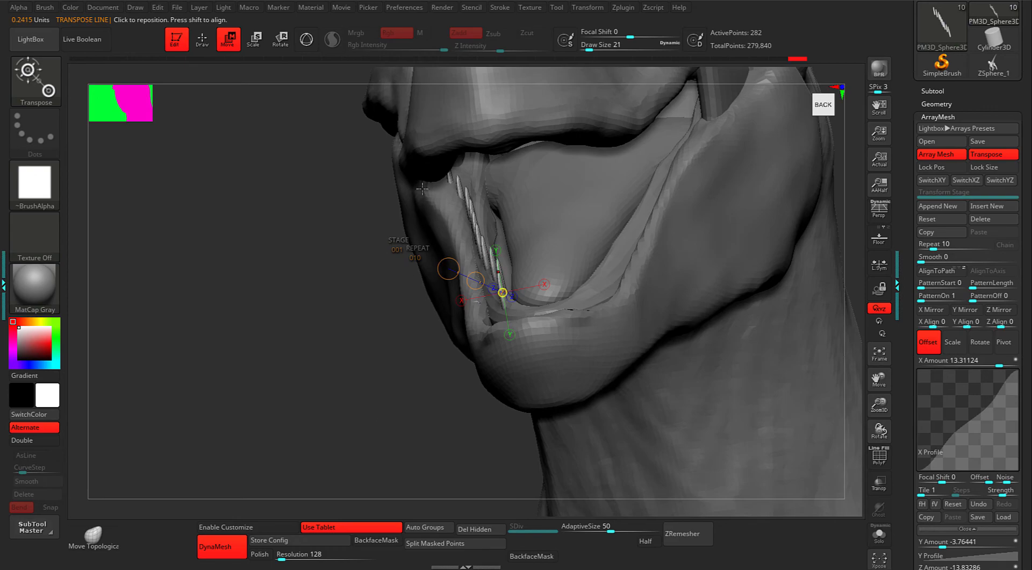
Solo the teeth subtool, show the Body1_1 lower jaw, and bring up the ArrayMesh settings.
click(949, 88)
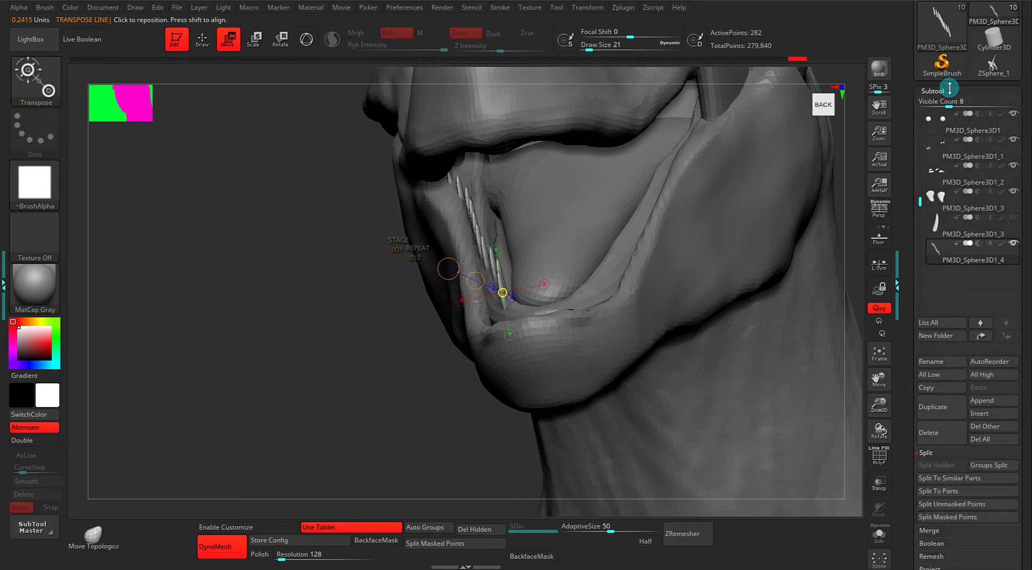
key(shift)
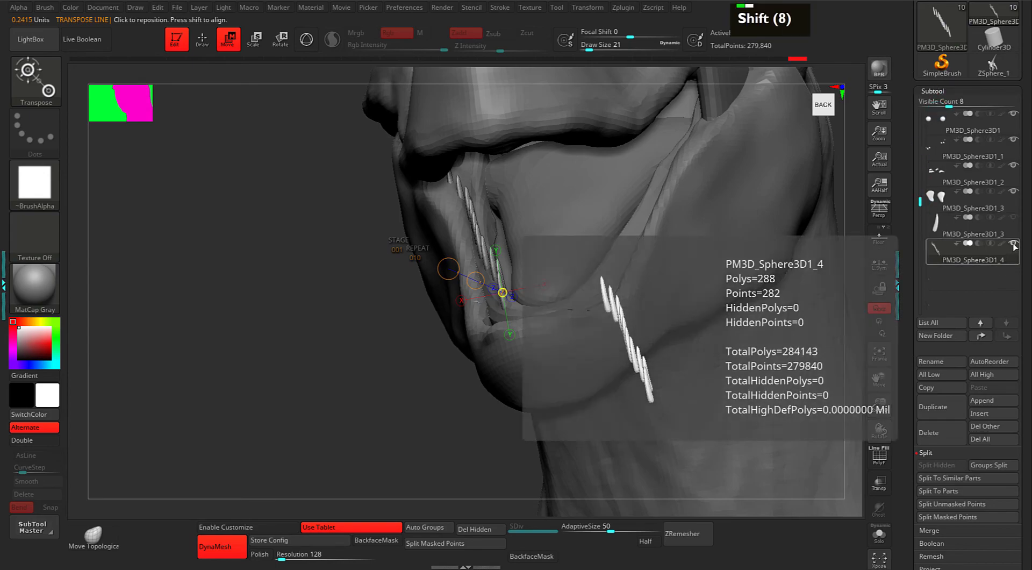
shift+click(1013, 245)
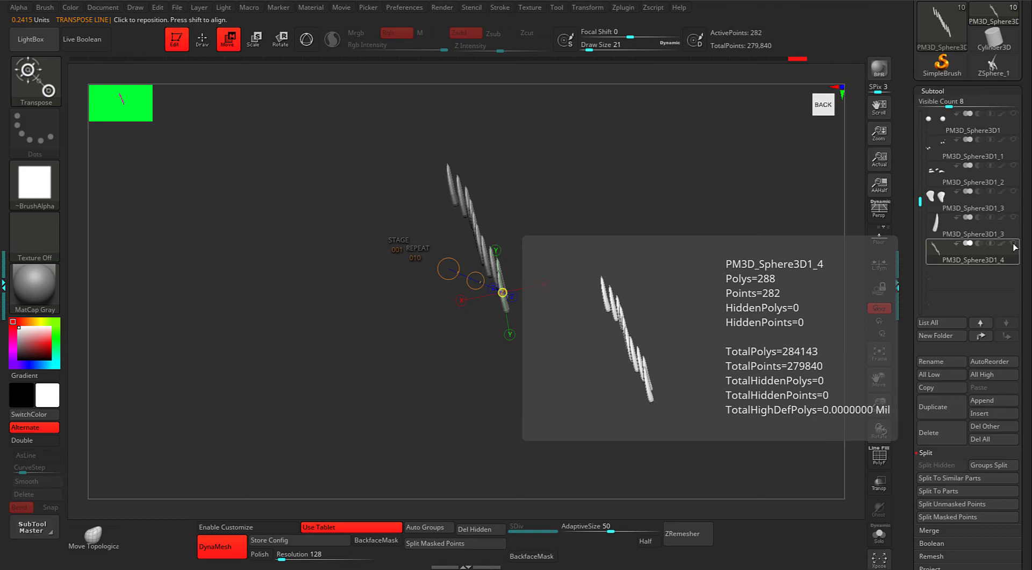
drag(919, 203, 920, 94)
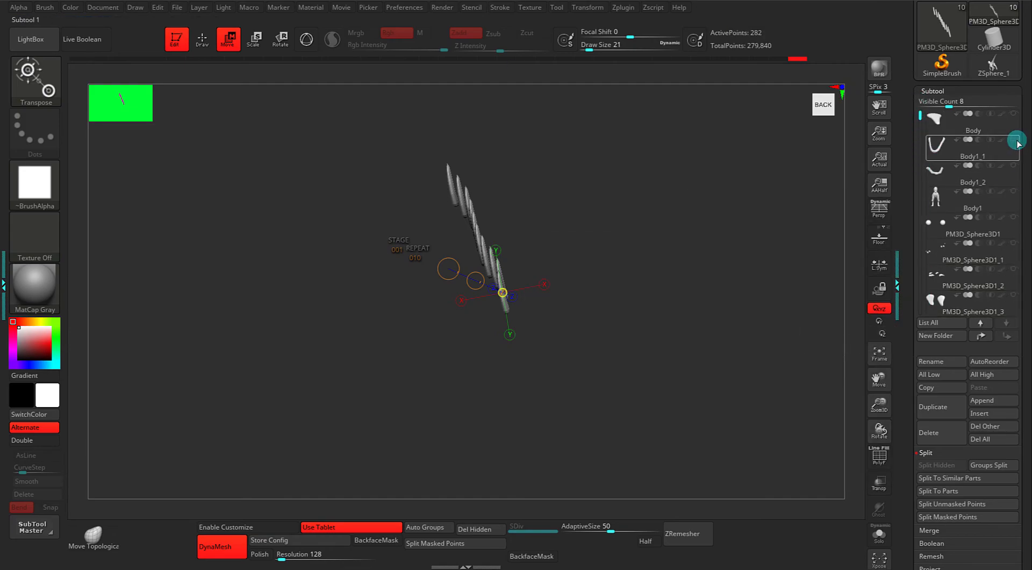
click(1014, 139)
drag(772, 305, 726, 323)
drag(904, 339, 906, 237)
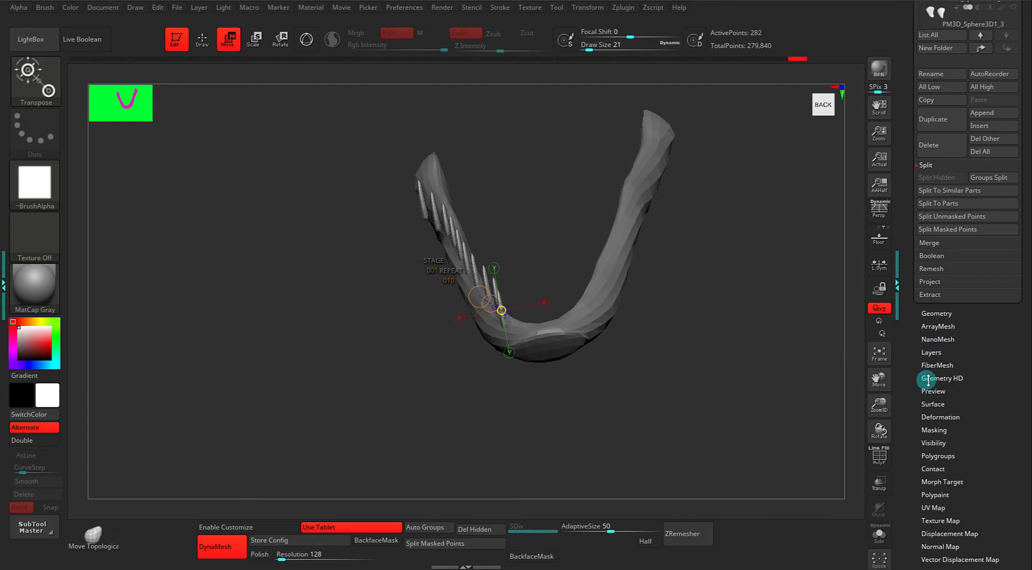
click(927, 326)
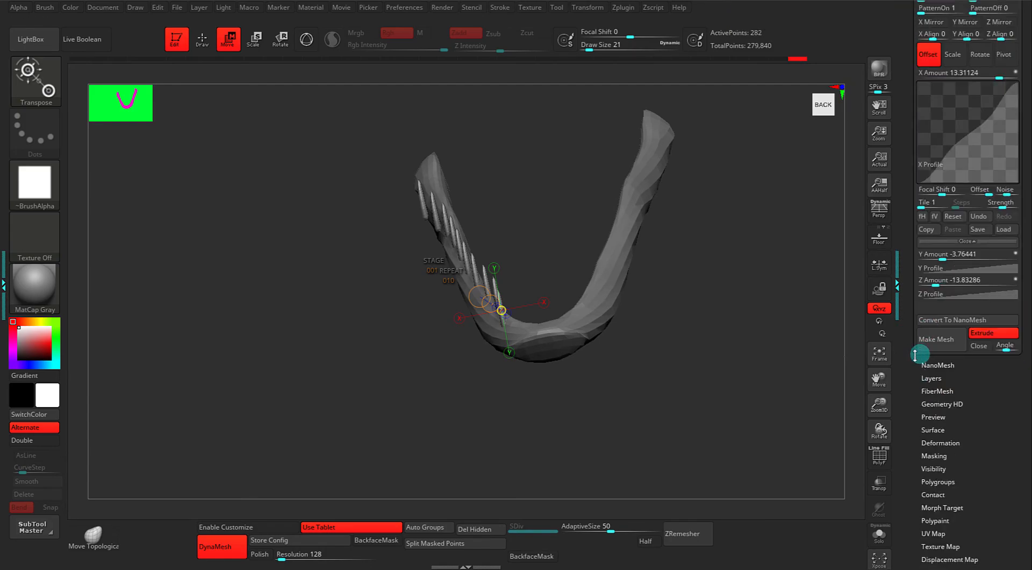
Drag the X Profile's end points to shift the tooth spacing along the jaw.
alt+drag(803, 296, 804, 327)
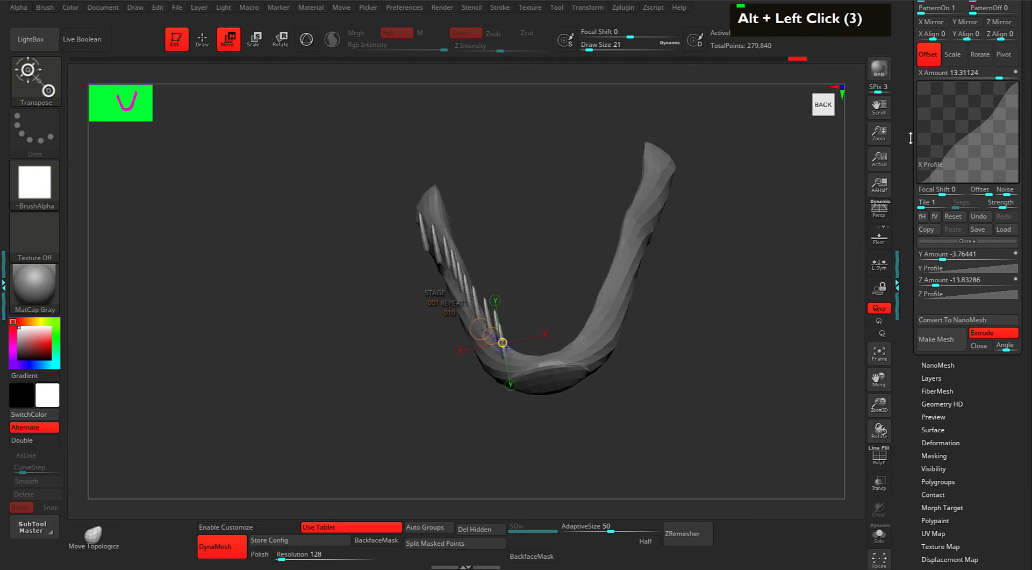
drag(954, 144, 950, 142)
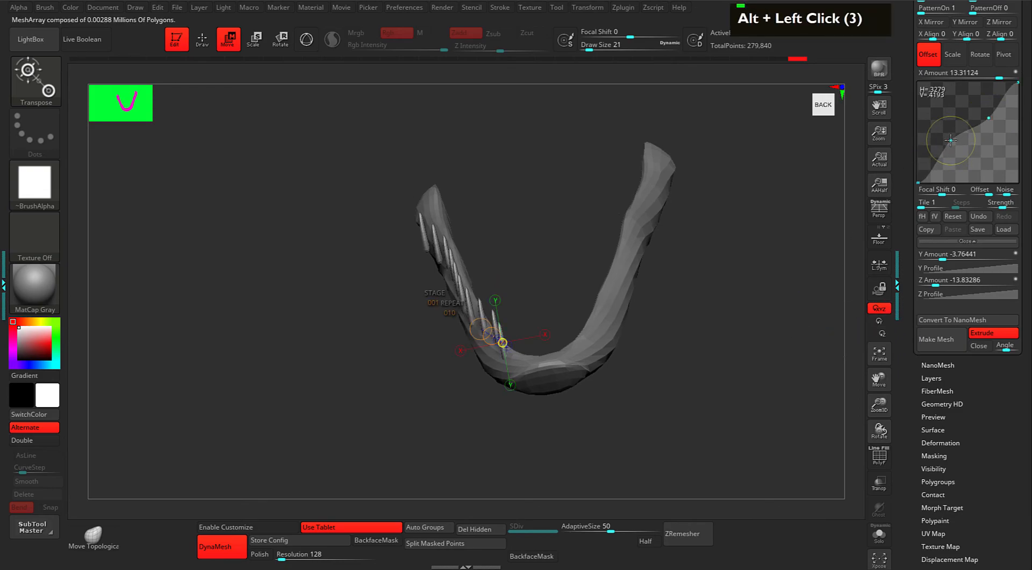
alt+drag(858, 247, 860, 262)
drag(987, 114, 1016, 106)
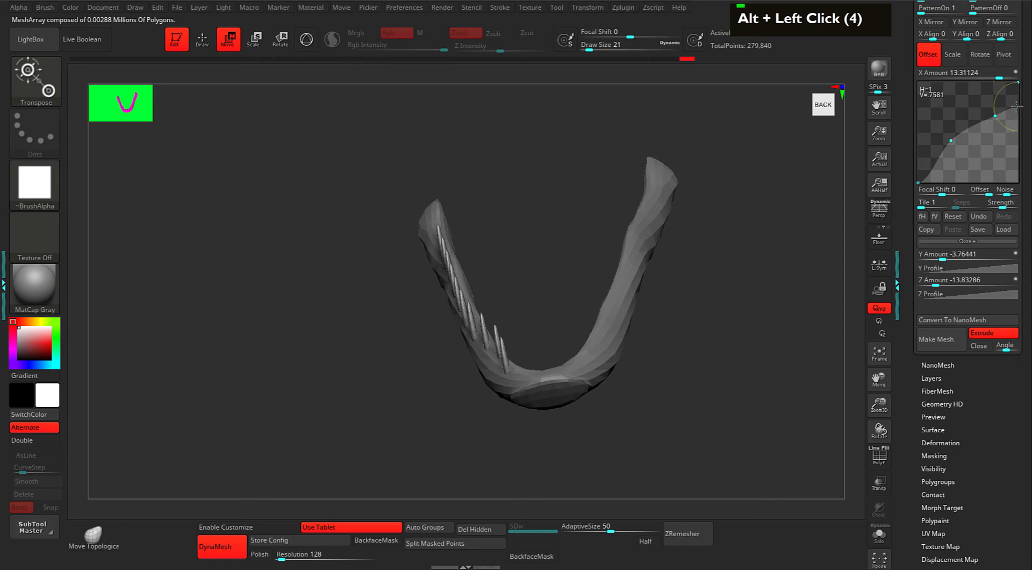
From the Top view, lower the X Profile's right end and add two control points.
drag(689, 312, 717, 312)
drag(735, 240, 733, 344)
alt+drag(733, 259, 718, 280)
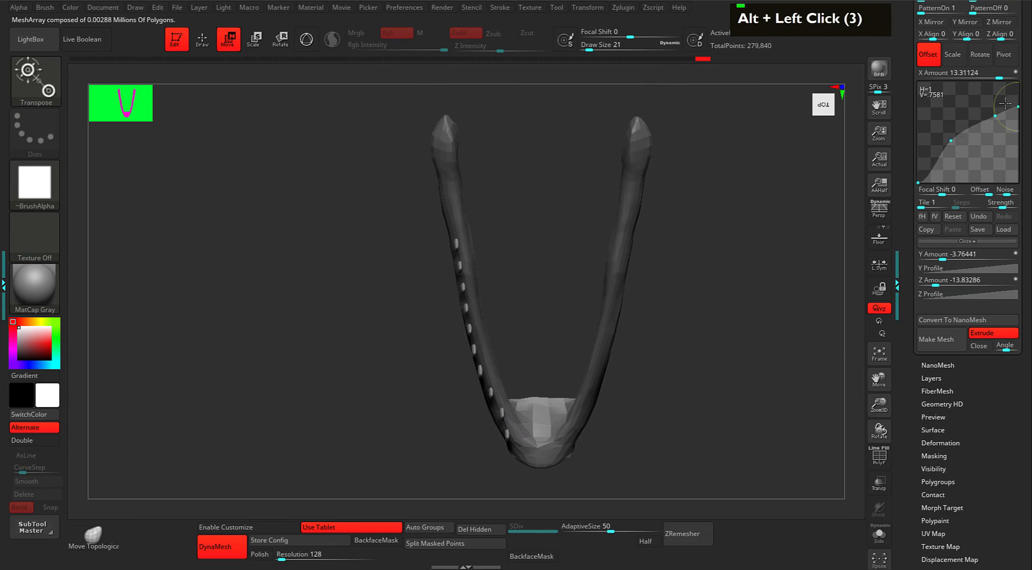
drag(1015, 106, 1017, 112)
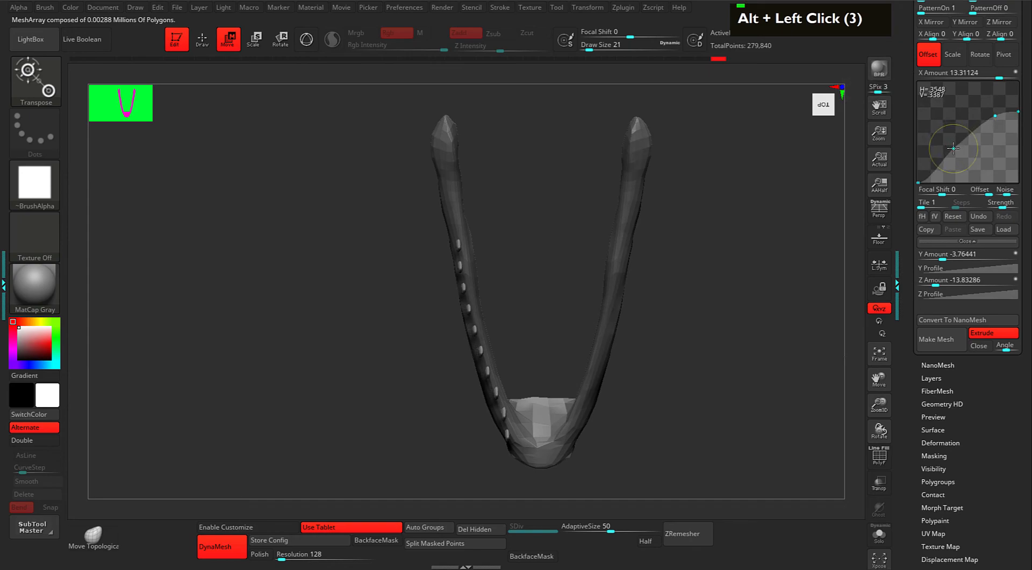
click(990, 121)
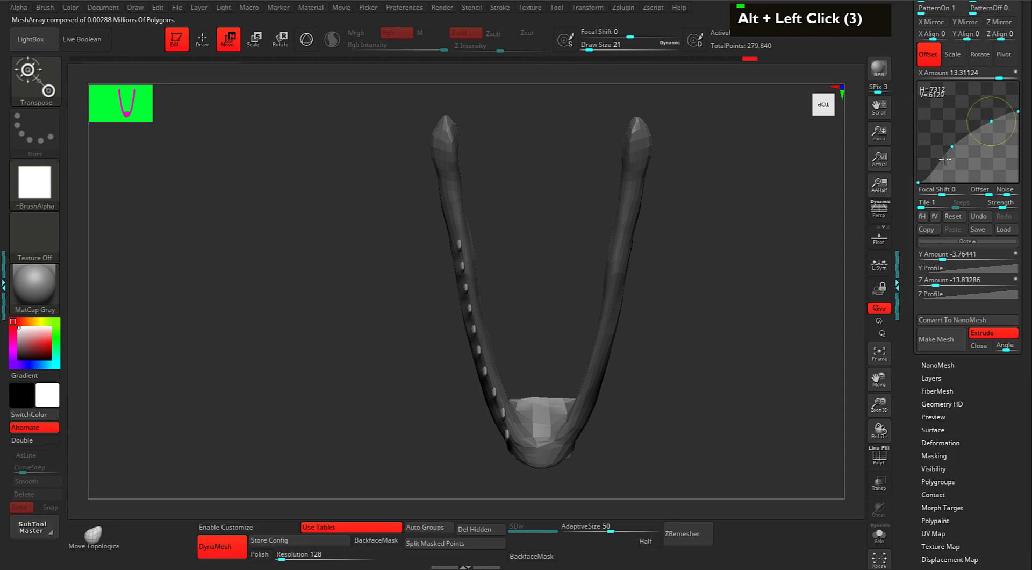
click(951, 147)
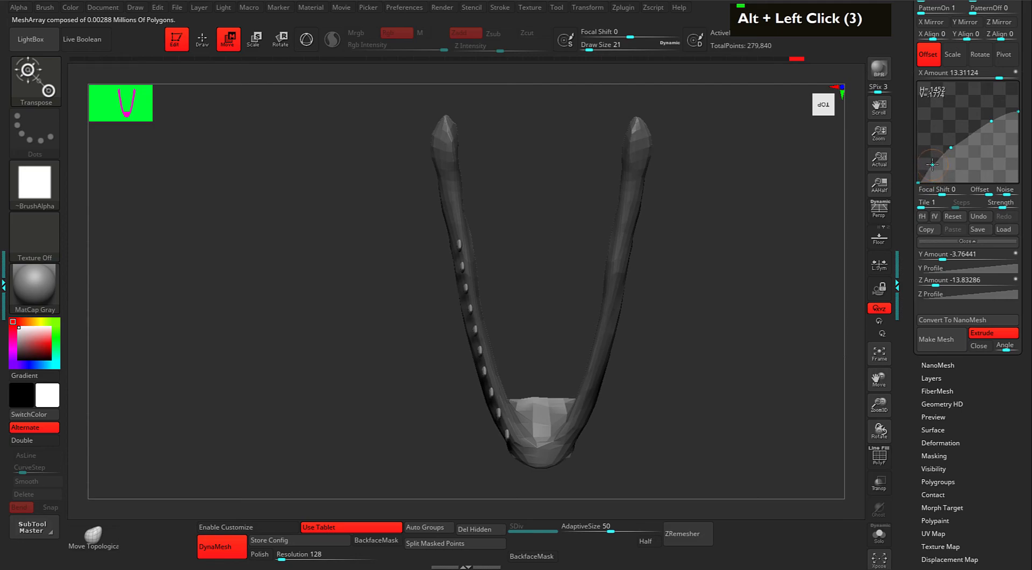
alt+drag(767, 277, 737, 306)
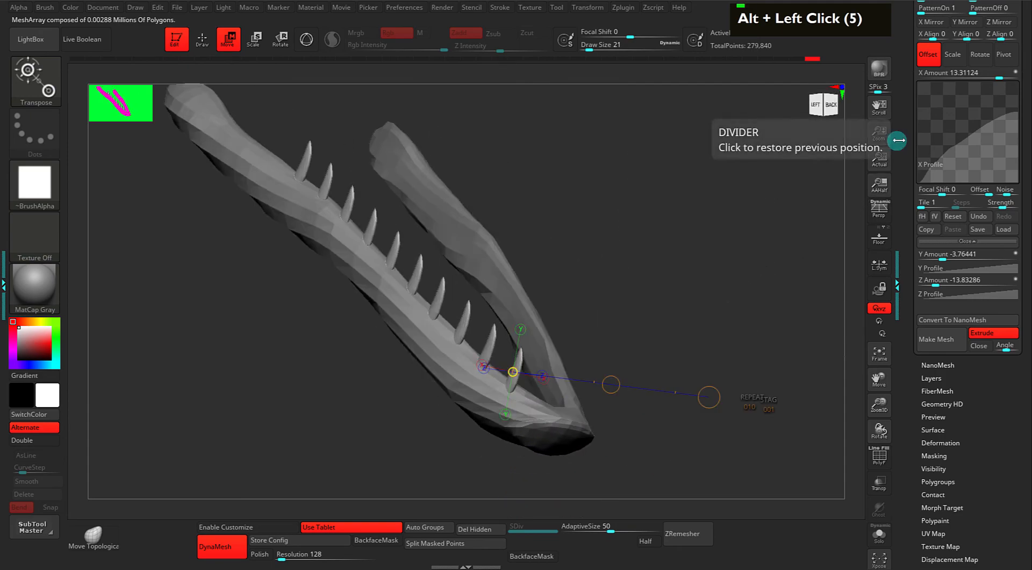
Unhide all subtools so the full raptor head surrounds the ten-tooth row, viewed three-quarter.
drag(901, 133, 899, 260)
click(926, 211)
mouse_move(1011, 429)
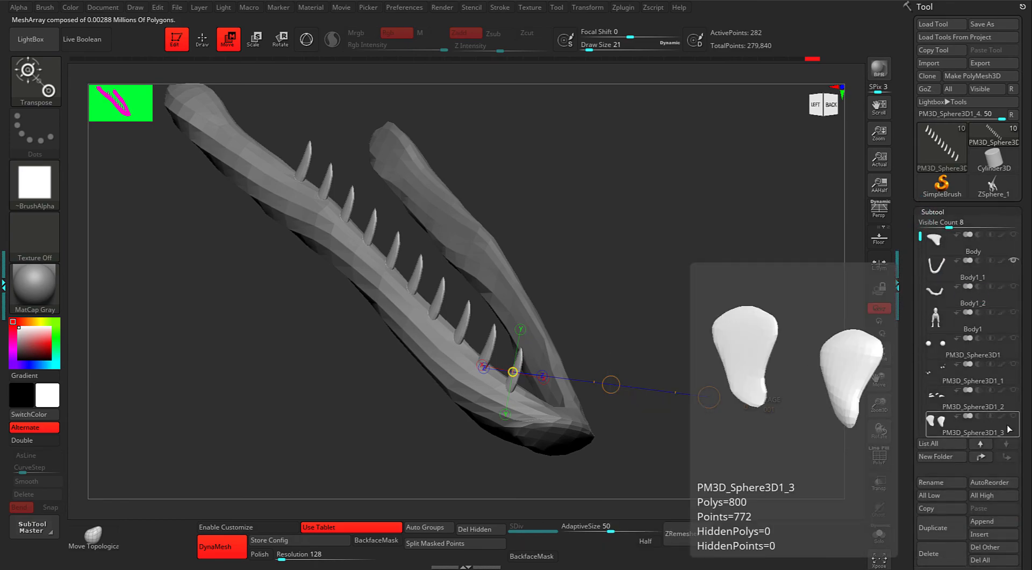
shift+click(1014, 261)
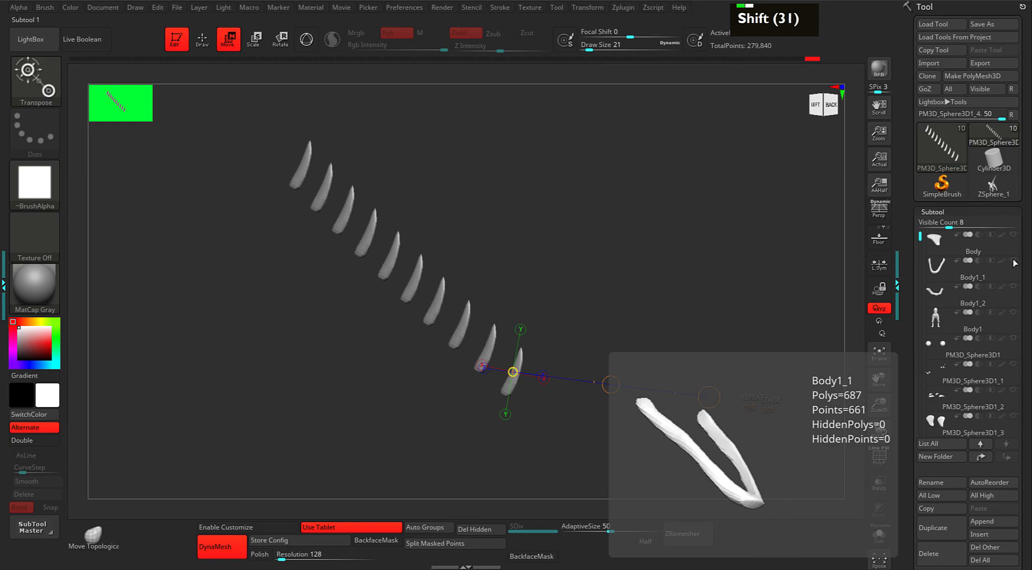
shift+click(1014, 261)
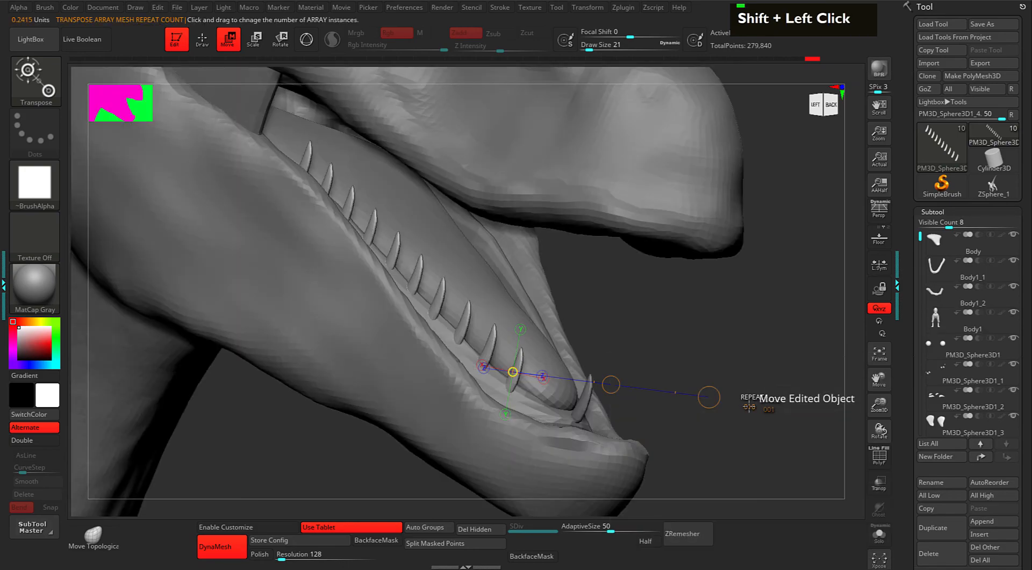
alt+click(747, 382)
drag(739, 352, 739, 323)
alt+click(748, 348)
mouse_move(669, 446)
alt+mouse_down()
mouse_move(698, 429)
mouse_move(672, 437)
alt+mouse_up()
drag(911, 408, 905, 295)
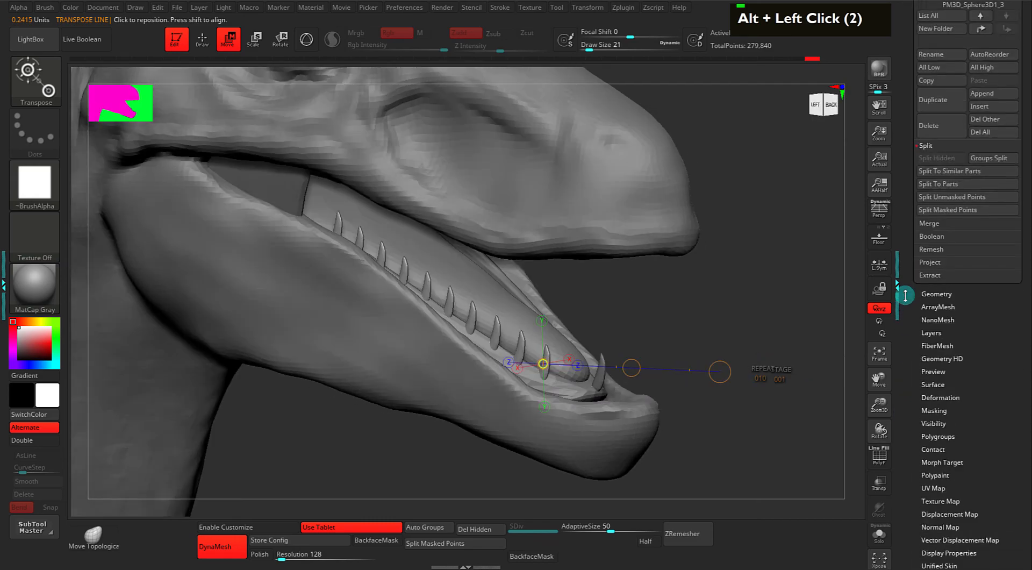
Switch ArrayMesh to Scale, set Y Amount to 0.44834, and curve the Y Profile.
click(936, 307)
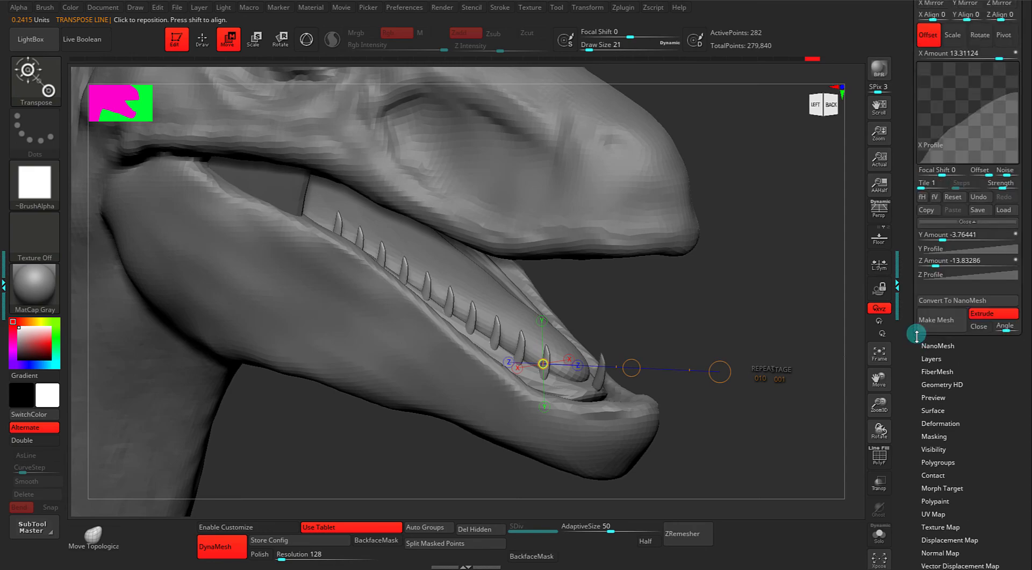
drag(910, 170, 910, 338)
click(958, 204)
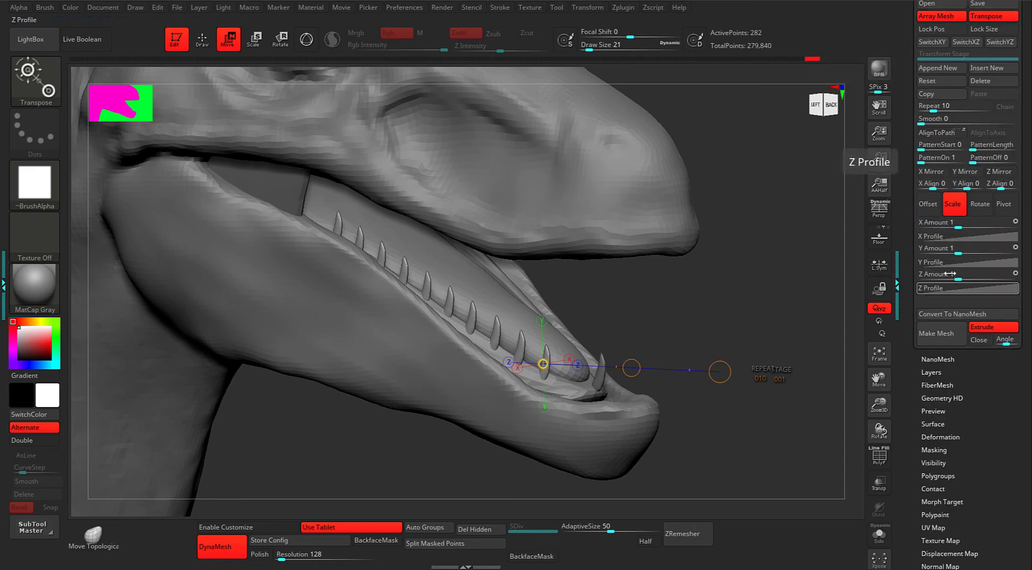
click(950, 261)
mouse_move(954, 321)
mouse_down()
mouse_move(948, 296)
mouse_move(964, 327)
mouse_up()
mouse_move(679, 297)
mouse_down()
mouse_move(665, 305)
mouse_move(673, 303)
mouse_up()
drag(960, 324, 980, 327)
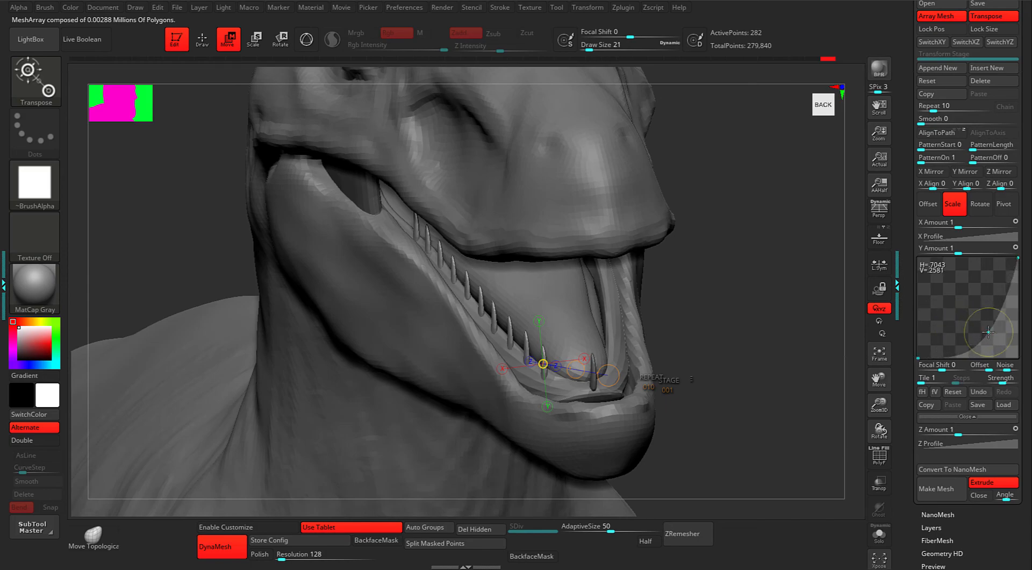
drag(963, 249, 968, 249)
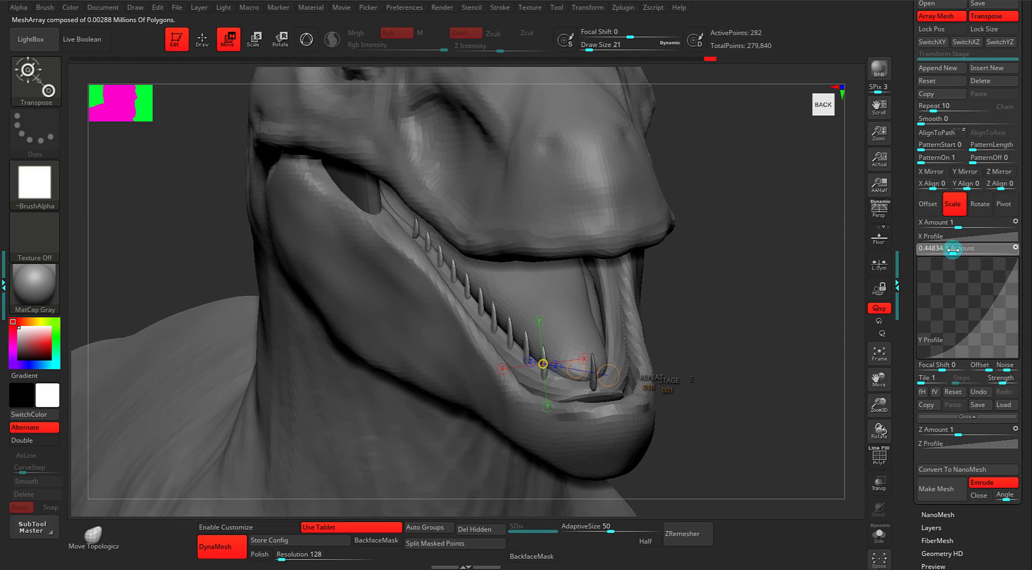
drag(974, 327, 961, 309)
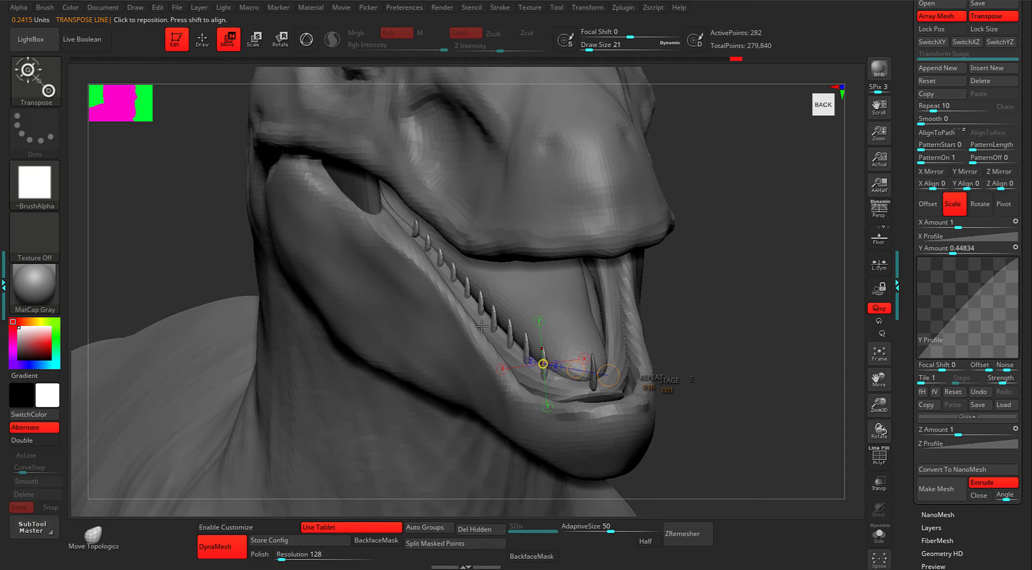
drag(963, 309, 959, 300)
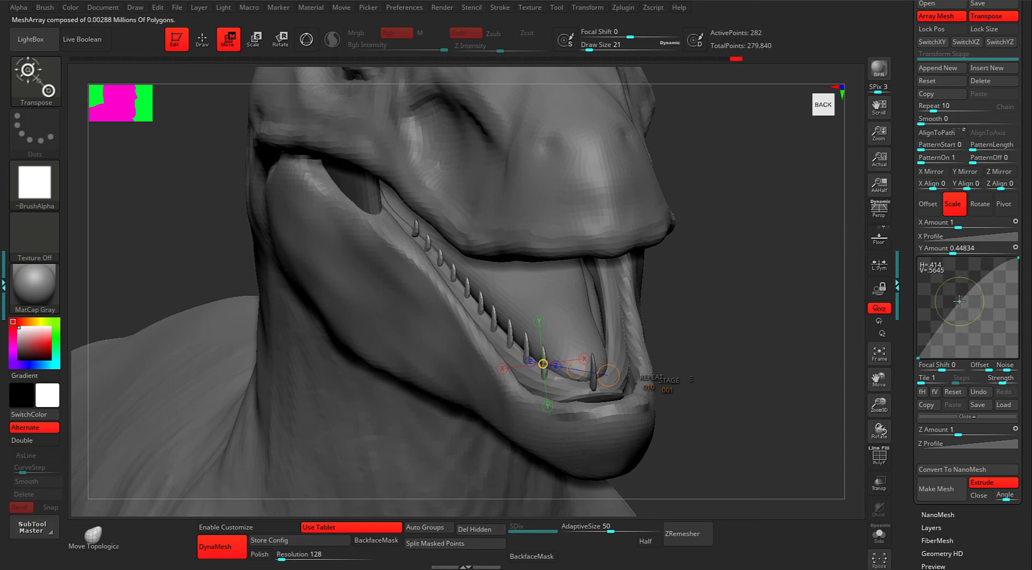
Solo the teeth to add a second Y Profile point, then unsolo and undo the last change.
key(s)
drag(725, 290, 721, 274)
alt+drag(537, 313, 551, 311)
drag(959, 301, 950, 323)
drag(982, 291, 949, 293)
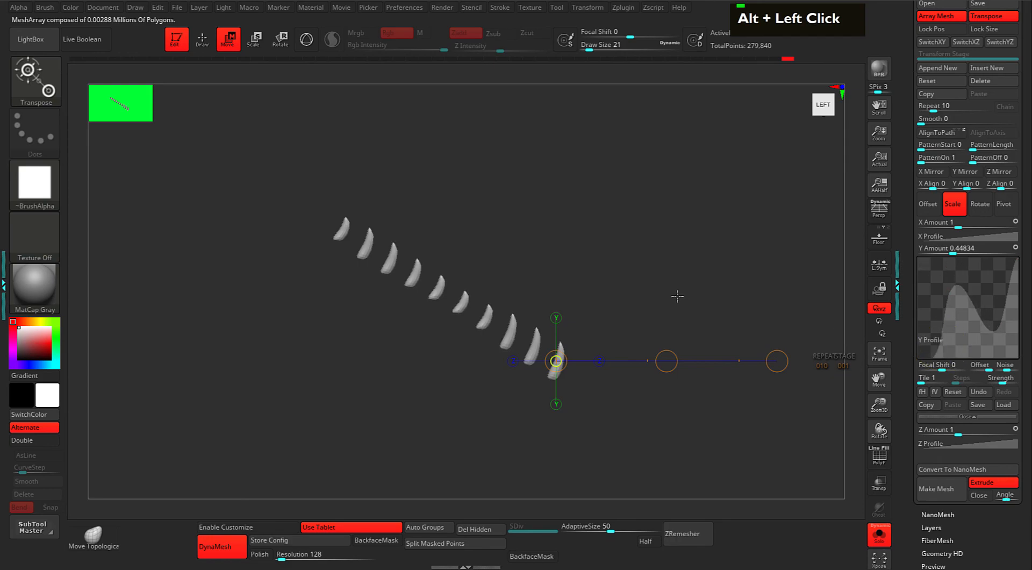
key(s)
drag(684, 289, 715, 330)
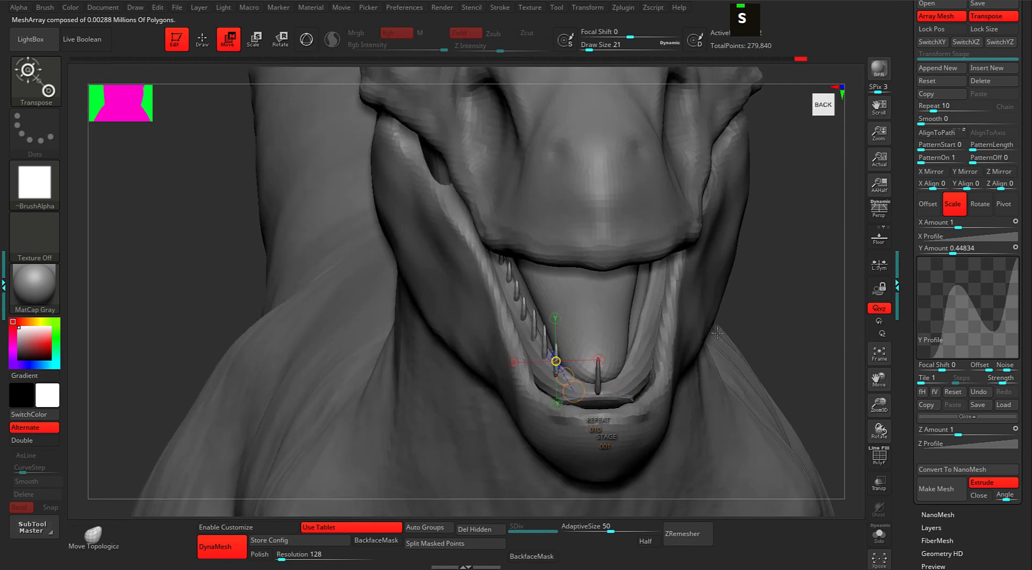
key(ctrl+z)
key(q)
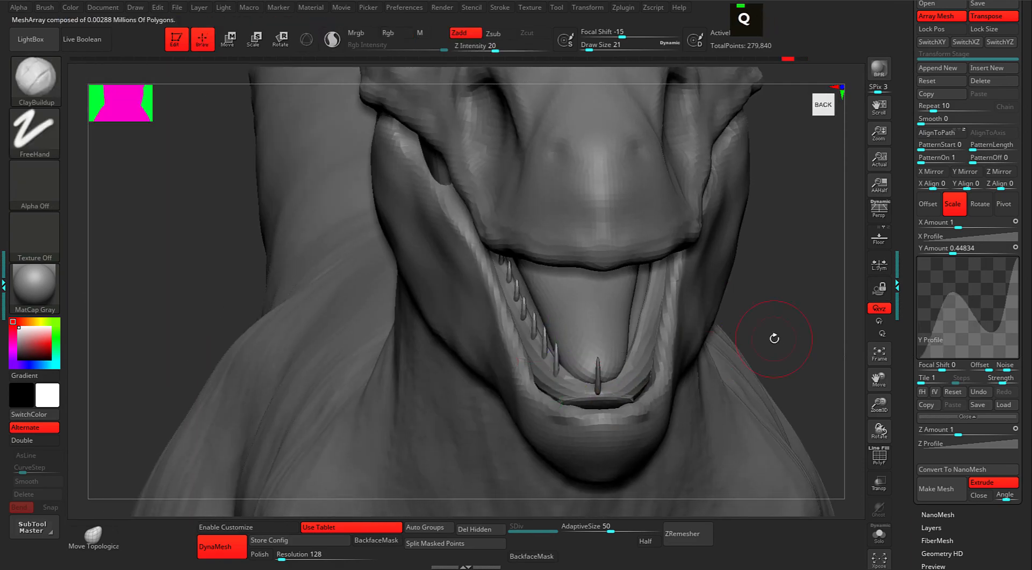
mouse_move(758, 319)
mouse_down()
mouse_move(767, 318)
mouse_move(737, 325)
mouse_move(790, 321)
mouse_move(752, 323)
mouse_up()
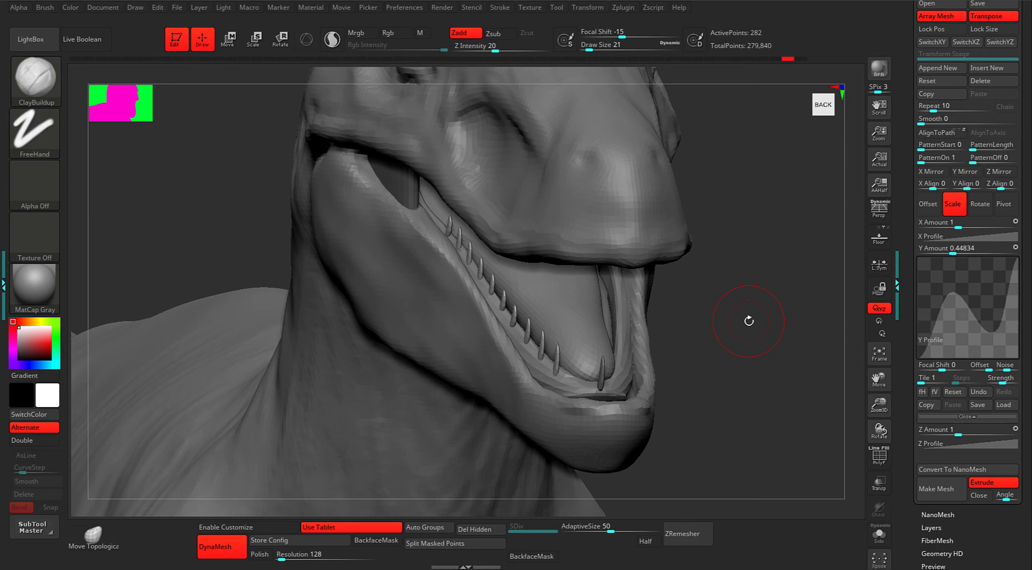
drag(751, 345, 781, 304)
drag(910, 123, 914, 145)
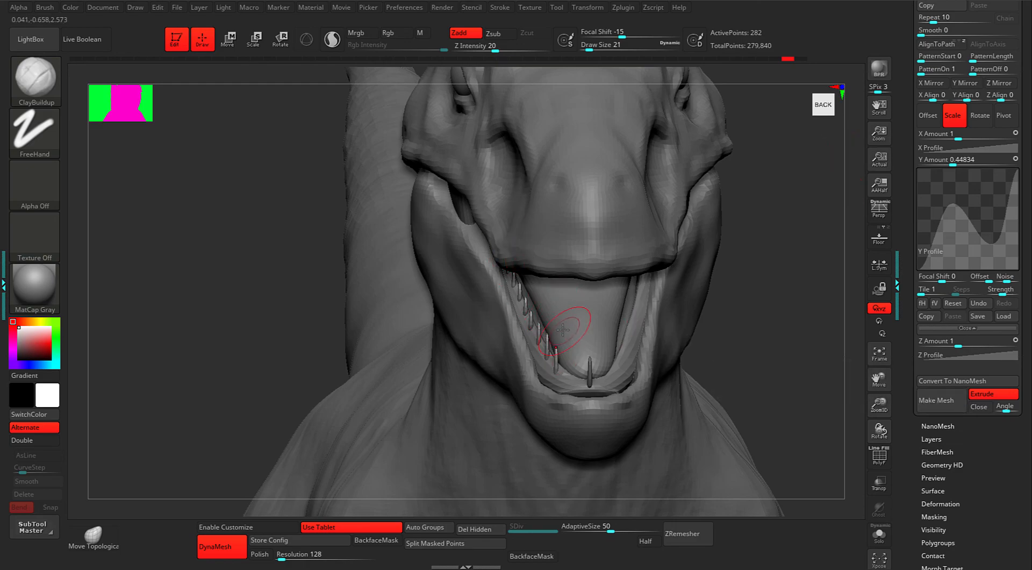
drag(760, 320, 590, 342)
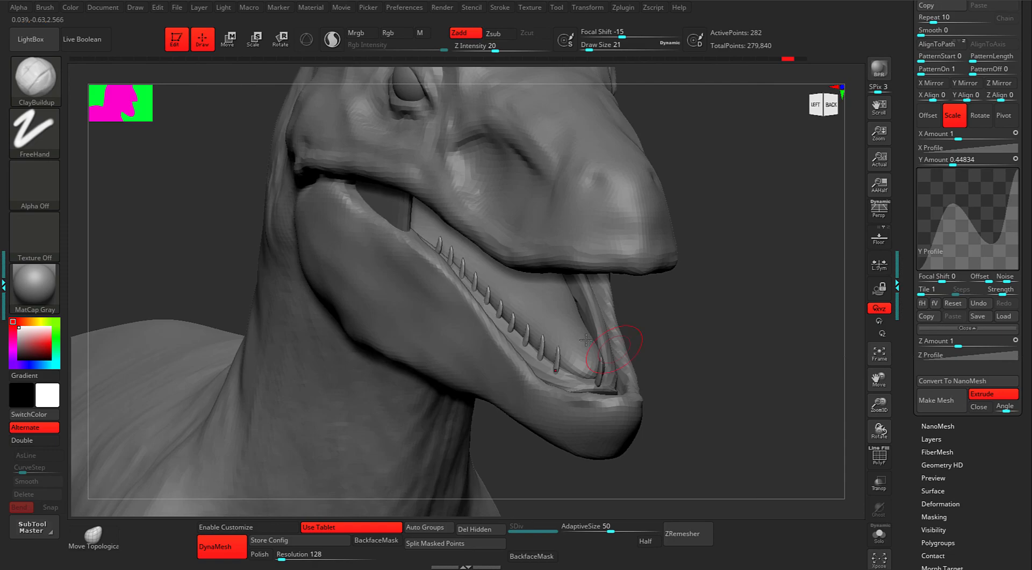
Convert the tooth array into real geometry with ArrayMesh Make Mesh.
click(944, 397)
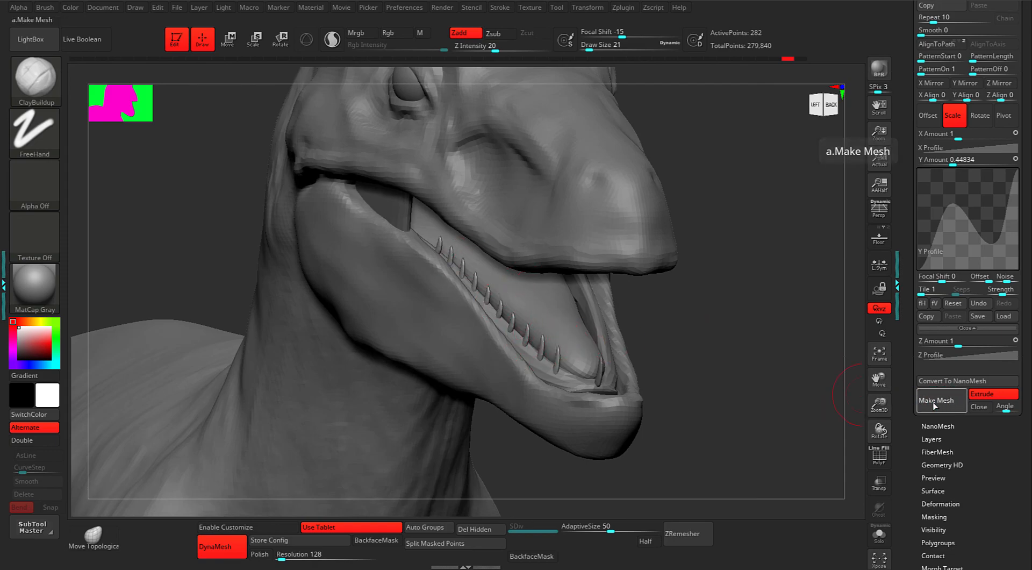
click(934, 406)
drag(910, 327, 923, 397)
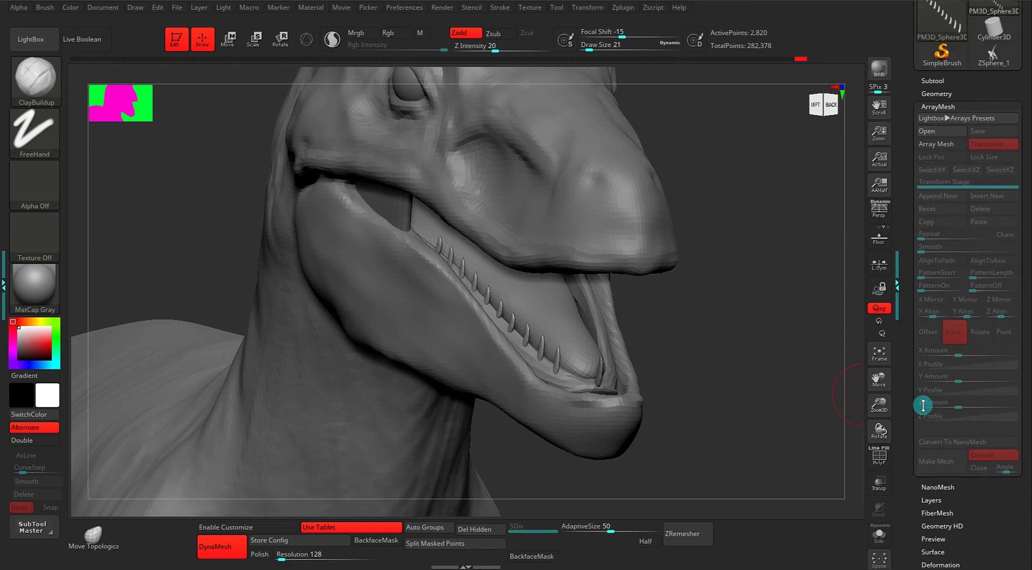
click(923, 146)
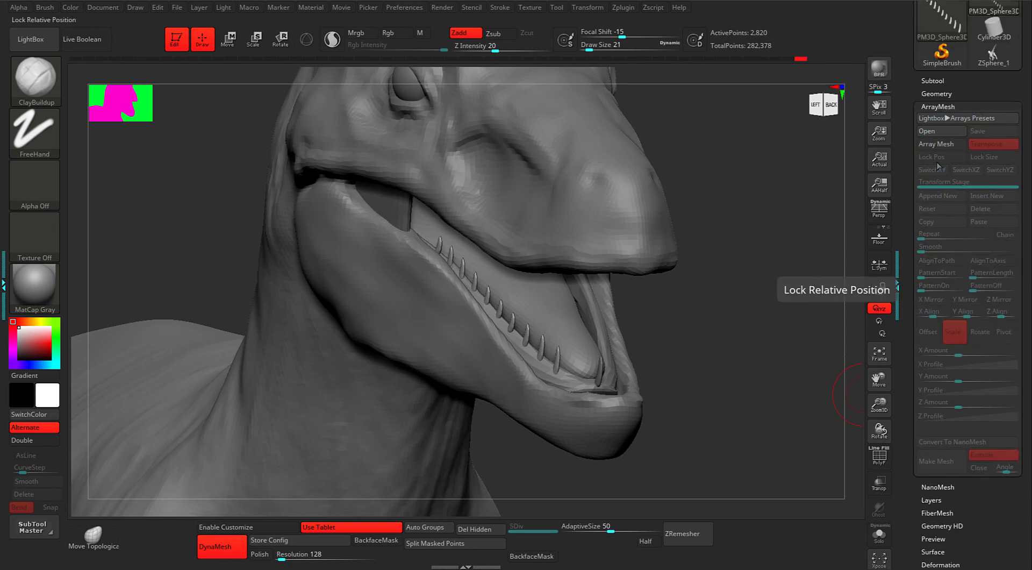
click(938, 105)
click(935, 84)
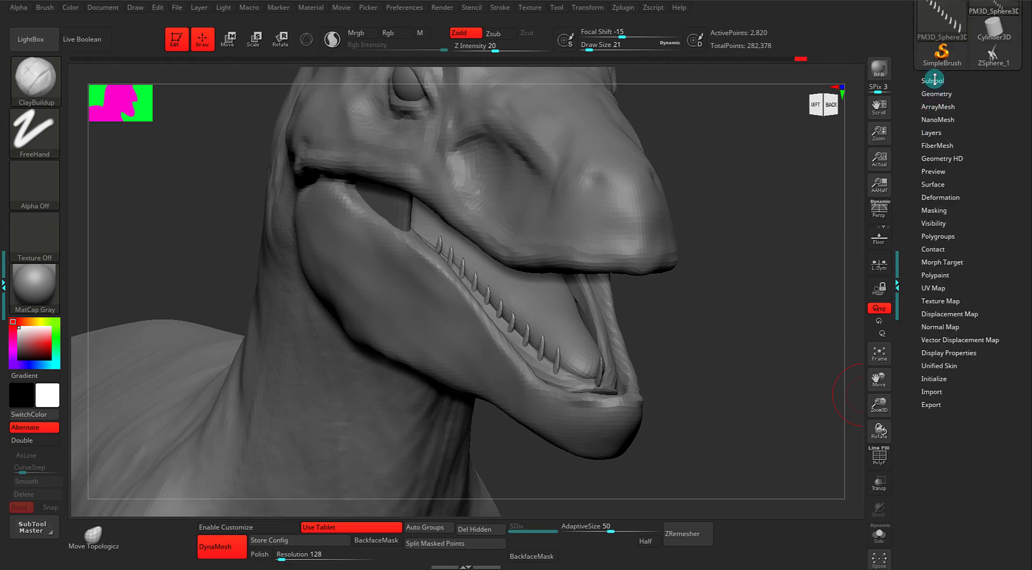
Mirror And Weld the teeth onto the other side of the jaw, giving 5,640 points.
click(935, 83)
drag(919, 102, 920, 228)
mouse_move(776, 285)
alt+mouse_down()
mouse_move(771, 267)
mouse_move(767, 288)
alt+mouse_up()
drag(908, 344, 932, 249)
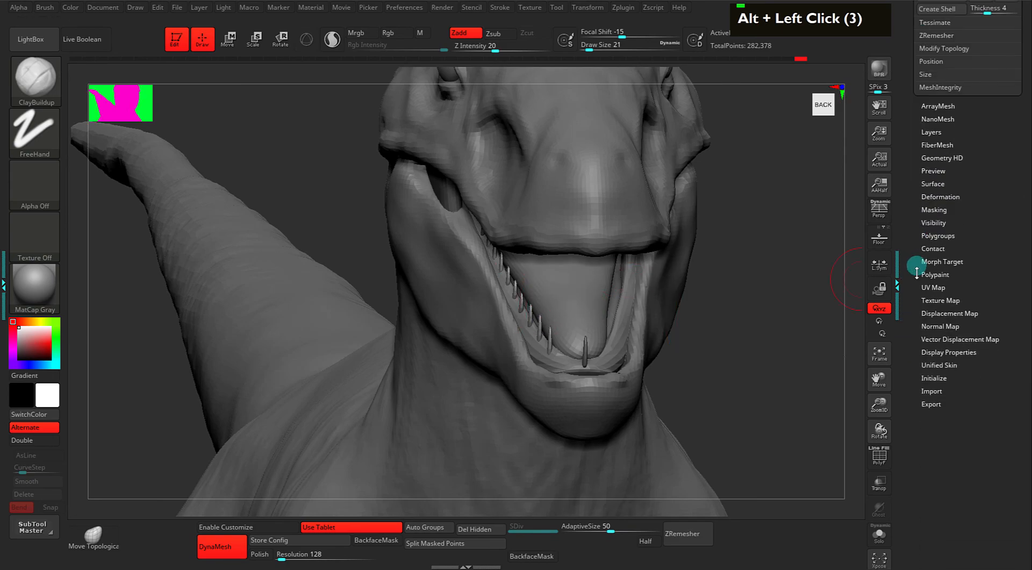
double_click(932, 248)
click(935, 186)
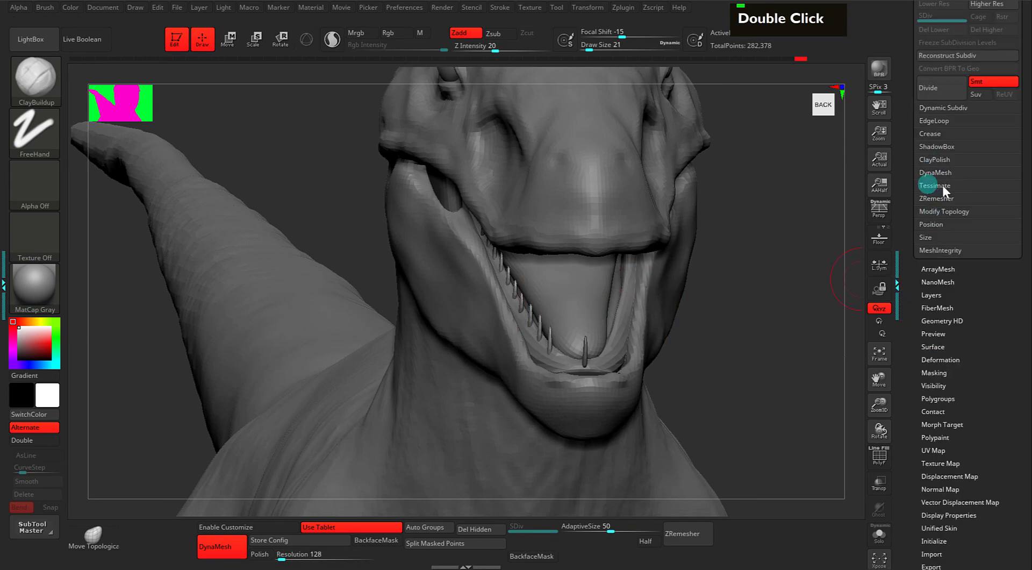
click(940, 207)
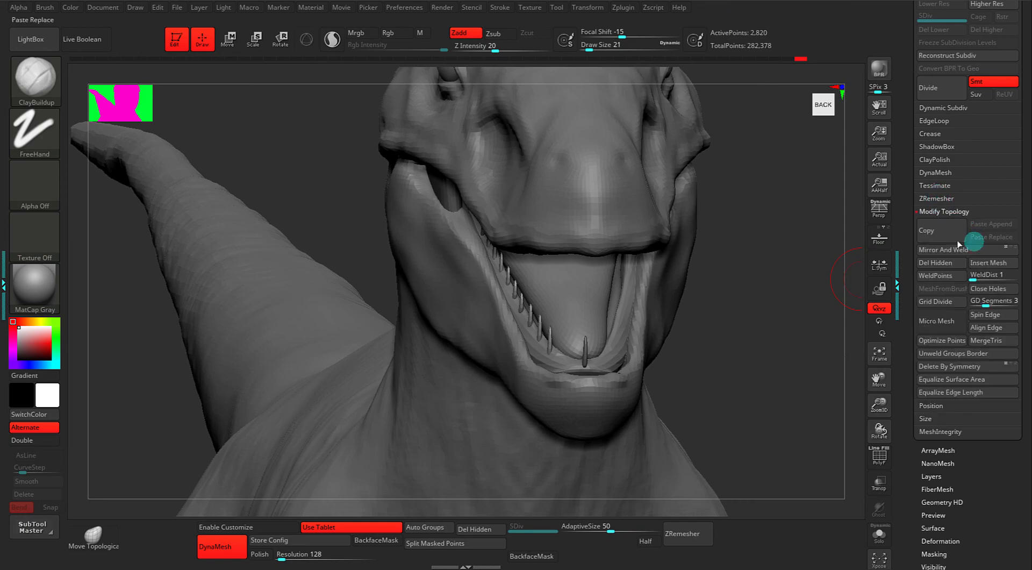
click(944, 249)
drag(774, 288, 763, 327)
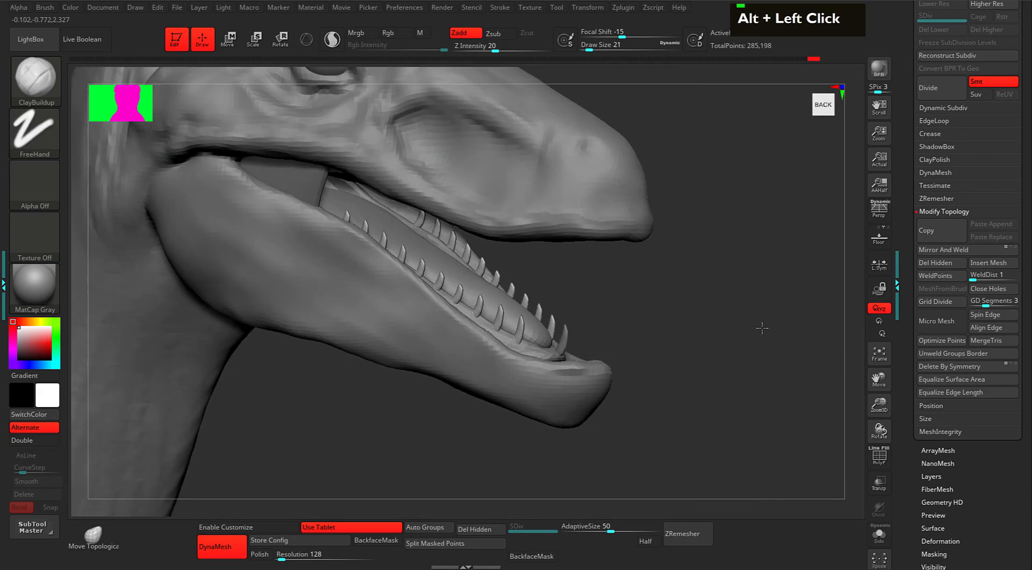
alt+drag(710, 293, 699, 271)
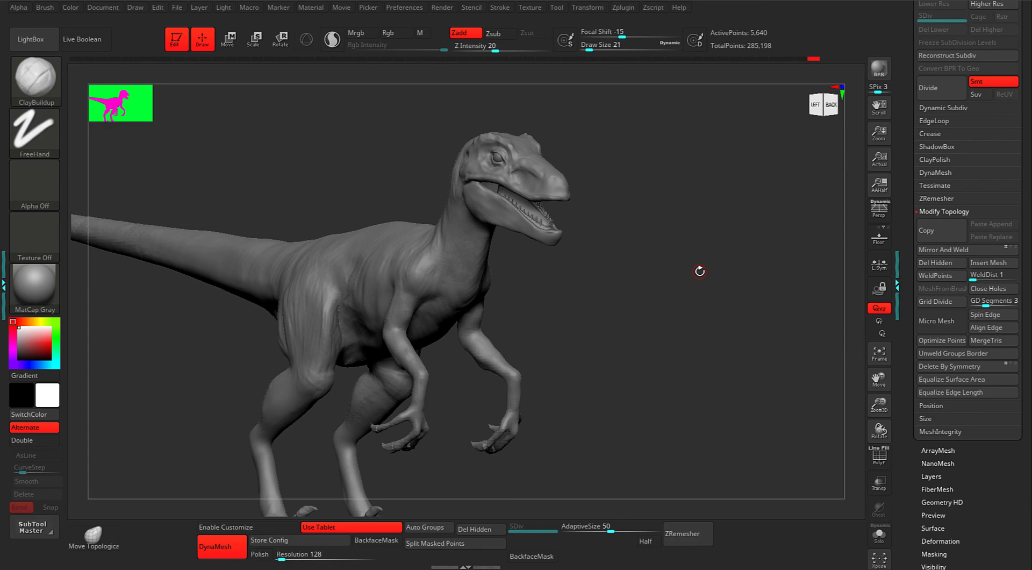
alt+drag(631, 265, 638, 288)
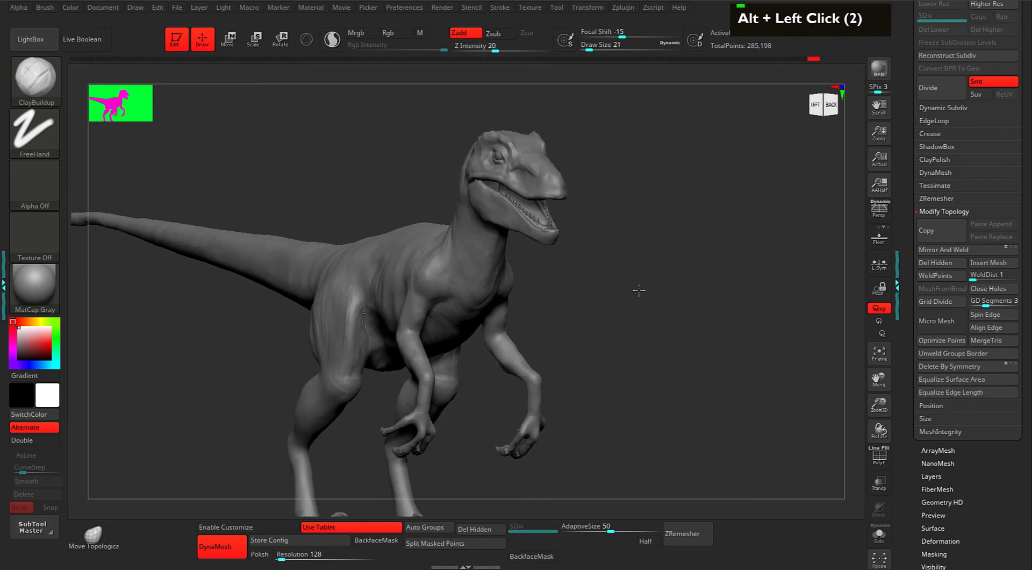